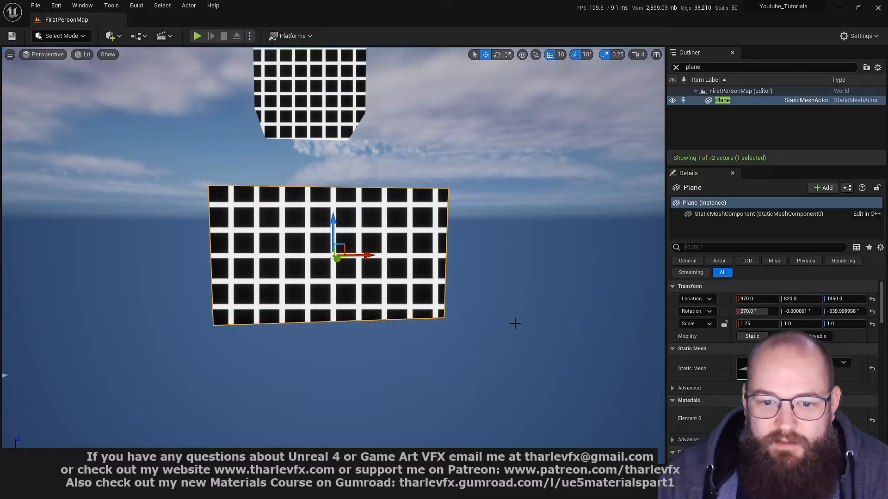
Duplicate the plane sideways to X 1190, and duplicate that copy downward to Z 1310
{"action": "right_click_drag", "start_coordinate": [515, 324], "coordinate": [337, 255]}
{"action": "left_click_drag", "start_coordinate": [307, 254], "coordinate": [455, 260], "text": "alt"}
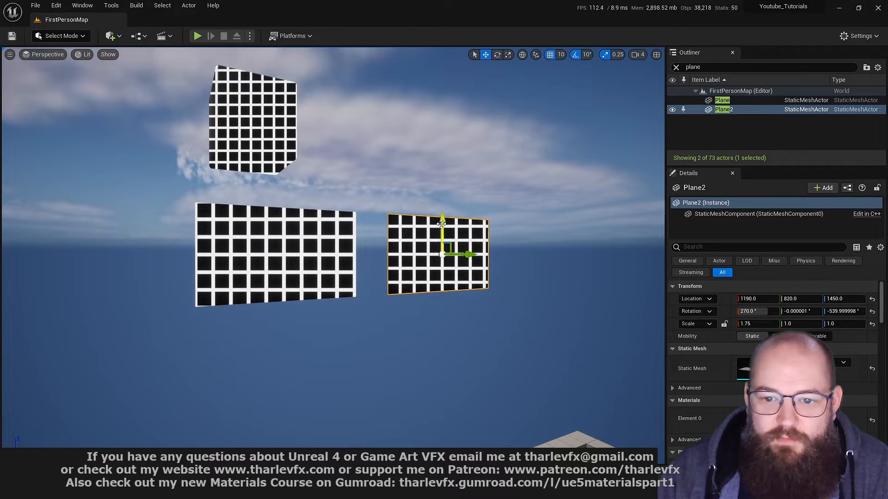
{"action": "left_click_drag", "start_coordinate": [441, 224], "coordinate": [437, 329], "text": "alt"}
Duplicate the lower plane up and across to X 1440, Z 1450, in line with the upper row of planes
{"action": "right_click_drag", "start_coordinate": [249, 253], "coordinate": [249, 310]}
{"action": "right_click_drag", "start_coordinate": [388, 333], "coordinate": [449, 296]}
{"action": "key", "text": "s"}
{"action": "key", "text": "w"}
{"action": "key", "text": "a"}
{"action": "right_click_drag", "start_coordinate": [394, 275], "coordinate": [394, 282]}
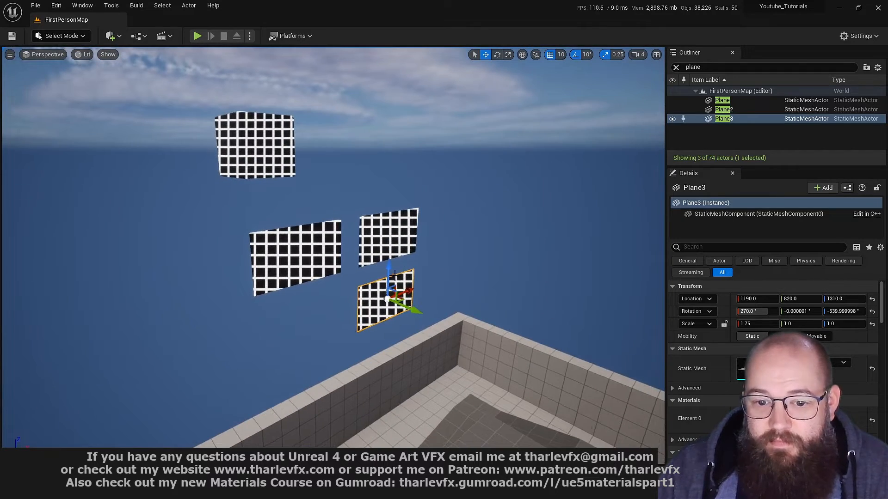
{"action": "left_click_drag", "start_coordinate": [405, 304], "coordinate": [454, 190], "text": "alt"}
{"action": "key", "text": "d"}
{"action": "right_click_drag", "start_coordinate": [455, 190], "coordinate": [333, 157]}
{"action": "right_click_drag", "start_coordinate": [438, 264], "coordinate": [416, 296]}
{"action": "key", "text": "e"}
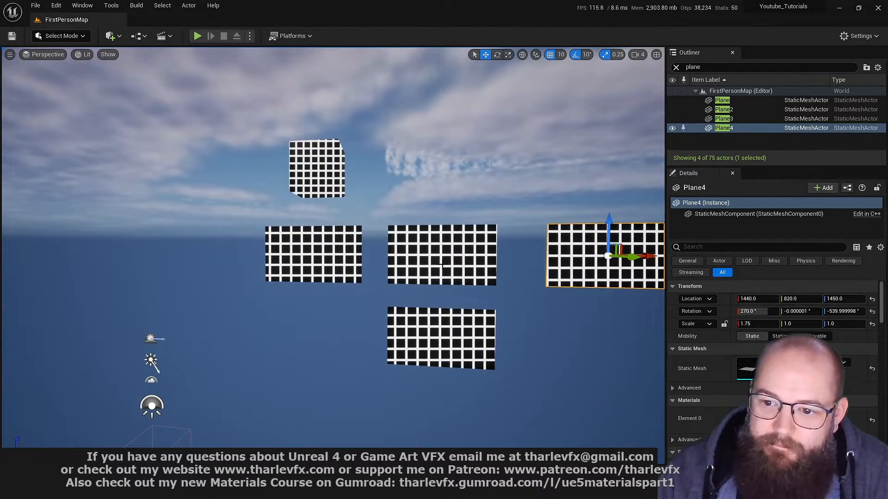
Examine the grid pattern on the four planes from the front, selecting each plane in turn to compare them
{"action": "right_click_drag", "start_coordinate": [442, 264], "coordinate": [415, 261]}
{"action": "key", "text": "a"}
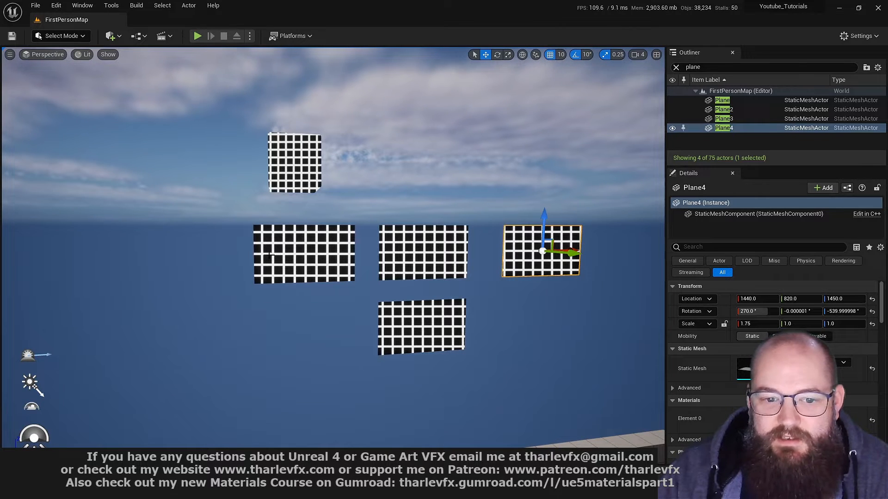
{"action": "scroll", "coordinate": [527, 288], "scroll_direction": "down", "scroll_amount": 2}
{"action": "key", "text": "d"}
{"action": "right_click_drag", "start_coordinate": [527, 288], "coordinate": [473, 311]}
{"action": "key", "text": "q"}
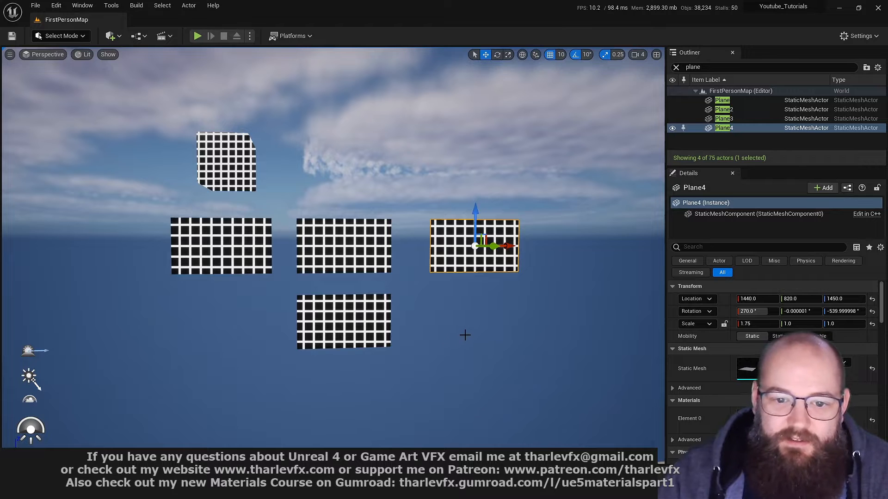
{"action": "left_click", "coordinate": [451, 307]}
{"action": "left_click", "coordinate": [219, 248]}
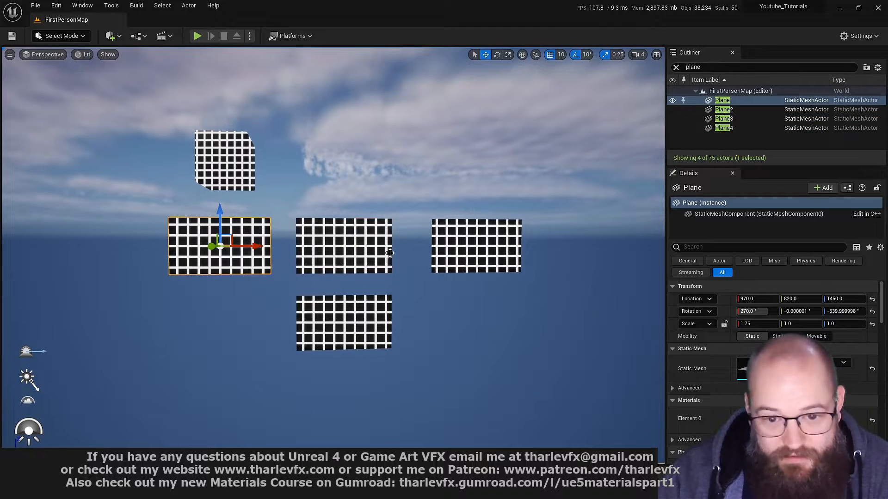
{"action": "left_click", "coordinate": [353, 248]}
{"action": "left_click", "coordinate": [467, 252]}
{"action": "left_click", "coordinate": [360, 250]}
{"action": "left_click", "coordinate": [344, 324]}
{"action": "left_click", "coordinate": [341, 254]}
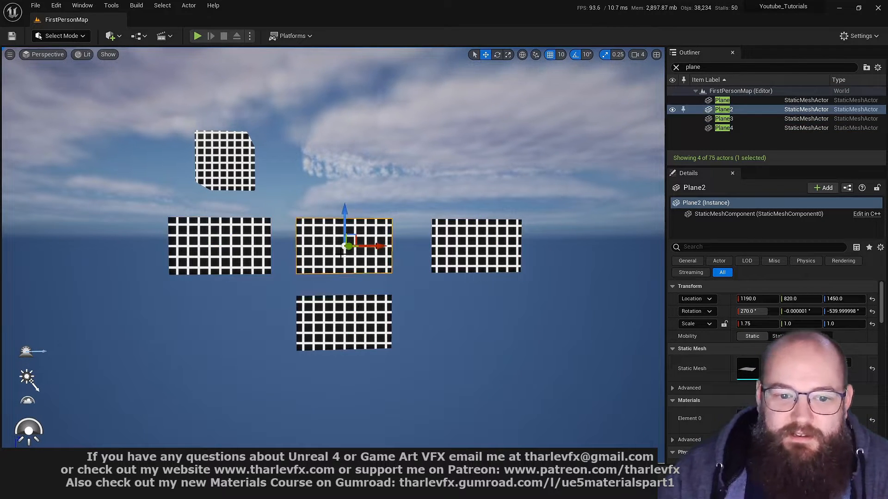
{"action": "left_click_drag", "start_coordinate": [342, 253], "coordinate": [360, 263], "text": "alt"}
{"action": "left_click_drag", "start_coordinate": [309, 279], "coordinate": [290, 281], "text": "alt"}
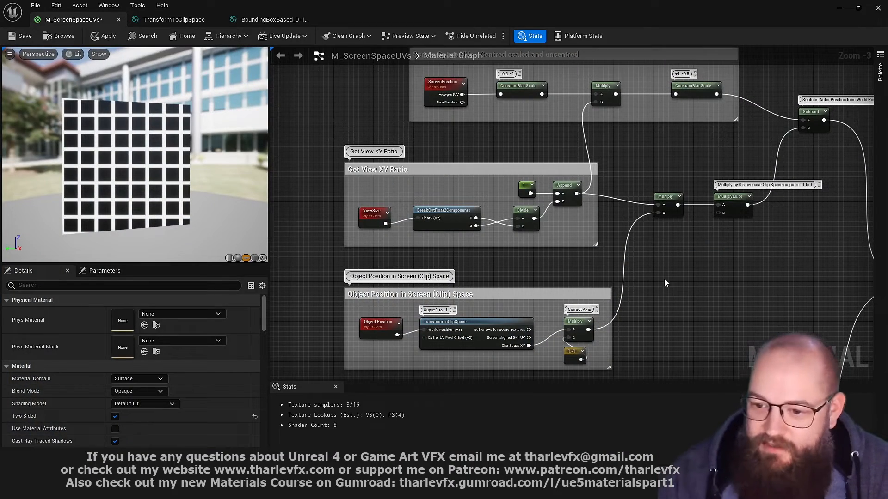
In the M_ScreenSpaceUVs material graph, move the Absolute World Position node up slightly and connect its output to Emissive Color
{"action": "right_click_drag", "start_coordinate": [665, 283], "coordinate": [633, 184]}
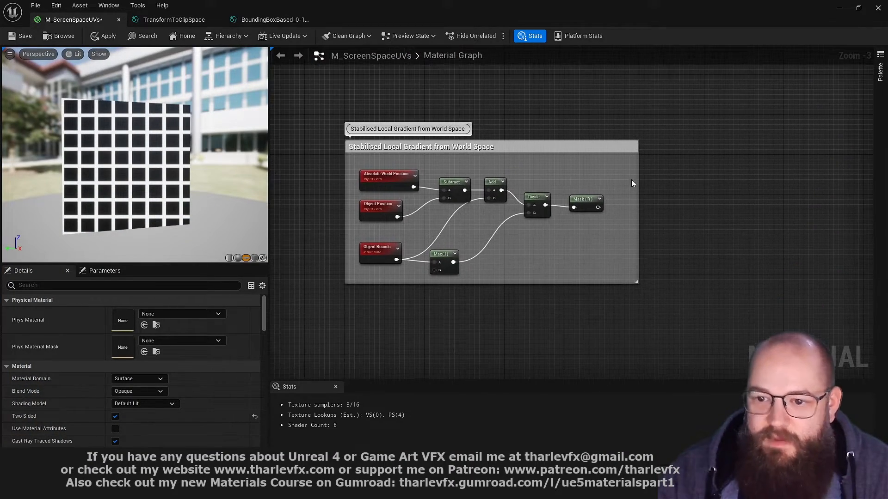
{"action": "scroll", "coordinate": [556, 257], "scroll_direction": "up", "scroll_amount": 2}
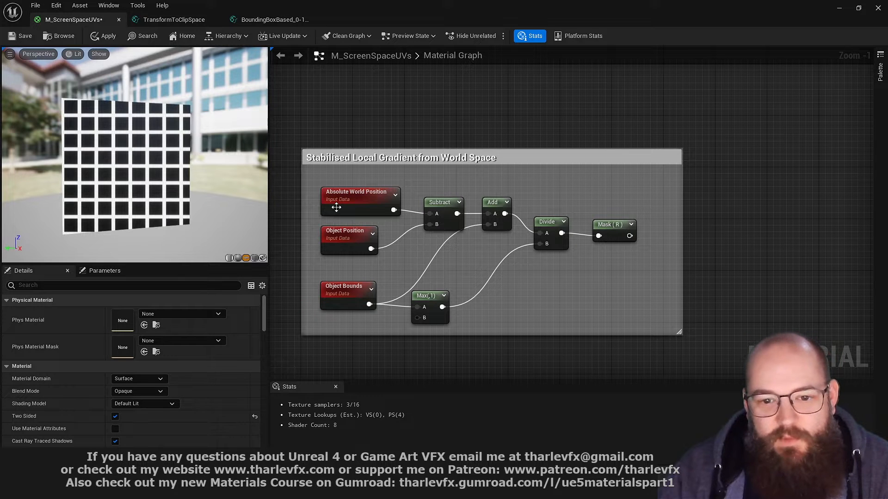
{"action": "left_click_drag", "start_coordinate": [336, 208], "coordinate": [336, 195]}
{"action": "left_click", "coordinate": [359, 119]}
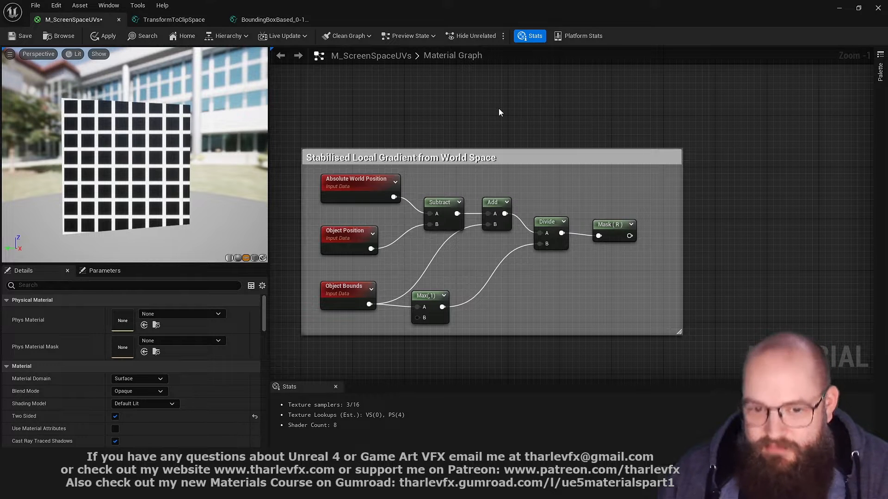
{"action": "right_click", "coordinate": [391, 200]}
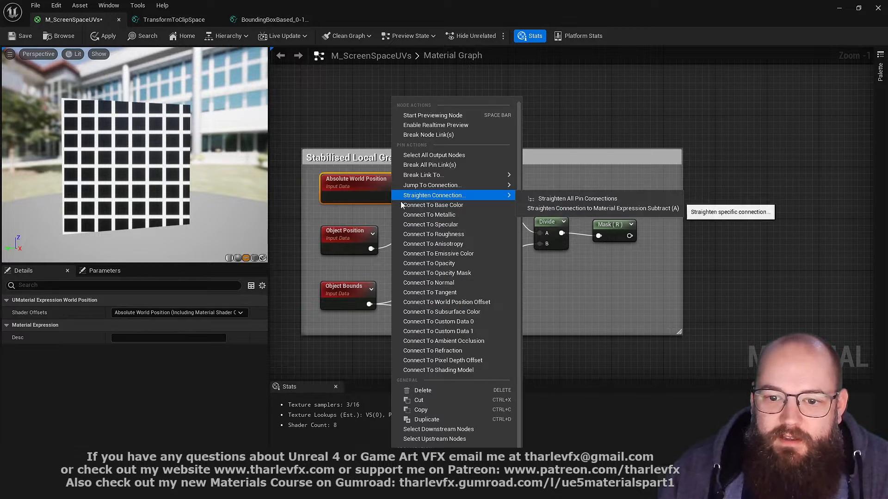
{"action": "left_click", "coordinate": [455, 254]}
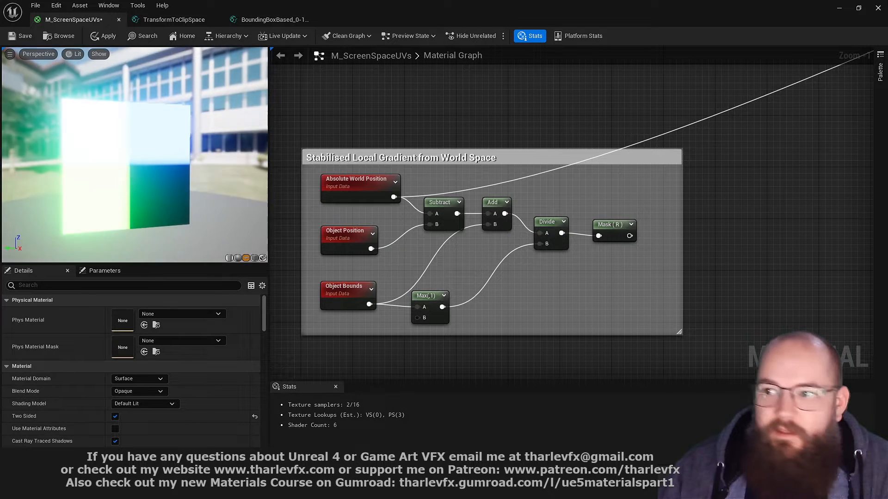
Add a Divide node fed by Absolute World Position above the Stabilised Local Gradient group and connect its output to Emissive Color
{"action": "left_click", "coordinate": [858, 7]}
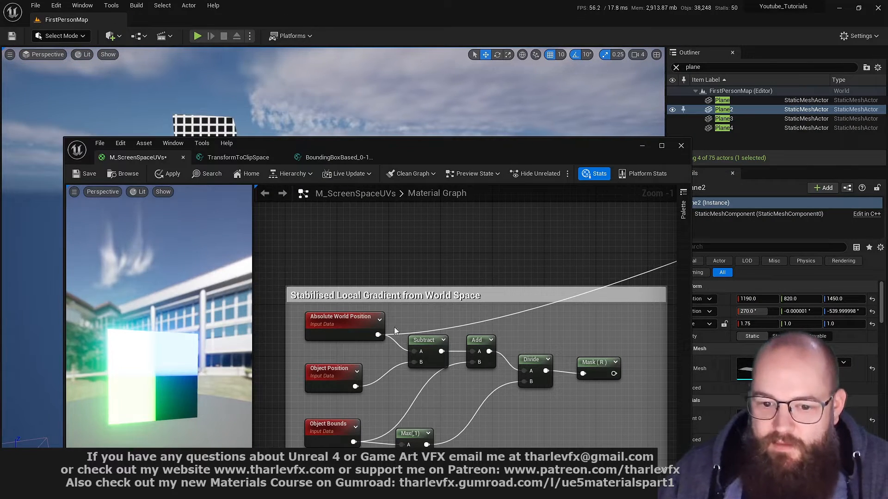
{"action": "left_click_drag", "start_coordinate": [378, 334], "coordinate": [516, 244]}
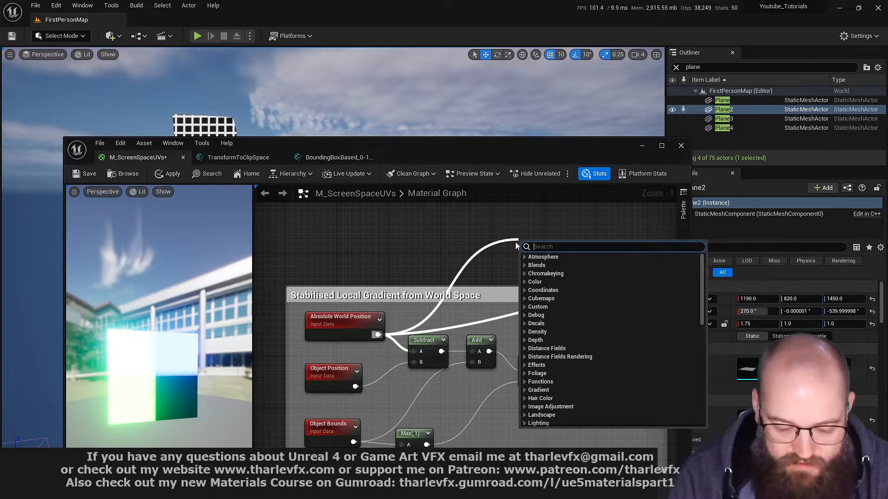
{"action": "type", "text": "divide"}
{"action": "key", "text": "Return"}
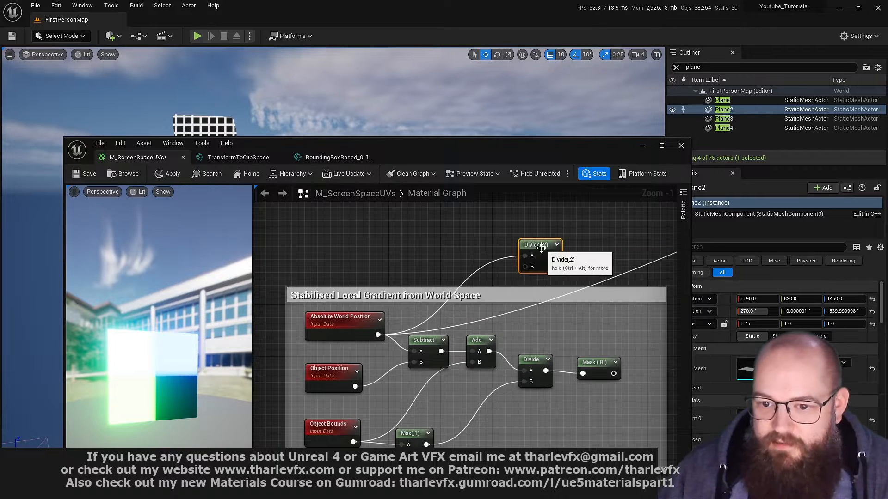
{"action": "left_click_drag", "start_coordinate": [541, 248], "coordinate": [535, 236]}
{"action": "right_click", "coordinate": [535, 235]}
{"action": "left_click", "coordinate": [535, 236]}
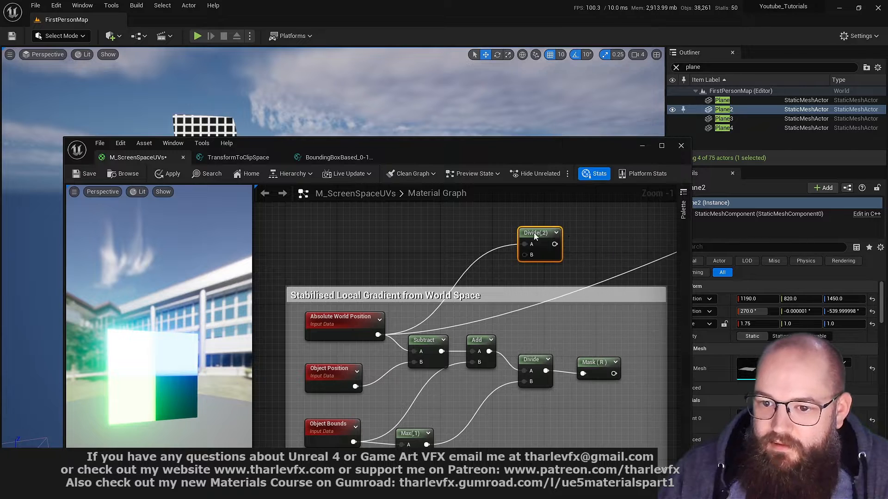
{"action": "left_click", "coordinate": [445, 239]}
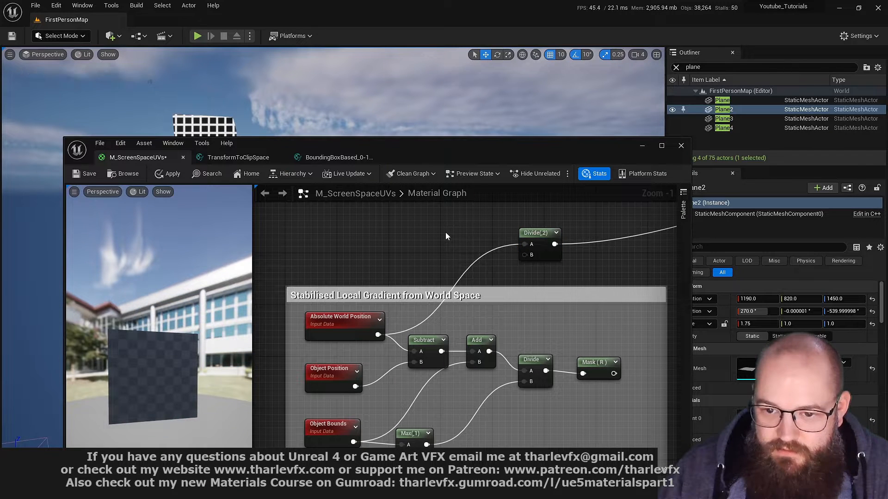
Add a scalar parameter named Scale and connect it to the B input of the new Divide node
{"action": "key", "text": "s"}
{"action": "left_click", "coordinate": [446, 233]}
{"action": "type", "text": "Scale"}
{"action": "key", "text": "Return"}
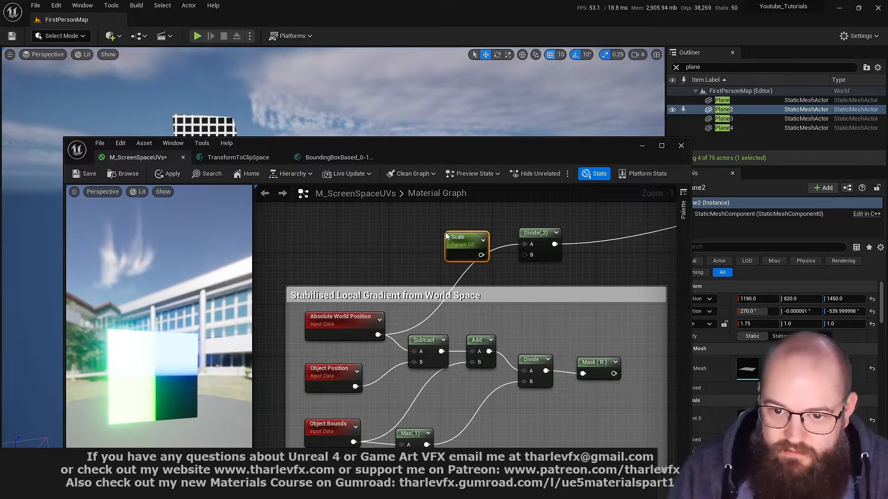
{"action": "left_click_drag", "start_coordinate": [481, 255], "coordinate": [525, 255]}
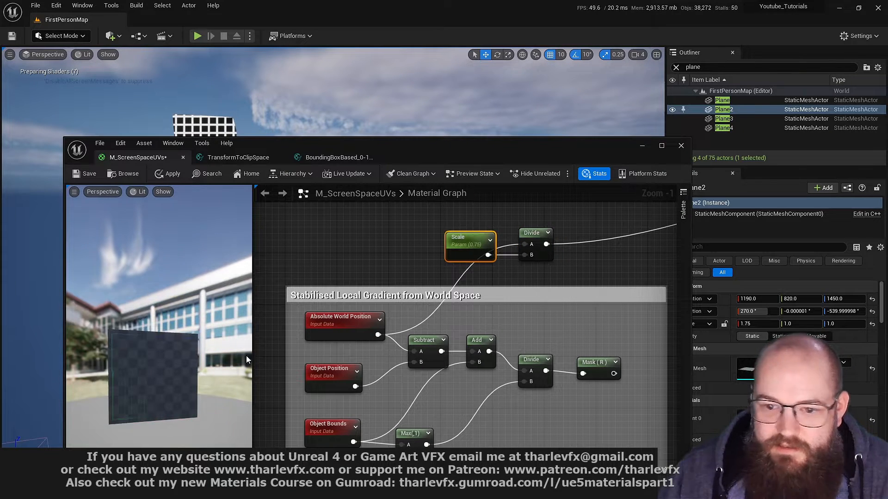
Rename the Scale parameter to WSScale and set its default value to 512
{"action": "left_click_drag", "start_coordinate": [360, 145], "coordinate": [365, 63]}
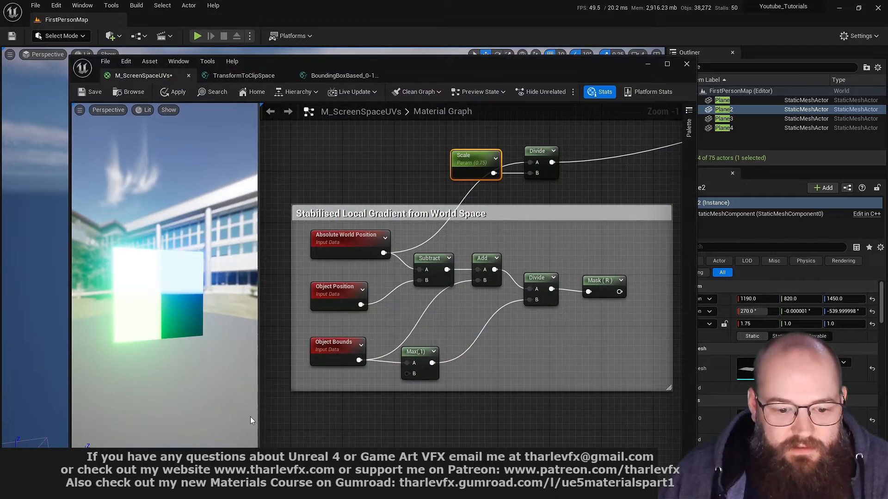
{"action": "double_click", "coordinate": [362, 61]}
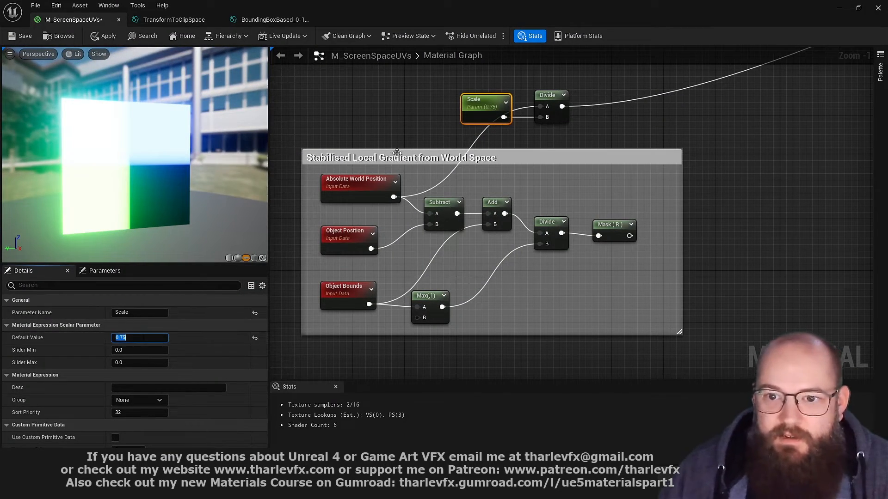
{"action": "left_click", "coordinate": [139, 313]}
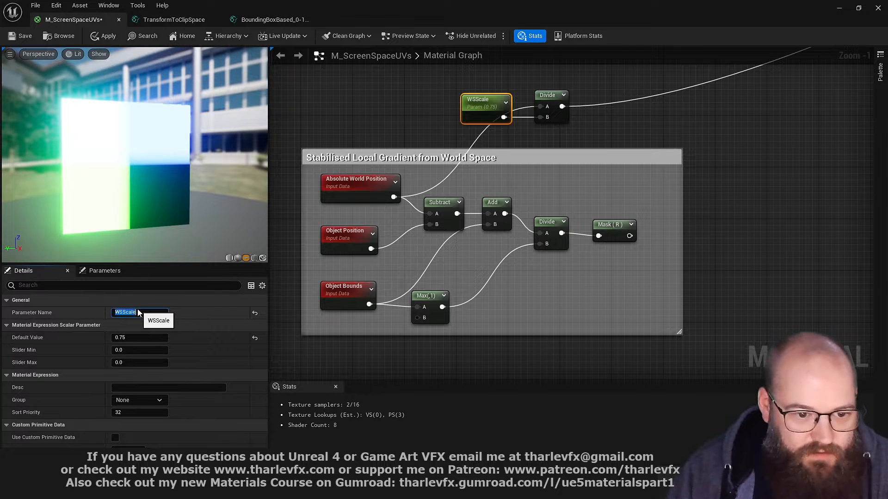
{"action": "left_click", "coordinate": [138, 337]}
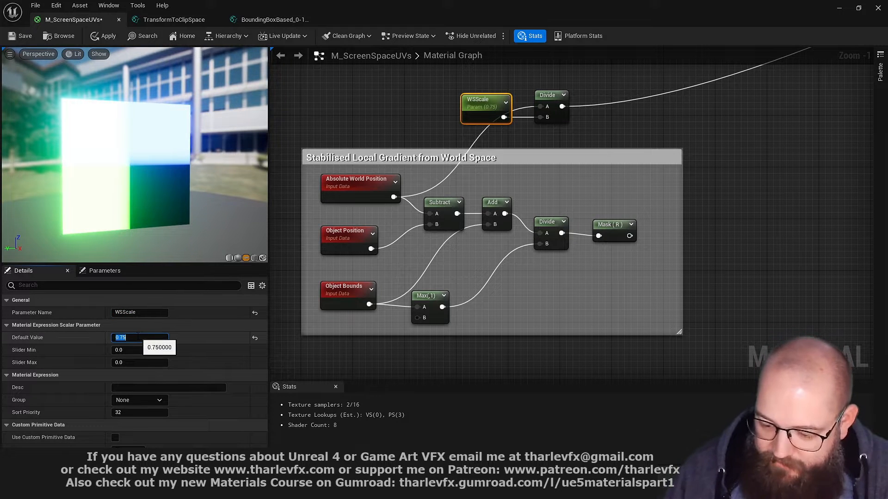
{"action": "type", "text": "512"}
{"action": "key", "text": "Return"}
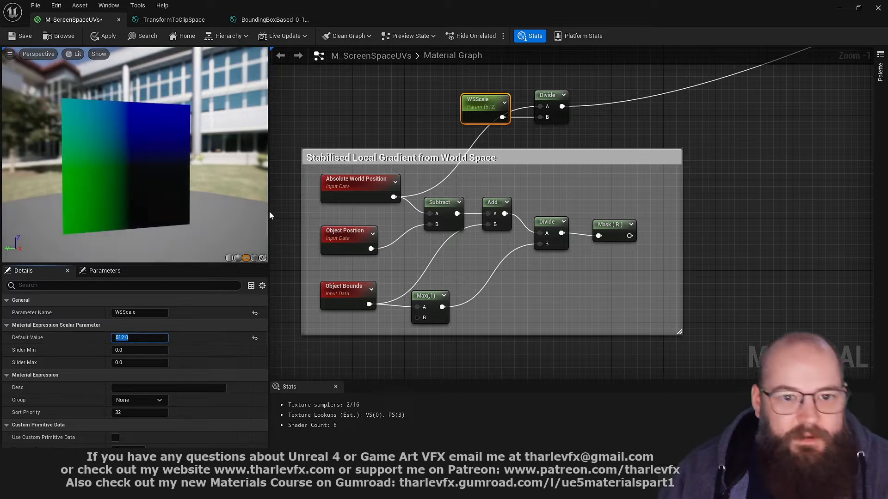
Apply the material changes and uncover the level viewport to view the material on the cube and planes
{"action": "left_click", "coordinate": [286, 194]}
{"action": "left_click", "coordinate": [105, 36]}
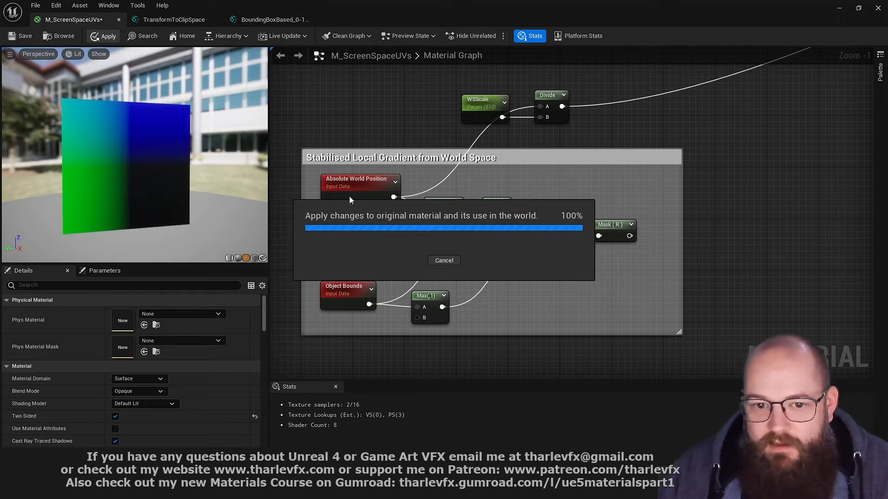
{"action": "right_click_drag", "start_coordinate": [733, 125], "coordinate": [740, 179]}
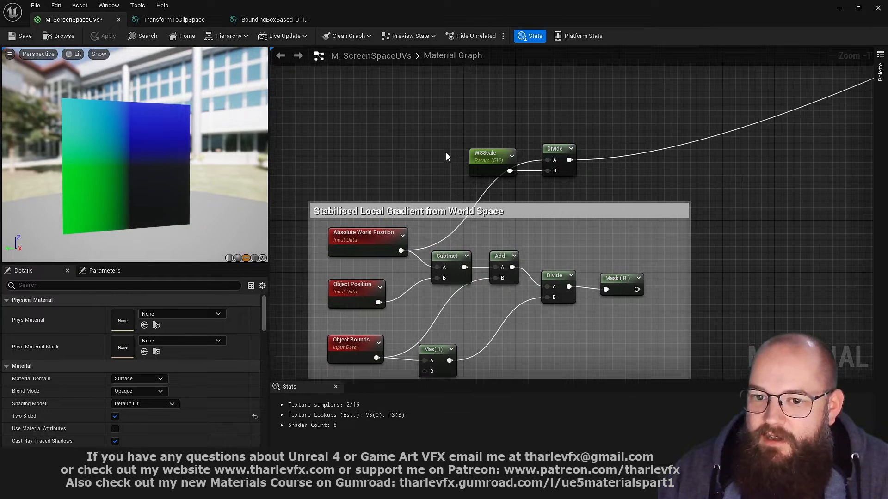
{"action": "right_click_drag", "start_coordinate": [411, 162], "coordinate": [404, 143]}
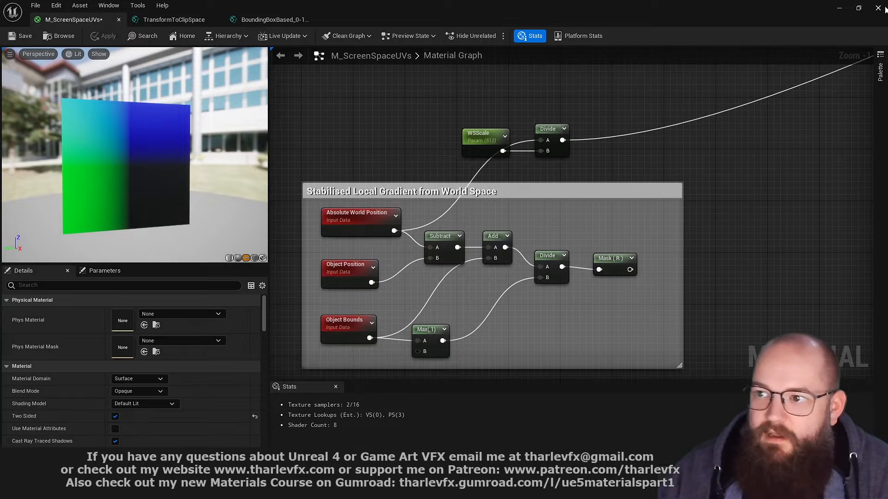
{"action": "left_click", "coordinate": [859, 8]}
{"action": "left_click_drag", "start_coordinate": [469, 72], "coordinate": [478, 386]}
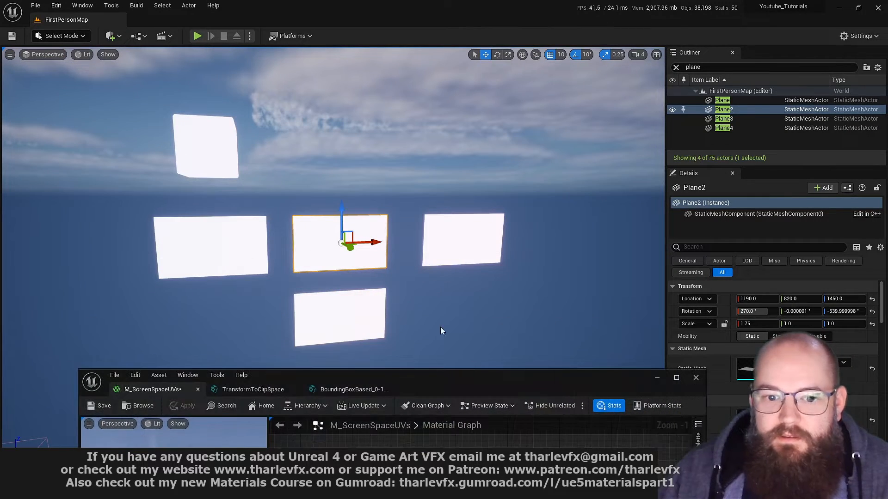
{"action": "right_click_drag", "start_coordinate": [440, 326], "coordinate": [490, 333]}
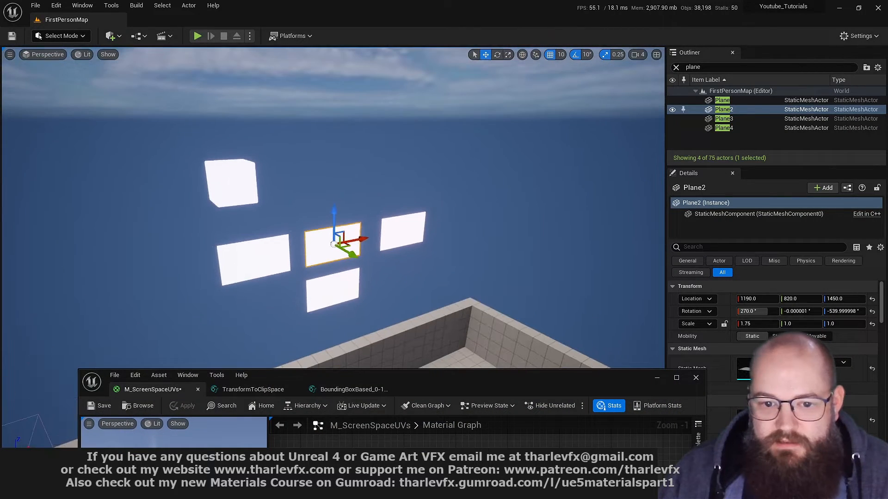
Duplicate the chamfer cube beside the original and reset the copy's location to the world origin
{"action": "left_click", "coordinate": [234, 187]}
{"action": "left_click_drag", "start_coordinate": [262, 179], "coordinate": [350, 173], "text": "alt"}
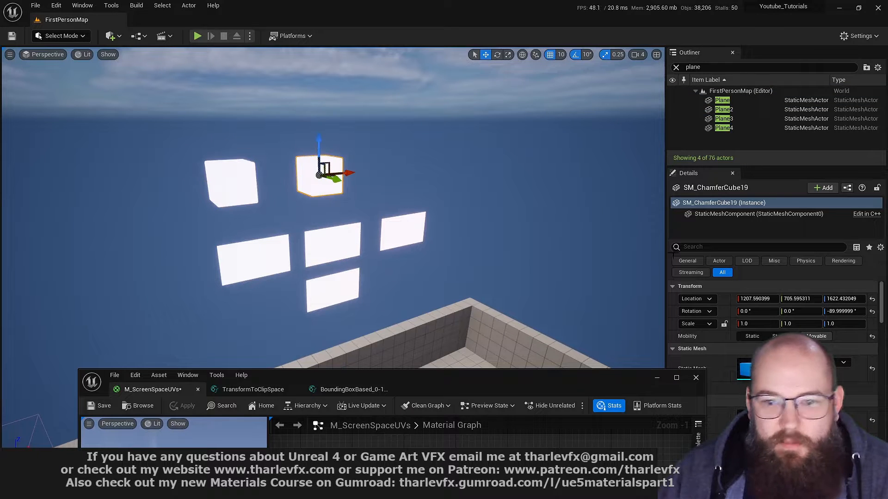
{"action": "left_click", "coordinate": [872, 300]}
{"action": "key", "text": "f"}
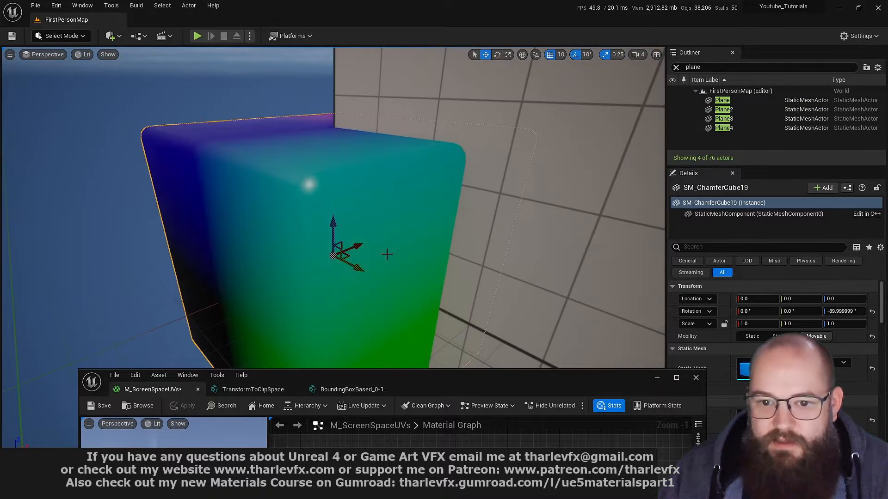
Scale the duplicated cube at the world origin uniformly to 5.75
{"action": "scroll", "coordinate": [366, 255], "scroll_direction": "down", "scroll_amount": 6}
{"action": "left_click_drag", "start_coordinate": [366, 255], "coordinate": [407, 268], "text": "alt"}
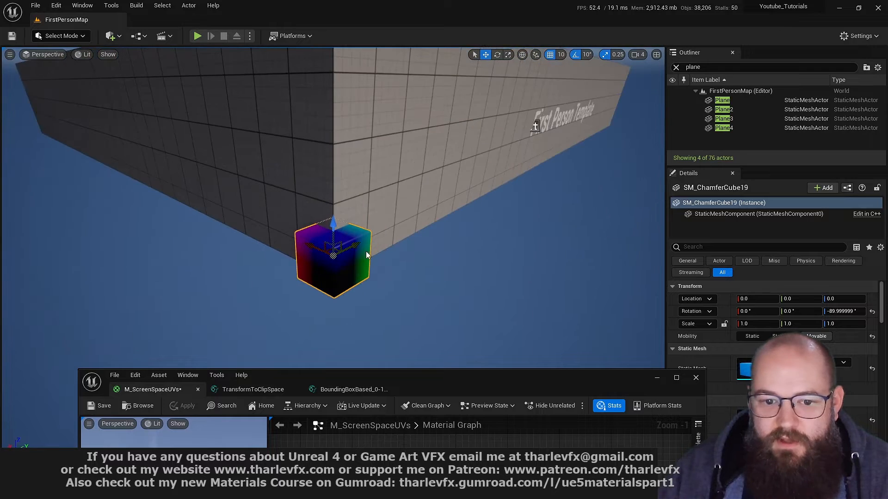
{"action": "left_click_drag", "start_coordinate": [343, 239], "coordinate": [286, 240], "text": "alt"}
{"action": "key", "text": "space"}
{"action": "key", "text": "space"}
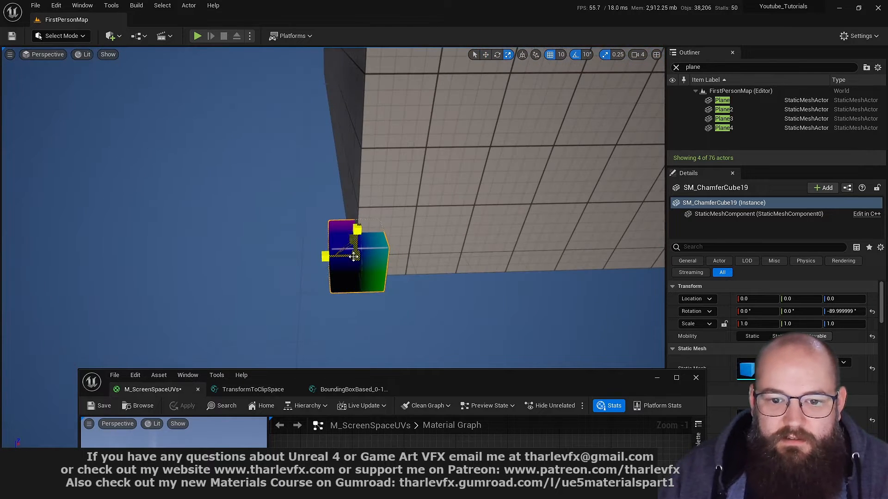
{"action": "left_click_drag", "start_coordinate": [356, 256], "coordinate": [549, 302]}
{"action": "scroll", "coordinate": [548, 302], "scroll_direction": "down", "scroll_amount": 8}
{"action": "key", "text": "space"}
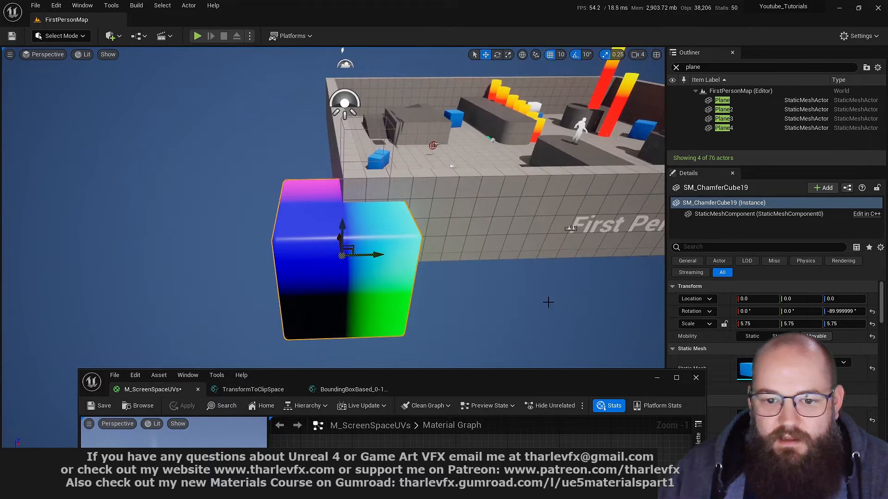
Move the duplicated cube to Y 310 and stretch it to a scale of 14.75, 16.5, 13.0
{"action": "left_click_drag", "start_coordinate": [373, 257], "coordinate": [243, 256]}
{"action": "key", "text": "space"}
{"action": "key", "text": "space"}
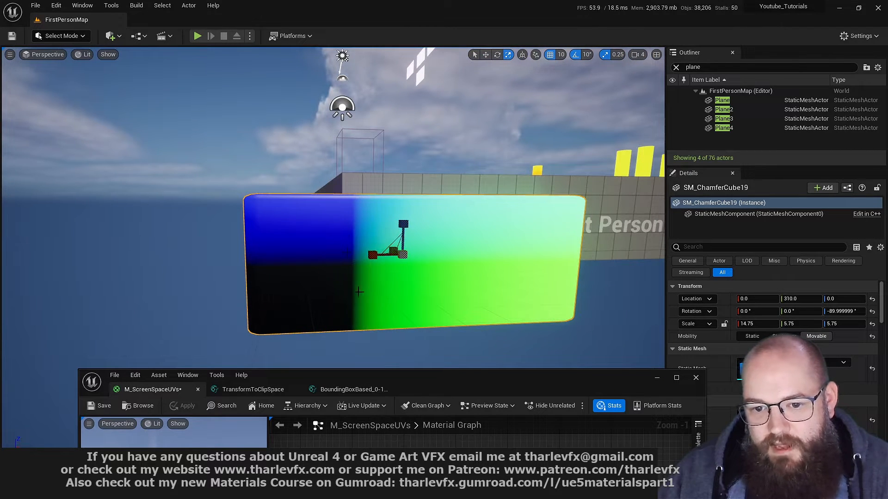
{"action": "left_click_drag", "start_coordinate": [403, 225], "coordinate": [435, 236]}
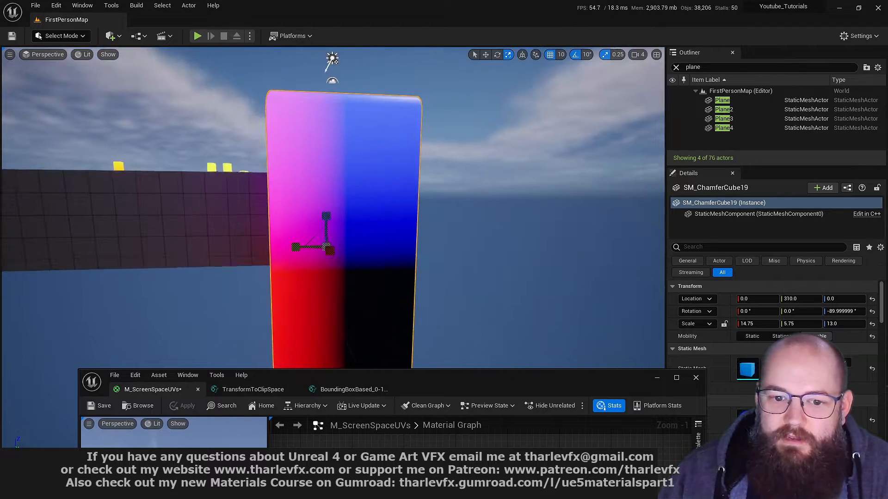
{"action": "left_click_drag", "start_coordinate": [295, 247], "coordinate": [171, 247]}
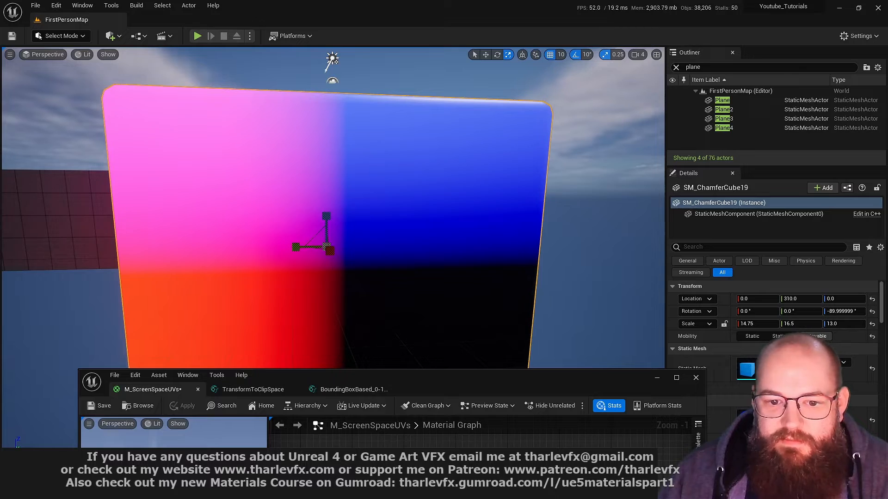
{"action": "scroll", "coordinate": [416, 283], "scroll_direction": "down", "scroll_amount": 5}
{"action": "left_click_drag", "start_coordinate": [416, 283], "coordinate": [306, 237], "text": "alt"}
{"action": "scroll", "coordinate": [422, 279], "scroll_direction": "down", "scroll_amount": 3}
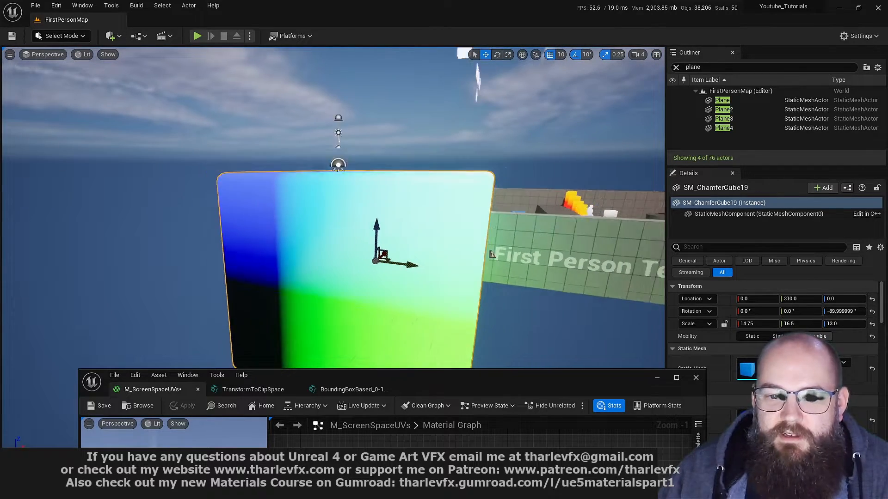
Move the stretched cube through the world-space gradient to Y 100, Z 40 and on to Y 930
{"action": "left_click_drag", "start_coordinate": [381, 250], "coordinate": [335, 248]}
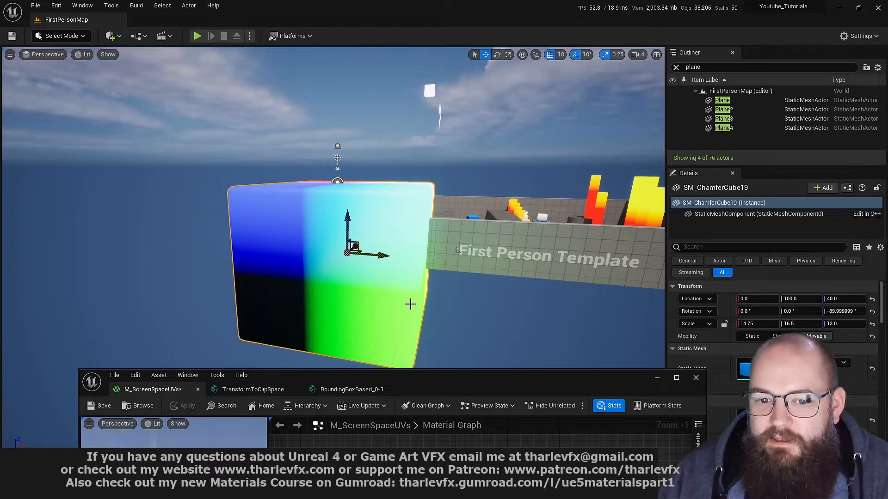
{"action": "mouse_move", "coordinate": [443, 297]}
{"action": "left_mouse_down", "text": "alt"}
{"action": "mouse_move", "coordinate": [442, 277]}
{"action": "mouse_move", "coordinate": [437, 296]}
{"action": "mouse_move", "coordinate": [439, 287]}
{"action": "left_mouse_up", "text": "alt"}
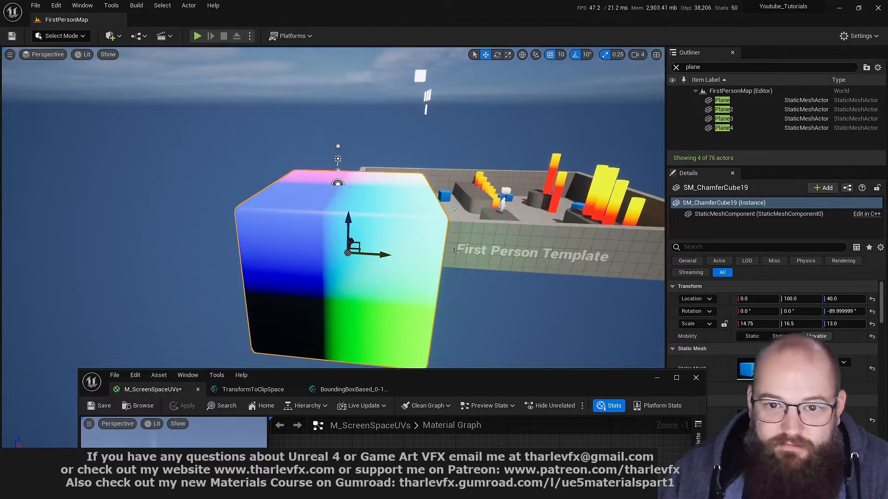
{"action": "left_click_drag", "start_coordinate": [499, 281], "coordinate": [322, 221], "text": "alt"}
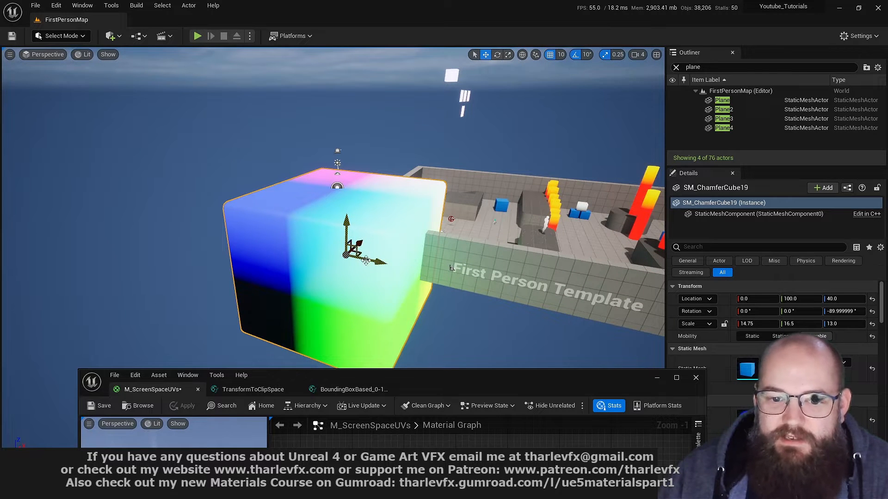
{"action": "left_click_drag", "start_coordinate": [365, 260], "coordinate": [429, 293]}
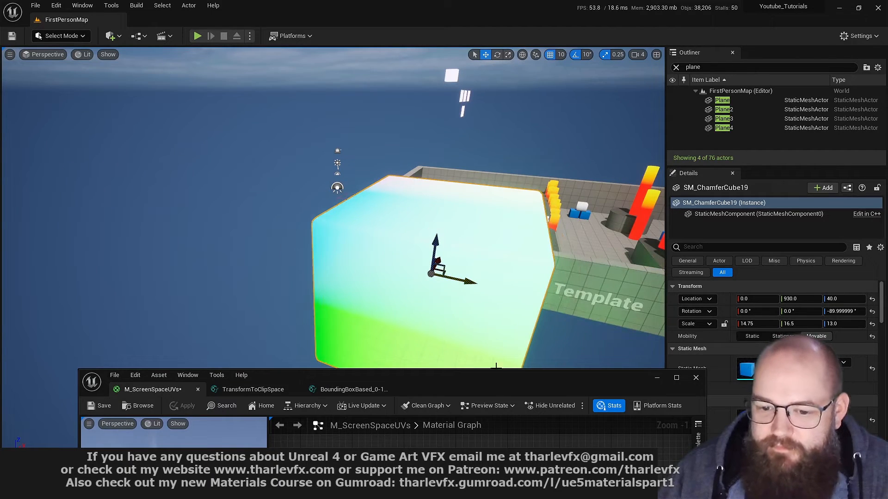
Read the Object Position node's description in the material graph and add an Actor Position node beside the Stabilised Local Gradient group
{"action": "left_click_drag", "start_coordinate": [496, 370], "coordinate": [460, 334]}
{"action": "double_click", "coordinate": [460, 334]}
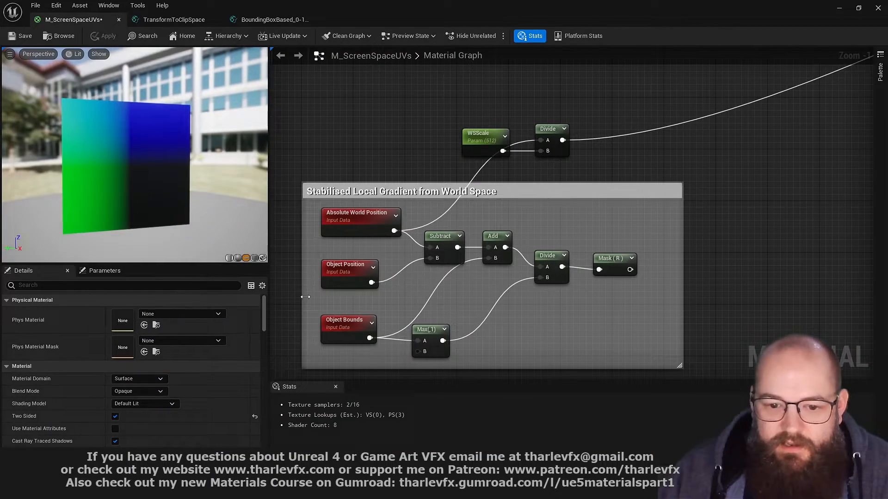
{"action": "left_click", "coordinate": [342, 270]}
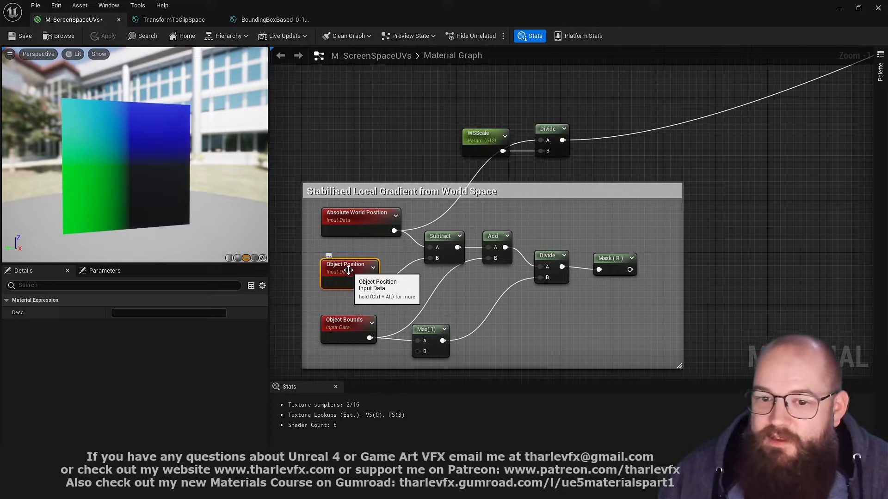
{"action": "key", "text": "ctrl+alt"}
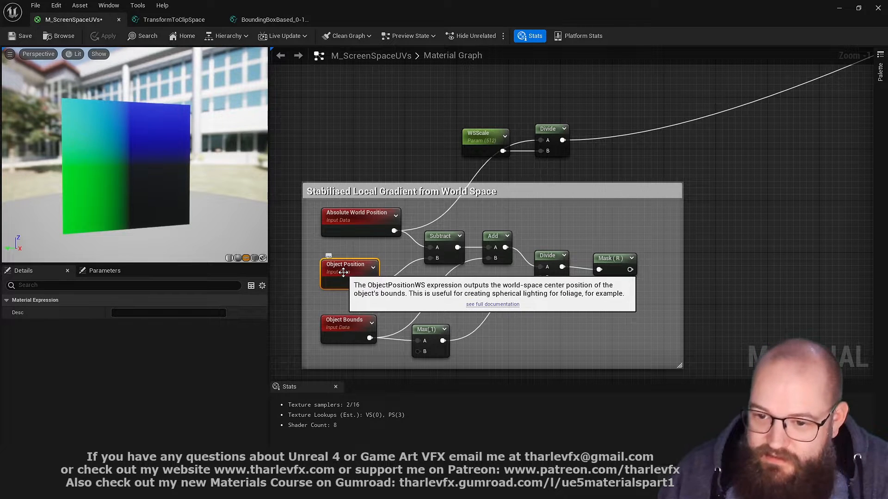
{"action": "right_click_drag", "start_coordinate": [310, 277], "coordinate": [403, 262]}
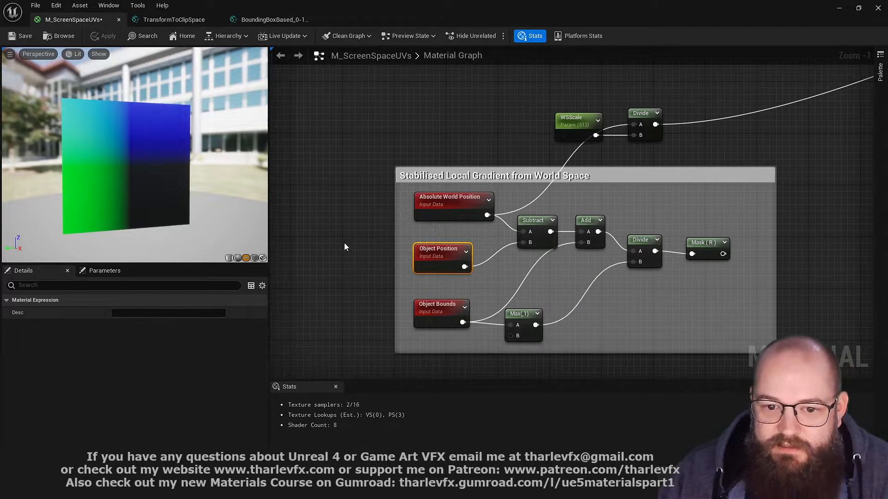
{"action": "left_click", "coordinate": [312, 245]}
{"action": "right_click", "coordinate": [312, 245]}
{"action": "type", "text": "act"}
{"action": "left_click", "coordinate": [352, 272]}
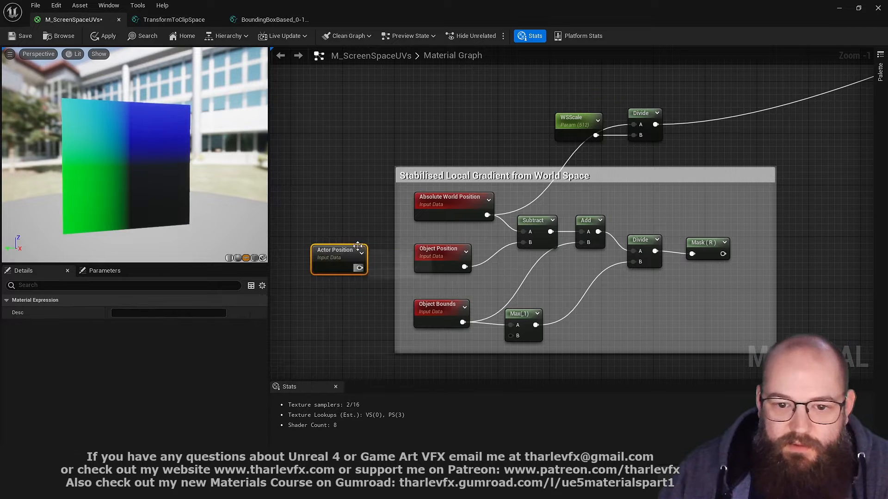
{"action": "left_click_drag", "start_coordinate": [336, 253], "coordinate": [343, 239]}
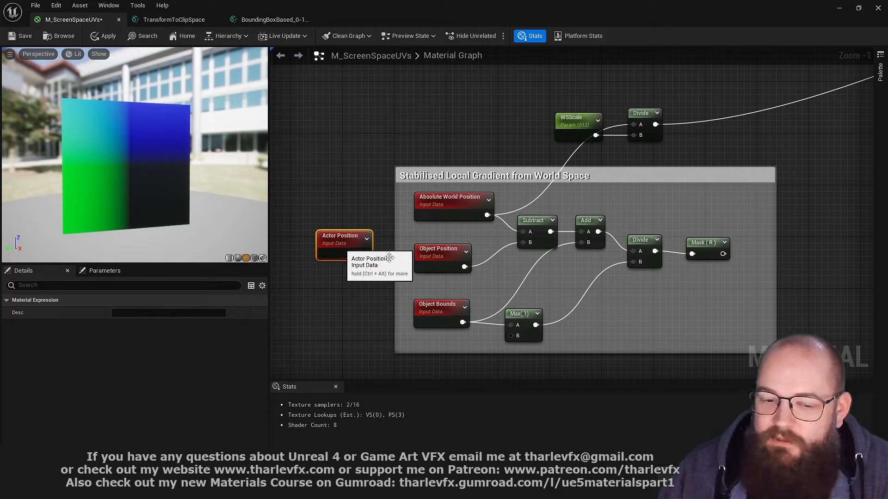
Check the cube's pivot in the level viewport and delete the Actor Position node from the material graph
{"action": "left_click", "coordinate": [851, 8]}
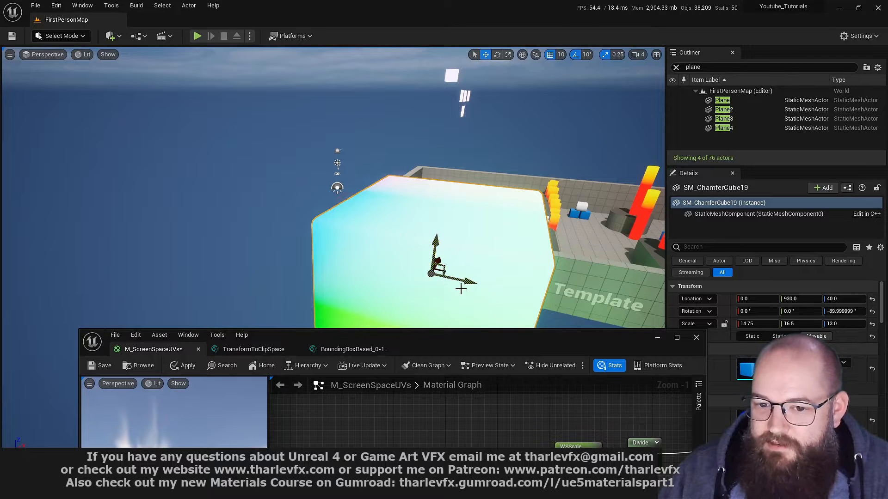
{"action": "right_click_drag", "start_coordinate": [491, 307], "coordinate": [427, 265]}
{"action": "left_click_drag", "start_coordinate": [470, 336], "coordinate": [490, 265]}
{"action": "double_click", "coordinate": [490, 265]}
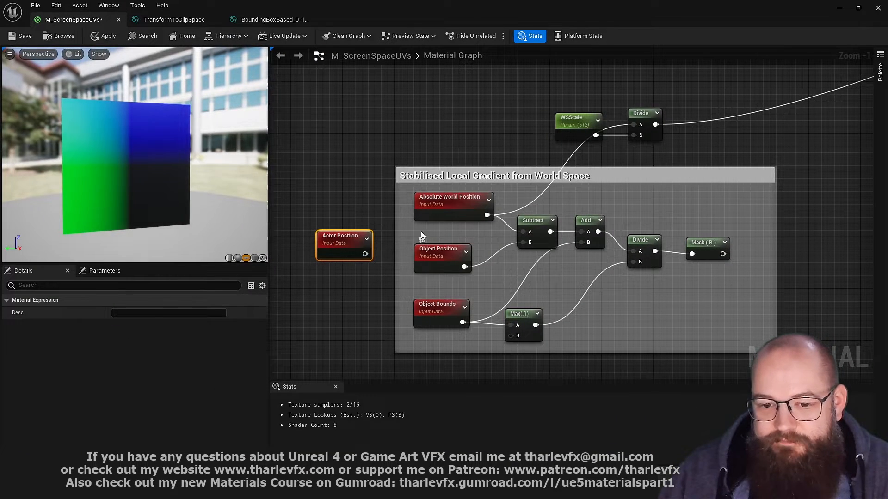
{"action": "key", "text": "Delete"}
Connect the Subtract output to input A of the WSScale Divide node and apply the change to the cube in the level
{"action": "left_click_drag", "start_coordinate": [550, 232], "coordinate": [634, 126]}
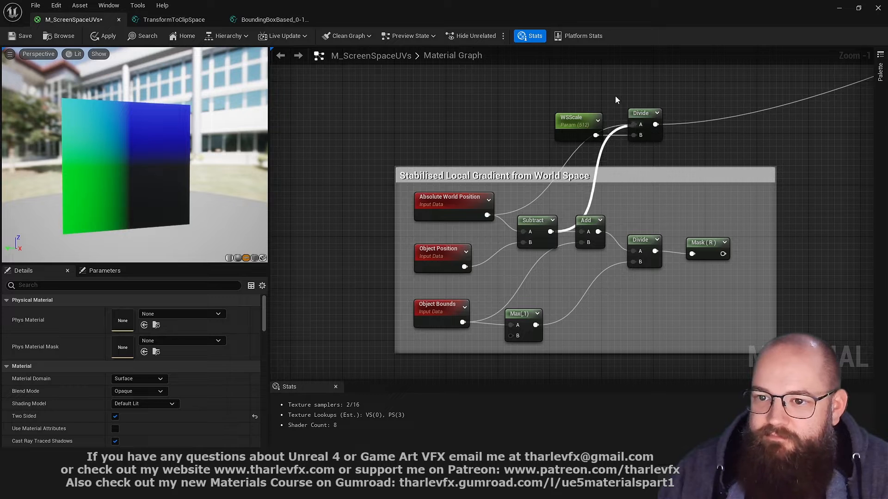
{"action": "left_click", "coordinate": [117, 37]}
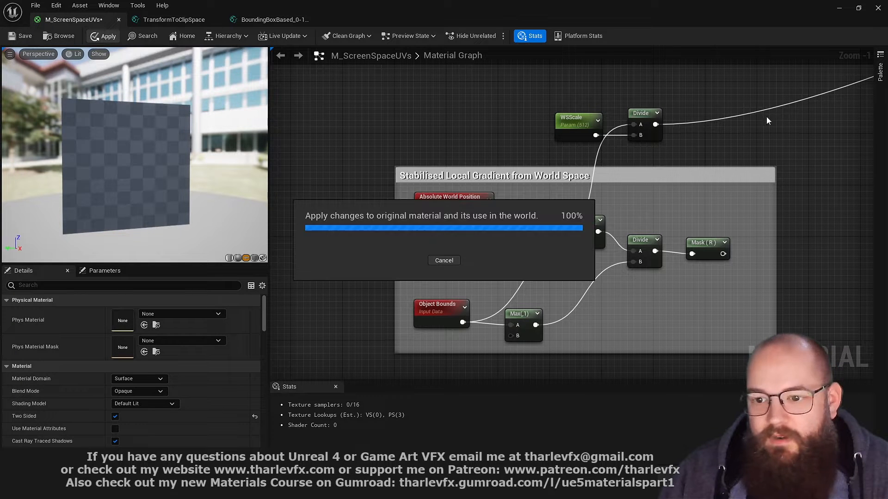
{"action": "left_click", "coordinate": [859, 7]}
{"action": "right_click_drag", "start_coordinate": [509, 153], "coordinate": [509, 171]}
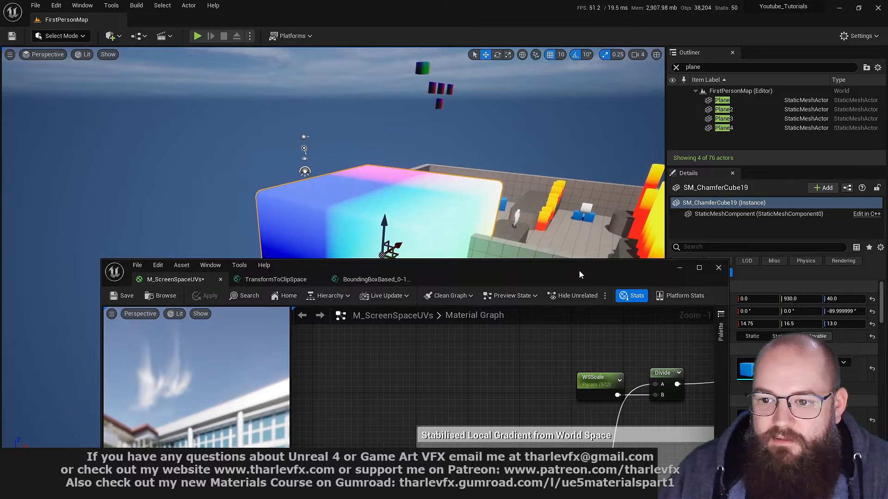
{"action": "left_click_drag", "start_coordinate": [580, 273], "coordinate": [576, 390]}
Rescale the cube to 15.0, 16.75, 13.25 at Y 1120, and keep moving and scaling it to test the object-relative gradient
{"action": "left_click_drag", "start_coordinate": [412, 261], "coordinate": [402, 192]}
{"action": "key", "text": "w"}
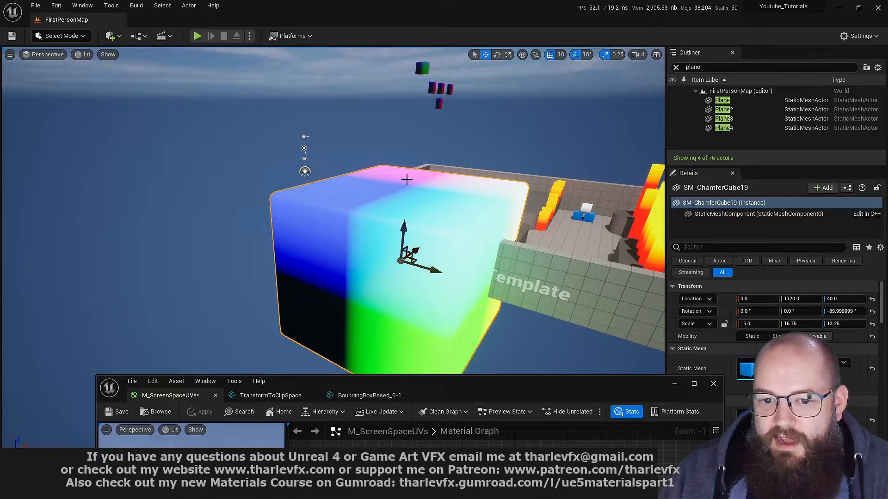
{"action": "left_click_drag", "start_coordinate": [428, 268], "coordinate": [370, 248]}
{"action": "key", "text": "r"}
{"action": "left_click_drag", "start_coordinate": [316, 242], "coordinate": [534, 401]}
Add a DebugFloat3Values node below the Stabilised Local Gradient group and preview it with Object Bounds feeding its Vector3 input
{"action": "double_click", "coordinate": [476, 381]}
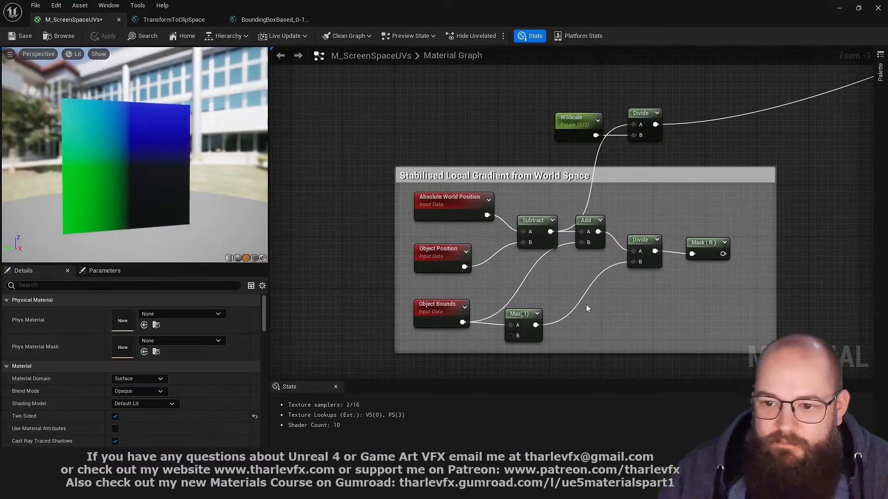
{"action": "right_click_drag", "start_coordinate": [586, 305], "coordinate": [492, 282]}
{"action": "left_click", "coordinate": [560, 232]}
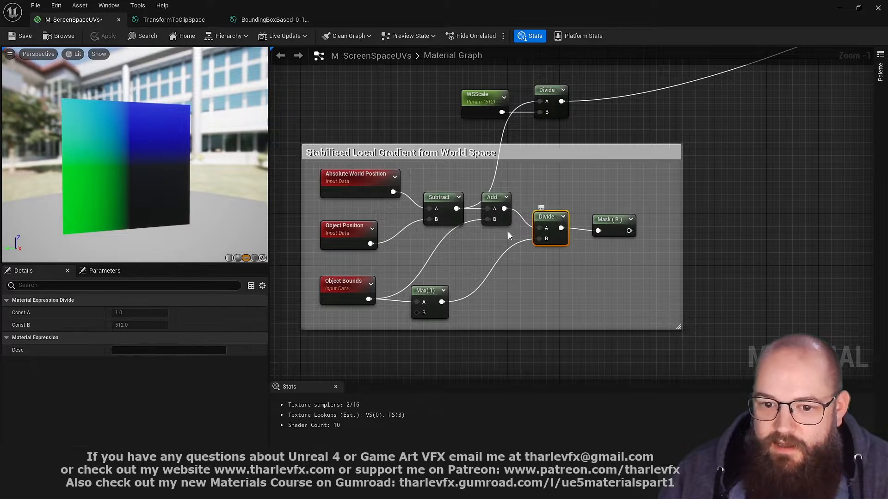
{"action": "left_click", "coordinate": [338, 291]}
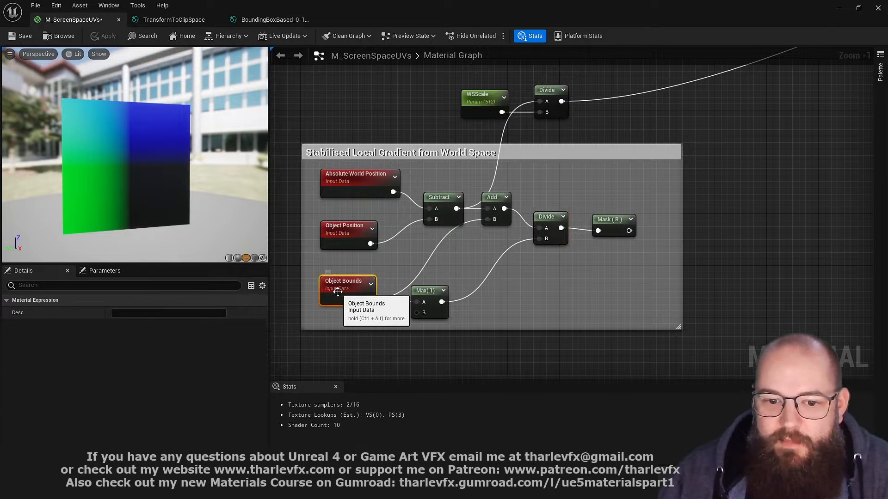
{"action": "left_click", "coordinate": [373, 343]}
{"action": "right_click_drag", "start_coordinate": [373, 343], "coordinate": [409, 254]}
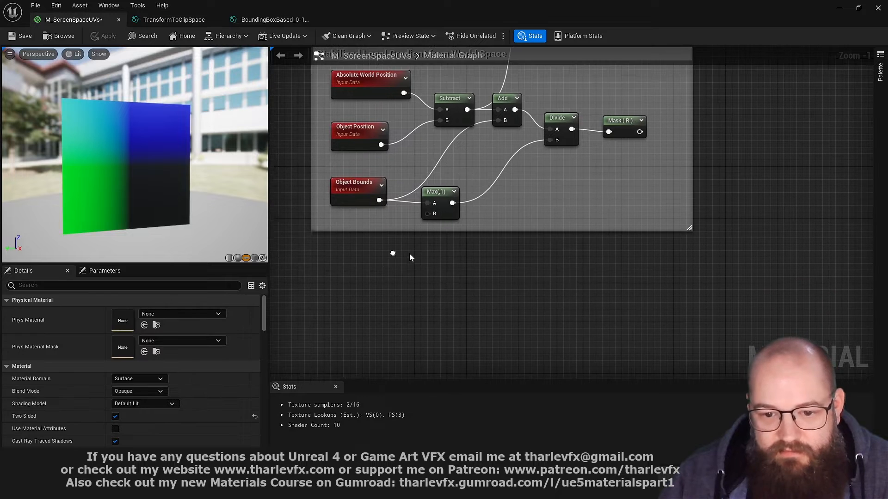
{"action": "right_click", "coordinate": [417, 254]}
{"action": "type", "text": "debug flo"}
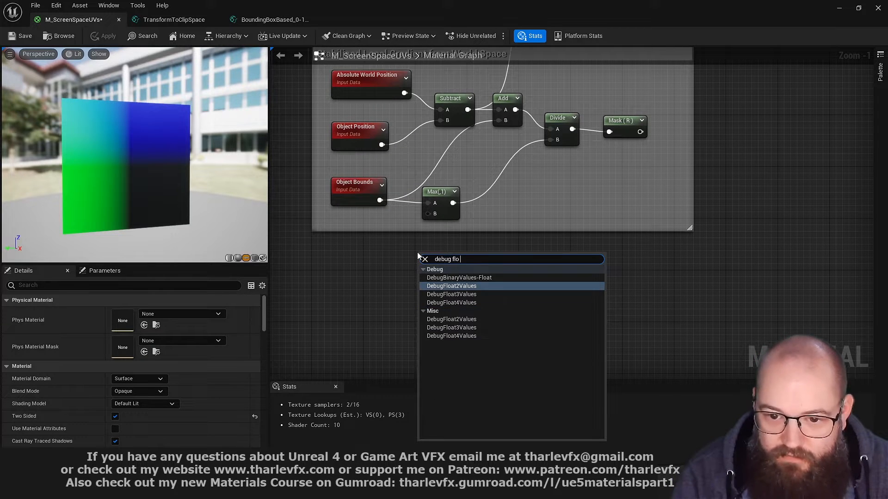
{"action": "key", "text": "Down"}
{"action": "key", "text": "Return"}
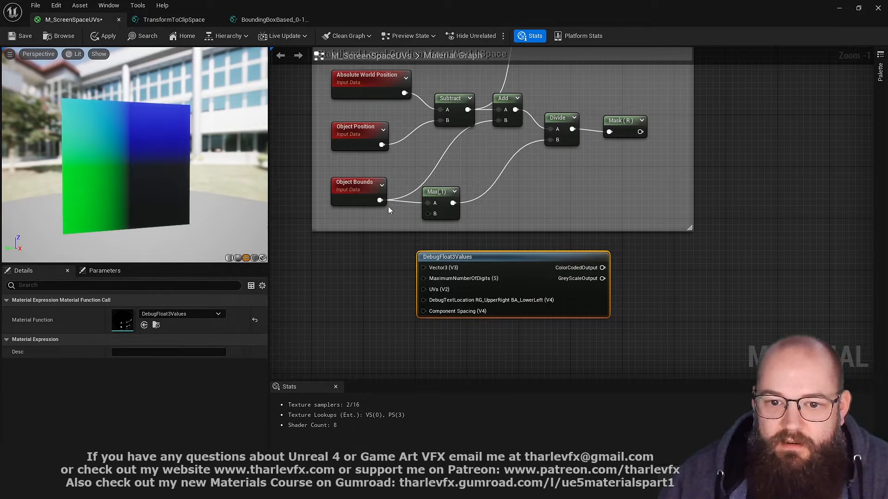
{"action": "left_click_drag", "start_coordinate": [381, 200], "coordinate": [423, 268]}
{"action": "key", "text": "space"}
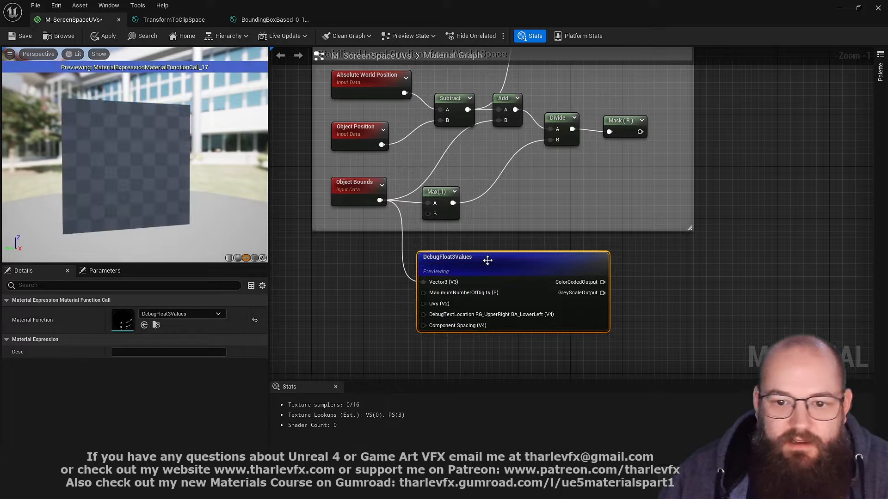
Compare the Object Bounds debug values on the cube, plane and sphere preview meshes from several angles, returning to the plane
{"action": "left_click", "coordinate": [254, 258]}
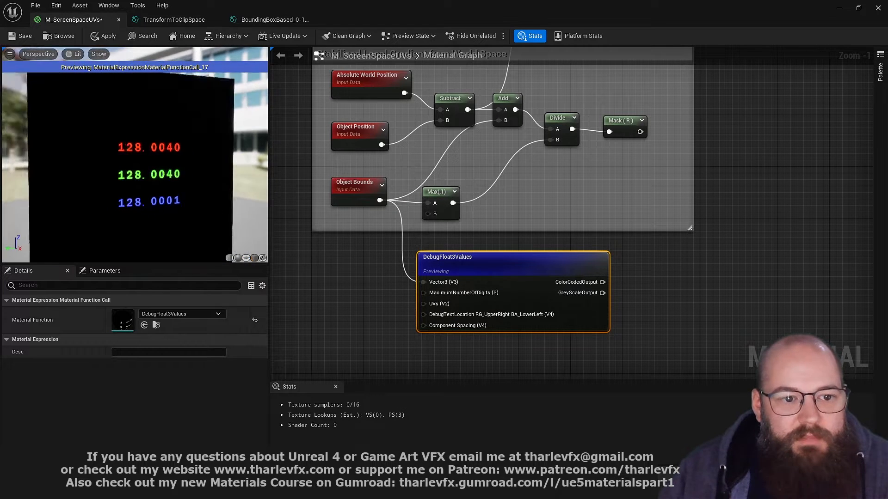
{"action": "left_click_drag", "start_coordinate": [142, 187], "coordinate": [139, 149]}
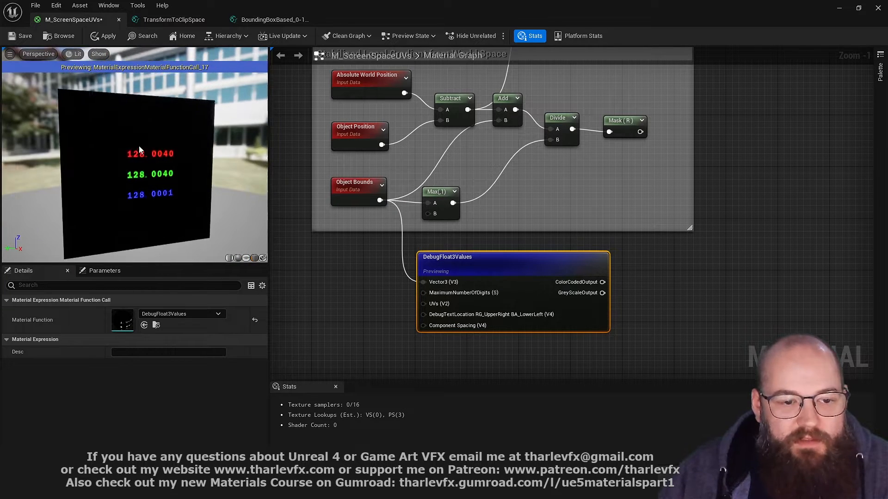
{"action": "left_click", "coordinate": [246, 258]}
{"action": "left_click_drag", "start_coordinate": [127, 180], "coordinate": [143, 139]}
{"action": "scroll", "coordinate": [144, 139], "scroll_direction": "up", "scroll_amount": 5}
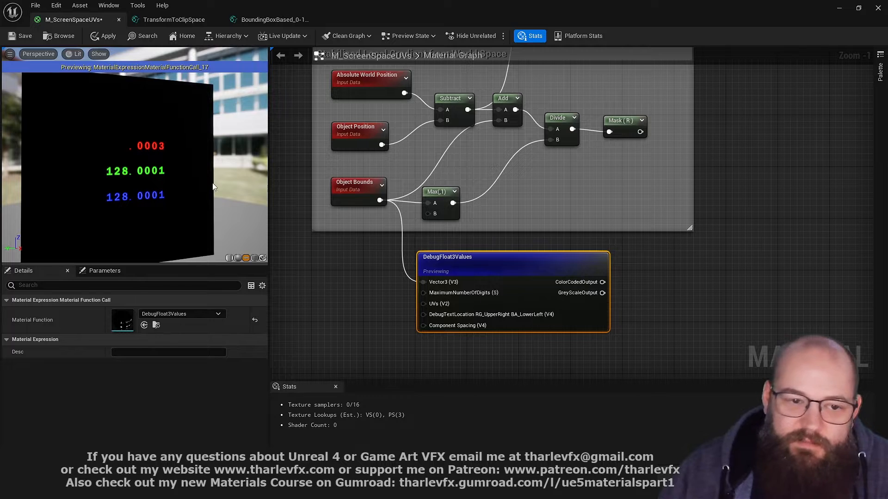
{"action": "left_click_drag", "start_coordinate": [163, 193], "coordinate": [38, 200]}
{"action": "scroll", "coordinate": [39, 200], "scroll_direction": "down", "scroll_amount": 3}
{"action": "mouse_move", "coordinate": [96, 179]}
{"action": "left_mouse_down"}
{"action": "mouse_move", "coordinate": [28, 179]}
{"action": "mouse_move", "coordinate": [99, 179]}
{"action": "left_mouse_up"}
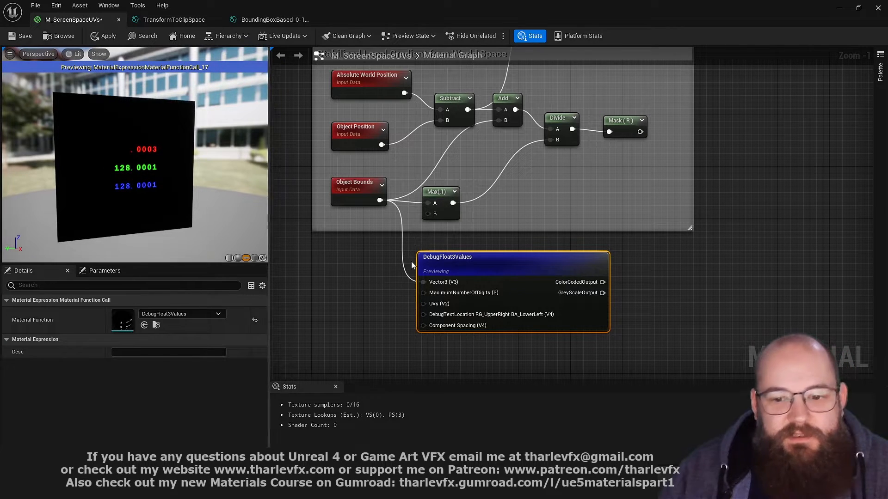
{"action": "left_click", "coordinate": [238, 258]}
{"action": "left_click_drag", "start_coordinate": [143, 180], "coordinate": [180, 190]}
{"action": "left_click", "coordinate": [246, 259]}
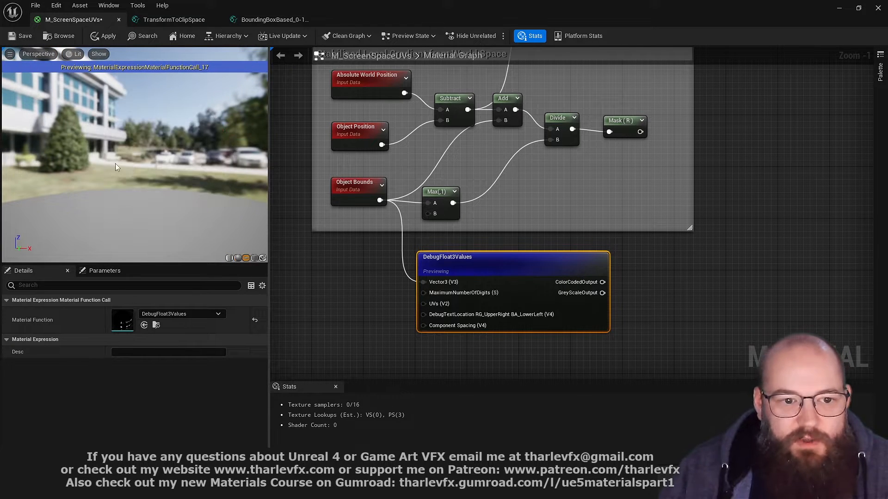
{"action": "left_click_drag", "start_coordinate": [115, 163], "coordinate": [198, 163]}
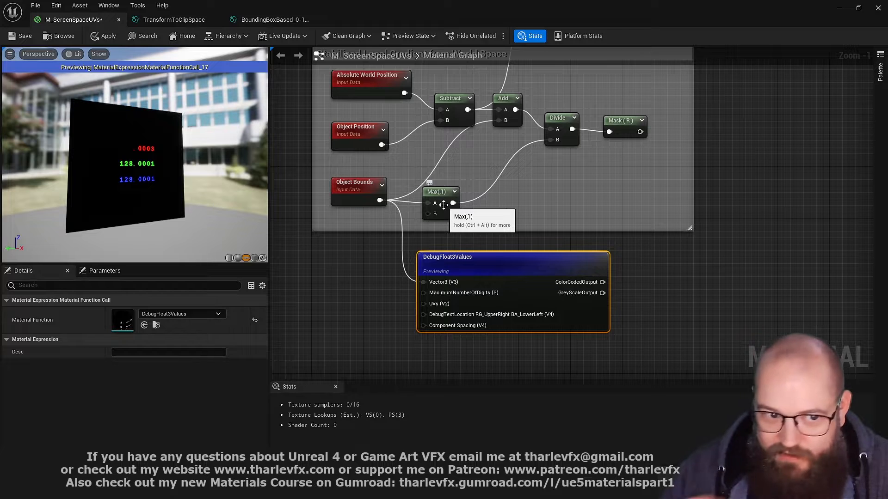
Connect the Max(,1) output to the Vector3 input of the DebugFloat3Values node in place of Object Bounds
{"action": "right_click_drag", "start_coordinate": [444, 205], "coordinate": [435, 254]}
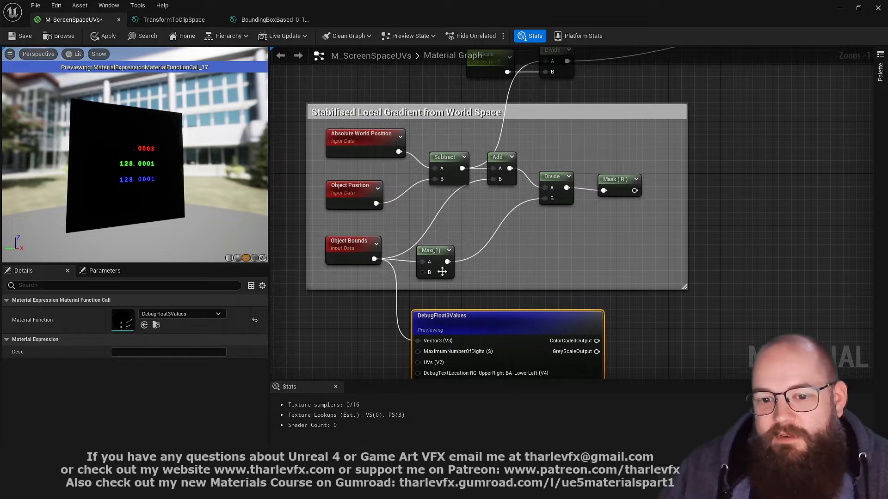
{"action": "left_click", "coordinate": [436, 255]}
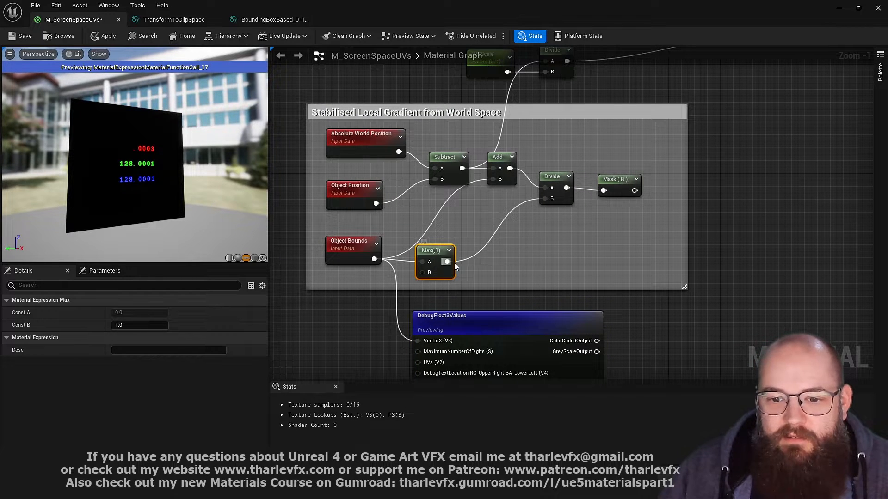
{"action": "left_click_drag", "start_coordinate": [447, 262], "coordinate": [425, 342]}
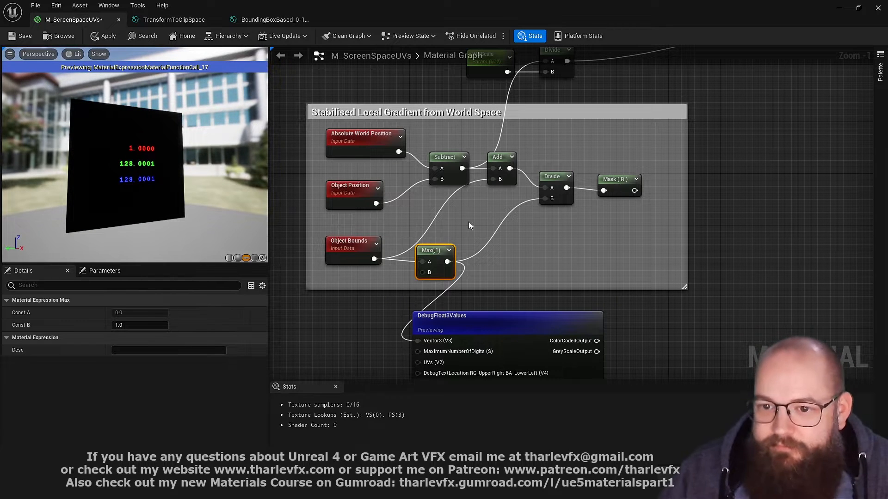
{"action": "left_click", "coordinate": [483, 221]}
{"action": "left_click", "coordinate": [556, 181]}
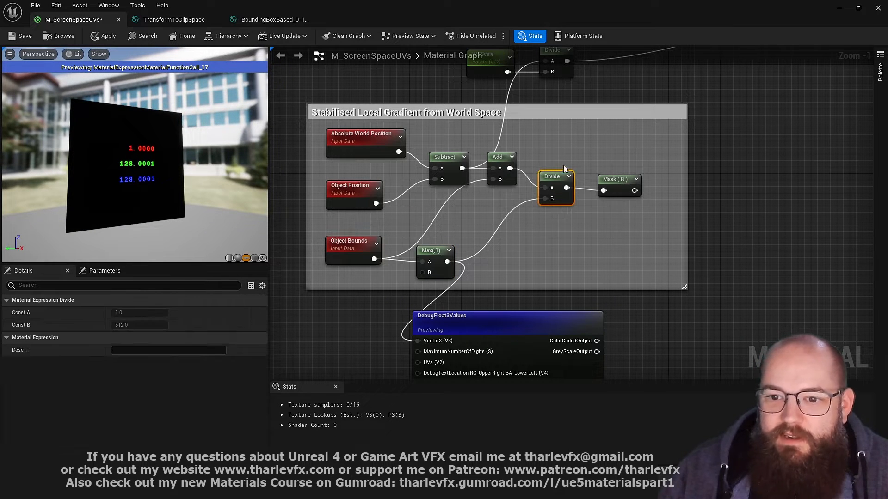
{"action": "left_click", "coordinate": [345, 247]}
{"action": "left_click", "coordinate": [552, 176]}
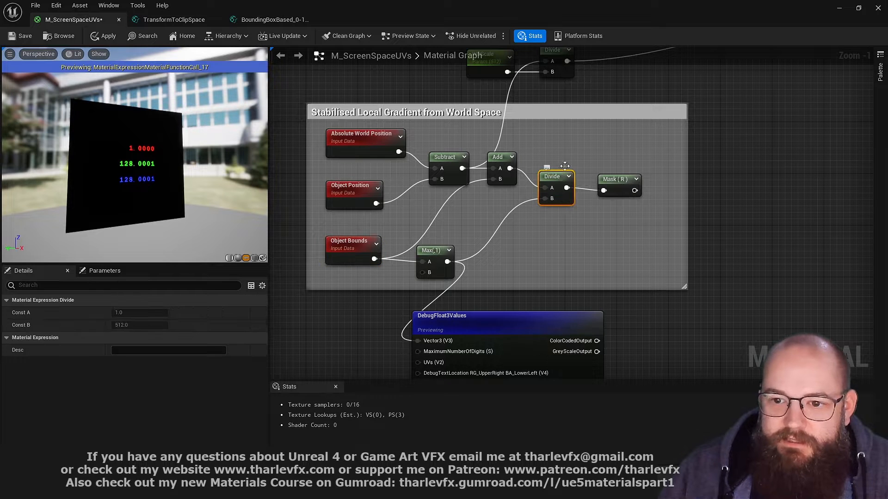
{"action": "left_click", "coordinate": [577, 153]}
Switch to the level and stretch the selected cube to an X scale of 22.0
{"action": "left_click", "coordinate": [839, 9]}
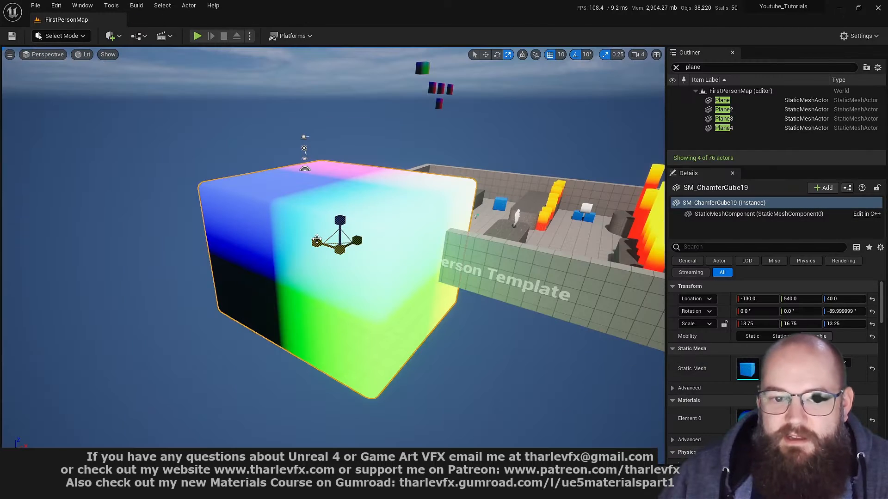
{"action": "left_click_drag", "start_coordinate": [317, 239], "coordinate": [321, 250]}
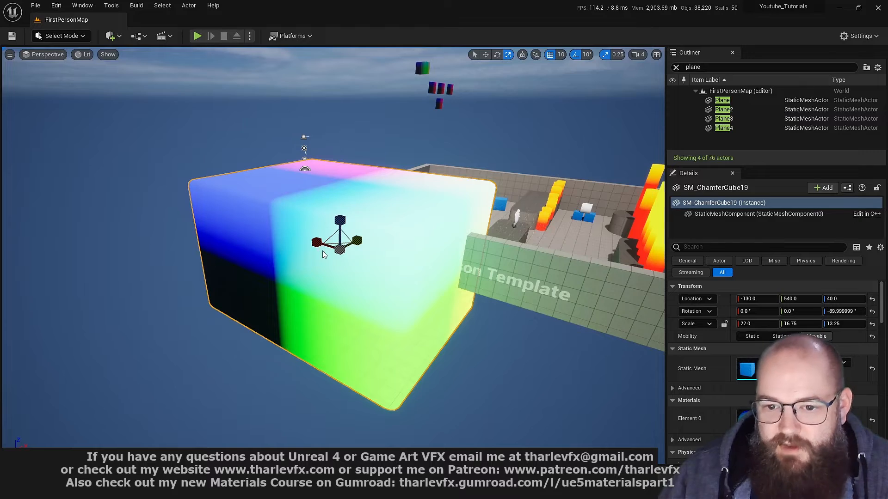
In M_ScreenSpaceUVs, route Subtract straight into the group's Divide, feed that into the WSScale Divide's input A, move Add aside and apply
{"action": "key", "text": "alt+Tab"}
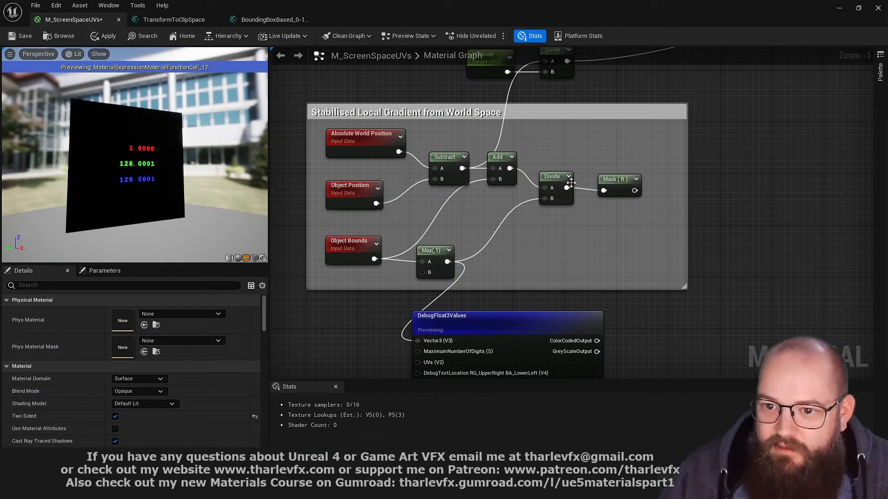
{"action": "left_click_drag", "start_coordinate": [568, 187], "coordinate": [546, 121]}
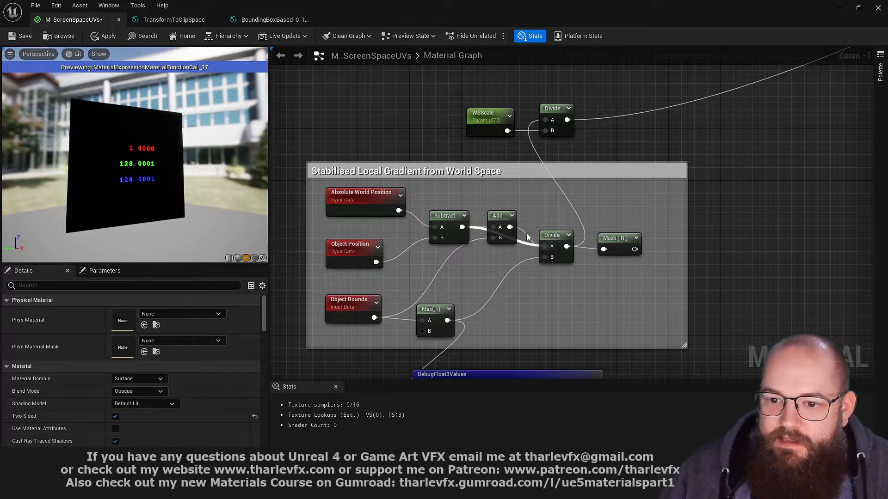
{"action": "left_click_drag", "start_coordinate": [494, 219], "coordinate": [494, 267]}
{"action": "left_click", "coordinate": [428, 185]}
{"action": "left_click", "coordinate": [96, 36]}
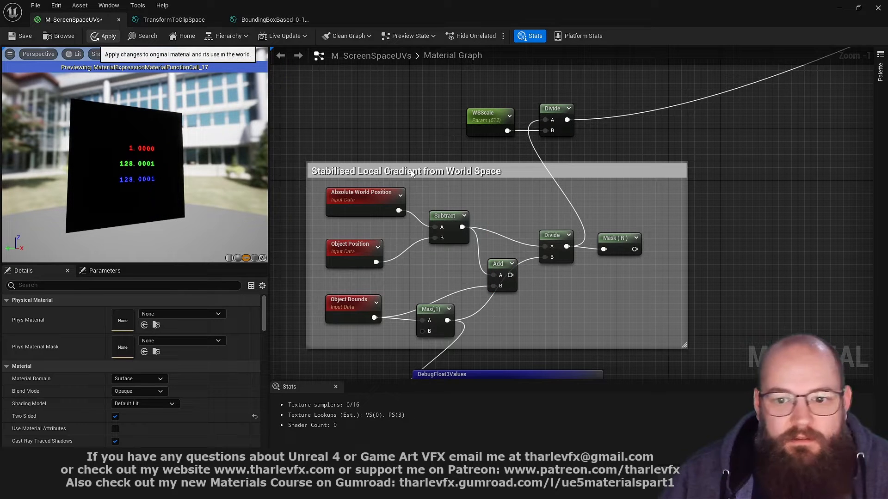
Place the material editor beside the level viewport and set the WSScale parameter's default value to 1
{"action": "left_click", "coordinate": [858, 8]}
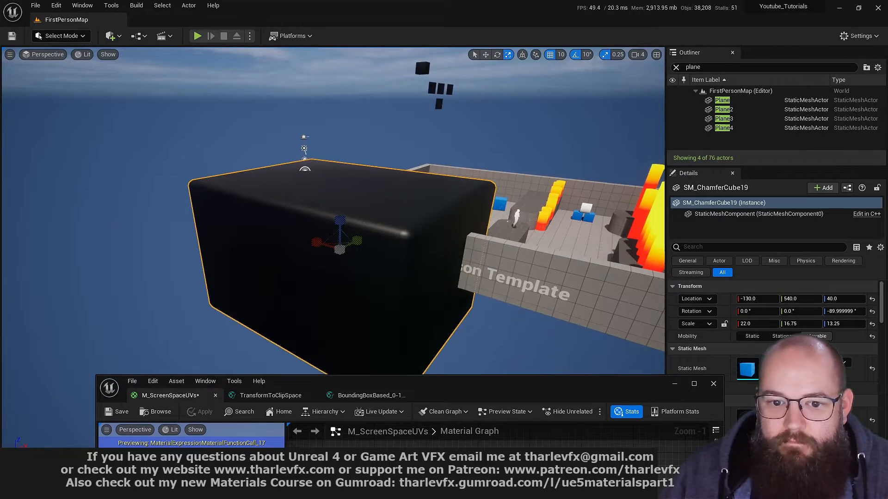
{"action": "left_click_drag", "start_coordinate": [528, 388], "coordinate": [552, 233]}
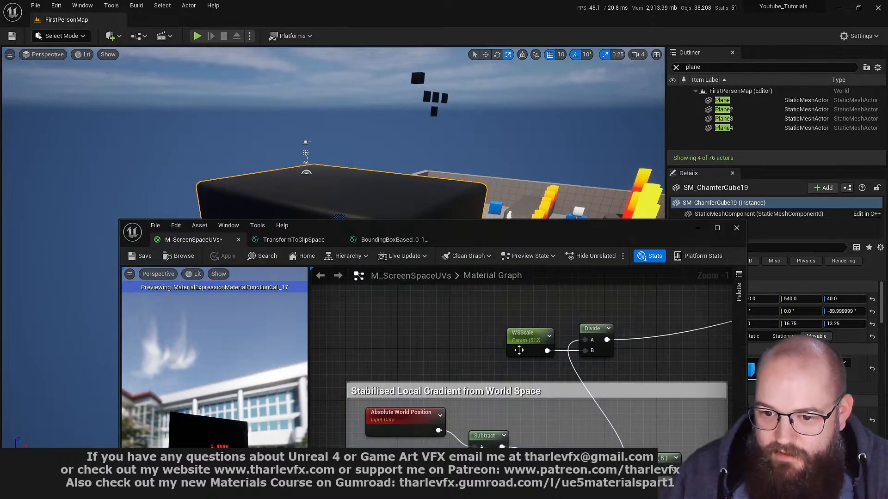
{"action": "left_click", "coordinate": [519, 350]}
{"action": "left_click_drag", "start_coordinate": [479, 228], "coordinate": [597, 132]}
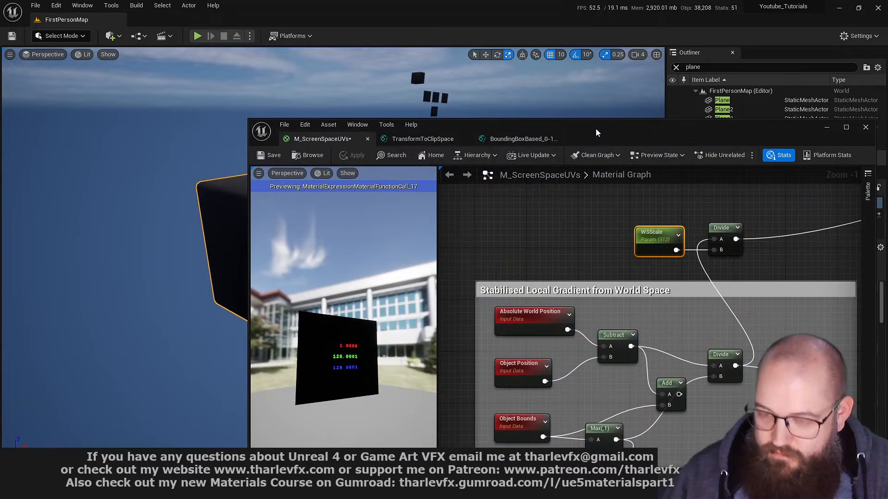
{"action": "key", "text": "super+Right"}
{"action": "type", "text": "1"}
{"action": "key", "text": "Return"}
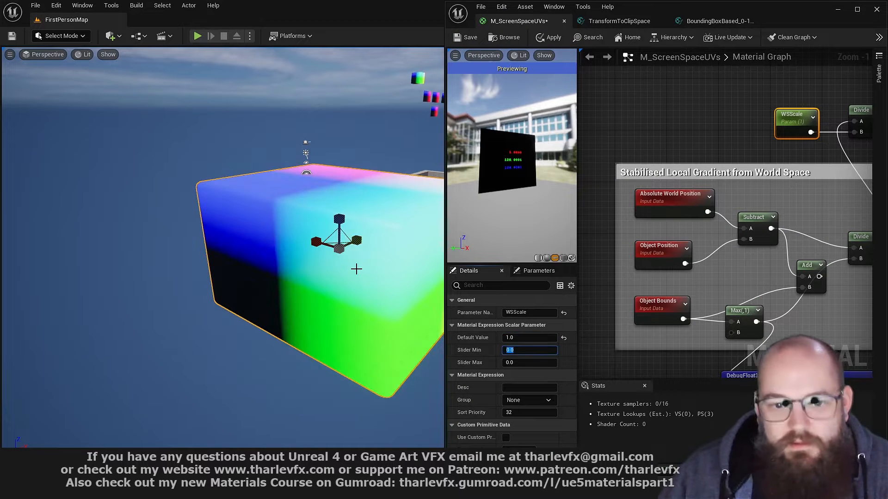
Examine the cube's bounds-divided gradient from several angles alongside the Subtract and Divide nodes that produce it
{"action": "right_click_drag", "start_coordinate": [804, 330], "coordinate": [766, 280]}
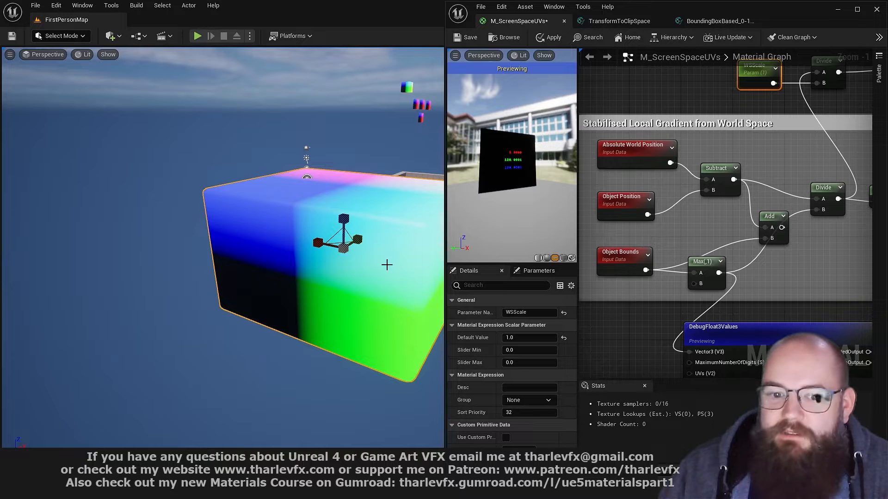
{"action": "scroll", "coordinate": [387, 265], "scroll_direction": "down", "scroll_amount": 4}
{"action": "left_click_drag", "start_coordinate": [334, 245], "coordinate": [345, 220]}
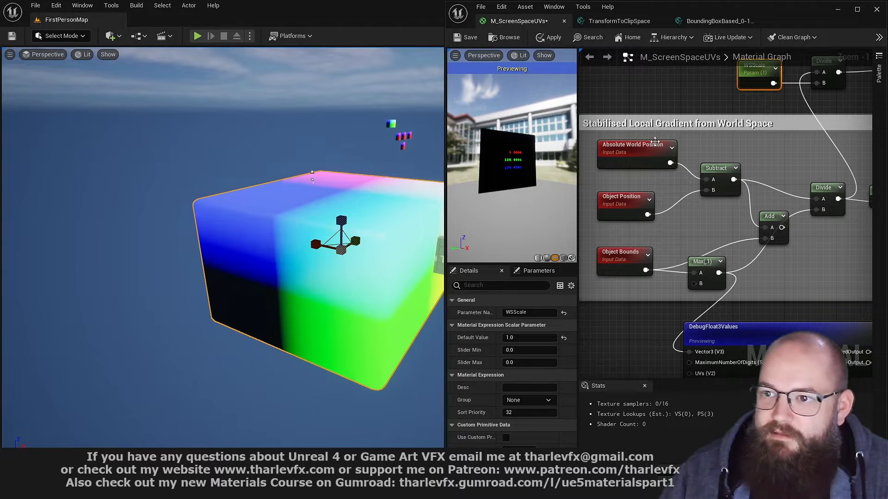
{"action": "right_click_drag", "start_coordinate": [711, 101], "coordinate": [706, 152]}
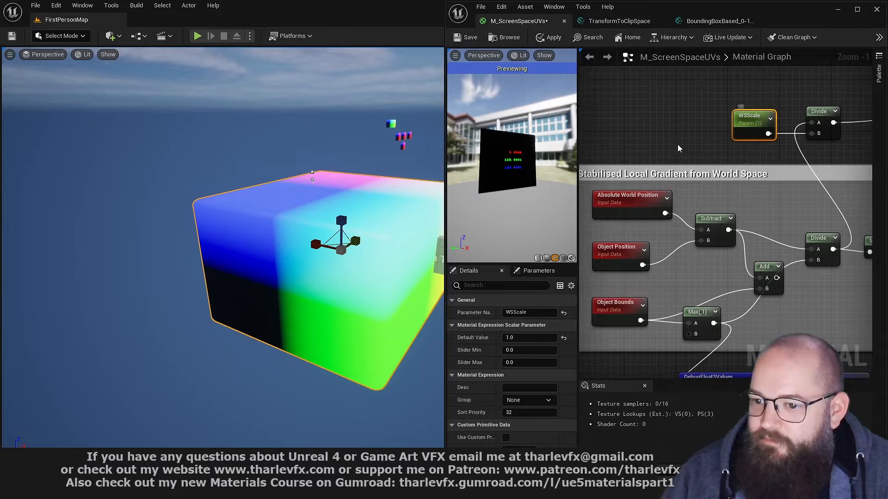
{"action": "left_click", "coordinate": [618, 153]}
{"action": "left_click_drag", "start_coordinate": [305, 222], "coordinate": [339, 101], "text": "alt"}
{"action": "key", "text": "w"}
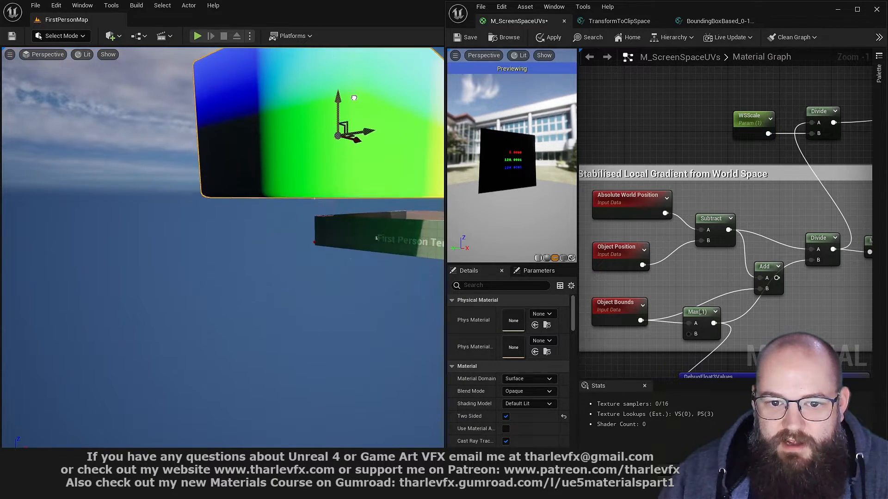
{"action": "key", "text": "f"}
{"action": "right_click_drag", "start_coordinate": [362, 283], "coordinate": [375, 278], "text": "alt"}
{"action": "left_click_drag", "start_coordinate": [376, 278], "coordinate": [232, 258], "text": "alt"}
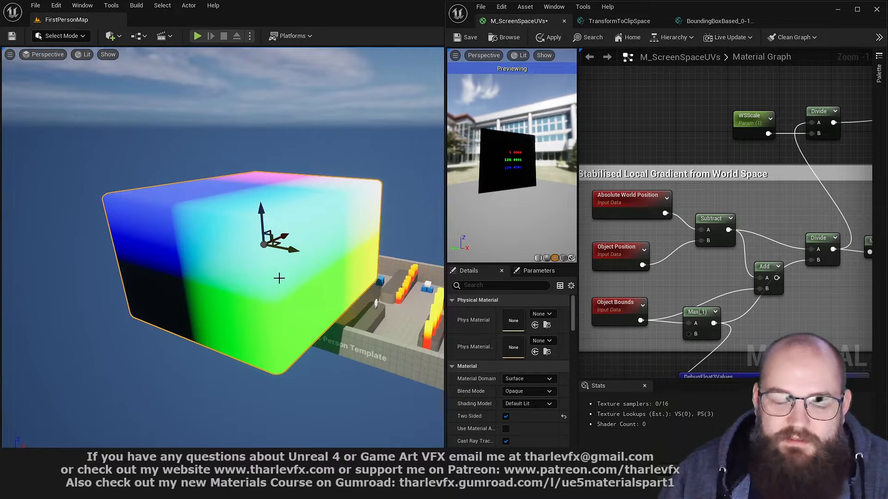
Place a BoundingBoxBased_0-1_UVW node above the WSScale parameter for reference and delete it again
{"action": "right_click_drag", "start_coordinate": [609, 133], "coordinate": [651, 205]}
{"action": "right_click", "coordinate": [655, 154]}
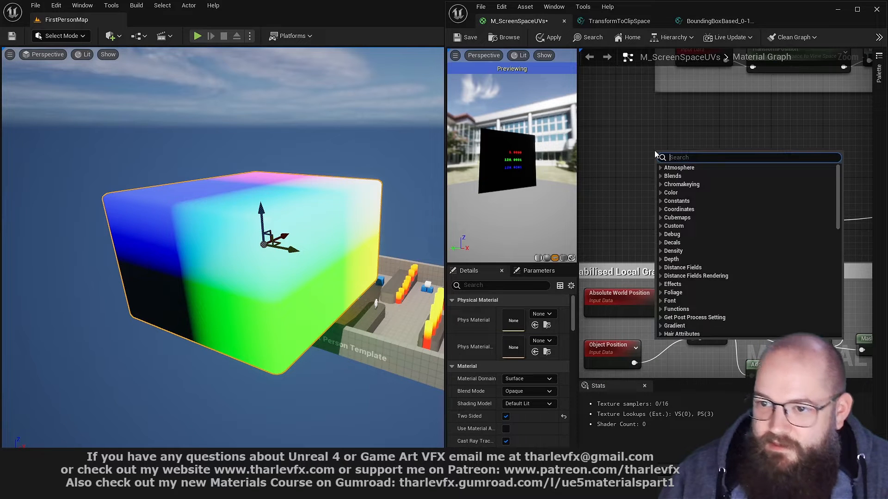
{"action": "type", "text": "uvw"}
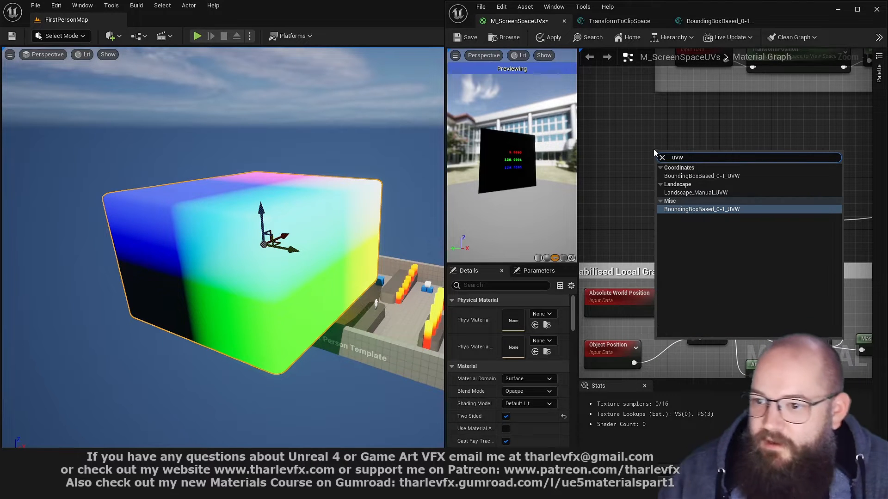
{"action": "left_click", "coordinate": [701, 176]}
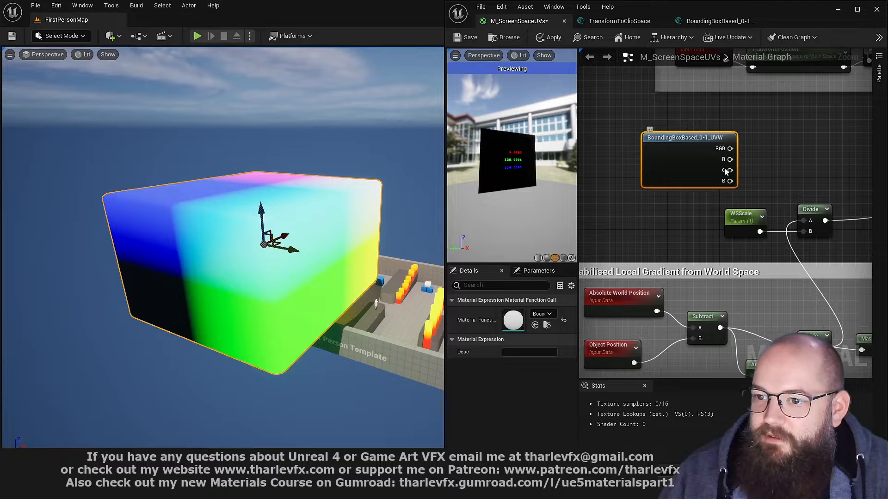
{"action": "right_click_drag", "start_coordinate": [678, 226], "coordinate": [678, 202]}
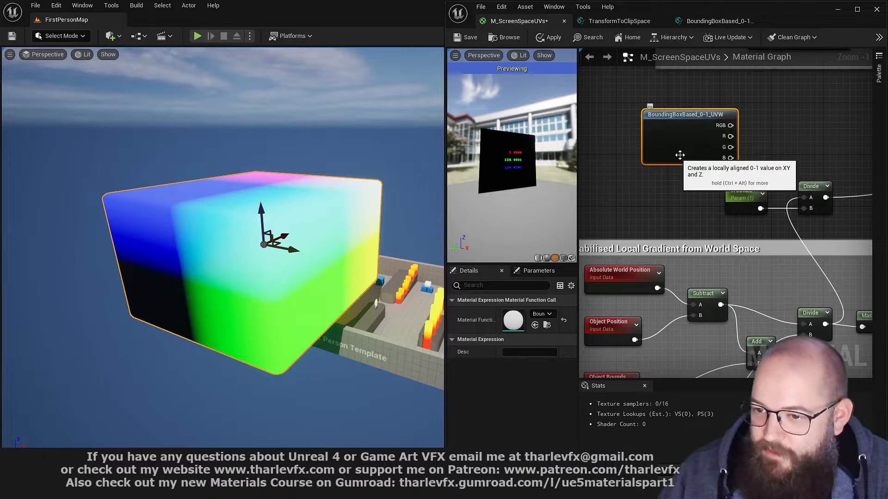
{"action": "key", "text": "Delete"}
Put the Add node back between Subtract and Divide in the Stabilised Local Gradient group and apply the material
{"action": "right_click_drag", "start_coordinate": [671, 236], "coordinate": [688, 151]}
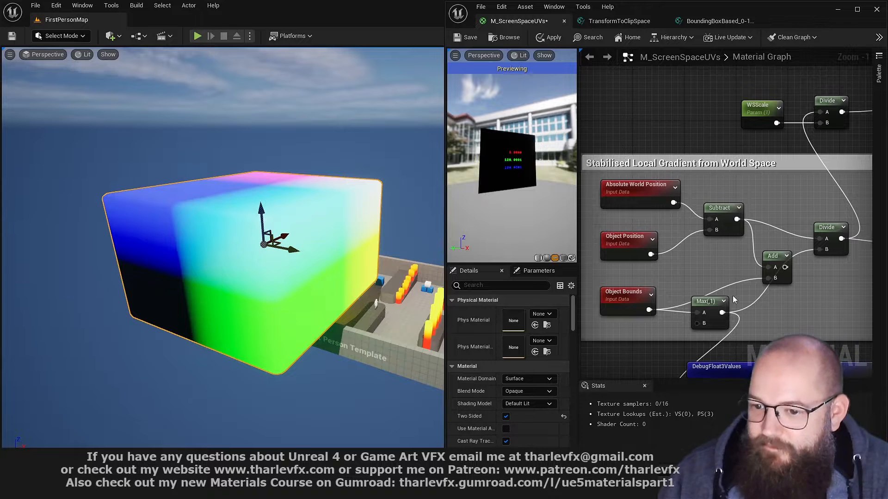
{"action": "right_click_drag", "start_coordinate": [704, 278], "coordinate": [701, 296]}
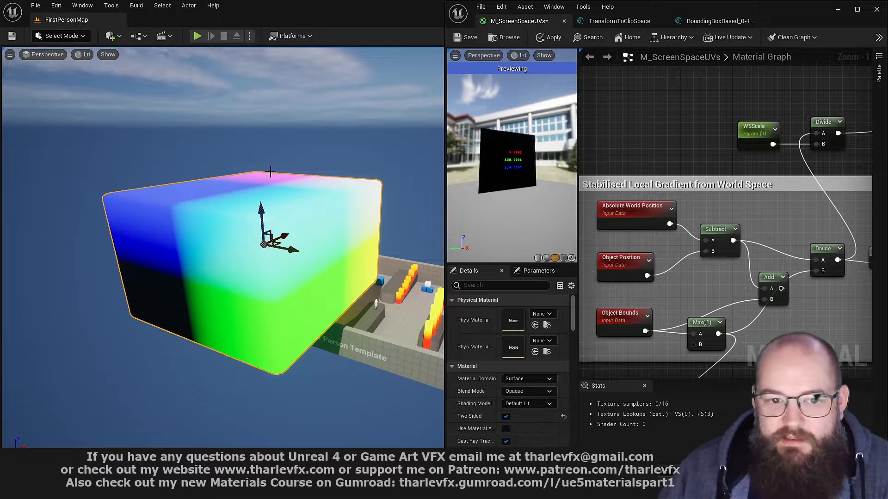
{"action": "left_click", "coordinate": [625, 325]}
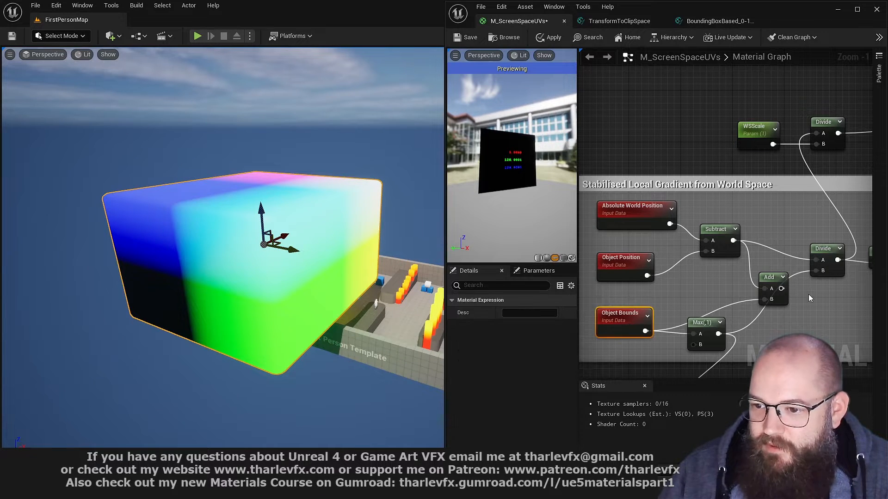
{"action": "left_click_drag", "start_coordinate": [781, 289], "coordinate": [769, 245]}
{"action": "left_click", "coordinate": [598, 103]}
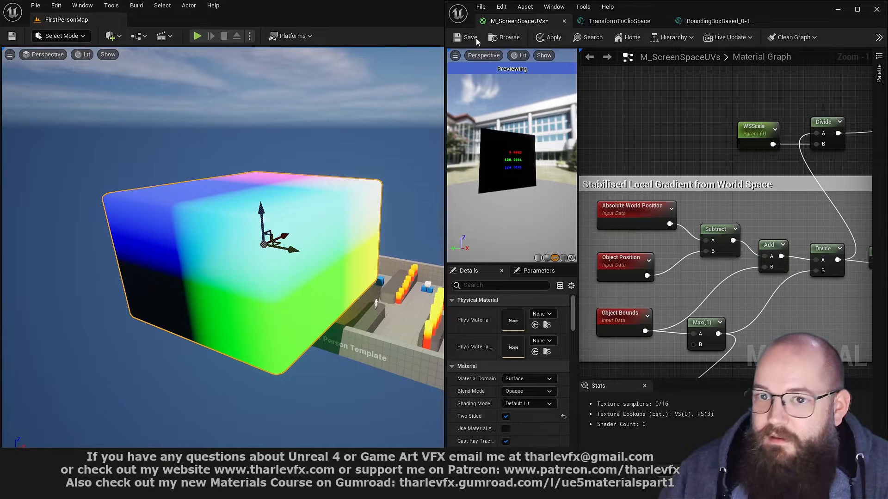
{"action": "left_click", "coordinate": [548, 37]}
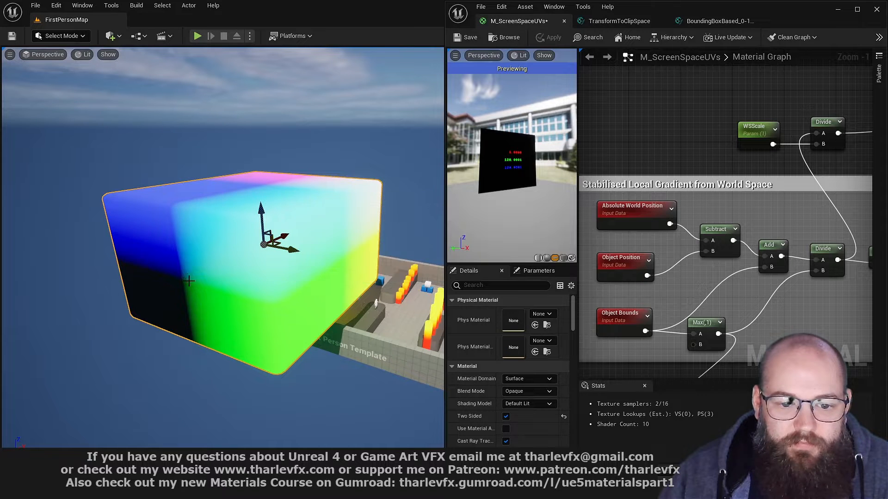
Examine the local gradient across the cube's faces and corners from below, from the sides and from above
{"action": "left_click_drag", "start_coordinate": [277, 373], "coordinate": [291, 210], "text": "alt"}
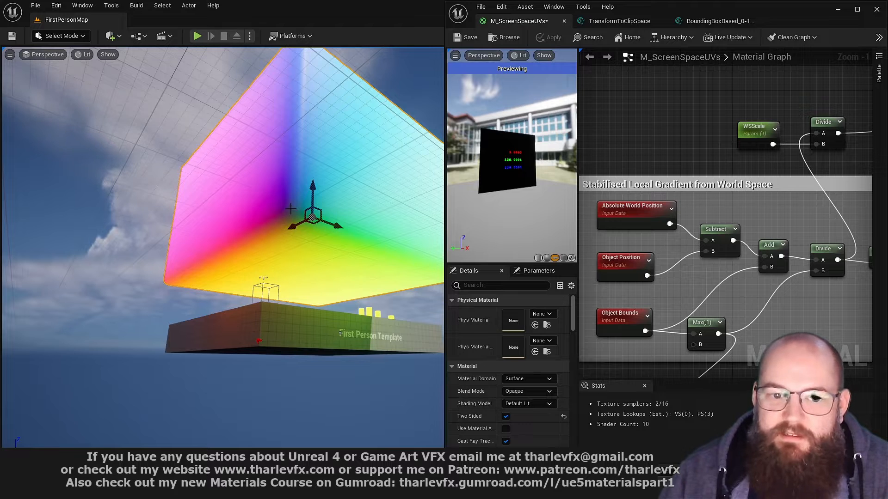
{"action": "right_click_drag", "start_coordinate": [347, 264], "coordinate": [319, 273], "text": "alt"}
{"action": "left_click_drag", "start_coordinate": [319, 273], "coordinate": [330, 265], "text": "alt"}
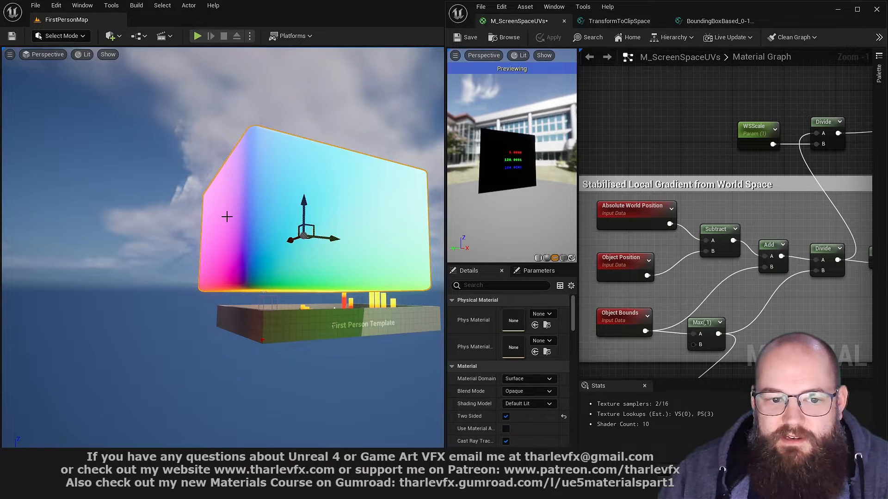
{"action": "left_click_drag", "start_coordinate": [212, 240], "coordinate": [212, 240], "text": "alt"}
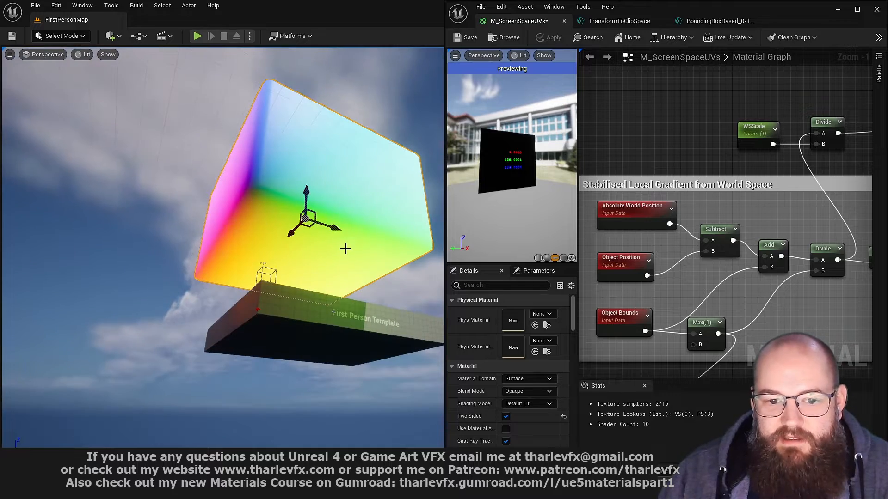
{"action": "mouse_move", "coordinate": [346, 249]}
{"action": "left_mouse_down", "text": "alt"}
{"action": "mouse_move", "coordinate": [346, 315]}
{"action": "mouse_move", "coordinate": [328, 319]}
{"action": "mouse_move", "coordinate": [384, 287]}
{"action": "mouse_move", "coordinate": [314, 245]}
{"action": "mouse_move", "coordinate": [345, 256]}
{"action": "left_mouse_up", "text": "alt"}
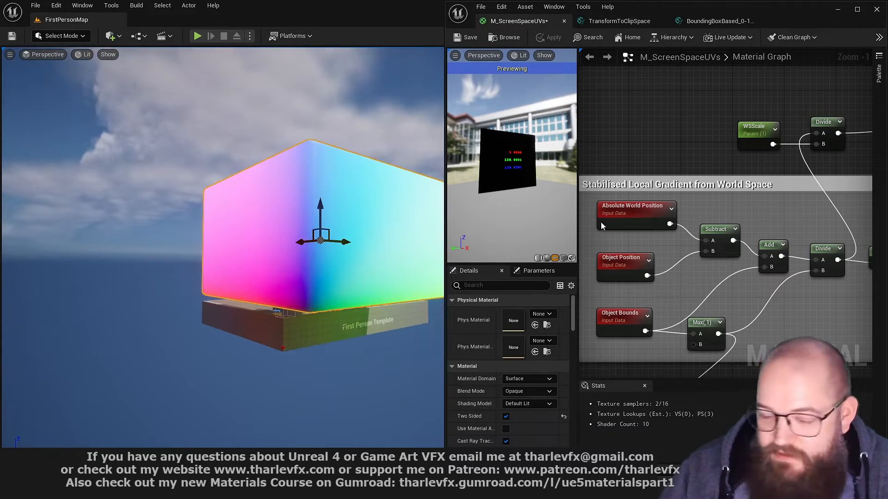
{"action": "scroll", "coordinate": [366, 320], "scroll_direction": "down", "scroll_amount": 2}
{"action": "scroll", "coordinate": [390, 288], "scroll_direction": "down", "scroll_amount": 2}
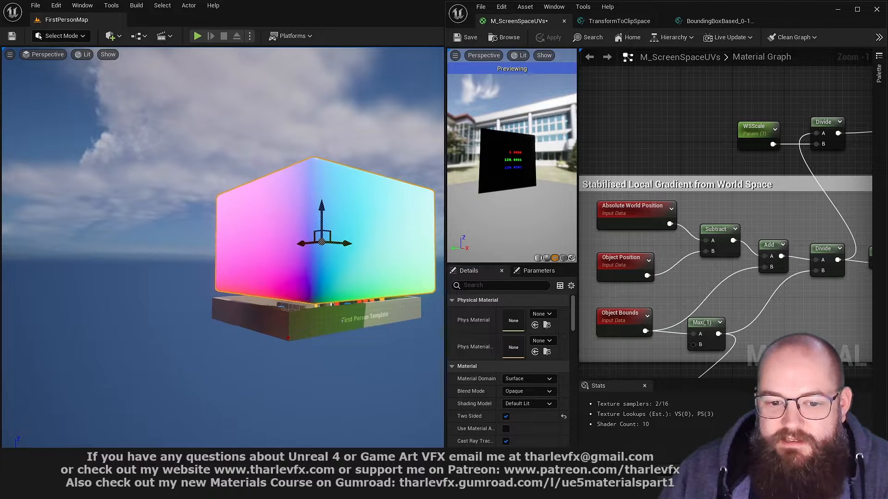
{"action": "mouse_move", "coordinate": [396, 262]}
{"action": "middle_mouse_down"}
{"action": "mouse_move", "coordinate": [388, 273]}
{"action": "mouse_move", "coordinate": [407, 280]}
{"action": "mouse_move", "coordinate": [402, 272]}
{"action": "middle_mouse_up"}
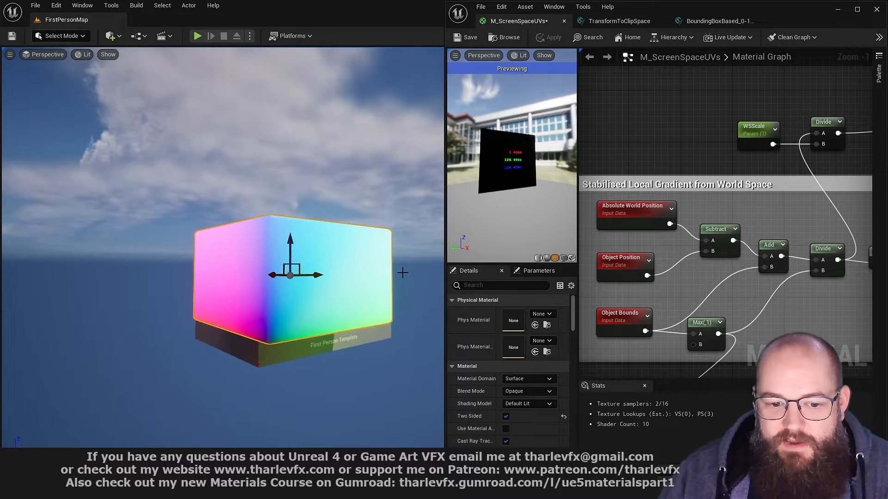
{"action": "key", "text": "f"}
{"action": "scroll", "coordinate": [326, 326], "scroll_direction": "down", "scroll_amount": 4}
{"action": "left_click_drag", "start_coordinate": [327, 326], "coordinate": [309, 365], "text": "alt"}
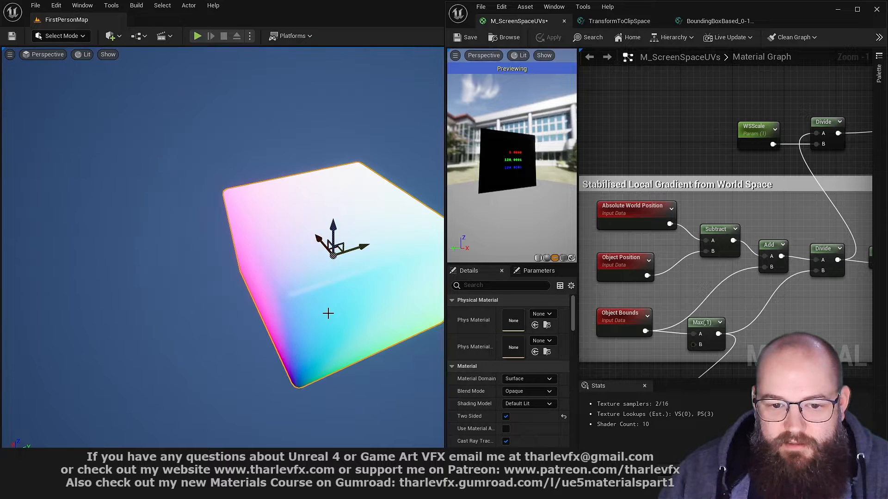
Examine the cube's local gradient from above, from directly below and from a low side angle
{"action": "key", "text": "e"}
{"action": "left_click_drag", "start_coordinate": [327, 293], "coordinate": [363, 292]}
{"action": "left_click_drag", "start_coordinate": [278, 254], "coordinate": [322, 294]}
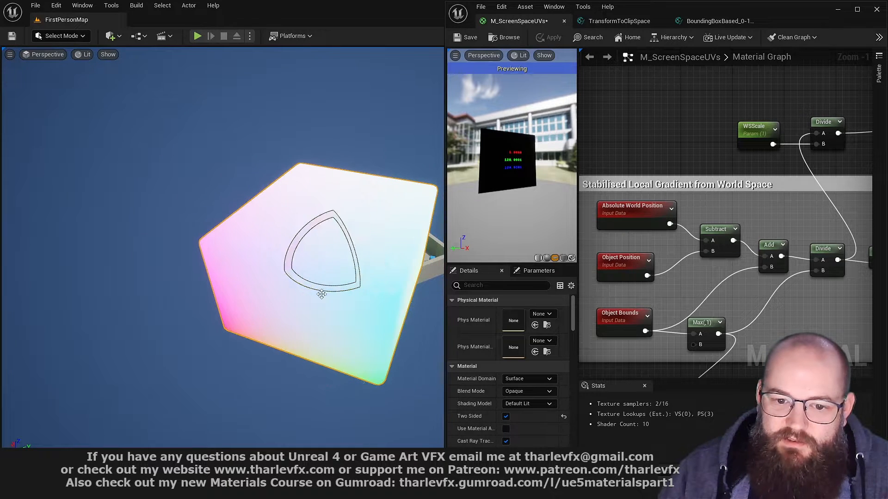
{"action": "left_click_drag", "start_coordinate": [384, 370], "coordinate": [373, 295], "text": "alt"}
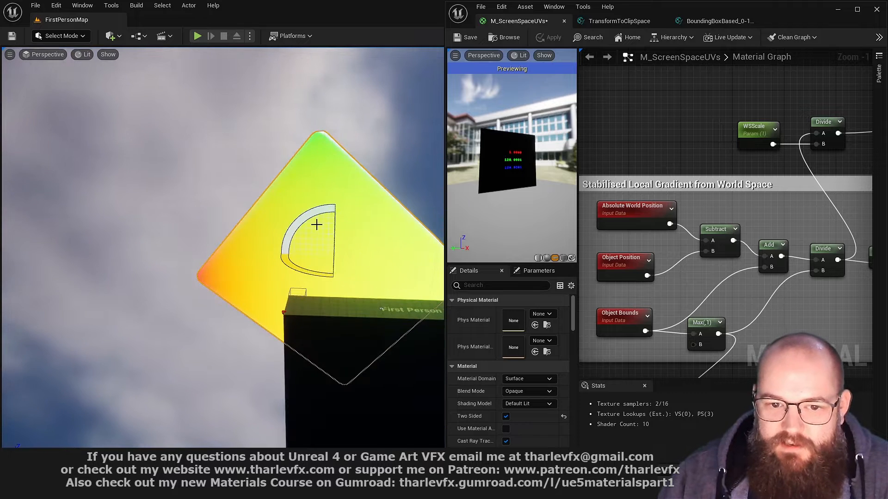
{"action": "key", "text": "w"}
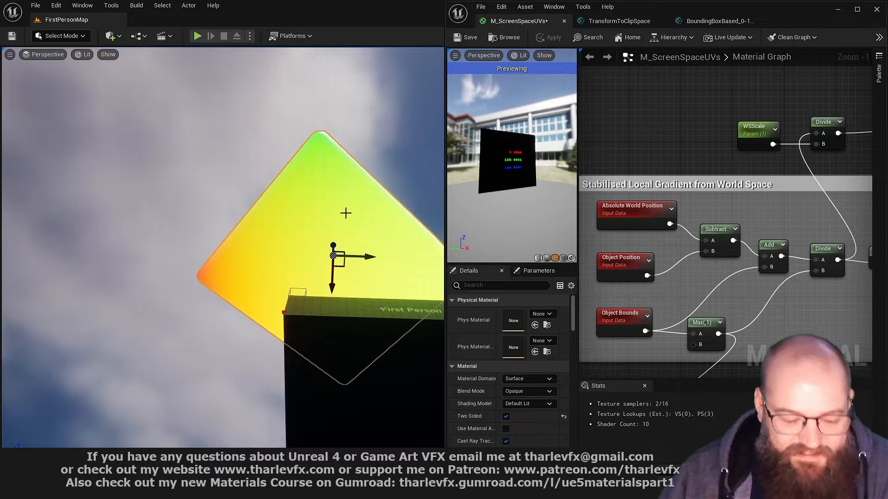
{"action": "left_click_drag", "start_coordinate": [362, 244], "coordinate": [353, 195], "text": "alt"}
{"action": "key", "text": "e"}
{"action": "key", "text": "w"}
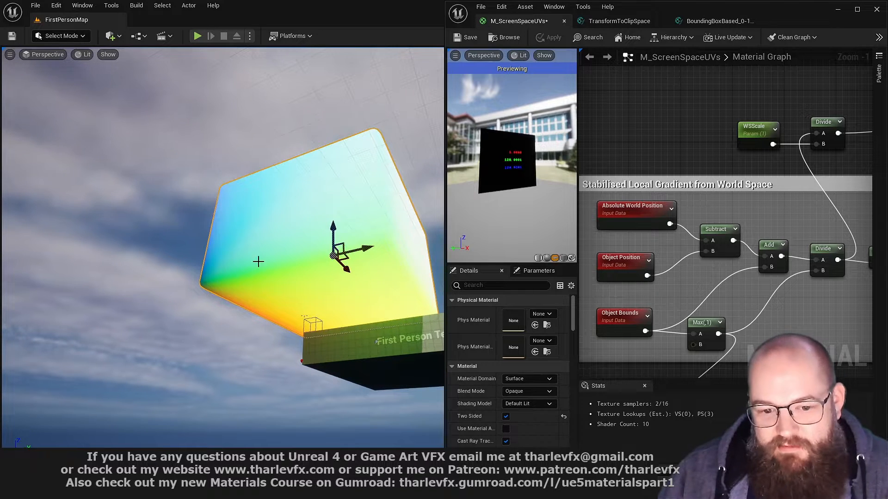
Review the Absolute World Position, Object Position and Object Bounds inputs of the local gradient against the cube in the level
{"action": "left_click", "coordinate": [661, 207]}
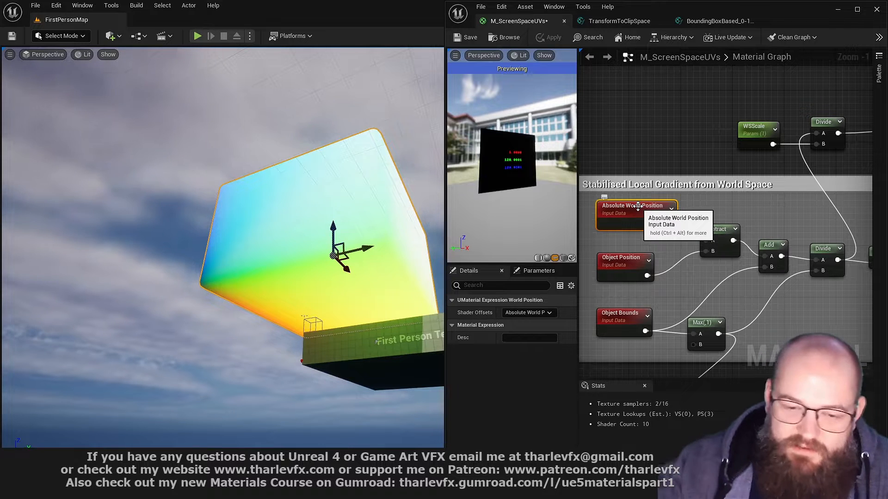
{"action": "left_click", "coordinate": [615, 259]}
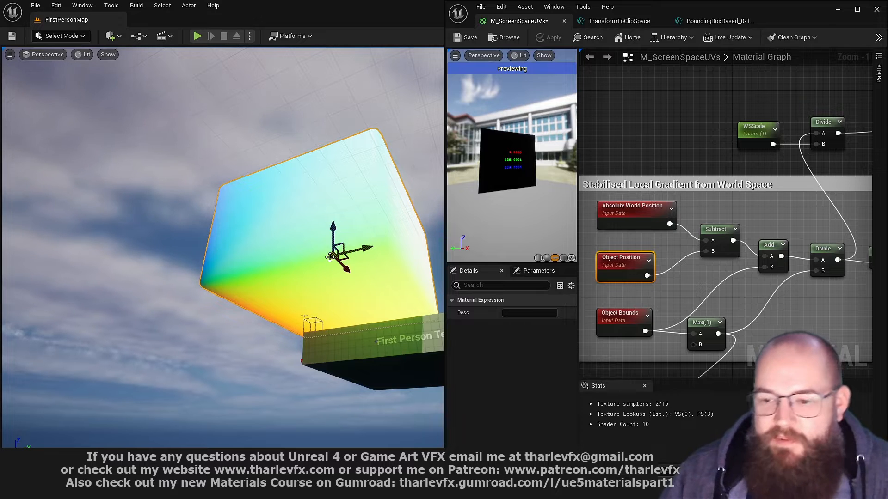
{"action": "left_click", "coordinate": [625, 315]}
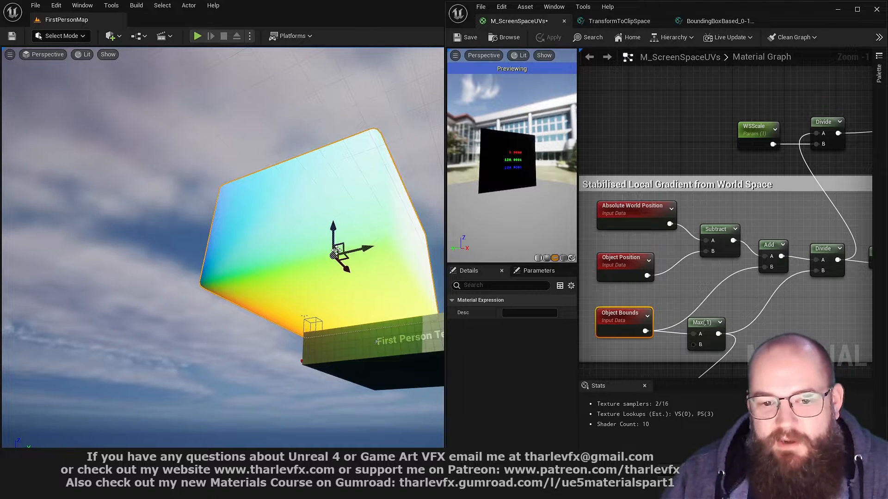
{"action": "left_click_drag", "start_coordinate": [638, 328], "coordinate": [691, 204]}
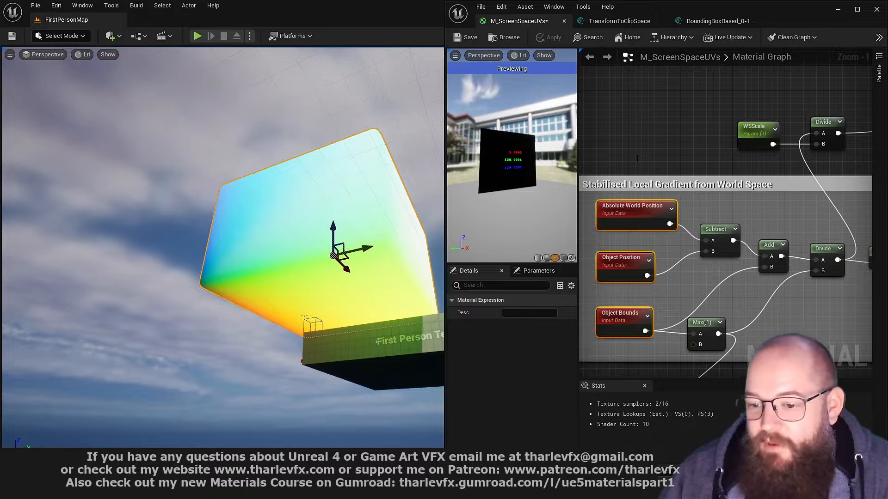
{"action": "left_click_drag", "start_coordinate": [308, 243], "coordinate": [390, 226], "text": "alt"}
{"action": "left_click", "coordinate": [392, 164]}
{"action": "left_click", "coordinate": [685, 118]}
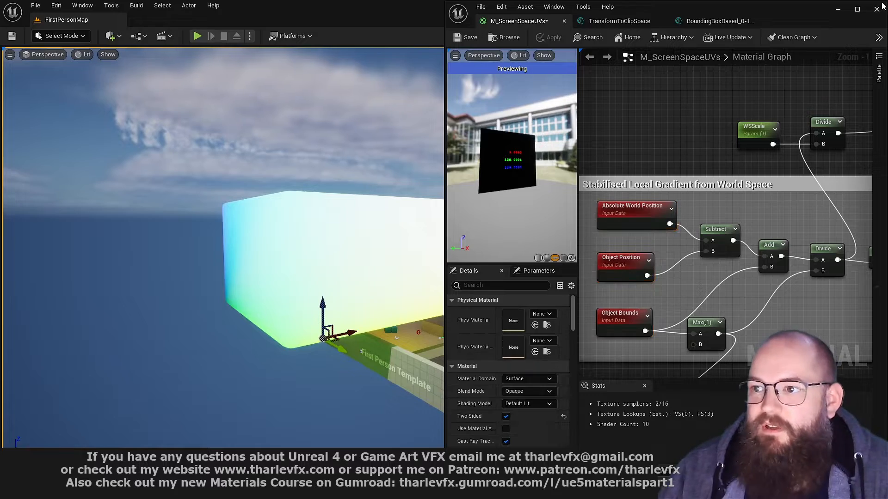
Maximise the material editor and preview the ScreenPosition node in the Screen Space UVs group
{"action": "left_click", "coordinate": [856, 10]}
{"action": "scroll", "coordinate": [465, 204], "scroll_direction": "down", "scroll_amount": 5}
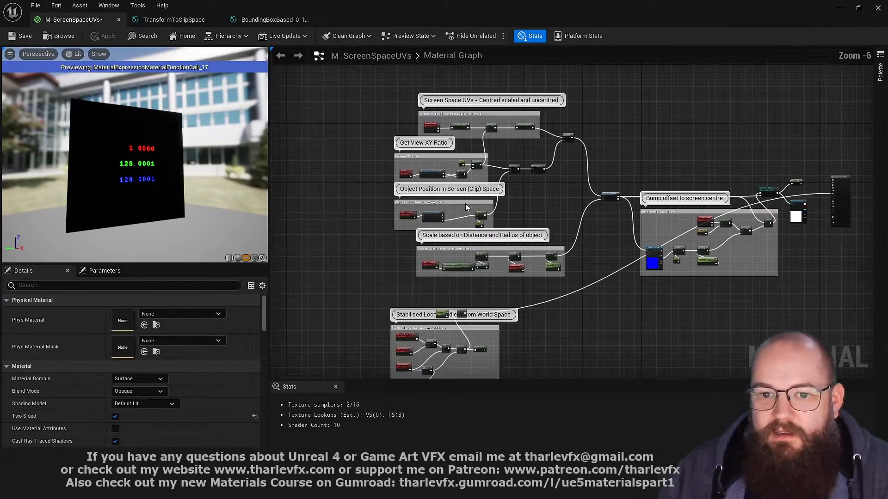
{"action": "right_click_drag", "start_coordinate": [465, 204], "coordinate": [425, 250]}
{"action": "scroll", "coordinate": [408, 176], "scroll_direction": "up", "scroll_amount": 2}
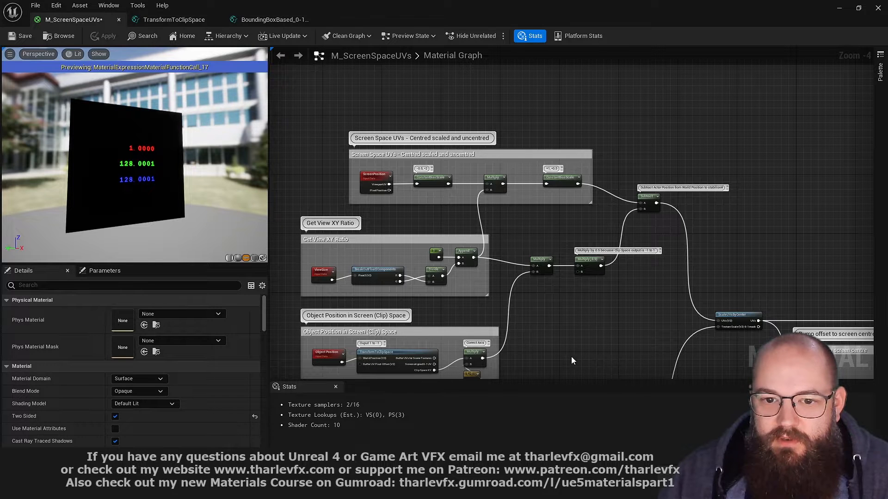
{"action": "scroll", "coordinate": [390, 185], "scroll_direction": "up", "scroll_amount": 4}
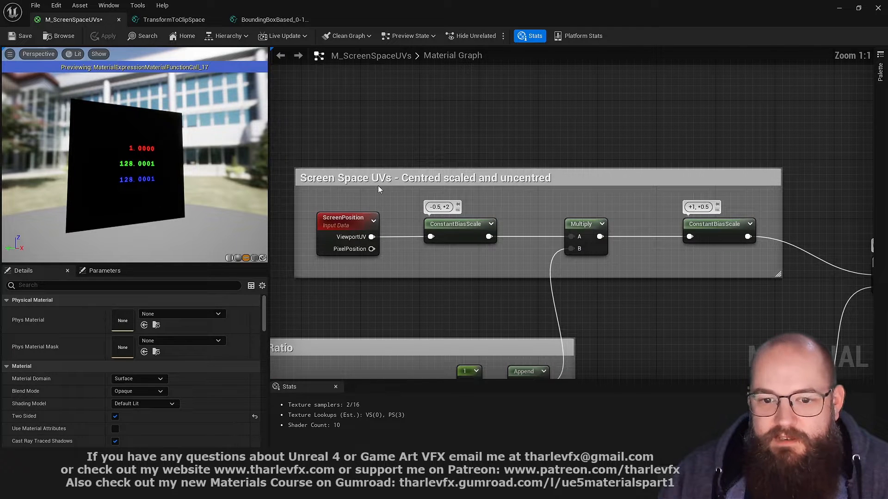
{"action": "right_click", "coordinate": [343, 229]}
{"action": "left_click", "coordinate": [438, 268]}
{"action": "right_click_drag", "start_coordinate": [381, 156], "coordinate": [462, 148]}
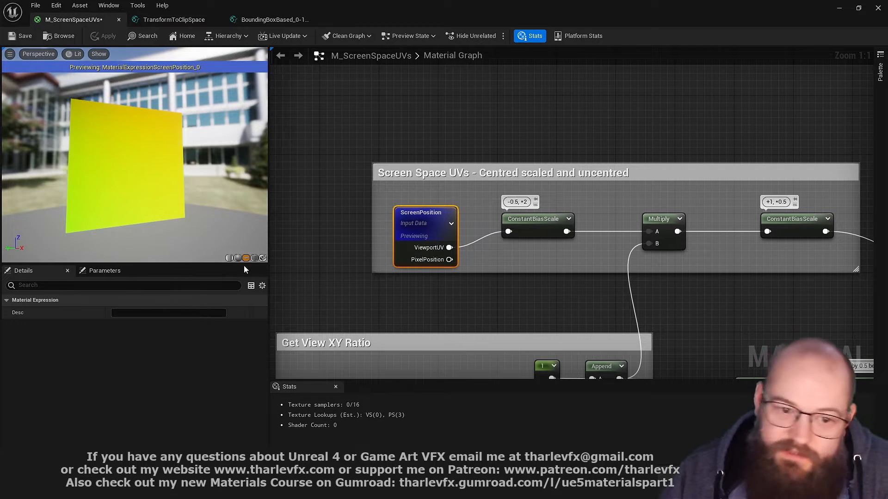
Widen the preview viewport and examine the ScreenPosition gradient on the plane from a distance and filling the view
{"action": "left_click_drag", "start_coordinate": [213, 217], "coordinate": [254, 217]}
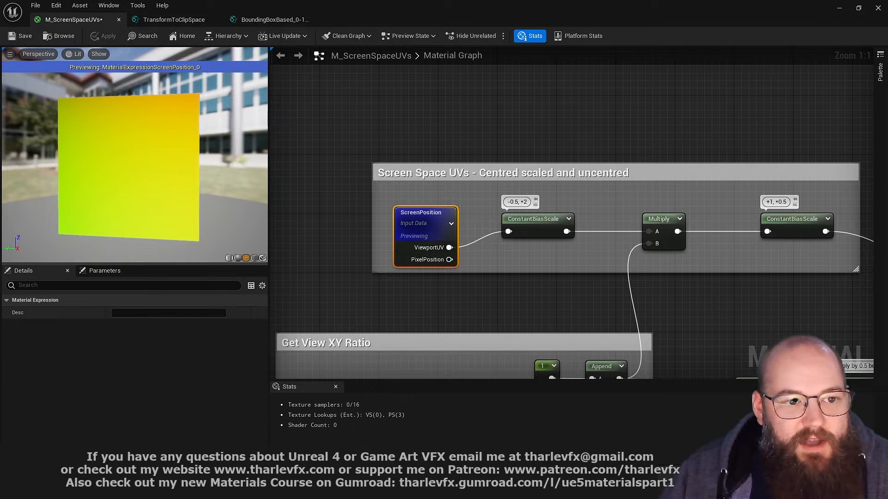
{"action": "left_click_drag", "start_coordinate": [144, 177], "coordinate": [162, 177]}
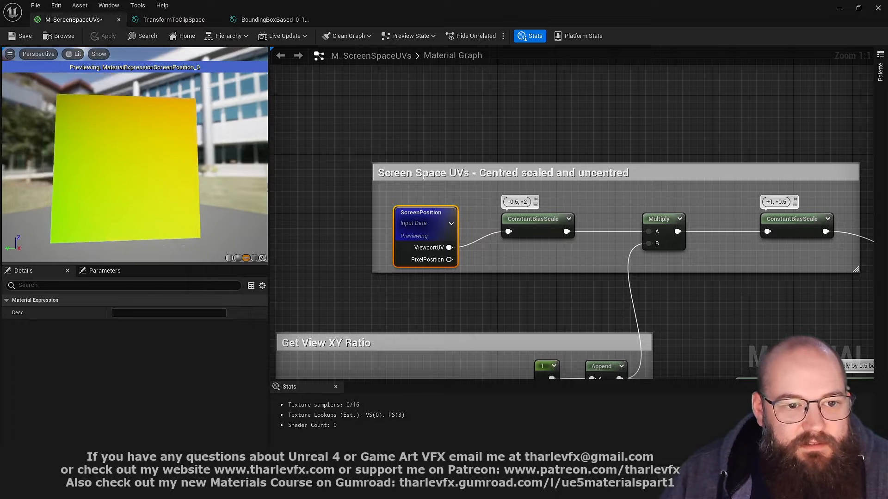
{"action": "right_click_drag", "start_coordinate": [162, 177], "coordinate": [162, 134]}
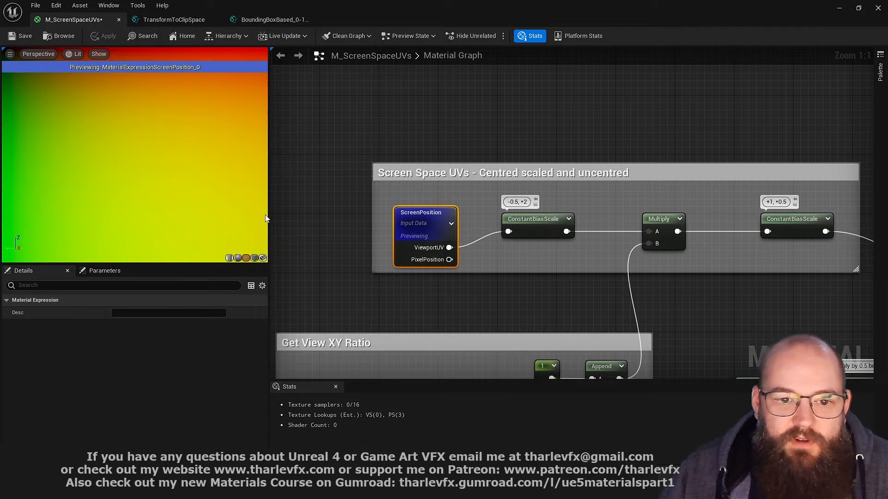
{"action": "left_click_drag", "start_coordinate": [272, 214], "coordinate": [316, 214]}
{"action": "left_click", "coordinate": [419, 191]}
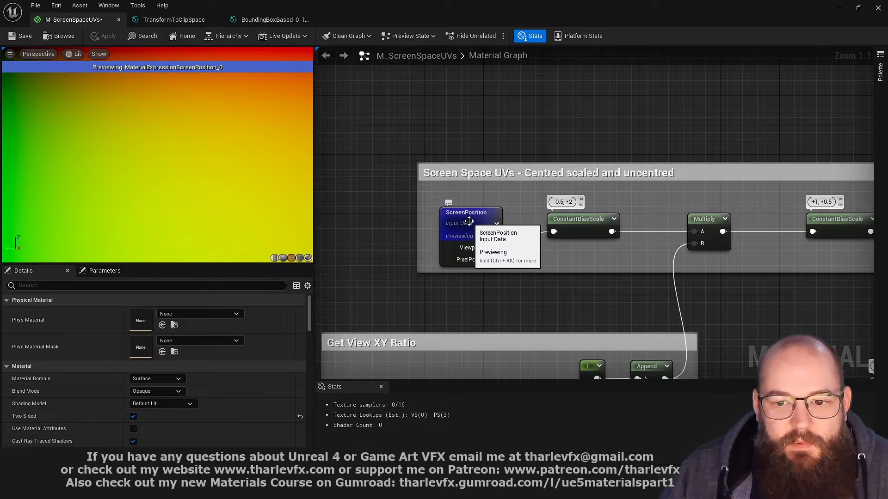
Stop previewing ScreenPosition and preview the Object Position node in the Object Position in Screen (Clip) Space group
{"action": "right_click", "coordinate": [469, 222]}
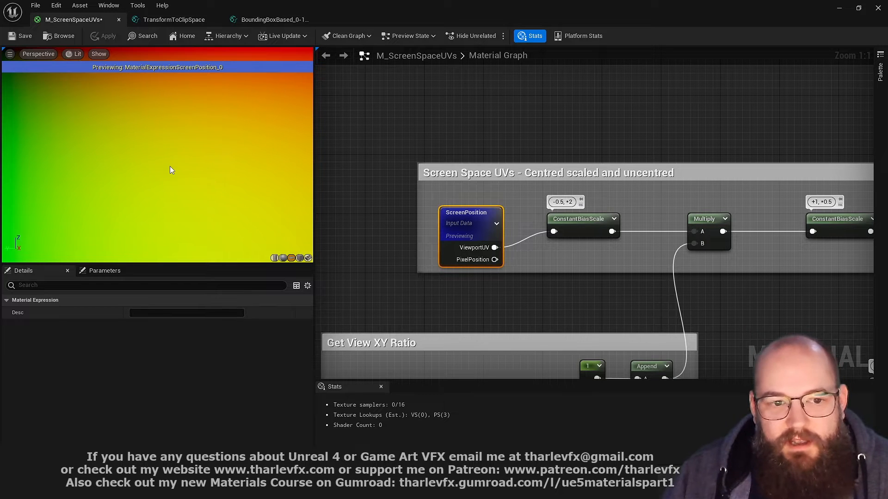
{"action": "key", "text": "space"}
{"action": "left_click", "coordinate": [371, 309]}
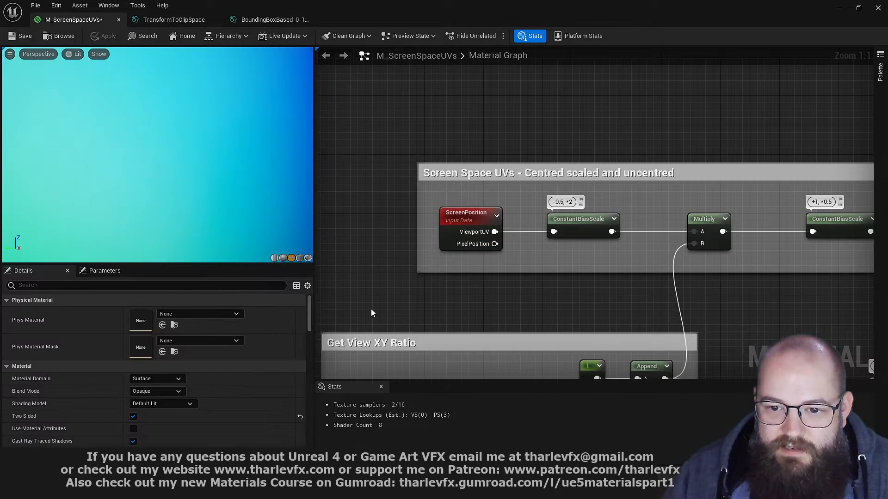
{"action": "right_click_drag", "start_coordinate": [371, 309], "coordinate": [438, 51]}
{"action": "left_click", "coordinate": [433, 233]}
{"action": "key", "text": "space"}
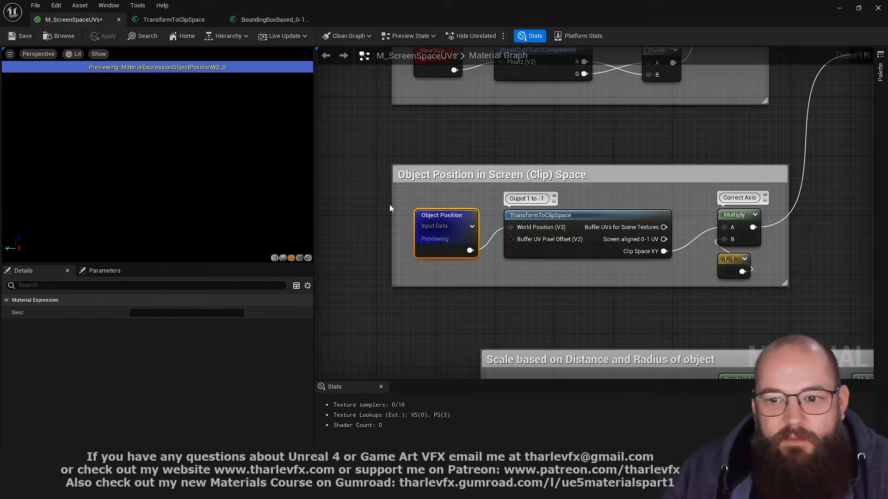
Preview the TransformToClipSpace node and examine its colour output as the plane shifts across the preview viewport
{"action": "left_click", "coordinate": [561, 221]}
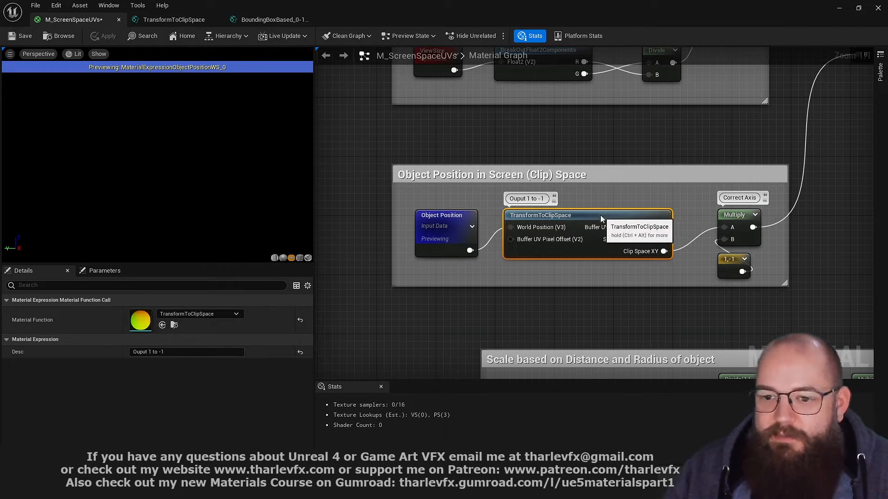
{"action": "key", "text": "space"}
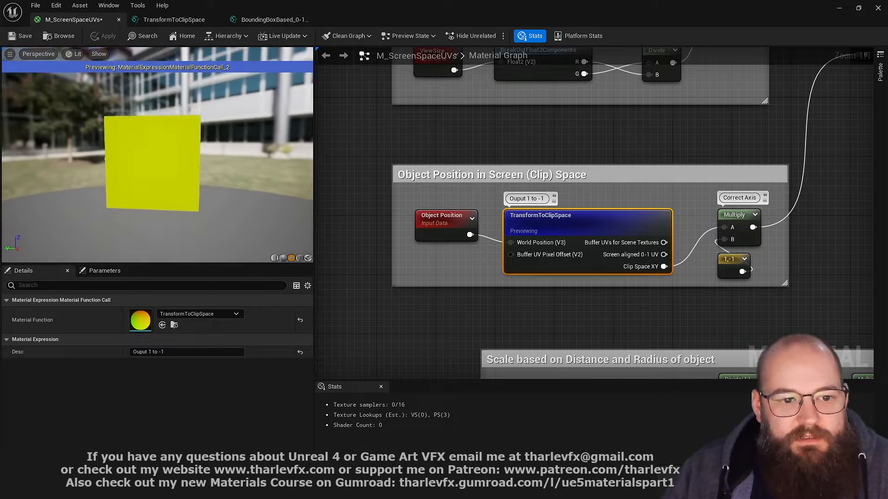
{"action": "left_click_drag", "start_coordinate": [172, 174], "coordinate": [189, 175]}
{"action": "right_click_drag", "start_coordinate": [173, 175], "coordinate": [172, 155]}
{"action": "left_click_drag", "start_coordinate": [153, 179], "coordinate": [171, 181]}
{"action": "middle_click_drag", "start_coordinate": [152, 179], "coordinate": [208, 138]}
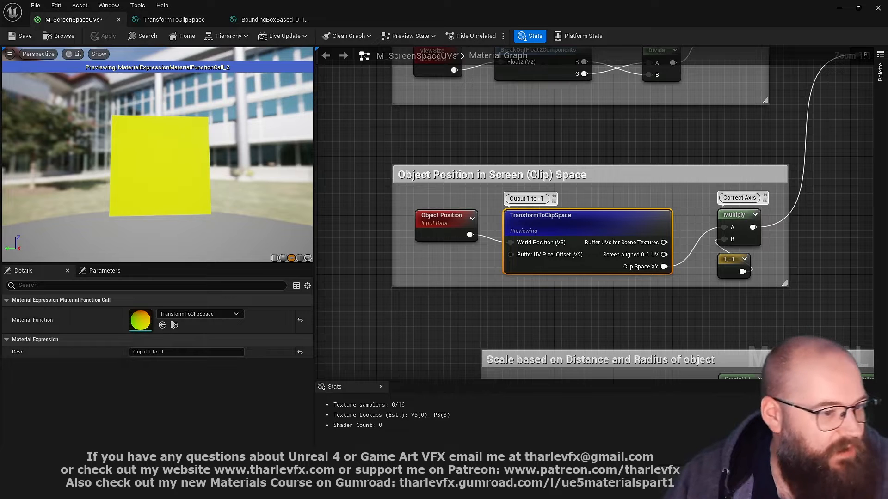
{"action": "left_click_drag", "start_coordinate": [169, 156], "coordinate": [96, 76]}
{"action": "scroll", "coordinate": [166, 158], "scroll_direction": "up", "scroll_amount": 3}
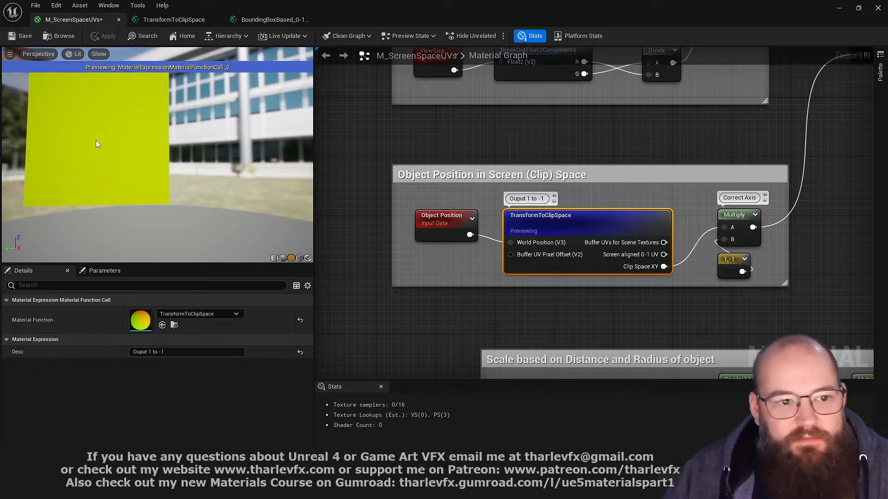
{"action": "left_click_drag", "start_coordinate": [96, 144], "coordinate": [27, 85]}
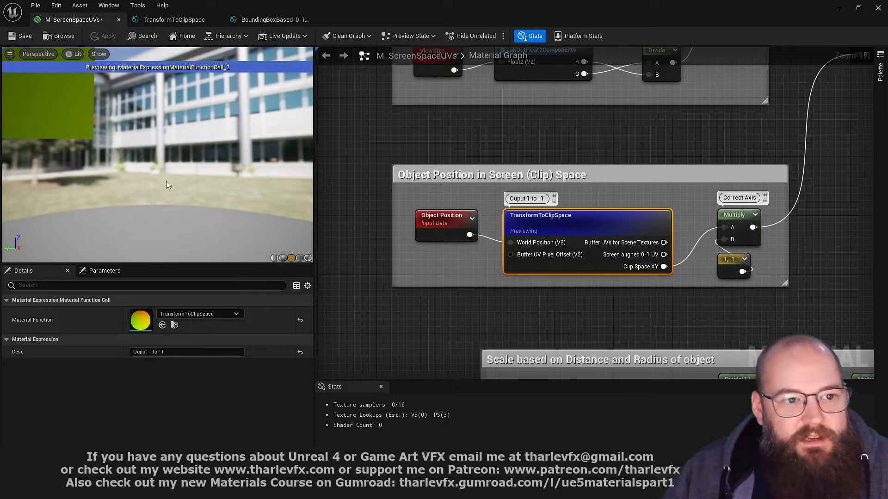
{"action": "left_click_drag", "start_coordinate": [167, 185], "coordinate": [121, 148]}
{"action": "key", "text": "ctrl+z"}
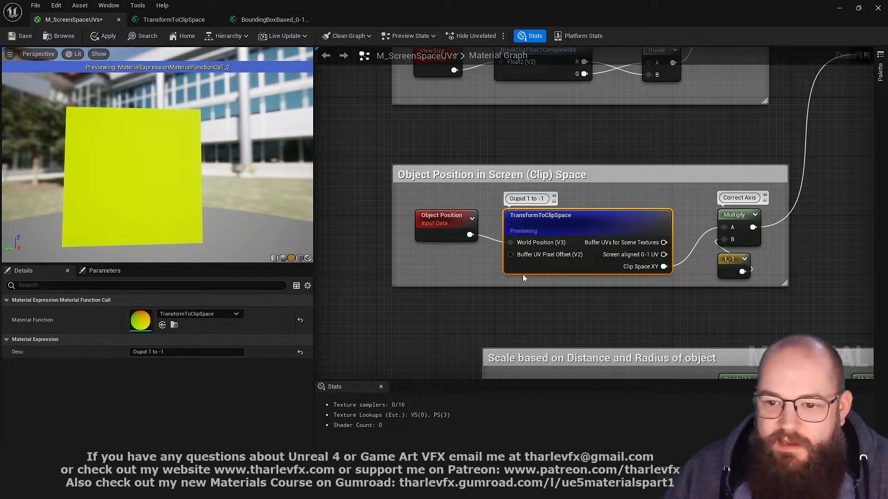
Add a DebugFloat2Values node below TransformToClipSpace, feed Clip Space XY into its Vector2 input and preview it
{"action": "left_click", "coordinate": [501, 300]}
{"action": "right_click", "coordinate": [502, 300]}
{"action": "type", "text": "debug "}
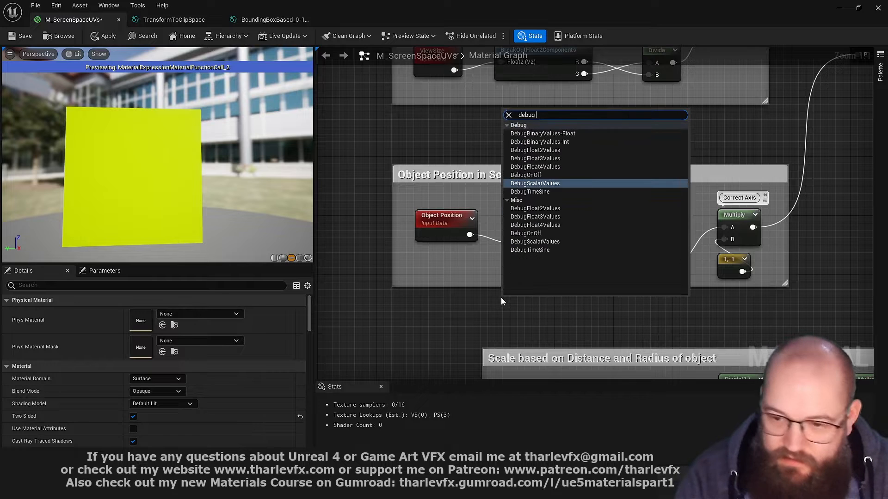
{"action": "type", "text": "floa2"}
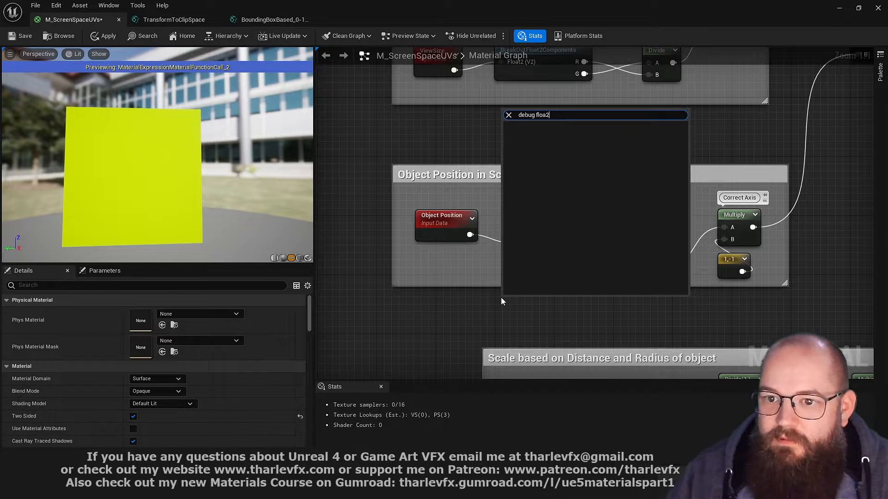
{"action": "key", "text": "BackSpace"}
{"action": "key", "text": "Return"}
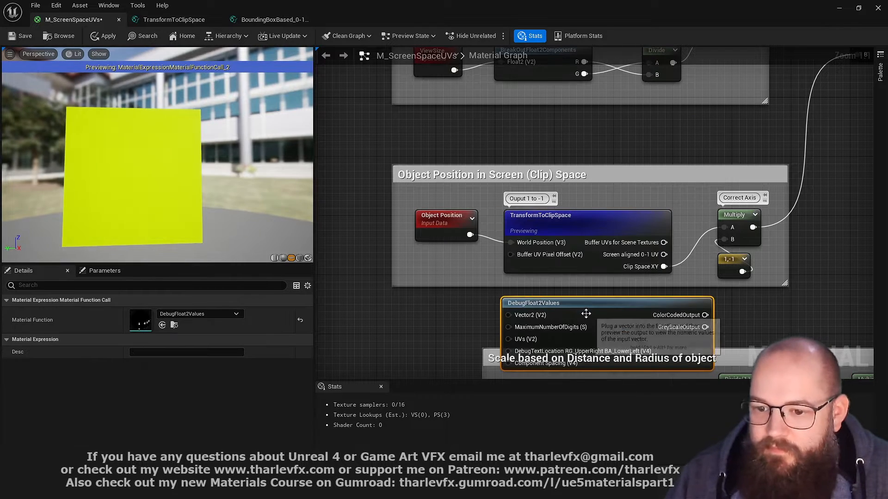
{"action": "left_click_drag", "start_coordinate": [585, 313], "coordinate": [682, 299]}
{"action": "left_click_drag", "start_coordinate": [664, 267], "coordinate": [607, 301]}
{"action": "key", "text": "space"}
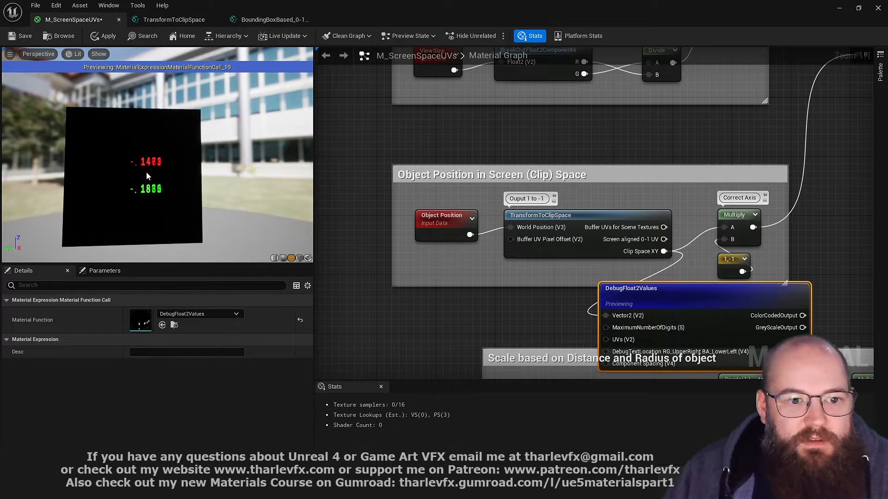
Examine the debugged Clip Space XY values with the plane moved towards different corners of the preview viewport
{"action": "left_click_drag", "start_coordinate": [147, 175], "coordinate": [111, 183]}
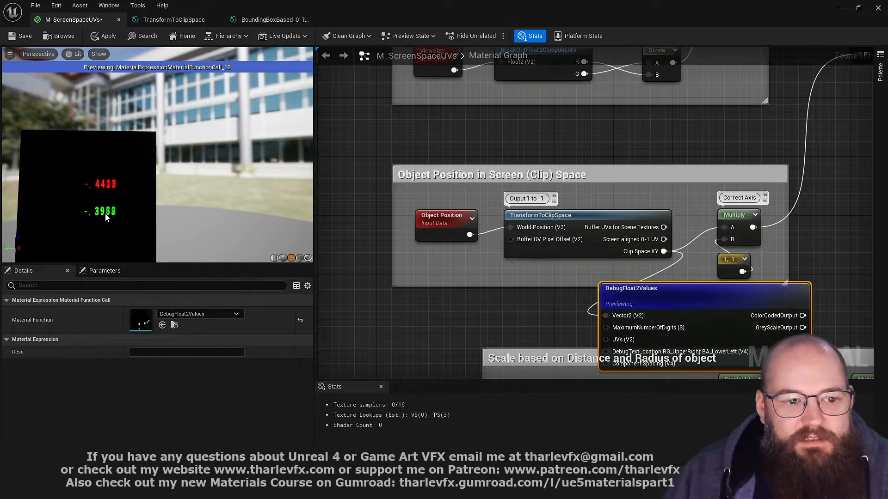
{"action": "middle_click_drag", "start_coordinate": [106, 217], "coordinate": [306, 214]}
{"action": "middle_click_drag", "start_coordinate": [126, 250], "coordinate": [134, 88]}
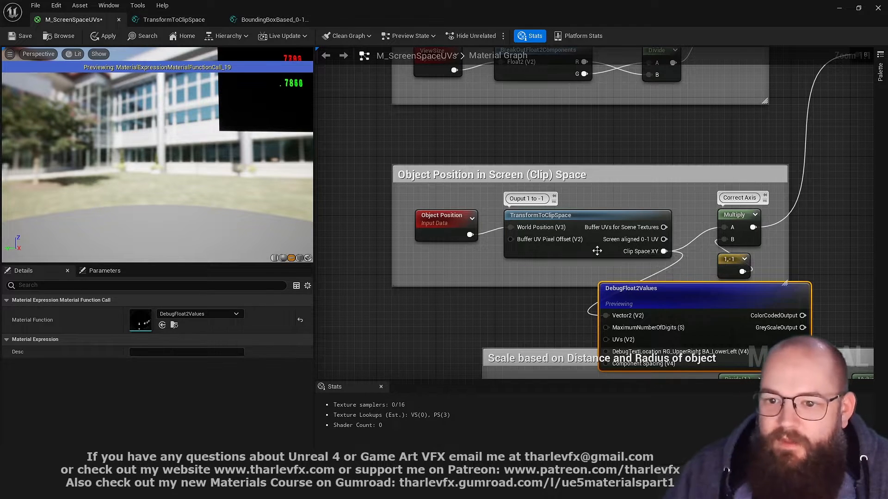
{"action": "left_click_drag", "start_coordinate": [189, 167], "coordinate": [108, 167]}
{"action": "middle_click_drag", "start_coordinate": [109, 167], "coordinate": [295, 244]}
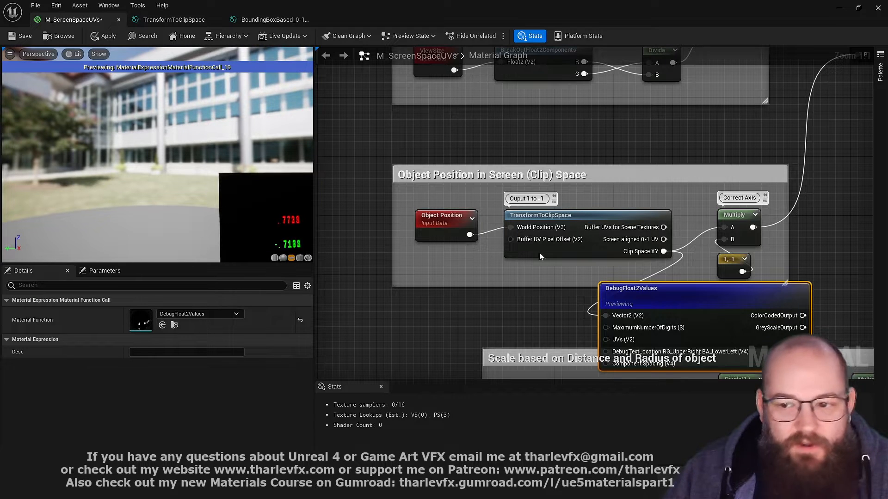
Feed the Correct Axis Multiply output into the DebugFloat2Values Vector2 input and examine the values with the plane in the viewport's upper-left corner
{"action": "left_click", "coordinate": [736, 215]}
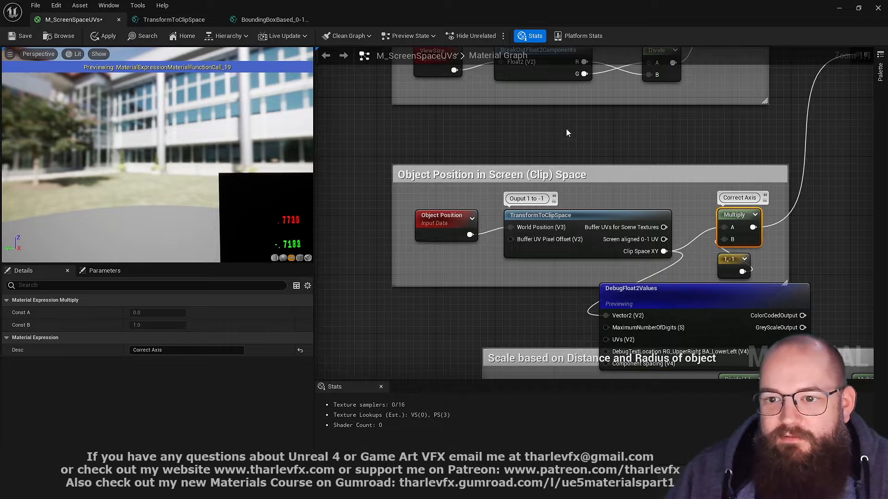
{"action": "right_click_drag", "start_coordinate": [567, 133], "coordinate": [537, 169]}
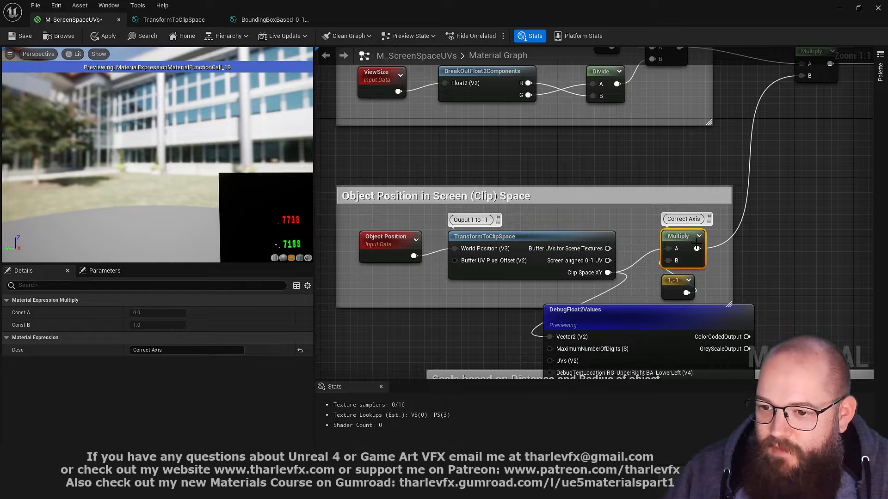
{"action": "left_click_drag", "start_coordinate": [697, 248], "coordinate": [559, 338]}
{"action": "middle_click_drag", "start_coordinate": [248, 206], "coordinate": [8, 93]}
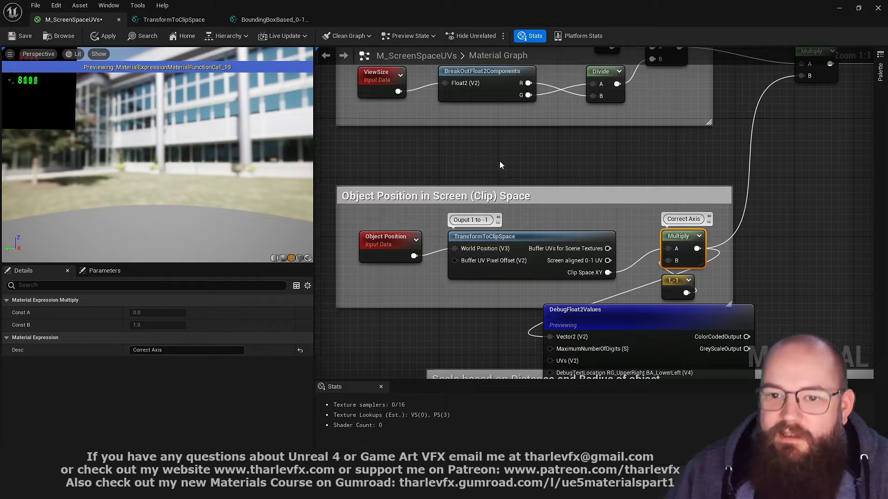
{"action": "right_click_drag", "start_coordinate": [508, 197], "coordinate": [446, 219]}
Stop previewing DebugFloat2Values and delete it from the Object Position in Screen (Clip) Space group
{"action": "left_click", "coordinate": [478, 182]}
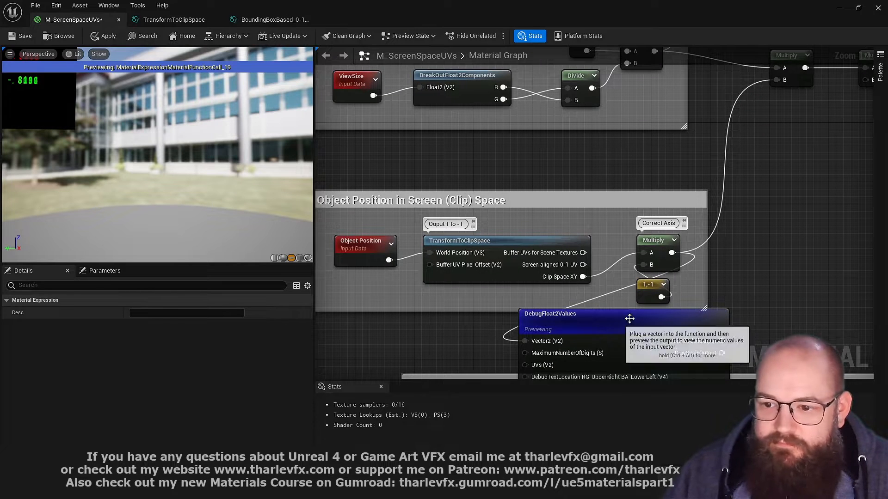
{"action": "left_click", "coordinate": [684, 329]}
{"action": "key", "text": "space"}
{"action": "key", "text": "Delete"}
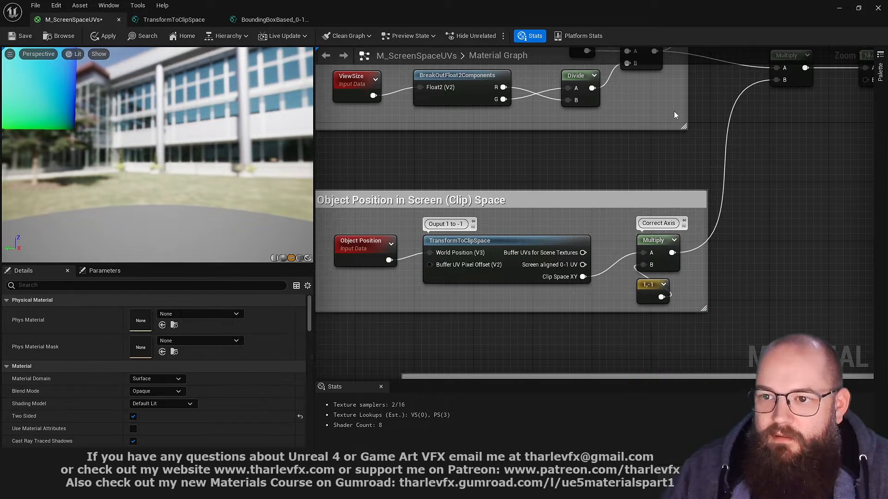
Move the view-ratio Multiply nodes and both ConstantBiasScale nodes close to the Append node of Get View XY Ratio
{"action": "right_click_drag", "start_coordinate": [680, 112], "coordinate": [557, 221]}
{"action": "scroll", "coordinate": [602, 281], "scroll_direction": "down", "scroll_amount": 2}
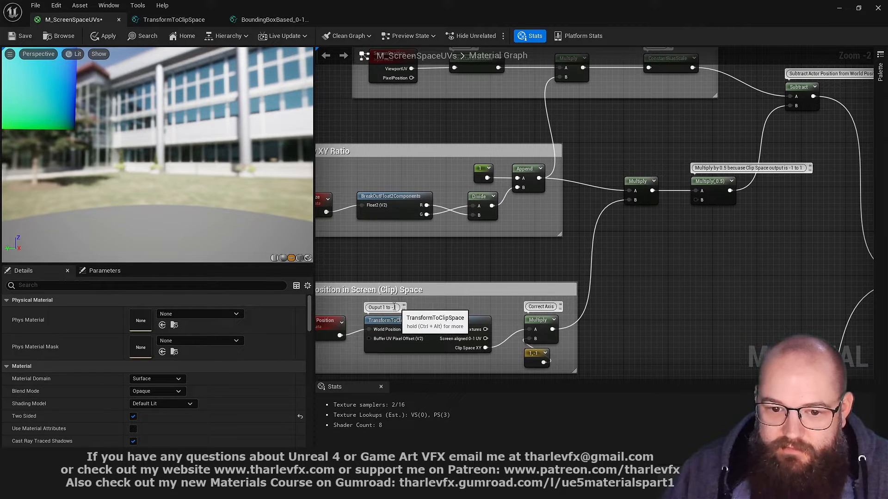
{"action": "left_click", "coordinate": [722, 180]}
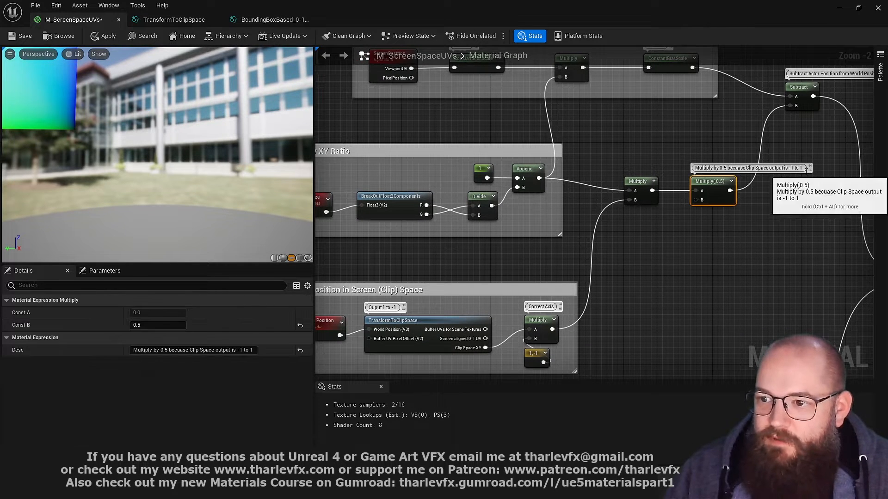
{"action": "left_click_drag", "start_coordinate": [639, 181], "coordinate": [572, 165]}
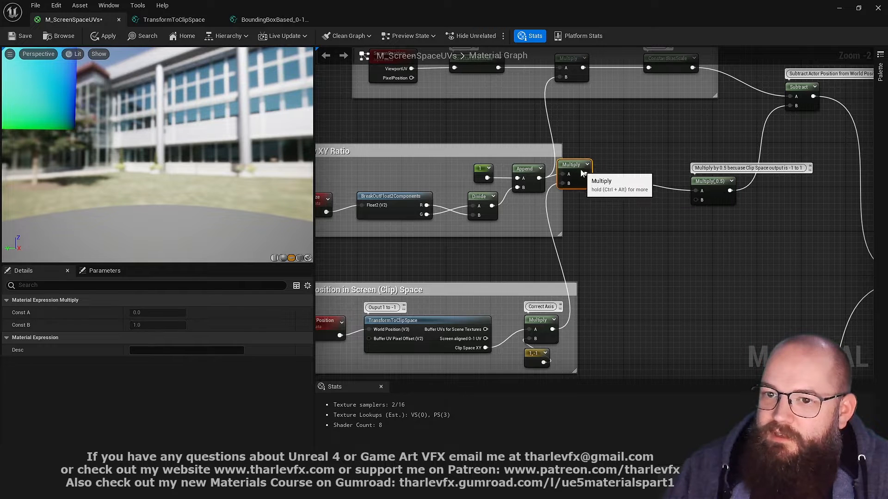
{"action": "left_click_drag", "start_coordinate": [577, 68], "coordinate": [553, 141]}
{"action": "right_click_drag", "start_coordinate": [554, 74], "coordinate": [549, 125]}
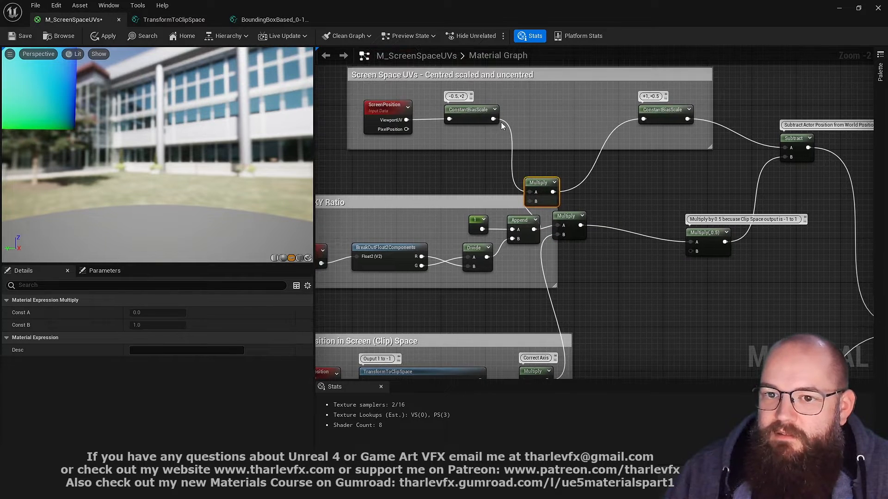
{"action": "left_click_drag", "start_coordinate": [475, 122], "coordinate": [495, 194]}
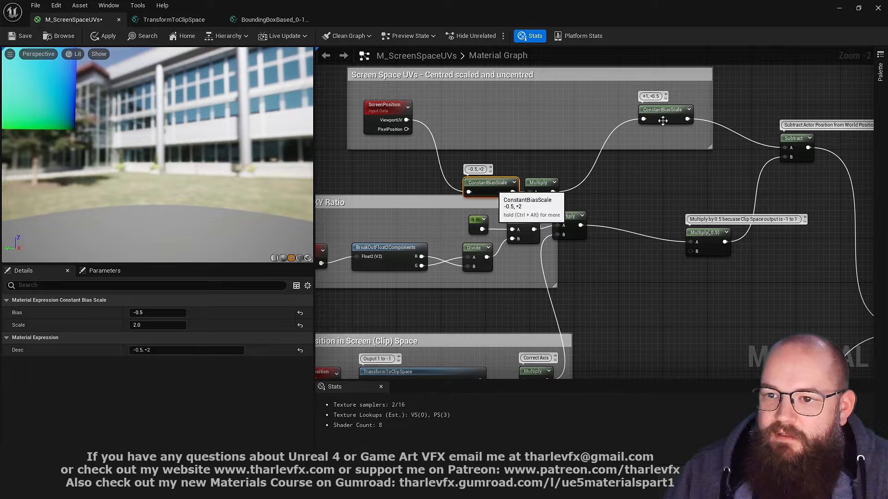
{"action": "left_click_drag", "start_coordinate": [664, 111], "coordinate": [589, 184]}
{"action": "left_click", "coordinate": [508, 157]}
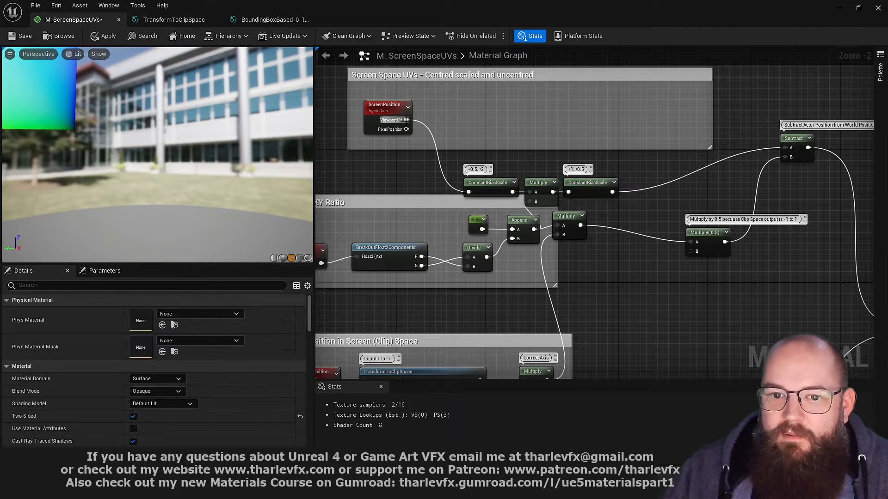
Bypass the ratio correction by wiring ViewportUV straight into Subtract A and the Correct Axis Multiply into Multiply(,0.5) A
{"action": "left_click_drag", "start_coordinate": [406, 119], "coordinate": [807, 151]}
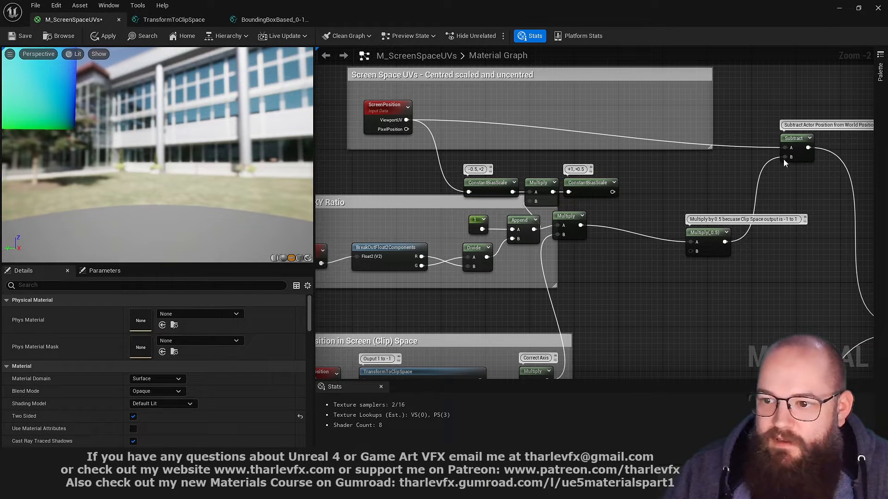
{"action": "left_click_drag", "start_coordinate": [694, 247], "coordinate": [547, 237]}
{"action": "right_click_drag", "start_coordinate": [631, 145], "coordinate": [632, 240]}
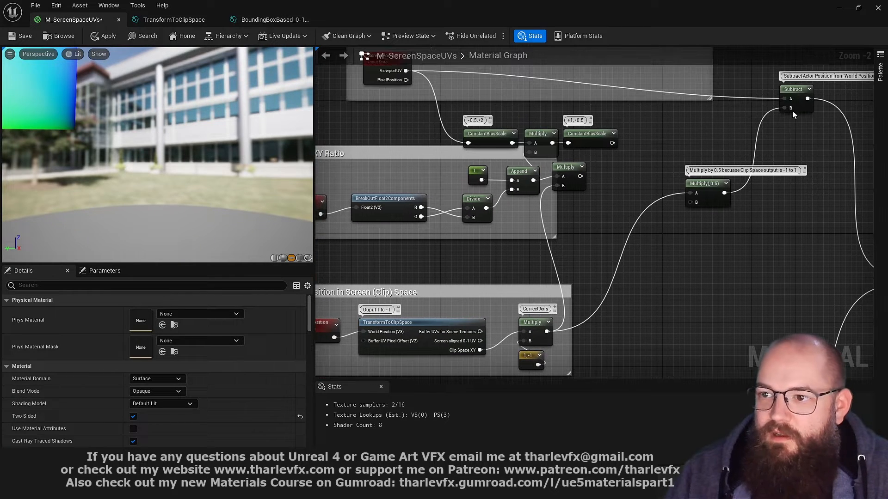
Preview the Subtract node and examine the stabilised gradient as the plane moves around the preview viewport
{"action": "left_click", "coordinate": [800, 104]}
{"action": "key", "text": "p"}
{"action": "mouse_move", "coordinate": [205, 183]}
{"action": "left_mouse_down"}
{"action": "mouse_move", "coordinate": [187, 187]}
{"action": "mouse_move", "coordinate": [213, 181]}
{"action": "left_mouse_up"}
{"action": "middle_click_drag", "start_coordinate": [234, 107], "coordinate": [139, 154]}
{"action": "left_click_drag", "start_coordinate": [175, 172], "coordinate": [181, 170]}
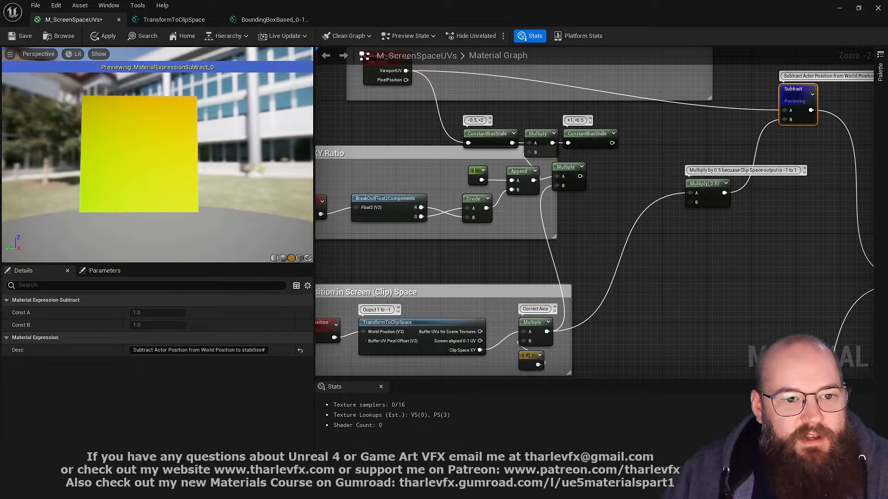
{"action": "mouse_move", "coordinate": [175, 172]}
{"action": "right_mouse_down"}
{"action": "mouse_move", "coordinate": [185, 198]}
{"action": "mouse_move", "coordinate": [176, 175]}
{"action": "right_mouse_up"}
{"action": "left_click_drag", "start_coordinate": [175, 159], "coordinate": [151, 188]}
{"action": "middle_click_drag", "start_coordinate": [150, 188], "coordinate": [74, 100]}
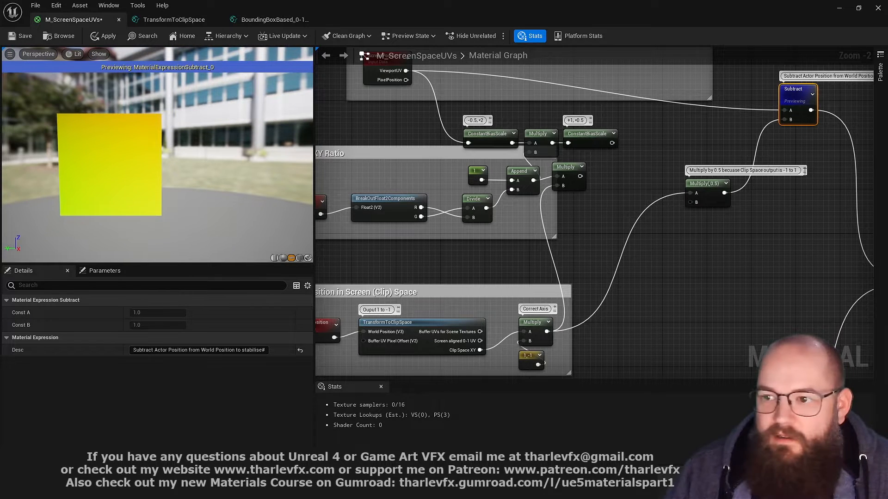
{"action": "right_click_drag", "start_coordinate": [848, 107], "coordinate": [571, 168]}
{"action": "left_click", "coordinate": [712, 276]}
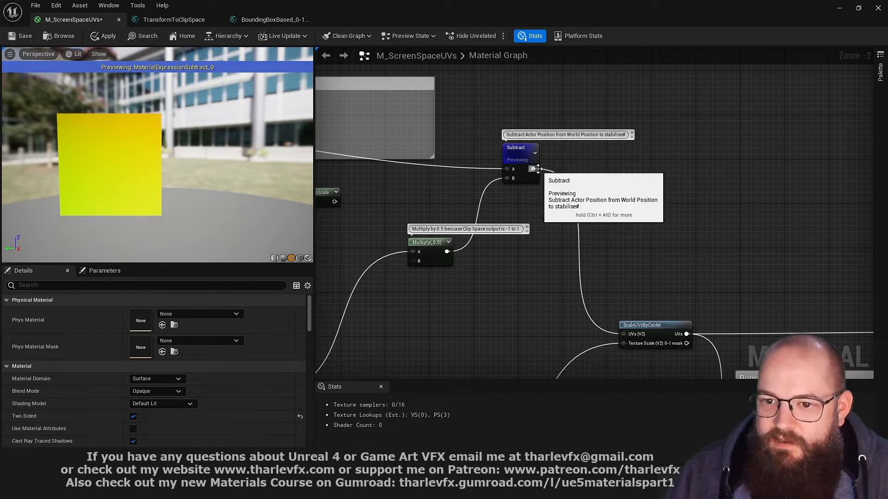
{"action": "left_click_drag", "start_coordinate": [533, 169], "coordinate": [625, 157]}
{"action": "type", "text": "text"}
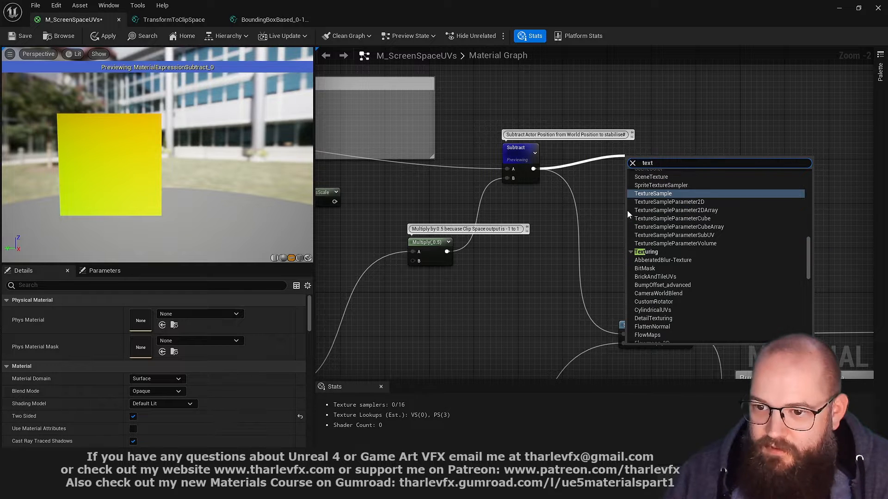
{"action": "left_click", "coordinate": [655, 185]}
{"action": "key", "text": "ctrl+z"}
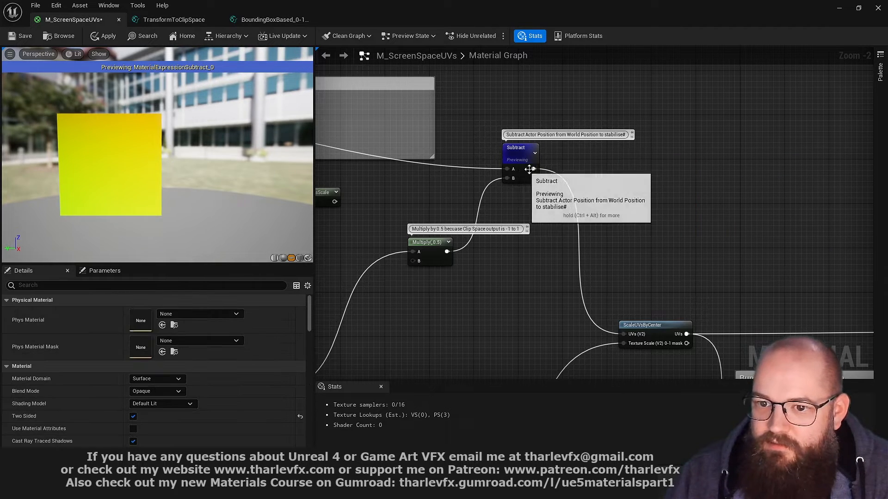
Add a TextureSample fed by the Subtract output and assign it the WidgetGridVertexColorMaterial texture used by the existing Texture Sample
{"action": "left_click_drag", "start_coordinate": [533, 169], "coordinate": [610, 162]}
{"action": "type", "text": "tex"}
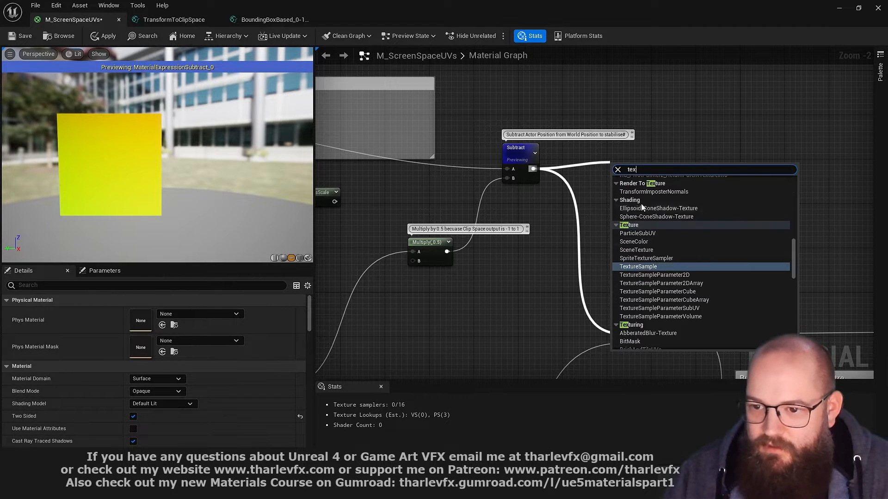
{"action": "left_click", "coordinate": [645, 267]}
{"action": "right_click_drag", "start_coordinate": [679, 261], "coordinate": [666, 262]}
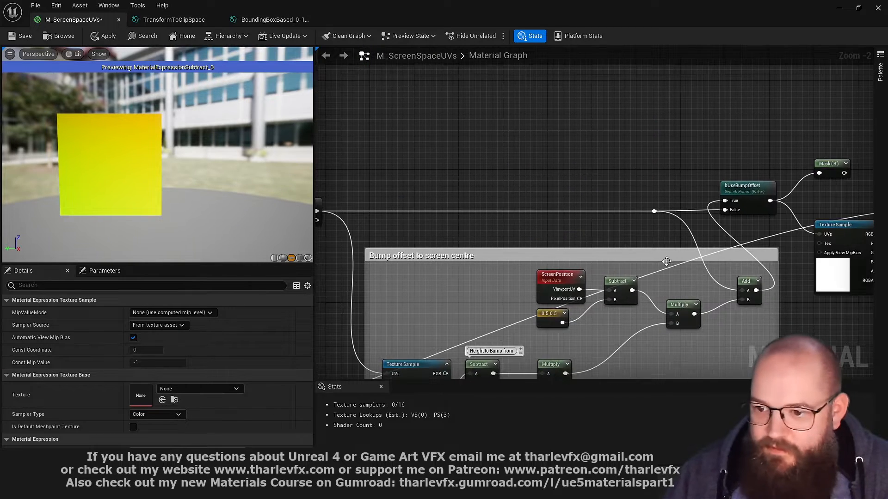
{"action": "left_click", "coordinate": [841, 279]}
{"action": "left_click", "coordinate": [175, 400]}
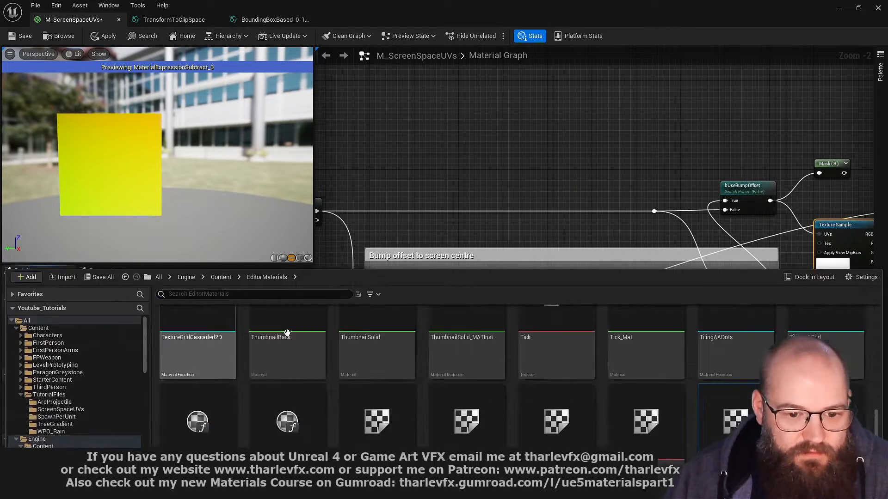
{"action": "right_click_drag", "start_coordinate": [578, 189], "coordinate": [533, 378]}
{"action": "left_click", "coordinate": [376, 304]}
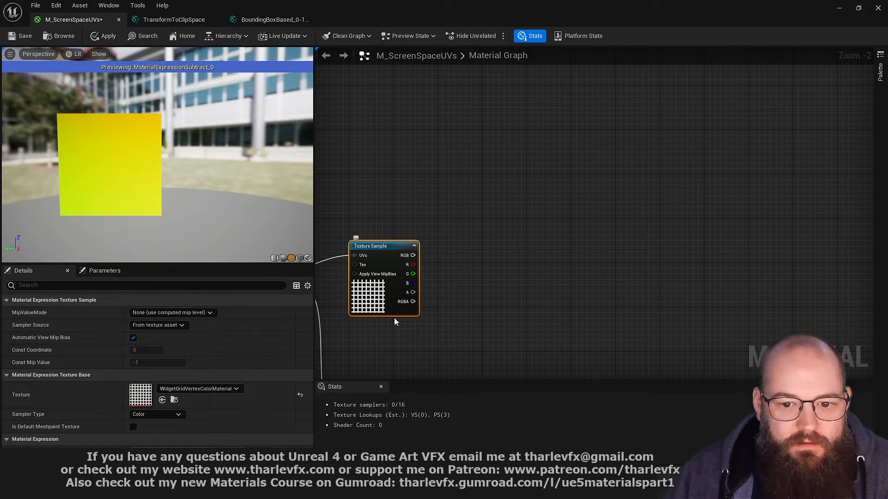
Preview the new Texture Sample and examine the grid texture as the plane shifts across the preview viewport
{"action": "key", "text": "space"}
{"action": "right_click_drag", "start_coordinate": [394, 318], "coordinate": [474, 296]}
{"action": "left_click_drag", "start_coordinate": [163, 177], "coordinate": [160, 178]}
{"action": "middle_click_drag", "start_coordinate": [159, 178], "coordinate": [247, 201]}
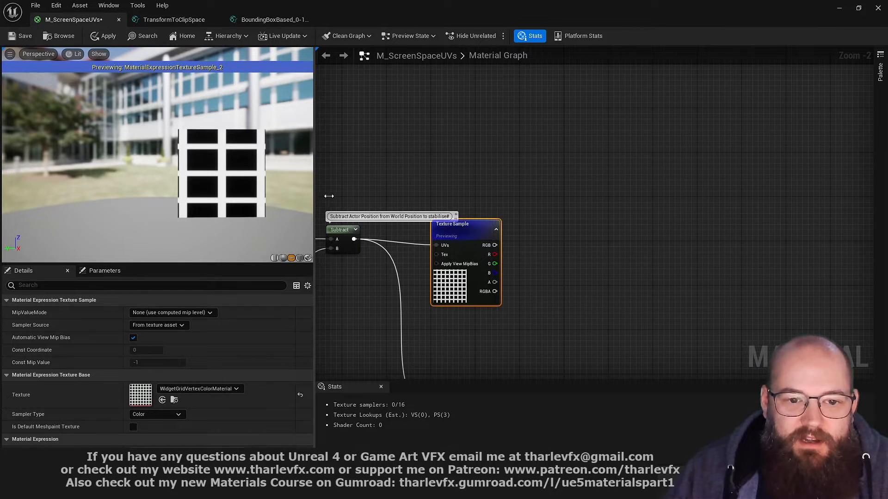
Widen the preview viewport, reduce its height and narrow it again to examine how the grid texture stretches
{"action": "left_click_drag", "start_coordinate": [329, 196], "coordinate": [608, 196]}
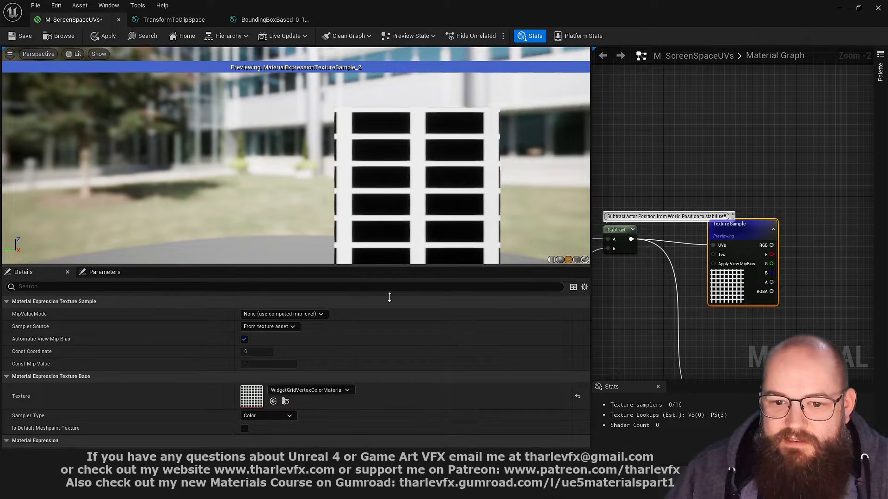
{"action": "left_click_drag", "start_coordinate": [390, 264], "coordinate": [391, 243]}
{"action": "left_click_drag", "start_coordinate": [592, 210], "coordinate": [222, 211]}
Go to the Get View XY Ratio group and select its ViewSize node
{"action": "left_click", "coordinate": [264, 292]}
{"action": "right_click_drag", "start_coordinate": [264, 292], "coordinate": [874, 176]}
{"action": "scroll", "coordinate": [431, 211], "scroll_direction": "up", "scroll_amount": 2}
{"action": "left_click", "coordinate": [387, 240]}
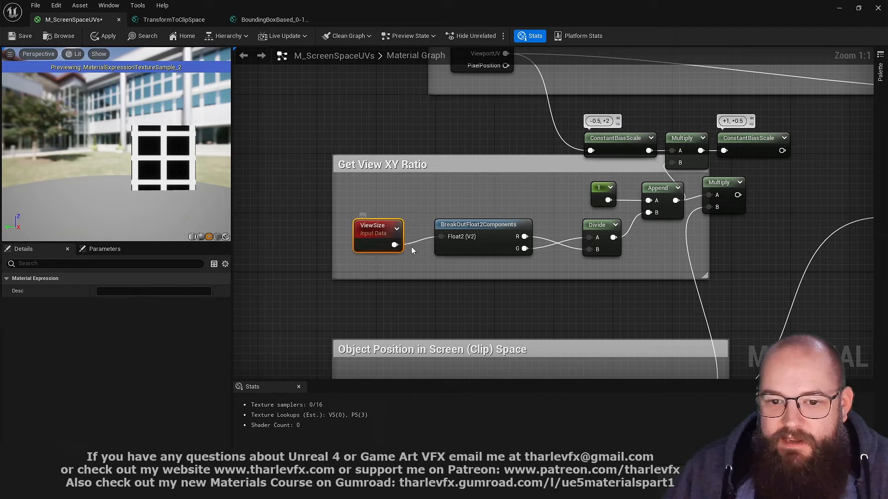
{"action": "right_click_drag", "start_coordinate": [391, 215], "coordinate": [355, 202]}
{"action": "right_click_drag", "start_coordinate": [367, 272], "coordinate": [360, 266]}
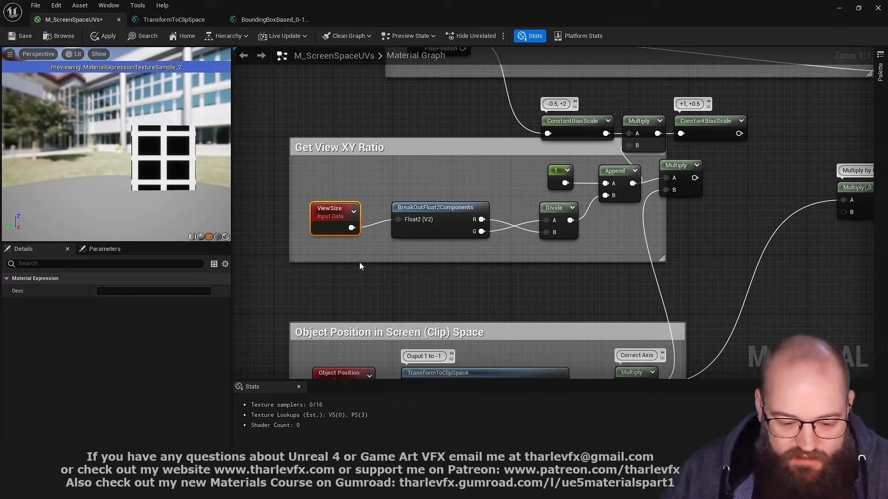
{"action": "right_click", "coordinate": [360, 267]}
{"action": "type", "text": "debug"}
{"action": "key", "text": "Return"}
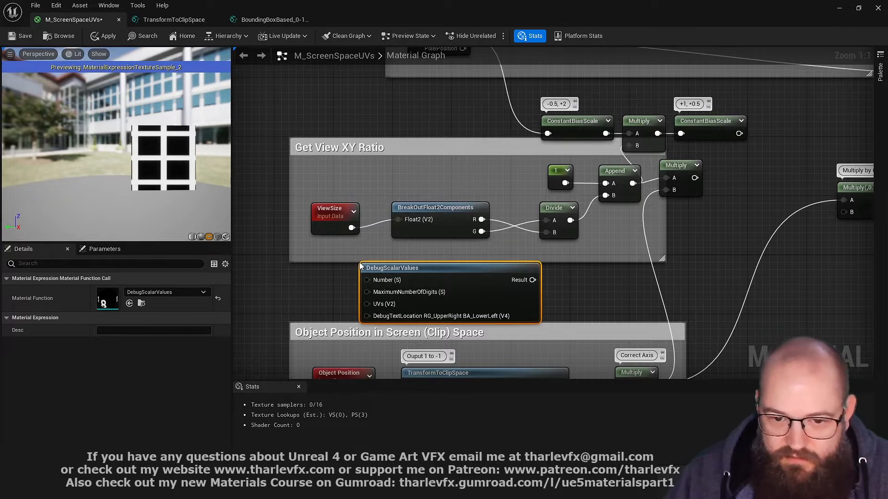
{"action": "key", "text": "Delete"}
Add a DebugFloat2Values node below ViewSize, feed ViewSize into its Vector2 input and preview it
{"action": "right_click", "coordinate": [352, 256]}
{"action": "type", "text": "debug floa"}
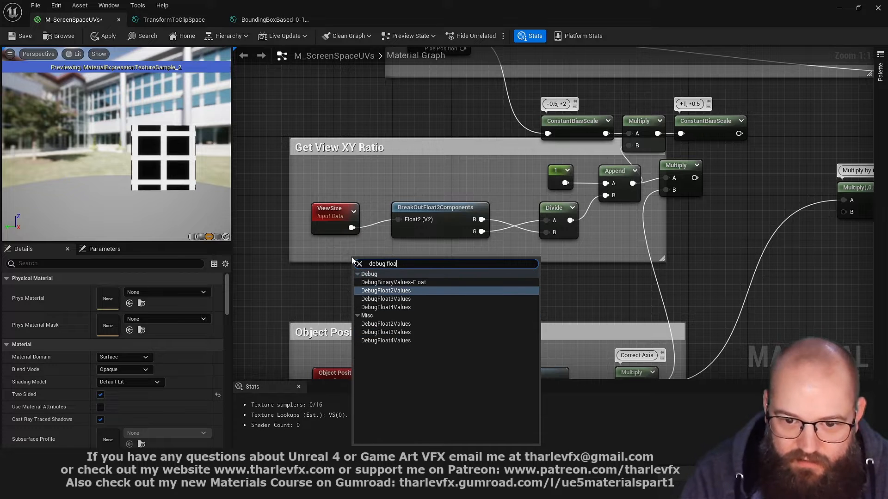
{"action": "type", "text": "t2"}
{"action": "key", "text": "Return"}
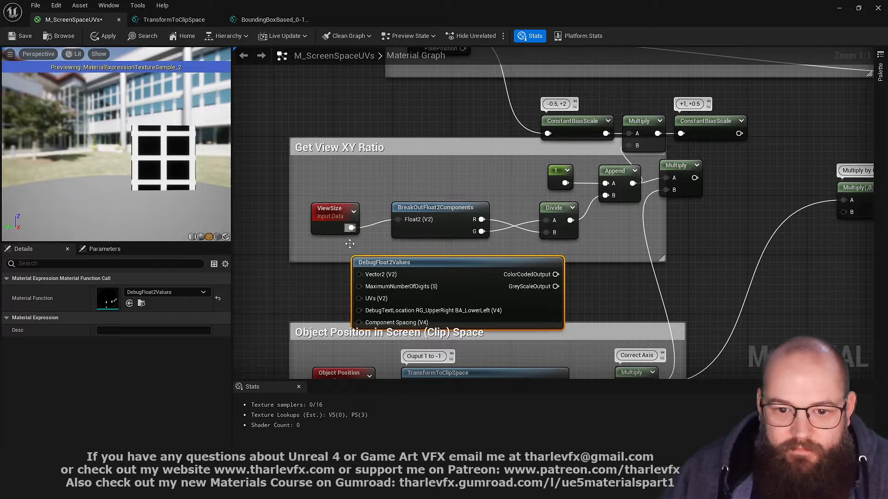
{"action": "left_click_drag", "start_coordinate": [351, 227], "coordinate": [359, 274]}
{"action": "key", "text": "space"}
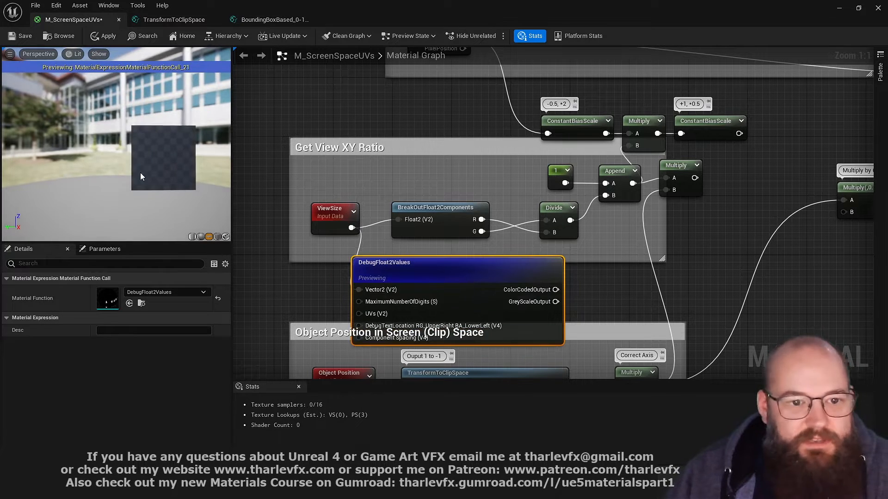
Examine the debugged ViewSize values with the plane centred while changing the width and height of the preview viewport
{"action": "middle_click_drag", "start_coordinate": [140, 177], "coordinate": [109, 175]}
{"action": "right_click_drag", "start_coordinate": [140, 177], "coordinate": [143, 201]}
{"action": "middle_click_drag", "start_coordinate": [145, 173], "coordinate": [136, 138]}
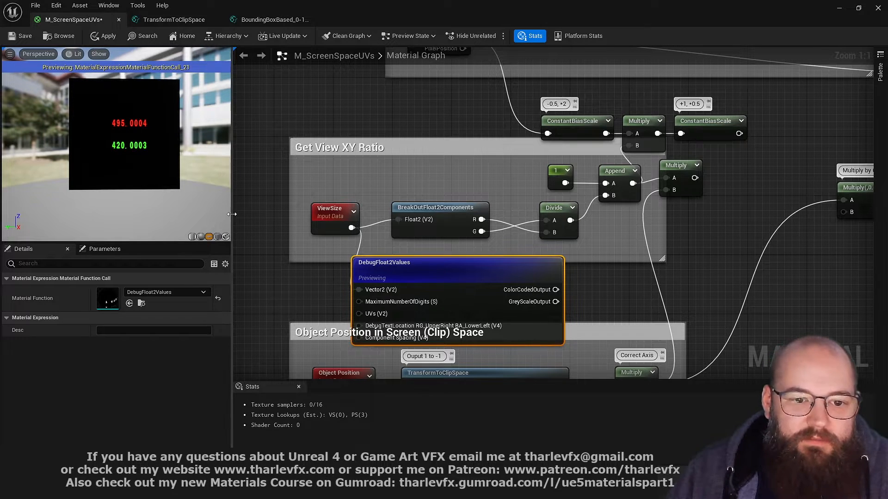
{"action": "left_click_drag", "start_coordinate": [233, 218], "coordinate": [356, 217]}
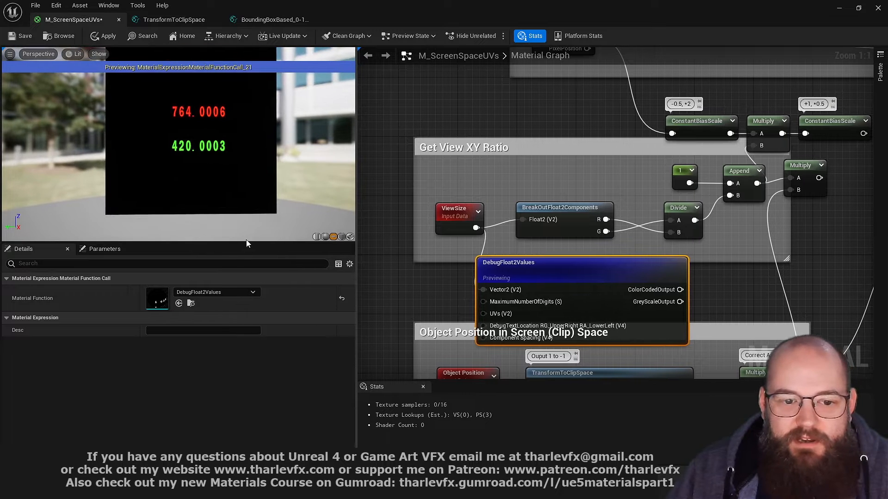
{"action": "left_click_drag", "start_coordinate": [246, 242], "coordinate": [255, 274]}
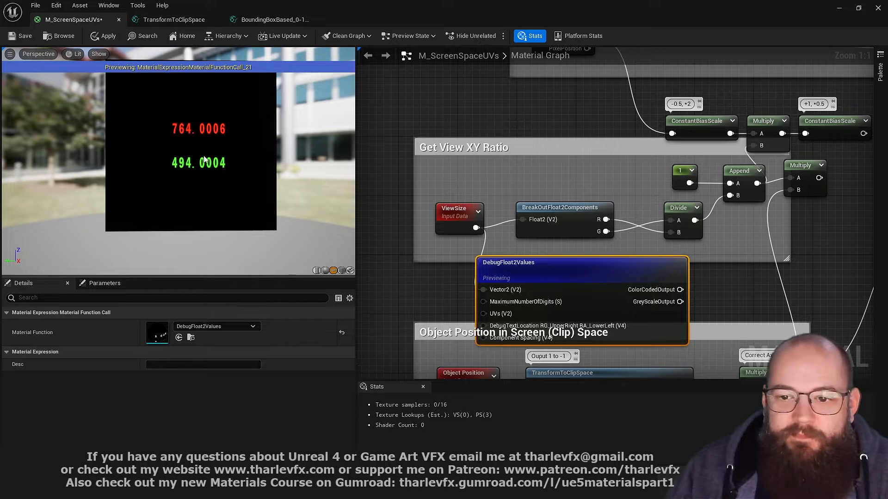
{"action": "left_click_drag", "start_coordinate": [357, 211], "coordinate": [328, 211]}
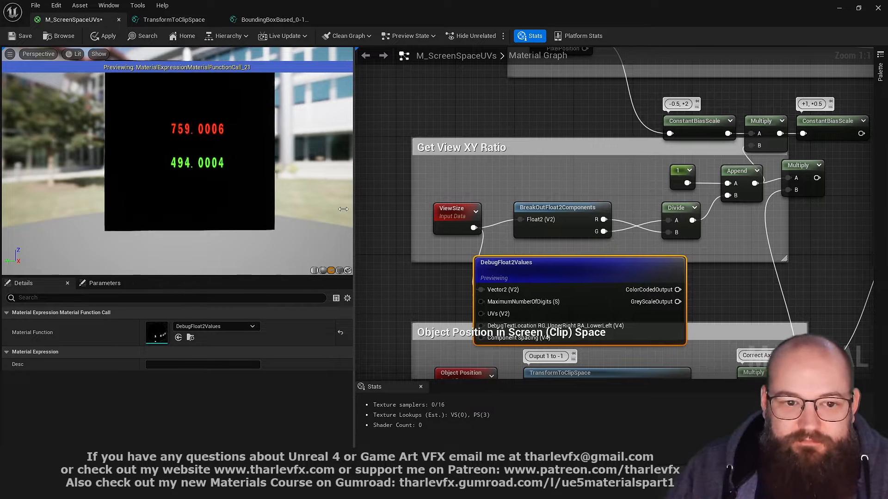
{"action": "right_click_drag", "start_coordinate": [494, 128], "coordinate": [461, 144]}
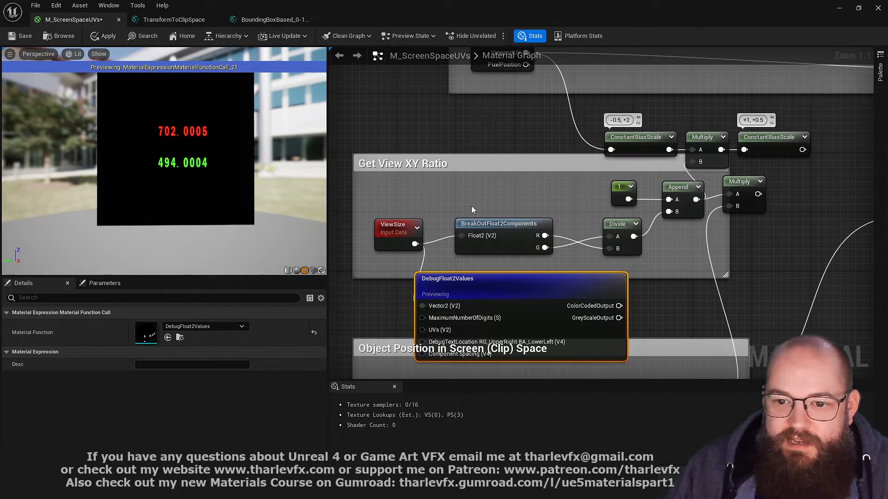
Feed the Append output into the DebugFloat2Values Vector2 input and resize the preview viewport to examine the view ratio
{"action": "left_click", "coordinate": [469, 240]}
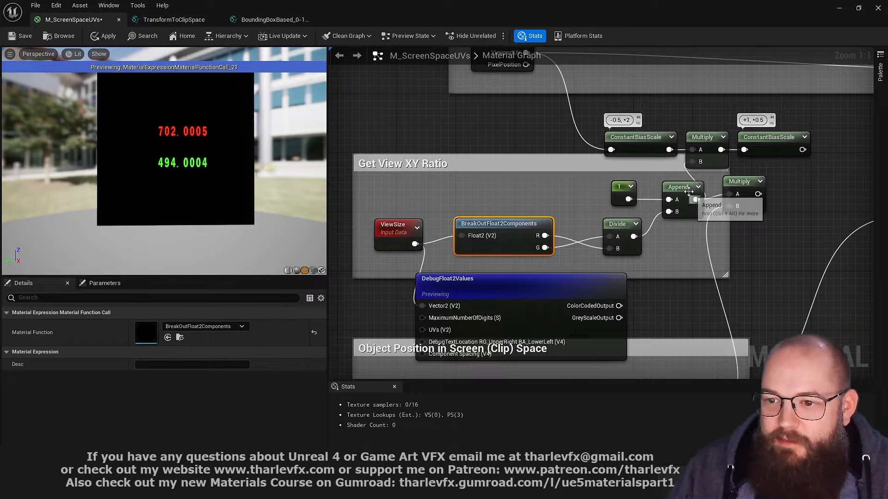
{"action": "left_click_drag", "start_coordinate": [696, 199], "coordinate": [444, 311]}
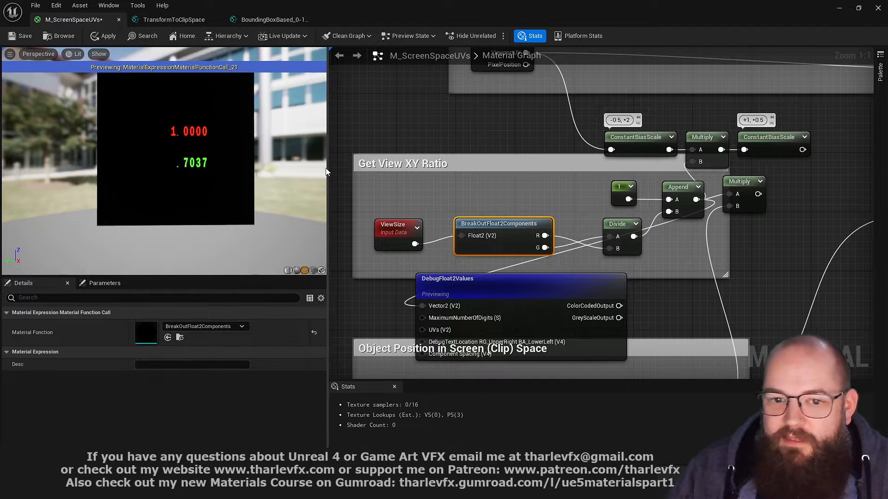
{"action": "mouse_move", "coordinate": [328, 169]}
{"action": "left_mouse_down"}
{"action": "mouse_move", "coordinate": [254, 171]}
{"action": "mouse_move", "coordinate": [323, 171]}
{"action": "left_mouse_up"}
{"action": "left_click_drag", "start_coordinate": [252, 277], "coordinate": [257, 300]}
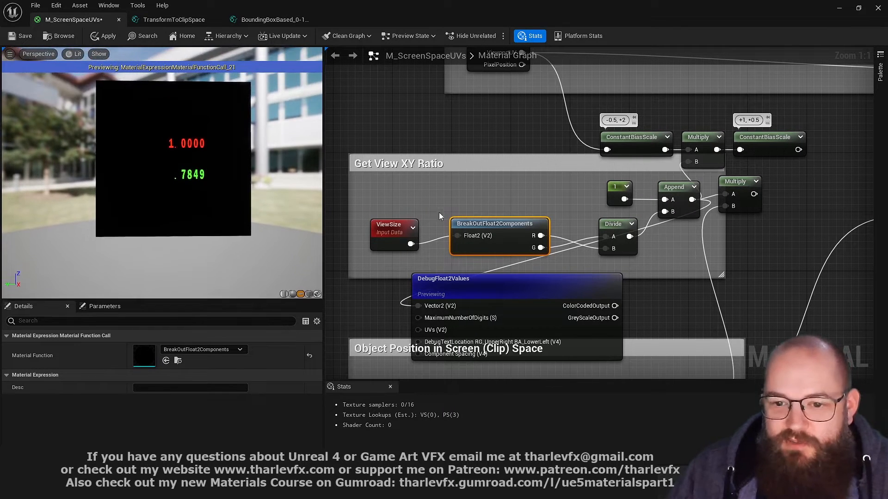
Examine the ratio chain in the Get View XY Ratio group: ViewSize, Divide, the constant 1 and Append
{"action": "left_click", "coordinate": [420, 226]}
{"action": "left_click", "coordinate": [416, 229]}
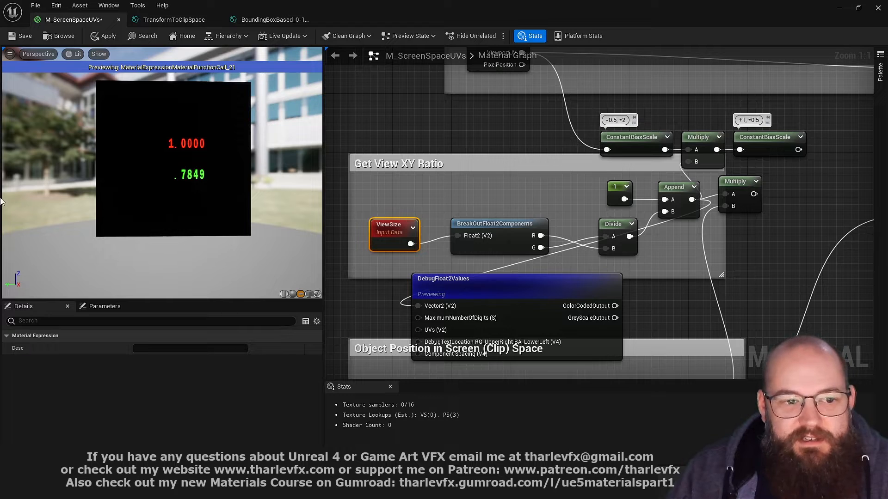
{"action": "left_click", "coordinate": [616, 221]}
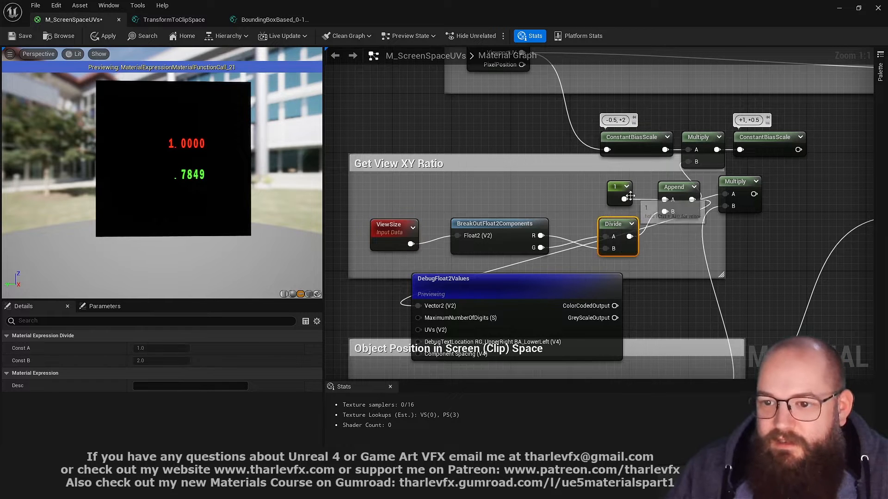
{"action": "left_click", "coordinate": [617, 188]}
{"action": "left_click", "coordinate": [679, 188]}
{"action": "left_click", "coordinate": [486, 132]}
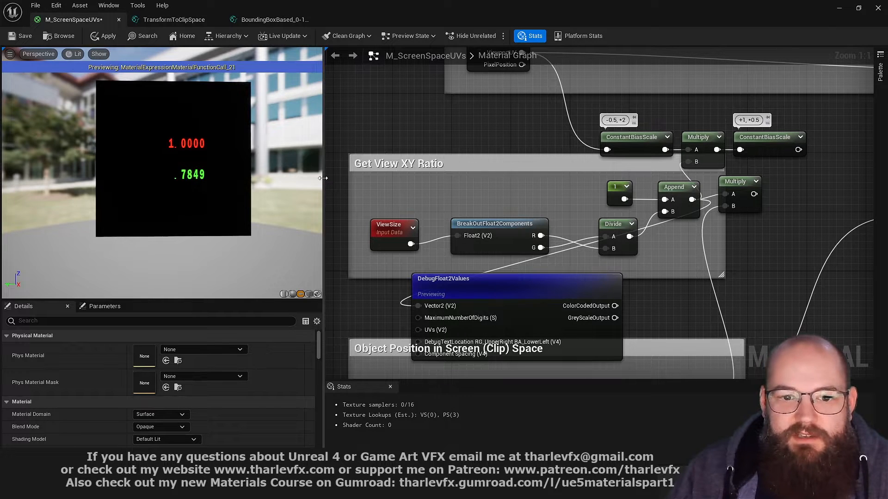
Narrow the preview viewport, then restore and re-maximise the editor window to compare the debugged ratio at different sizes
{"action": "mouse_move", "coordinate": [323, 178]}
{"action": "left_mouse_down"}
{"action": "mouse_move", "coordinate": [159, 178]}
{"action": "mouse_move", "coordinate": [310, 178]}
{"action": "left_mouse_up"}
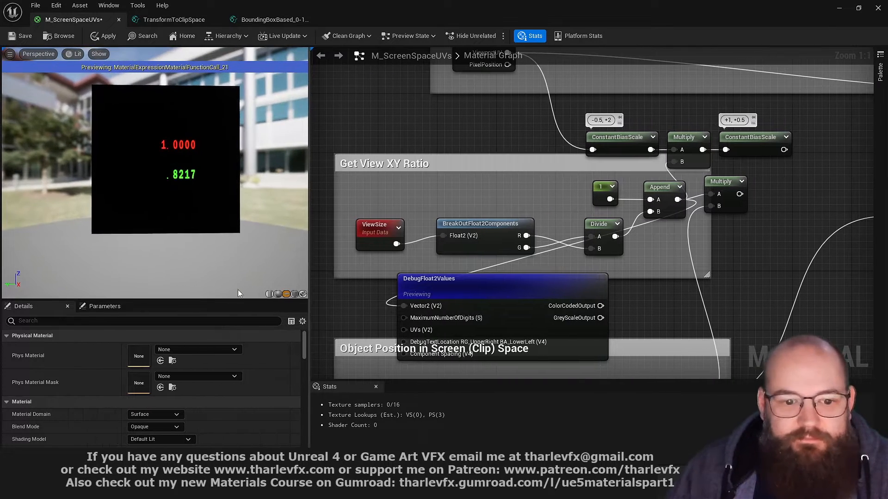
{"action": "key", "text": "super+Down"}
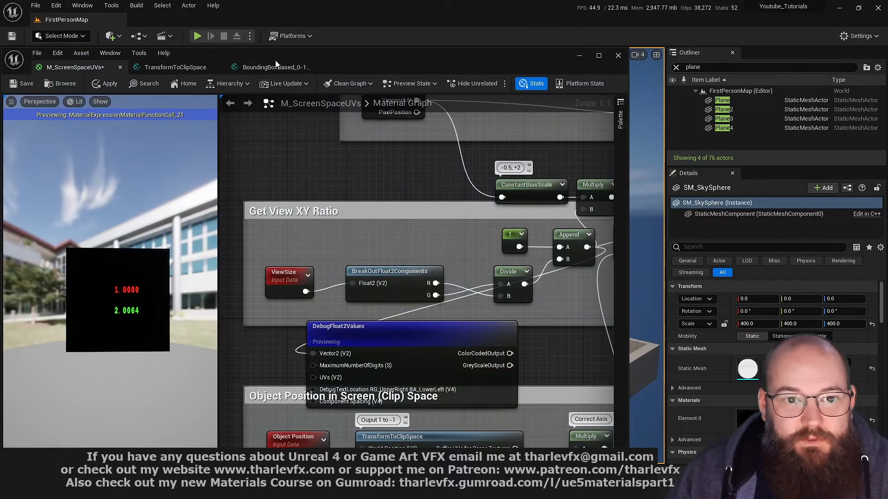
{"action": "double_click", "coordinate": [267, 54]}
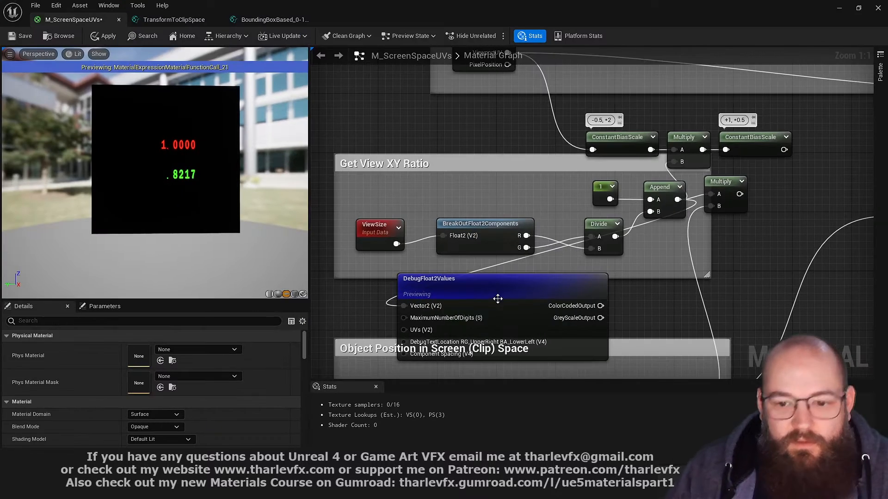
Delete the DebugFloat2Values node and select the Get View XY Ratio comment
{"action": "key", "text": "Delete"}
{"action": "left_click", "coordinate": [338, 168]}
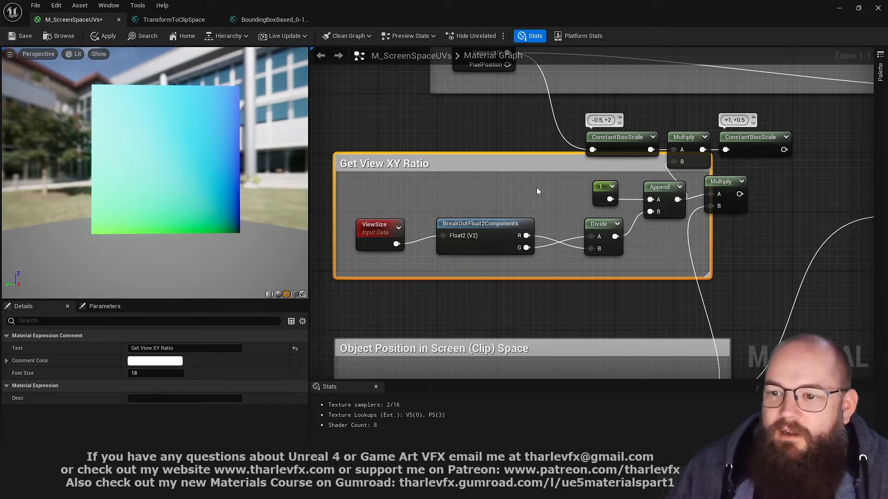
Preview the ScreenPosition node and shift the plane towards the viewport's corner to examine the uncentred screen UVs
{"action": "right_click_drag", "start_coordinate": [536, 191], "coordinate": [515, 198]}
{"action": "scroll", "coordinate": [515, 199], "scroll_direction": "down", "scroll_amount": 1}
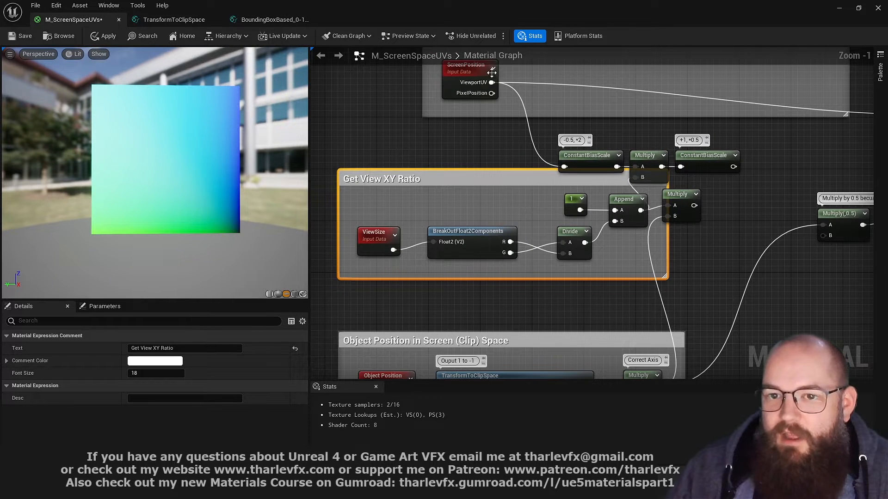
{"action": "right_click_drag", "start_coordinate": [472, 289], "coordinate": [443, 368]}
{"action": "left_click", "coordinate": [437, 143]}
{"action": "key", "text": "space"}
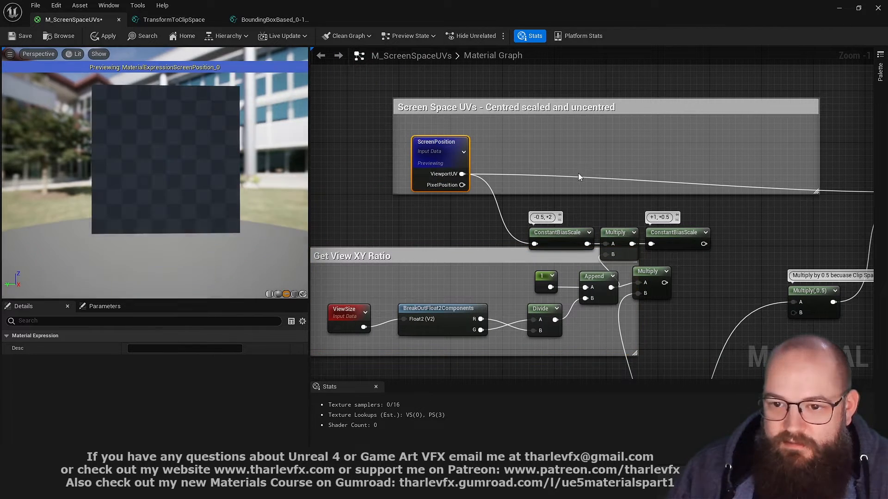
{"action": "left_click_drag", "start_coordinate": [157, 180], "coordinate": [178, 177]}
{"action": "middle_click_drag", "start_coordinate": [178, 177], "coordinate": [49, 119]}
{"action": "left_click_drag", "start_coordinate": [20, 96], "coordinate": [24, 95]}
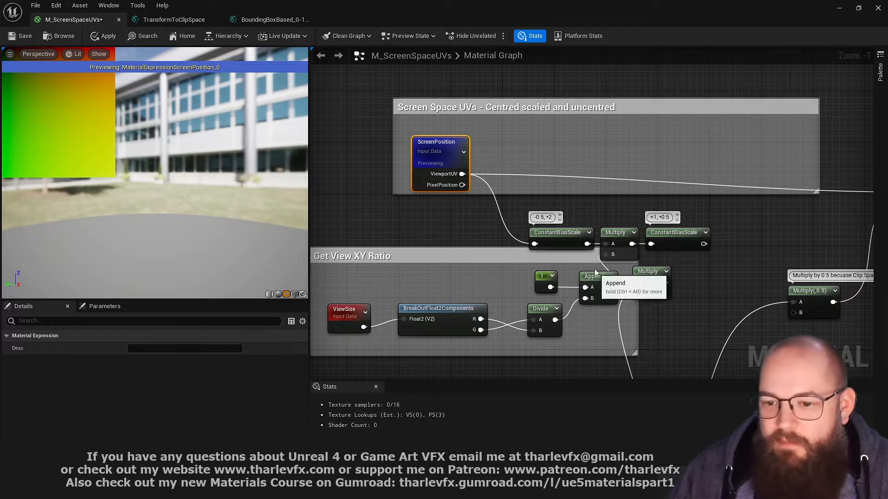
Move the ConstantBiasScale (-0.5, *2) node beside ScreenPosition in the Screen Space UVs group and preview it close up
{"action": "left_click_drag", "start_coordinate": [568, 236], "coordinate": [542, 165]}
{"action": "key", "text": "space"}
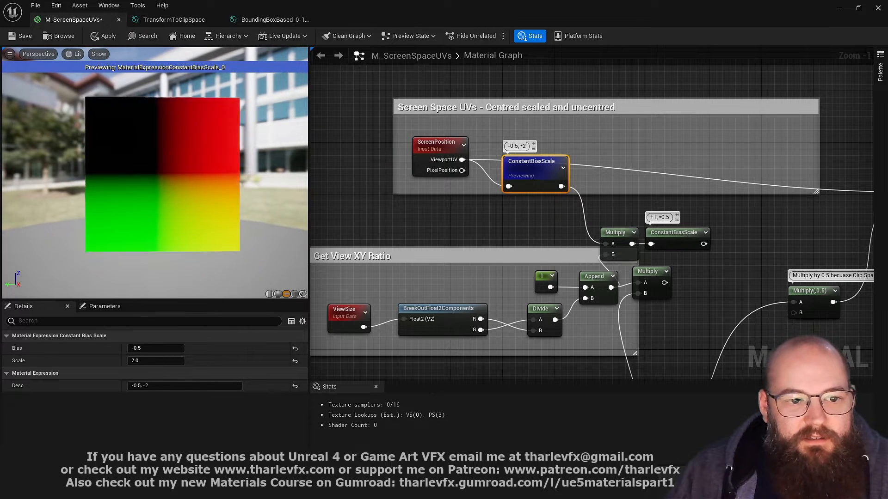
{"action": "scroll", "coordinate": [150, 152], "scroll_direction": "up", "scroll_amount": 5}
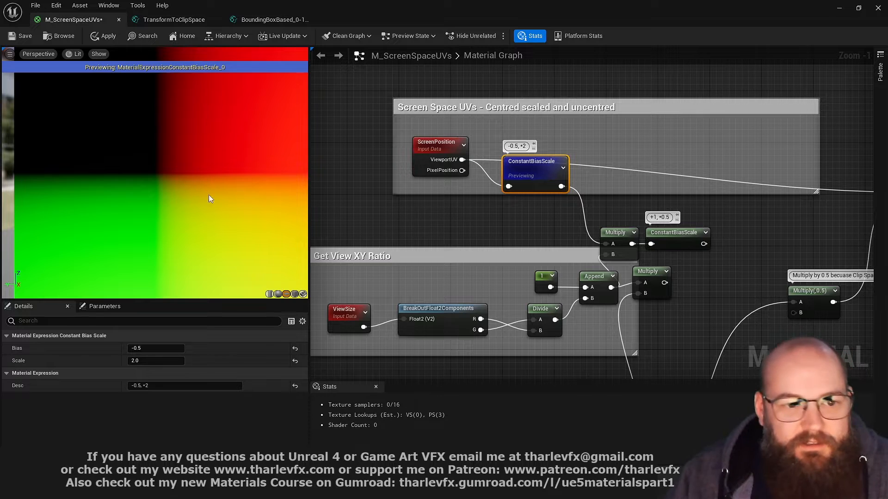
{"action": "left_click_drag", "start_coordinate": [539, 172], "coordinate": [539, 160]}
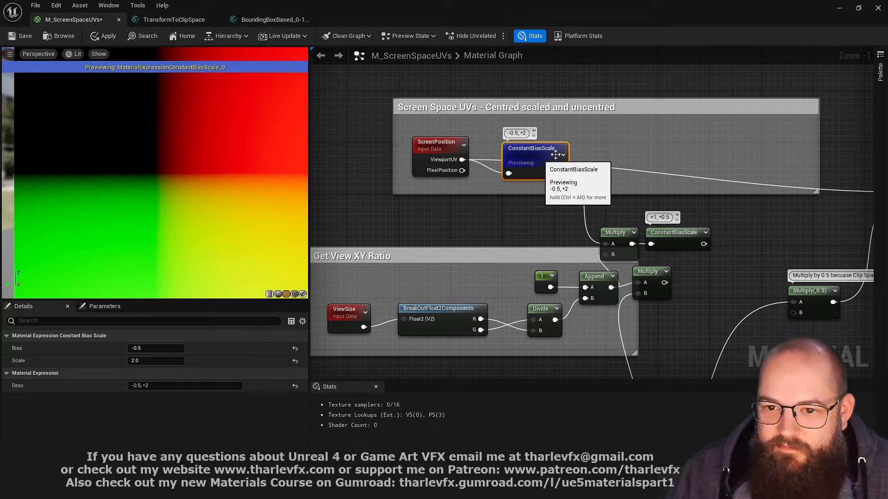
{"action": "left_click", "coordinate": [469, 118]}
{"action": "left_click", "coordinate": [532, 158]}
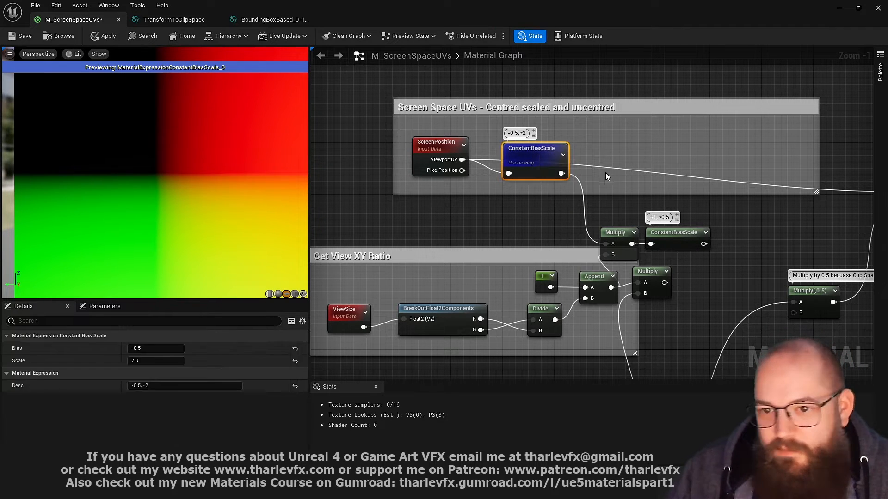
{"action": "left_click", "coordinate": [512, 230]}
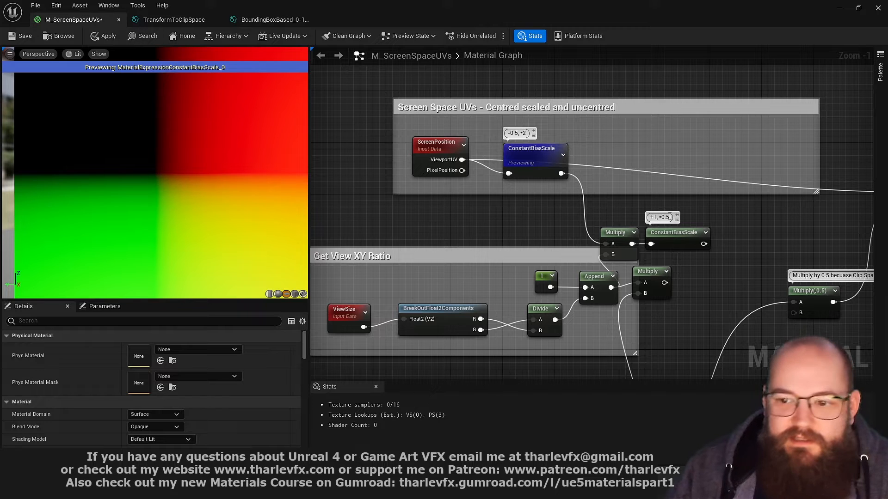
Move the Multiply that applies the view ratio into the Screen Space UVs group after the first ConstantBiasScale and preview it
{"action": "left_click_drag", "start_coordinate": [616, 233], "coordinate": [616, 163]}
{"action": "key", "text": "space"}
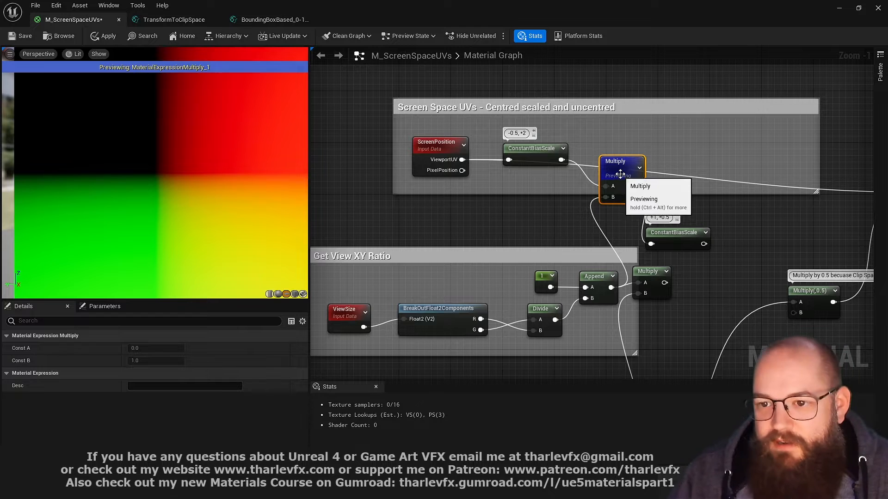
{"action": "left_click_drag", "start_coordinate": [620, 176], "coordinate": [614, 150]}
Place the ConstantBiasScale (+1, *0.5) node at the end of the Screen Space UVs chain, preview it and align it with Multiply
{"action": "left_click_drag", "start_coordinate": [674, 243], "coordinate": [694, 158]}
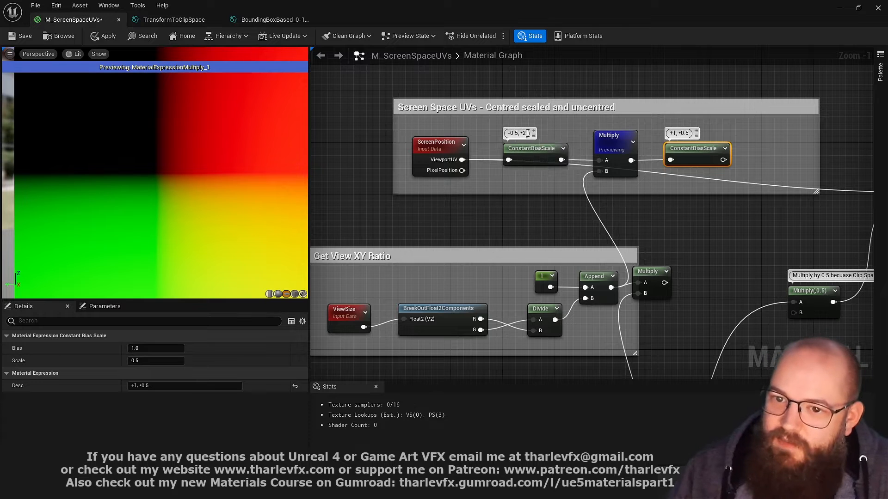
{"action": "key", "text": "space"}
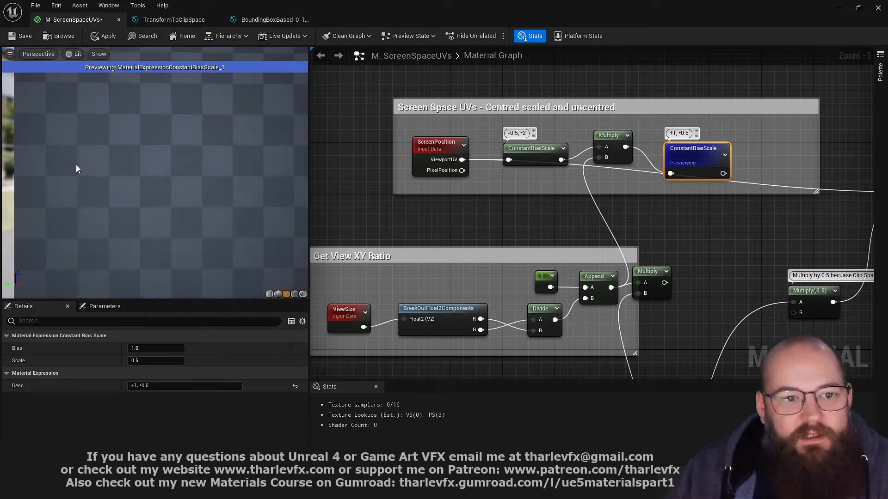
{"action": "mouse_move", "coordinate": [148, 166]}
{"action": "middle_mouse_down"}
{"action": "mouse_move", "coordinate": [88, 166]}
{"action": "mouse_move", "coordinate": [131, 166]}
{"action": "middle_mouse_up"}
{"action": "left_click_drag", "start_coordinate": [705, 163], "coordinate": [705, 137]}
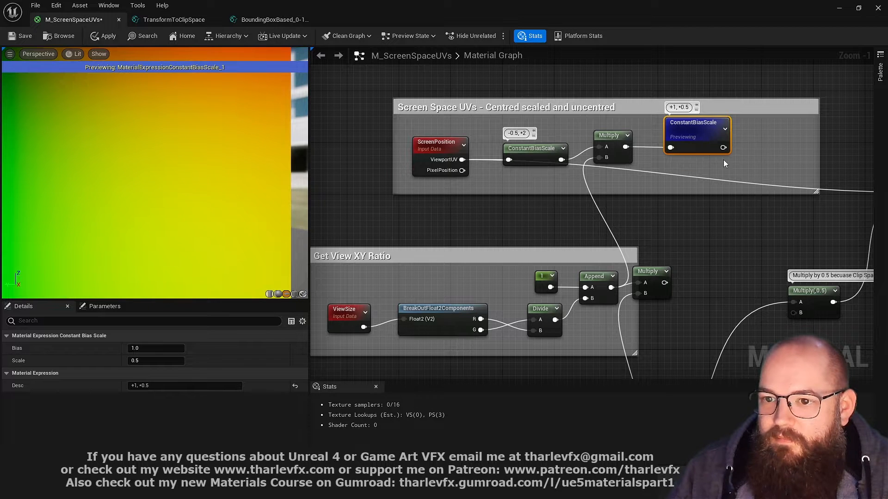
{"action": "left_click_drag", "start_coordinate": [615, 139], "coordinate": [614, 153]}
{"action": "left_click_drag", "start_coordinate": [714, 139], "coordinate": [714, 152]}
Connect the ConstantBiasScale (+1, *0.5) output to input A of the Subtract node
{"action": "right_click_drag", "start_coordinate": [767, 157], "coordinate": [640, 166]}
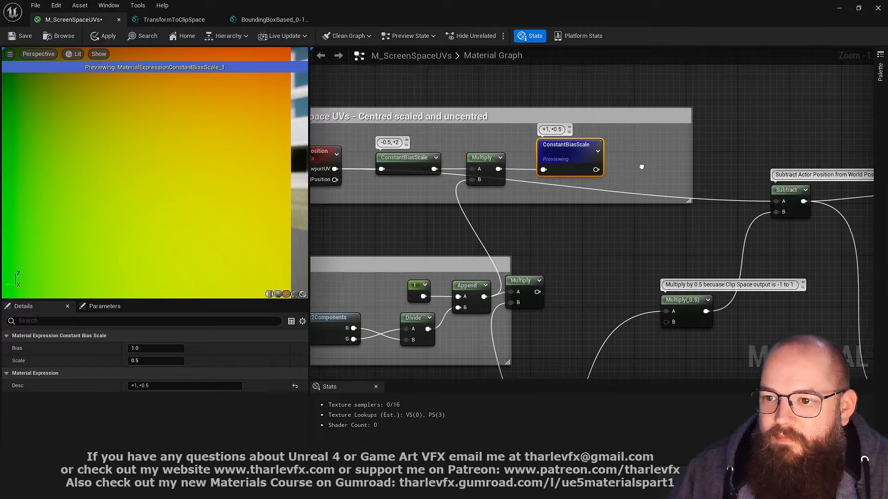
{"action": "left_click", "coordinate": [641, 167]}
{"action": "left_click_drag", "start_coordinate": [597, 168], "coordinate": [596, 170]}
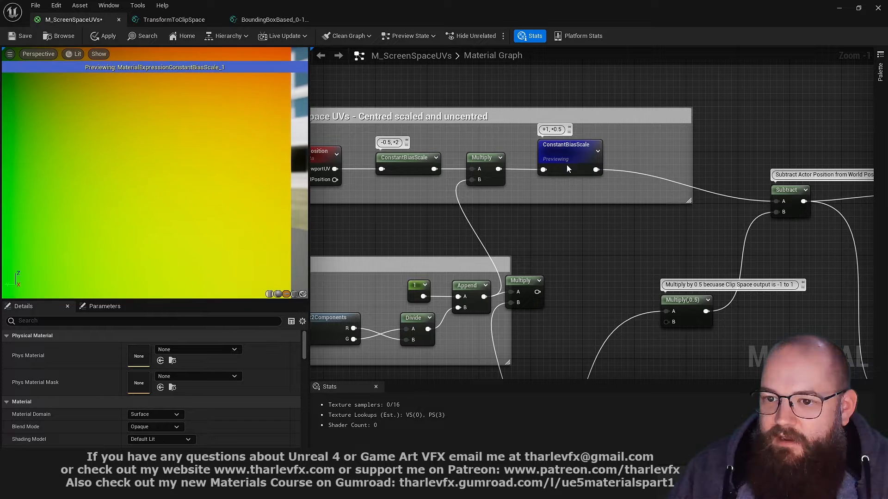
Move the ratio-corrected clip-space Multiply outside its group, connect it to input A of Multiply(,0.5) and align the two nodes
{"action": "right_click_drag", "start_coordinate": [598, 264], "coordinate": [682, 130]}
{"action": "left_click", "coordinate": [606, 153]}
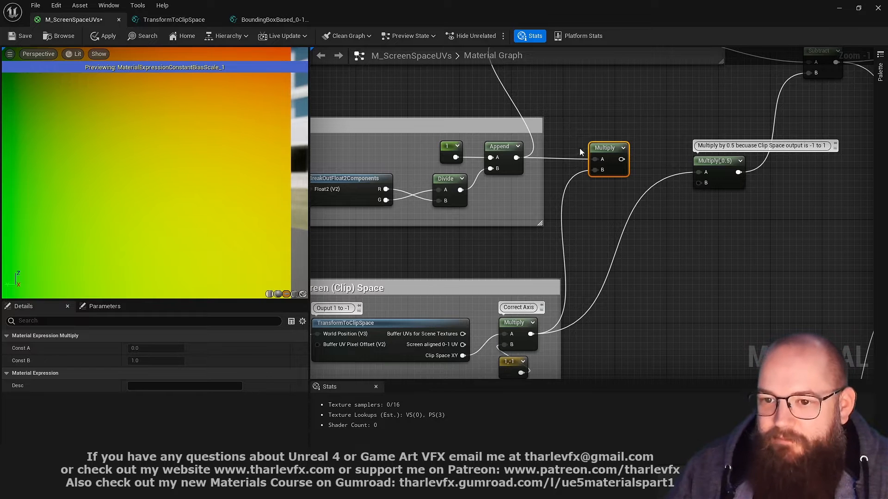
{"action": "left_click", "coordinate": [647, 146]}
{"action": "left_click_drag", "start_coordinate": [621, 159], "coordinate": [699, 172]}
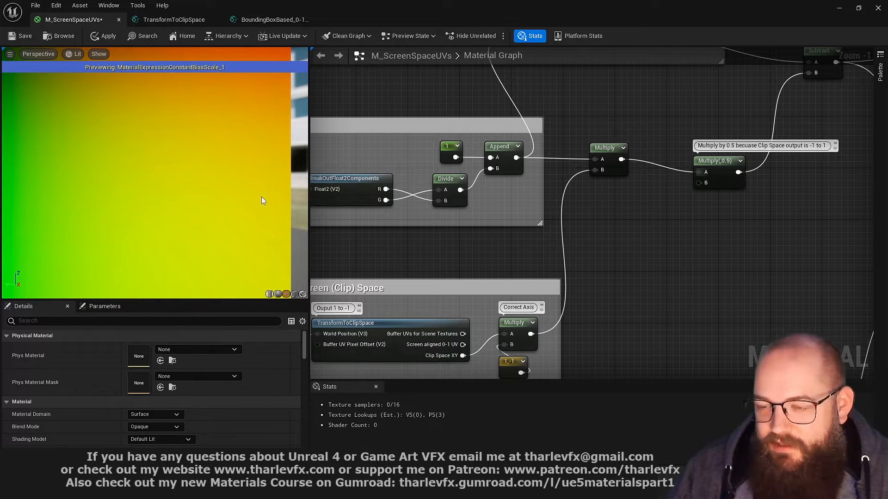
{"action": "left_click_drag", "start_coordinate": [726, 178], "coordinate": [719, 166]}
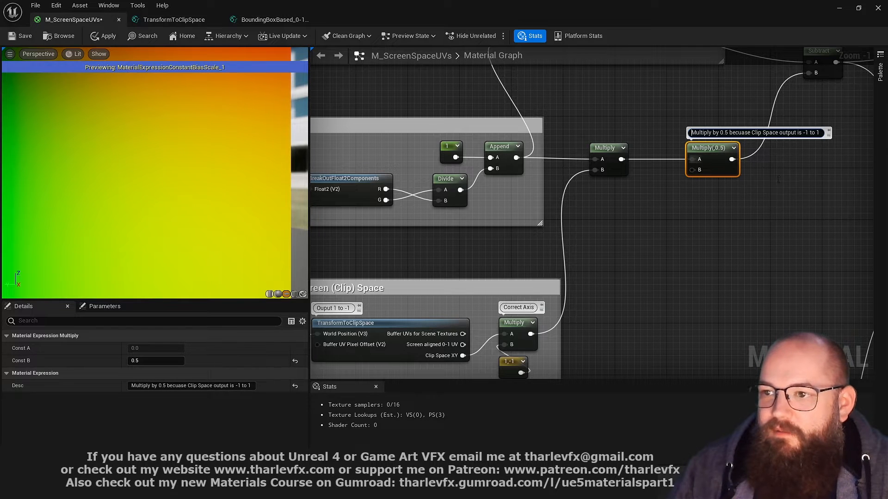
Preview the grid Texture Sample fed by the Subtract node and move it further from Subtract, level with its output
{"action": "right_click_drag", "start_coordinate": [820, 114], "coordinate": [586, 271]}
{"action": "left_click", "coordinate": [749, 271]}
{"action": "key", "text": "space"}
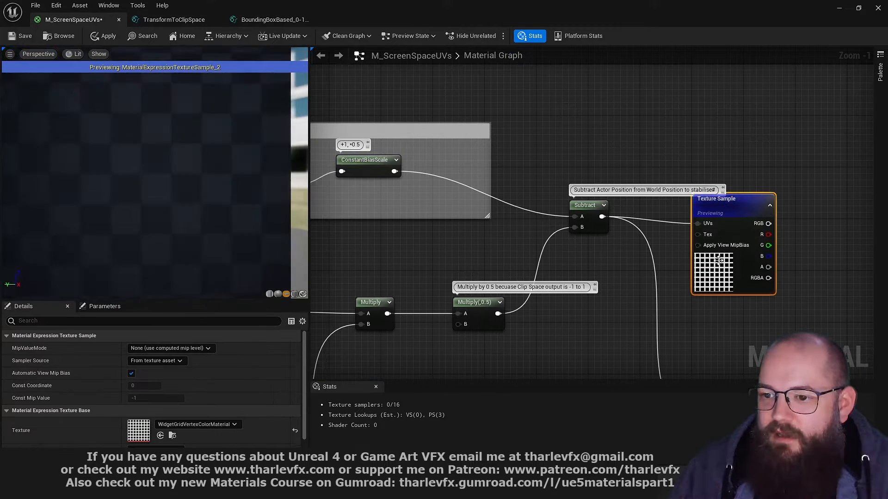
{"action": "left_click_drag", "start_coordinate": [749, 271], "coordinate": [769, 264]}
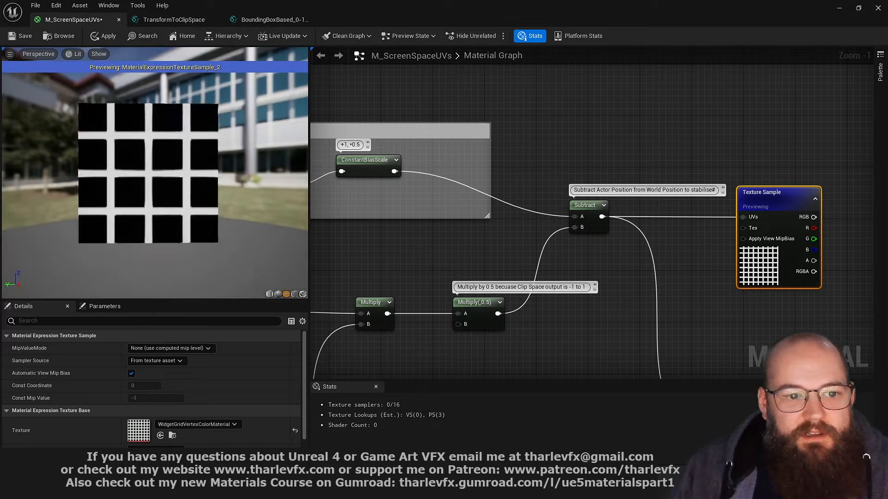
Resize the preview viewport and orbit and zoom around the plane to examine how the grid holds its proportions
{"action": "mouse_move", "coordinate": [125, 188]}
{"action": "left_mouse_down"}
{"action": "mouse_move", "coordinate": [152, 188]}
{"action": "mouse_move", "coordinate": [115, 187]}
{"action": "mouse_move", "coordinate": [137, 188]}
{"action": "left_mouse_up"}
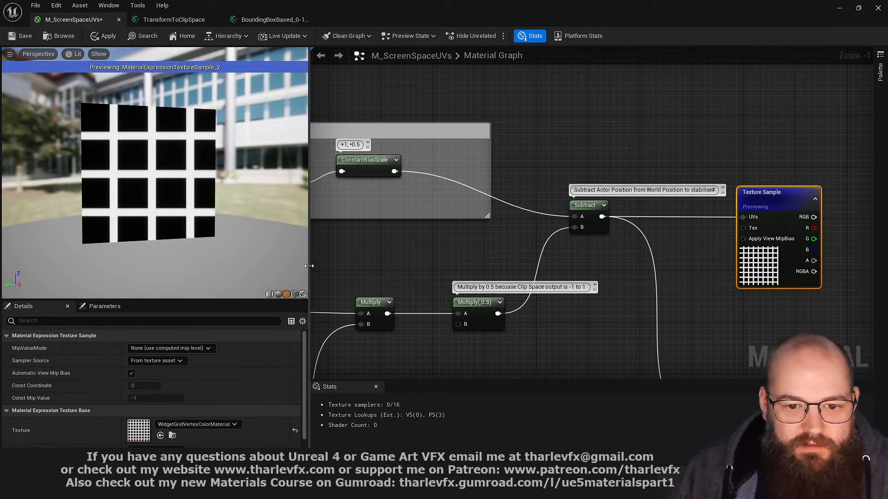
{"action": "mouse_move", "coordinate": [309, 266]}
{"action": "left_mouse_down"}
{"action": "mouse_move", "coordinate": [168, 259]}
{"action": "mouse_move", "coordinate": [525, 262]}
{"action": "mouse_move", "coordinate": [325, 266]}
{"action": "left_mouse_up"}
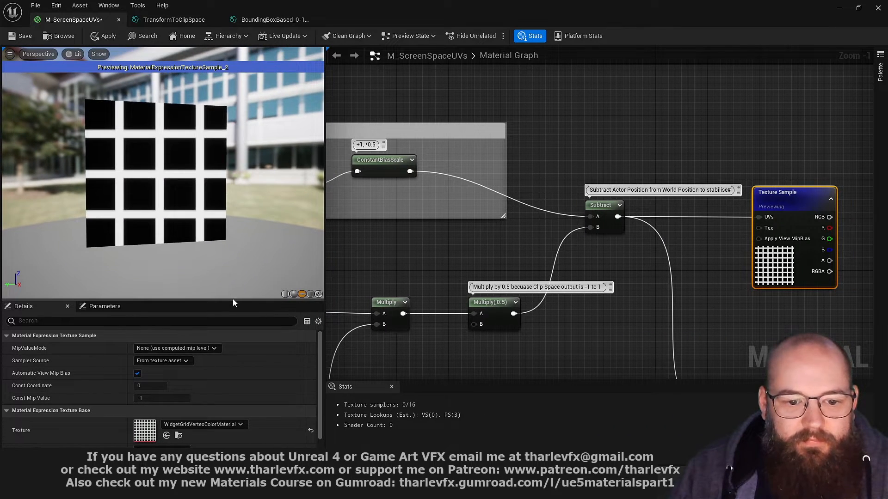
{"action": "mouse_move", "coordinate": [234, 301]}
{"action": "left_mouse_down"}
{"action": "mouse_move", "coordinate": [234, 344]}
{"action": "mouse_move", "coordinate": [234, 298]}
{"action": "left_mouse_up"}
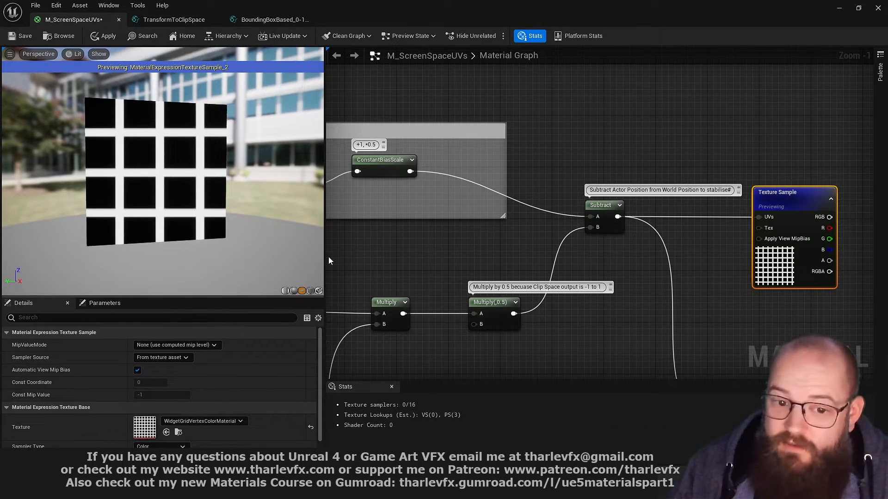
{"action": "mouse_move", "coordinate": [325, 258]}
{"action": "left_mouse_down"}
{"action": "mouse_move", "coordinate": [294, 258]}
{"action": "mouse_move", "coordinate": [336, 260]}
{"action": "left_mouse_up"}
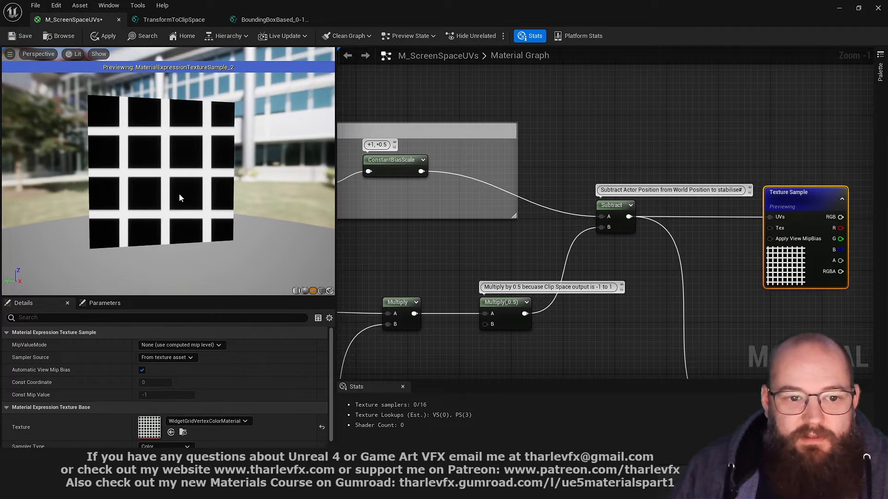
{"action": "right_click_drag", "start_coordinate": [179, 194], "coordinate": [179, 255]}
{"action": "left_click_drag", "start_coordinate": [179, 194], "coordinate": [204, 195]}
{"action": "right_click_drag", "start_coordinate": [179, 194], "coordinate": [155, 241]}
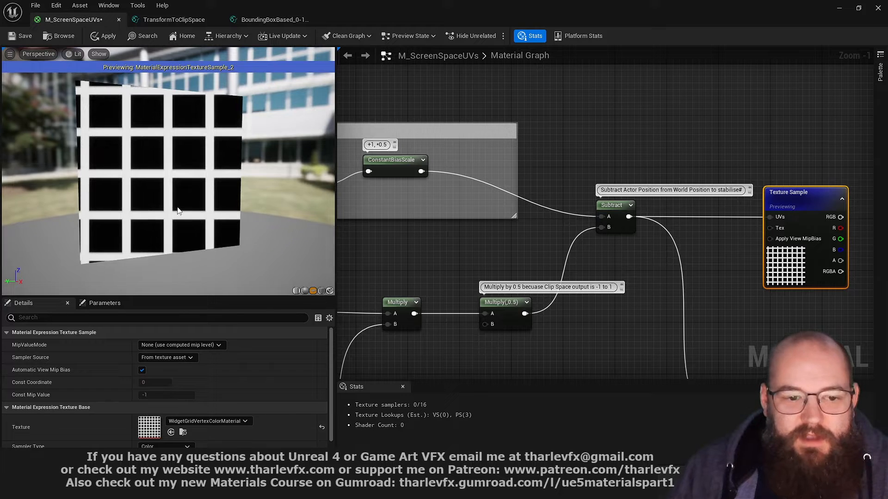
{"action": "right_click_drag", "start_coordinate": [179, 198], "coordinate": [193, 184]}
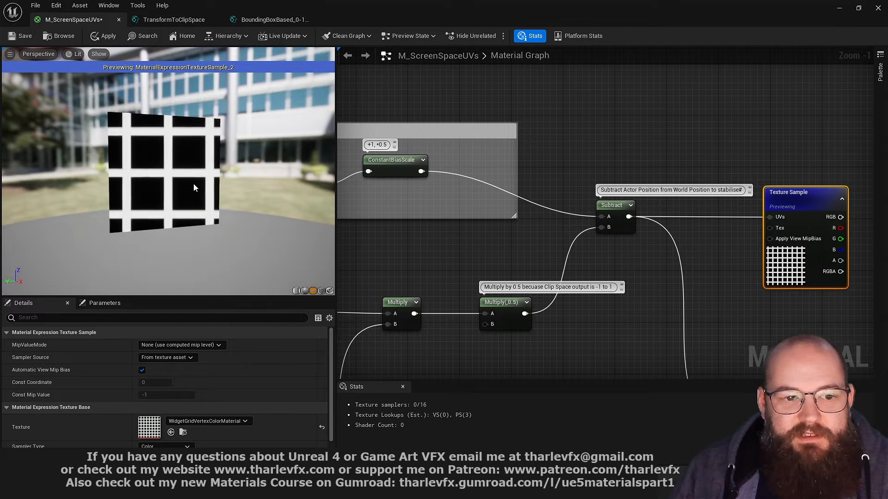
Examine the grid preview and inspect the Object Position, TransformPosition and Mask (B) nodes in the Scale based on Distance and Radius of object group
{"action": "left_click_drag", "start_coordinate": [181, 191], "coordinate": [231, 153]}
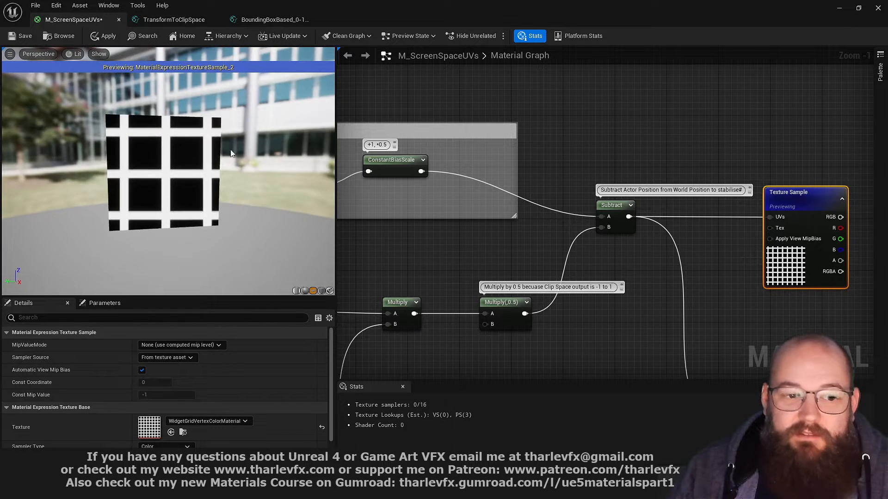
{"action": "mouse_move", "coordinate": [224, 219]}
{"action": "right_mouse_down"}
{"action": "mouse_move", "coordinate": [225, 194]}
{"action": "mouse_move", "coordinate": [224, 219]}
{"action": "right_mouse_up"}
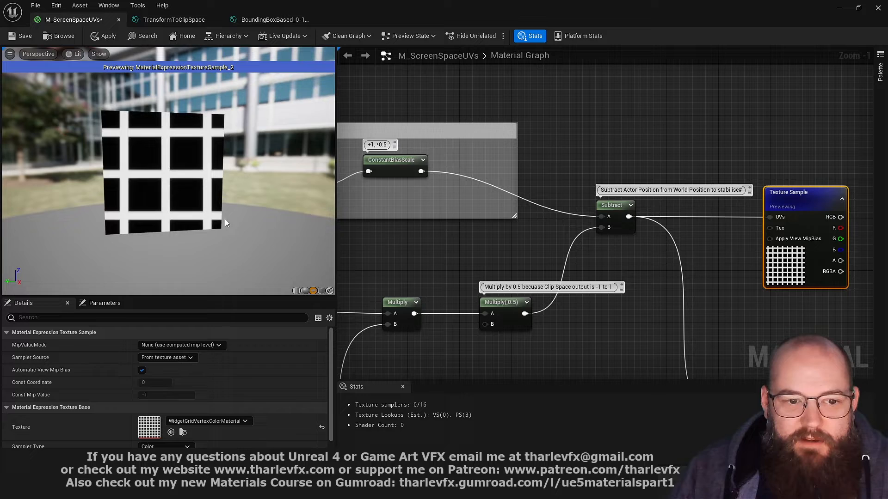
{"action": "left_click", "coordinate": [431, 274]}
{"action": "right_click_drag", "start_coordinate": [430, 273], "coordinate": [647, 50]}
{"action": "right_click_drag", "start_coordinate": [343, 367], "coordinate": [430, 213]}
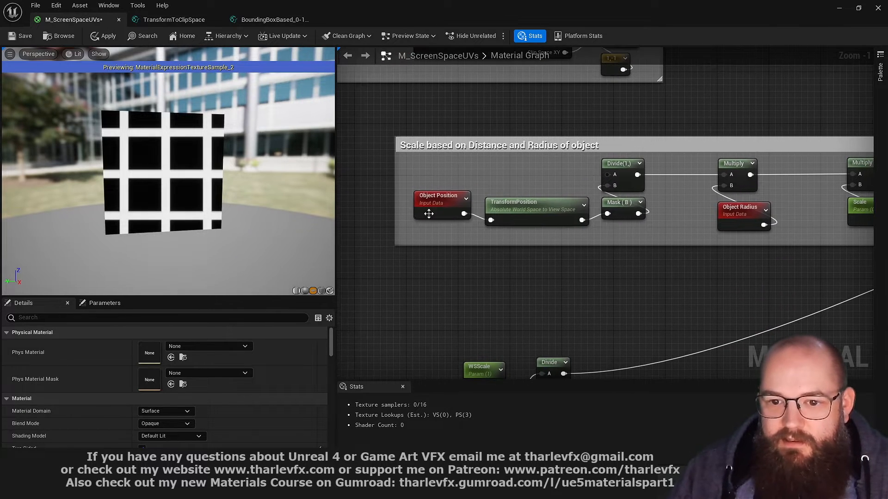
{"action": "left_click", "coordinate": [429, 213]}
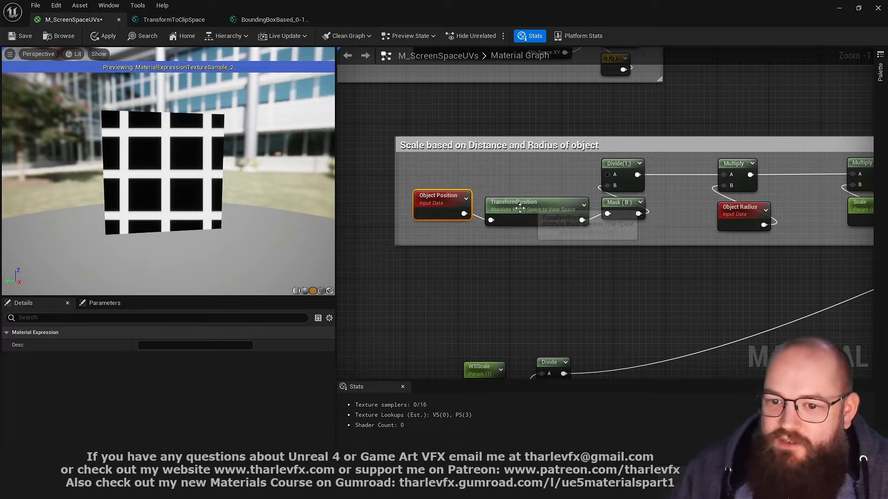
{"action": "left_click", "coordinate": [566, 215]}
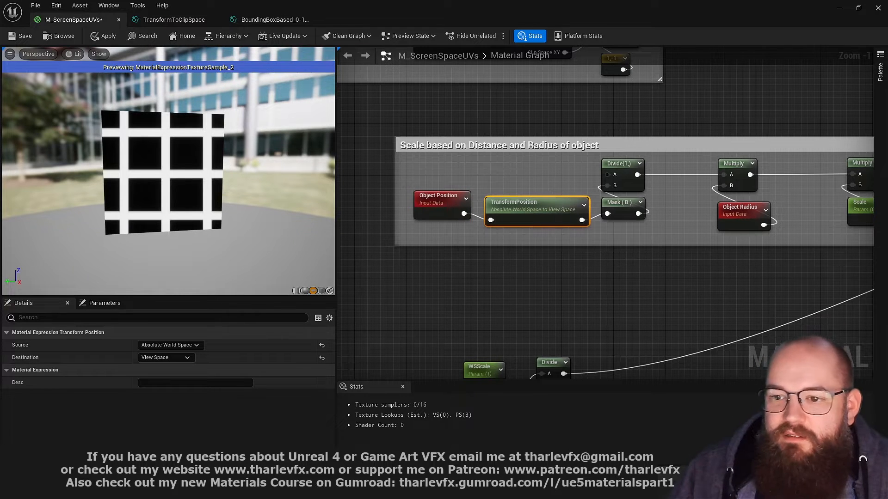
{"action": "right_click_drag", "start_coordinate": [662, 233], "coordinate": [641, 285]}
{"action": "left_click", "coordinate": [604, 255]}
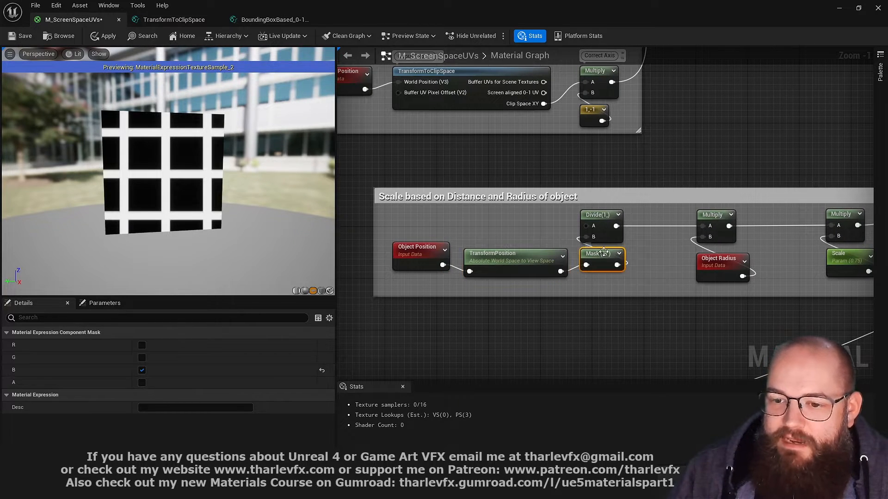
{"action": "left_click", "coordinate": [521, 260]}
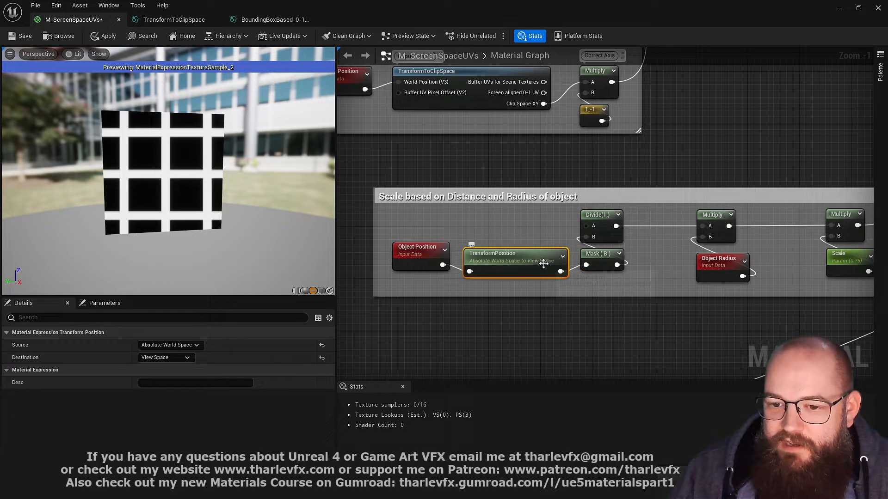
Preview the Mask (B) node after TransformPosition and examine its output on the plane at close range
{"action": "left_click", "coordinate": [584, 265]}
{"action": "key", "text": "space"}
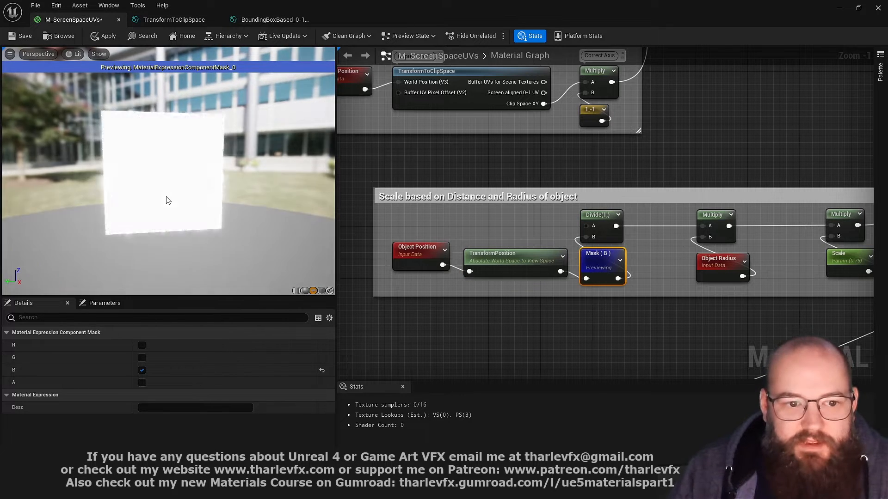
{"action": "scroll", "coordinate": [175, 178], "scroll_direction": "up", "scroll_amount": 4}
{"action": "mouse_move", "coordinate": [153, 186]}
{"action": "left_mouse_down"}
{"action": "mouse_move", "coordinate": [160, 181]}
{"action": "mouse_move", "coordinate": [138, 183]}
{"action": "left_mouse_up"}
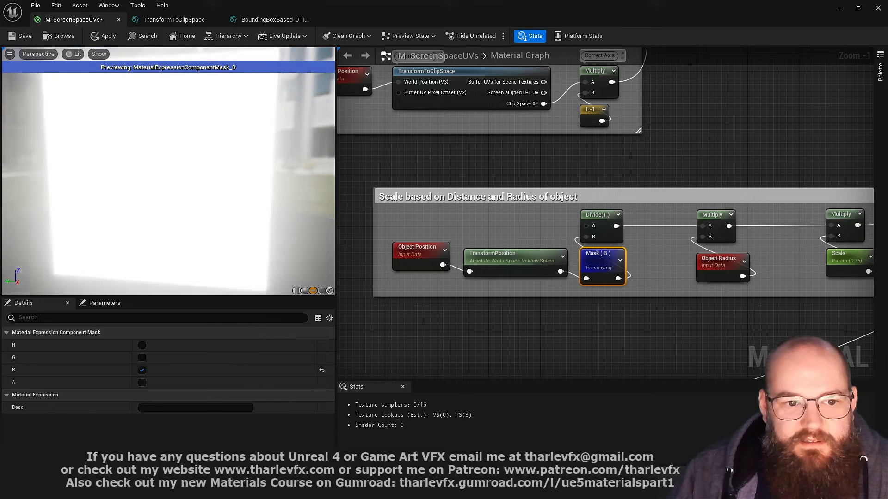
{"action": "mouse_move", "coordinate": [139, 183]}
{"action": "right_mouse_down"}
{"action": "mouse_move", "coordinate": [138, 146]}
{"action": "mouse_move", "coordinate": [139, 173]}
{"action": "right_mouse_up"}
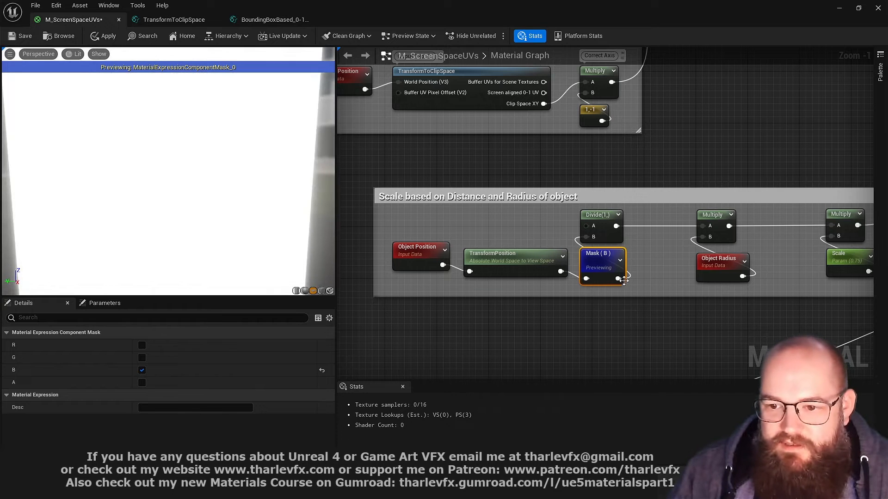
Feed the Mask (B) output into the Number input of a new DebugScalarValues node and preview that node
{"action": "left_click_drag", "start_coordinate": [624, 280], "coordinate": [564, 322]}
{"action": "type", "text": "debug sc"}
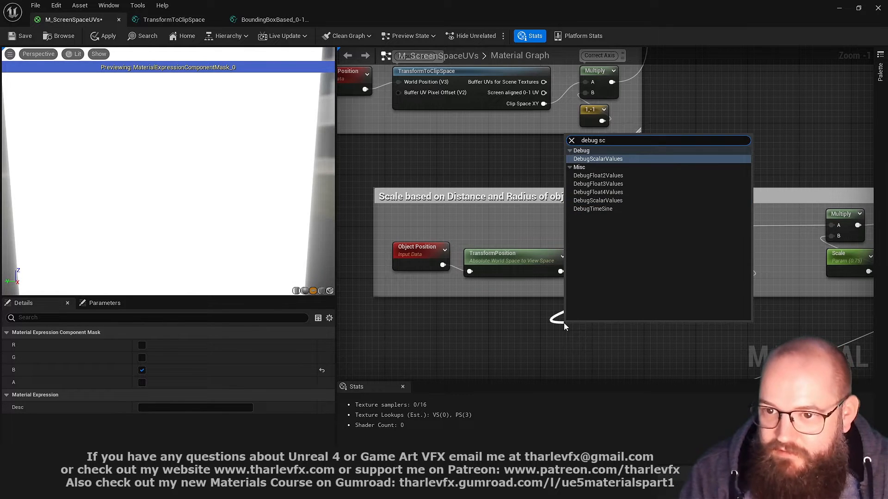
{"action": "key", "text": "Return"}
{"action": "key", "text": "space"}
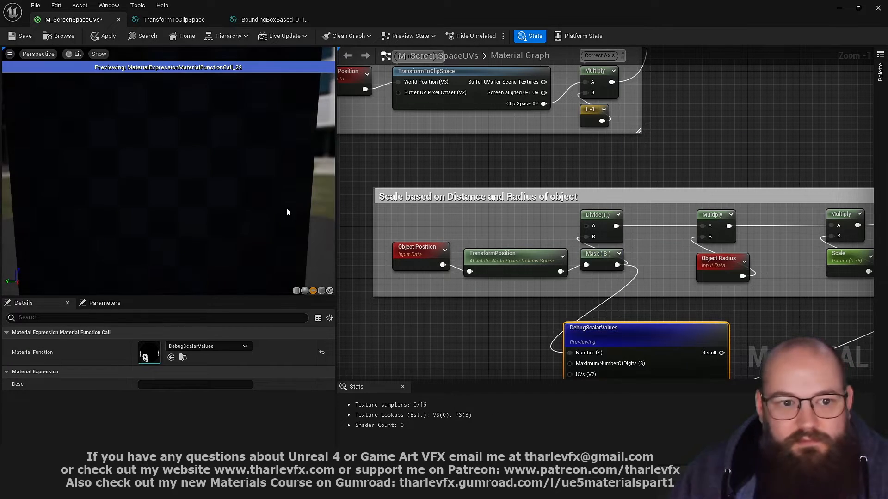
Examine how the debugged view-space depth value changes as the camera moves nearer to, away from and around the plane
{"action": "right_click_drag", "start_coordinate": [287, 208], "coordinate": [286, 243]}
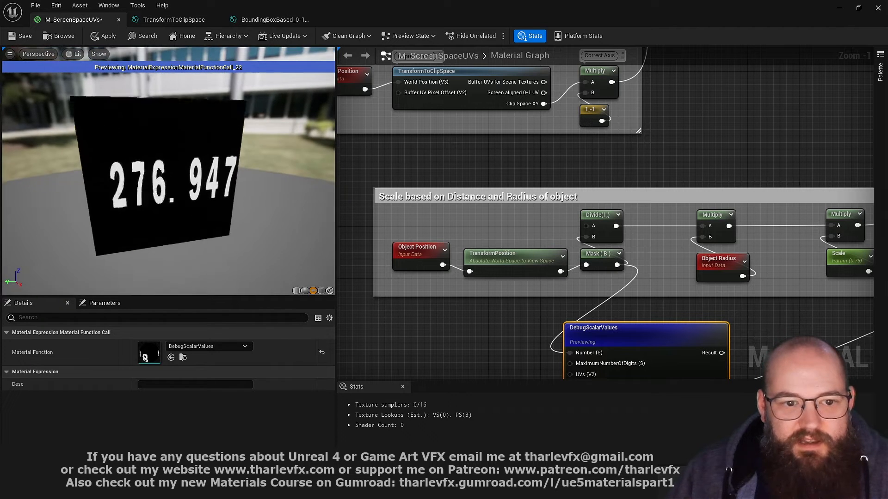
{"action": "right_click_drag", "start_coordinate": [179, 198], "coordinate": [179, 187]}
{"action": "left_click_drag", "start_coordinate": [179, 198], "coordinate": [192, 192]}
{"action": "right_click_drag", "start_coordinate": [180, 198], "coordinate": [180, 273]}
{"action": "left_click_drag", "start_coordinate": [185, 196], "coordinate": [179, 197]}
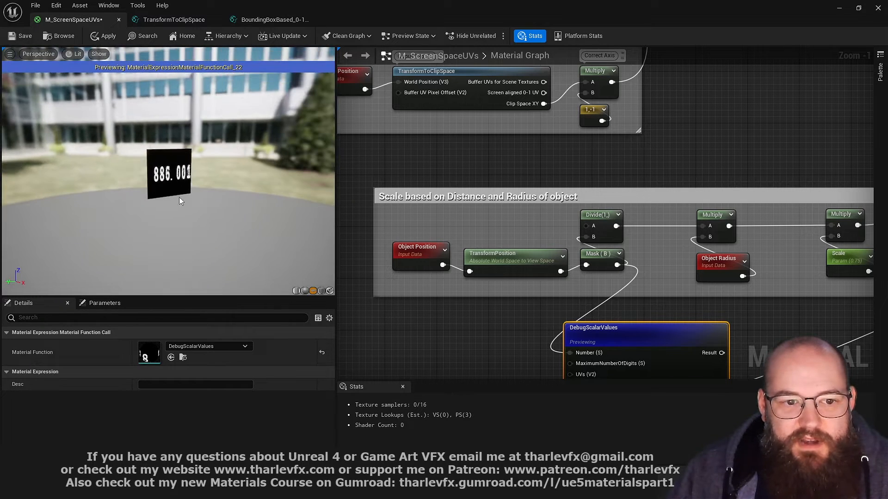
{"action": "mouse_move", "coordinate": [179, 198]}
{"action": "right_mouse_down"}
{"action": "mouse_move", "coordinate": [179, 166]}
{"action": "mouse_move", "coordinate": [179, 231]}
{"action": "mouse_move", "coordinate": [179, 194]}
{"action": "right_mouse_up"}
{"action": "left_click_drag", "start_coordinate": [179, 198], "coordinate": [170, 191]}
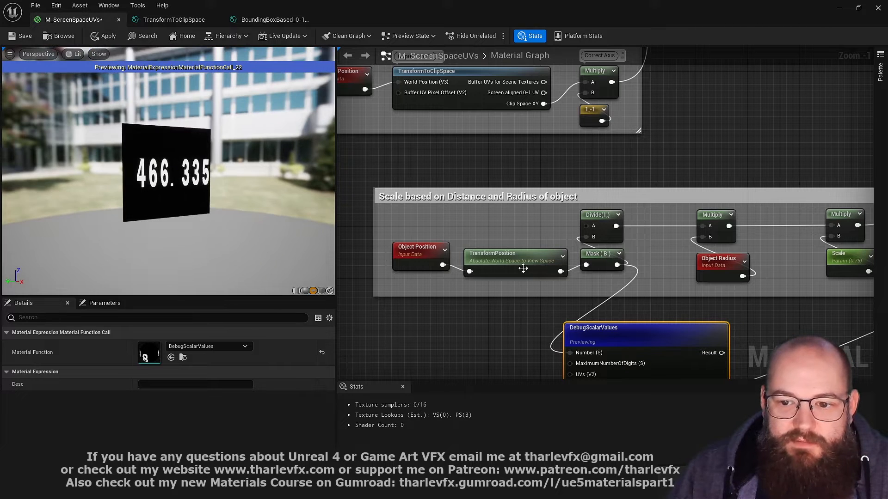
Switch the component mask after TransformPosition to output only the R channel instead of B
{"action": "right_click_drag", "start_coordinate": [512, 296], "coordinate": [512, 247]}
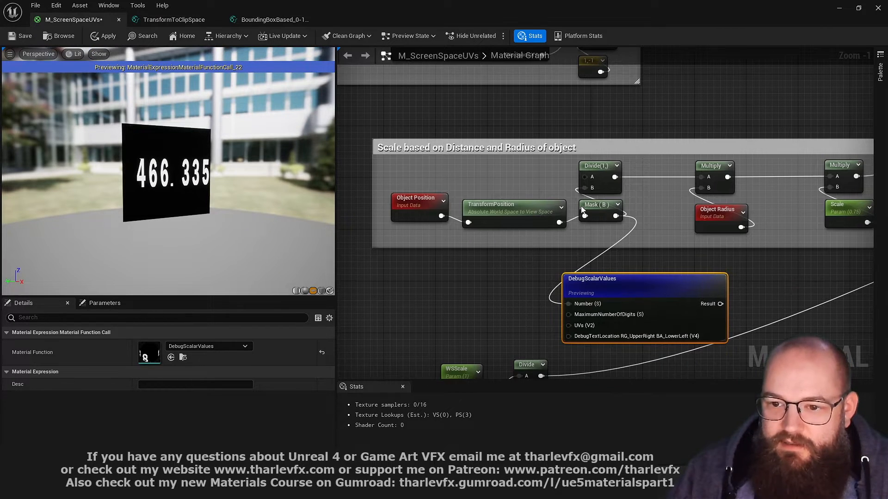
{"action": "left_click", "coordinate": [597, 204]}
{"action": "left_click", "coordinate": [141, 345]}
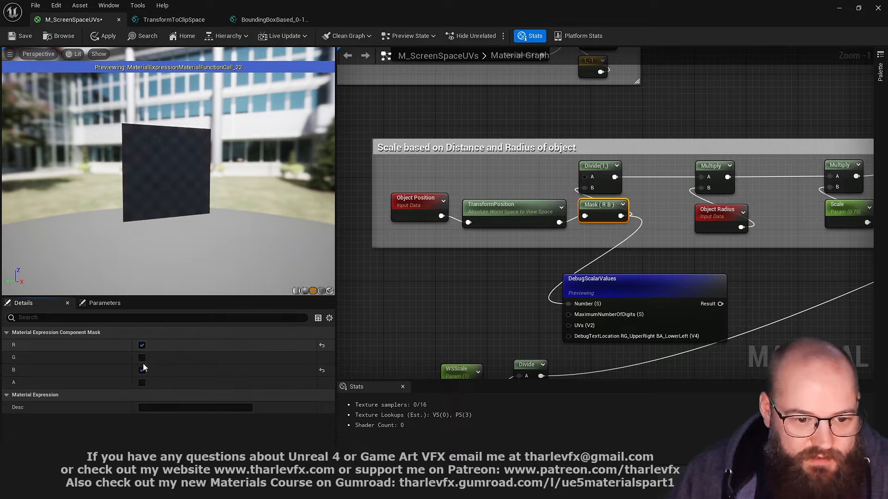
{"action": "left_click", "coordinate": [141, 370]}
Move the plane sideways across the preview to examine how its view-space R value responds
{"action": "mouse_move", "coordinate": [206, 211]}
{"action": "middle_mouse_down"}
{"action": "mouse_move", "coordinate": [222, 211]}
{"action": "mouse_move", "coordinate": [78, 211]}
{"action": "mouse_move", "coordinate": [219, 211]}
{"action": "mouse_move", "coordinate": [205, 211]}
{"action": "middle_mouse_up"}
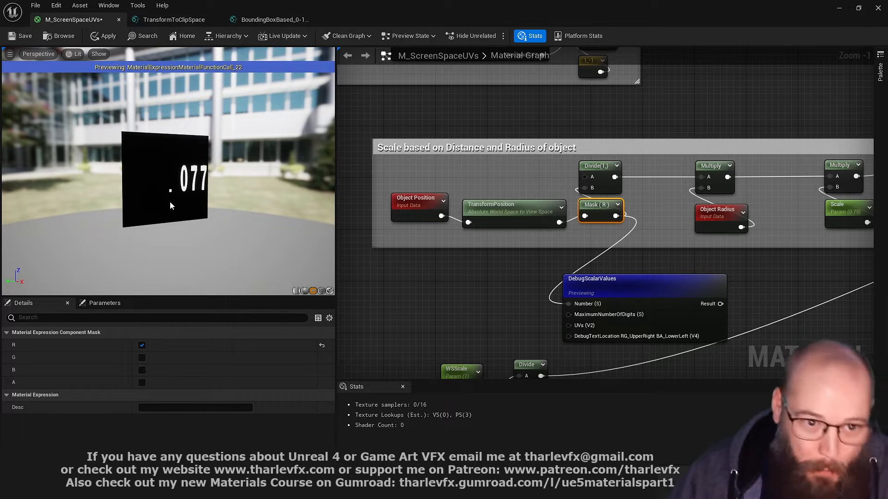
{"action": "middle_click_drag", "start_coordinate": [171, 201], "coordinate": [45, 202]}
{"action": "mouse_move", "coordinate": [149, 190]}
{"action": "middle_mouse_down"}
{"action": "mouse_move", "coordinate": [164, 190]}
{"action": "mouse_move", "coordinate": [147, 190]}
{"action": "middle_mouse_up"}
{"action": "middle_click_drag", "start_coordinate": [79, 197], "coordinate": [369, 197]}
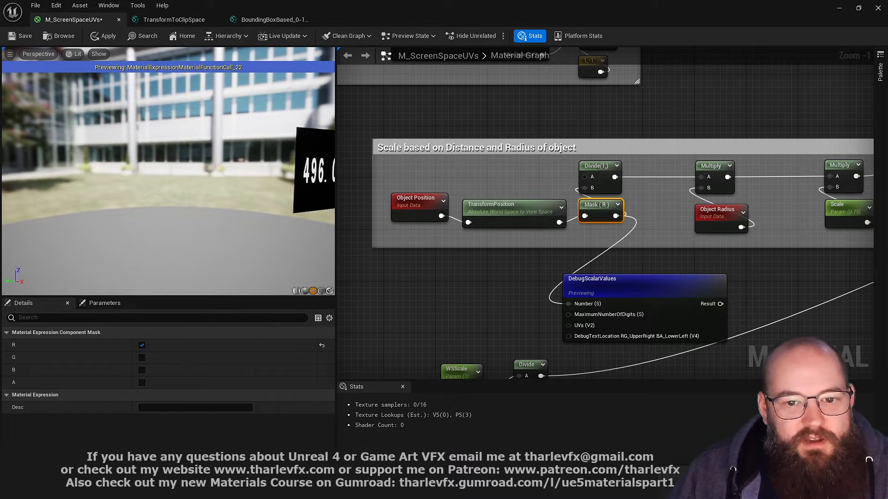
Set the component mask to the G channel only and check its debug value on the preview plane from different views
{"action": "middle_click_drag", "start_coordinate": [323, 172], "coordinate": [164, 190]}
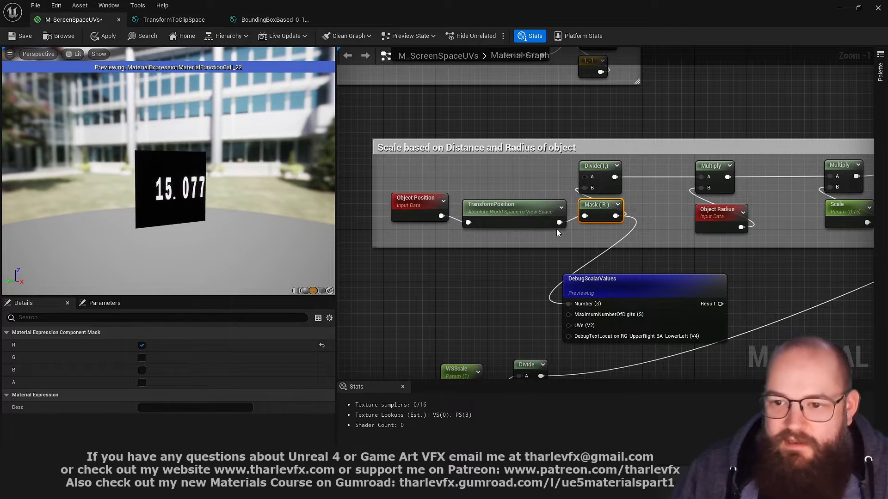
{"action": "left_click", "coordinate": [142, 358]}
{"action": "left_click", "coordinate": [142, 345]}
{"action": "left_click_drag", "start_coordinate": [239, 218], "coordinate": [254, 218]}
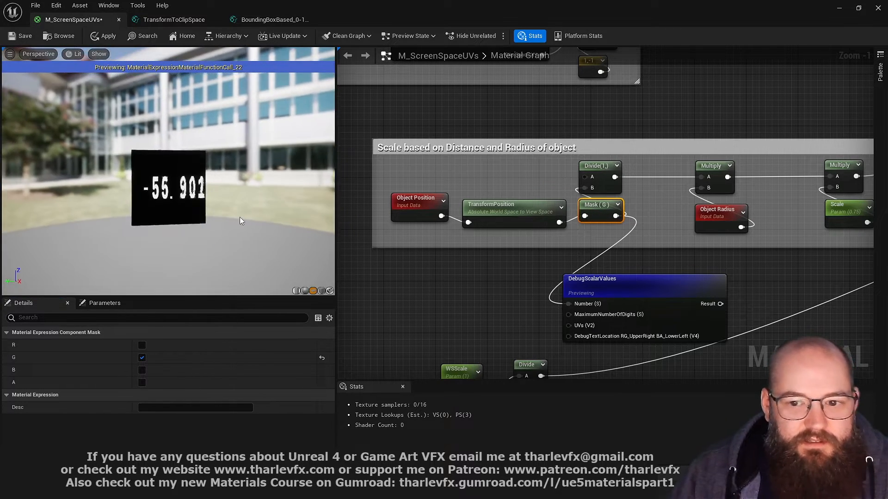
{"action": "mouse_move", "coordinate": [188, 201]}
{"action": "middle_mouse_down"}
{"action": "mouse_move", "coordinate": [91, 219]}
{"action": "mouse_move", "coordinate": [223, 235]}
{"action": "mouse_move", "coordinate": [196, 300]}
{"action": "mouse_move", "coordinate": [202, 130]}
{"action": "mouse_move", "coordinate": [188, 190]}
{"action": "middle_mouse_up"}
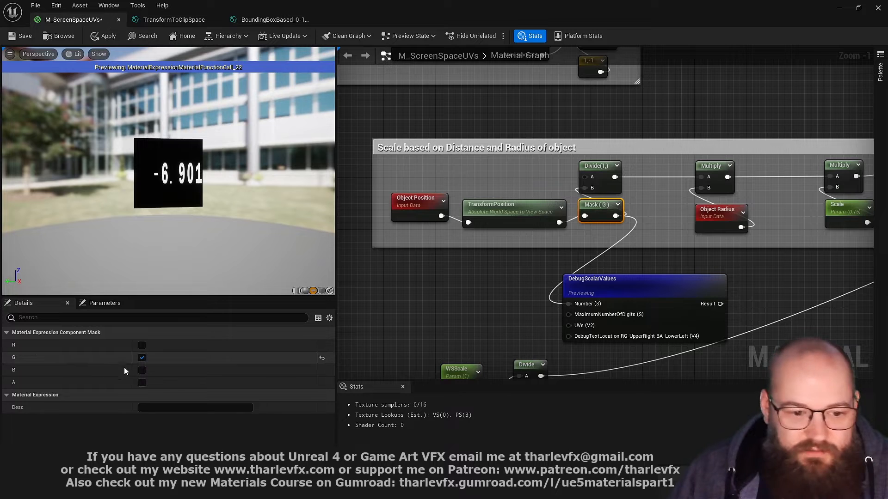
Set the component mask to the B channel only and check its debug value at a different camera distance
{"action": "left_click", "coordinate": [142, 358]}
{"action": "left_click", "coordinate": [142, 371]}
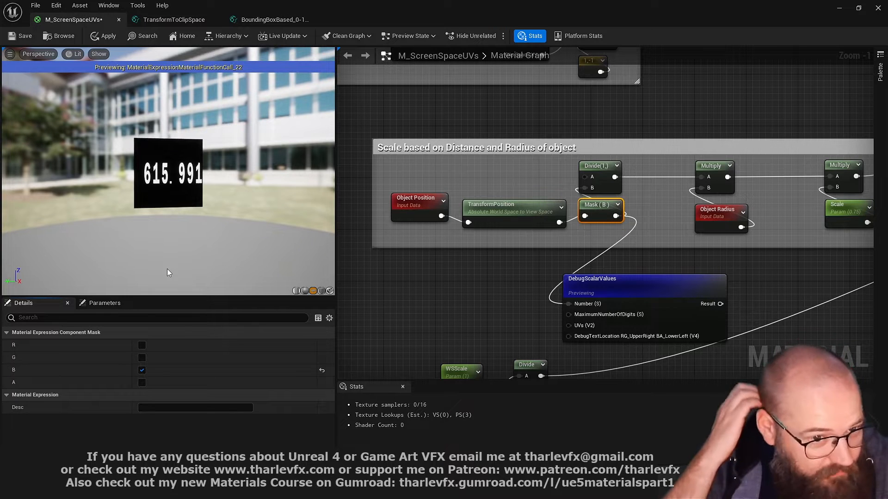
{"action": "left_click_drag", "start_coordinate": [168, 234], "coordinate": [179, 235]}
{"action": "right_click_drag", "start_coordinate": [168, 234], "coordinate": [168, 299]}
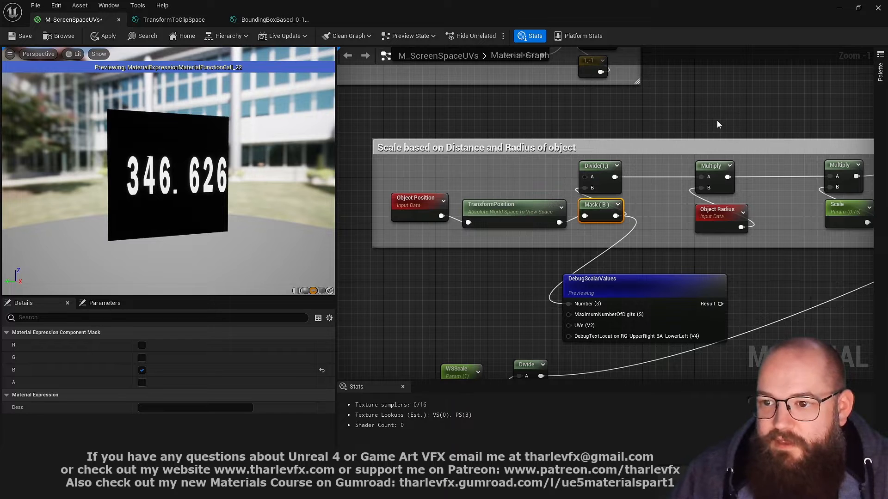
Move the Object Radius node and its Multiply out of the scale group, and wire Divide directly into the Scale Multiply's A input
{"action": "right_click_drag", "start_coordinate": [717, 124], "coordinate": [616, 164]}
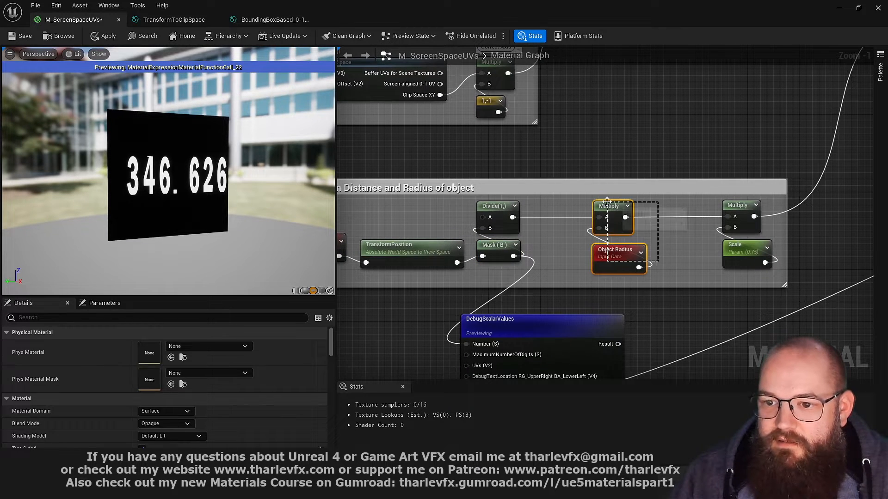
{"action": "left_click_drag", "start_coordinate": [607, 202], "coordinate": [641, 302]}
{"action": "left_click_drag", "start_coordinate": [512, 219], "coordinate": [745, 223]}
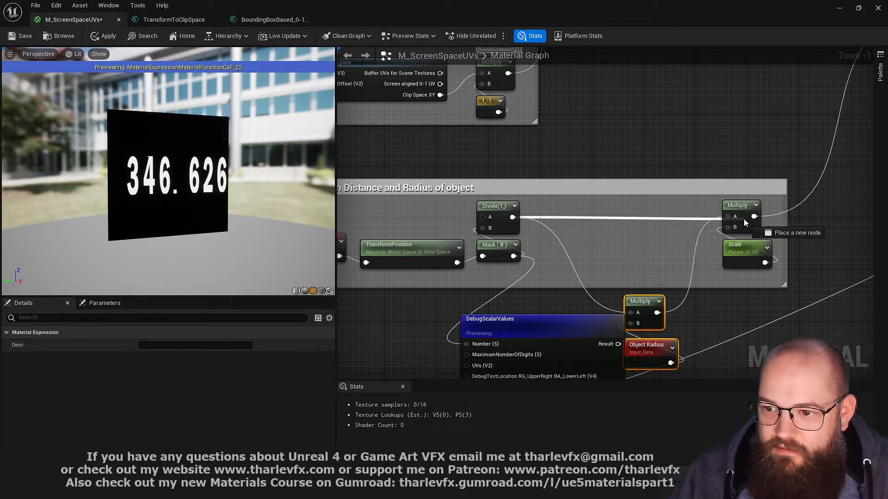
{"action": "left_click", "coordinate": [712, 141]}
Delete the DebugScalarValues node and move the grid Texture Sample closer to the ScaleUVsByCenter node
{"action": "right_click_drag", "start_coordinate": [712, 140], "coordinate": [726, 175]}
{"action": "left_click", "coordinate": [553, 360]}
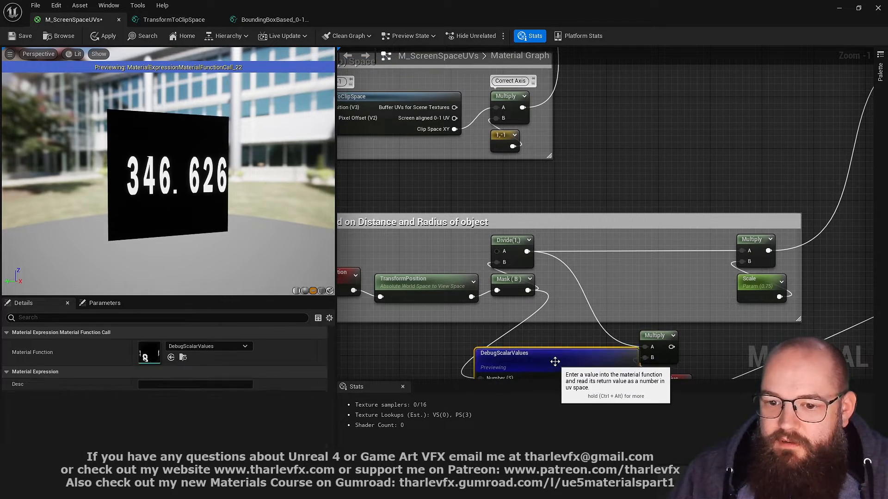
{"action": "key", "text": "Delete"}
{"action": "scroll", "coordinate": [575, 267], "scroll_direction": "down", "scroll_amount": 3}
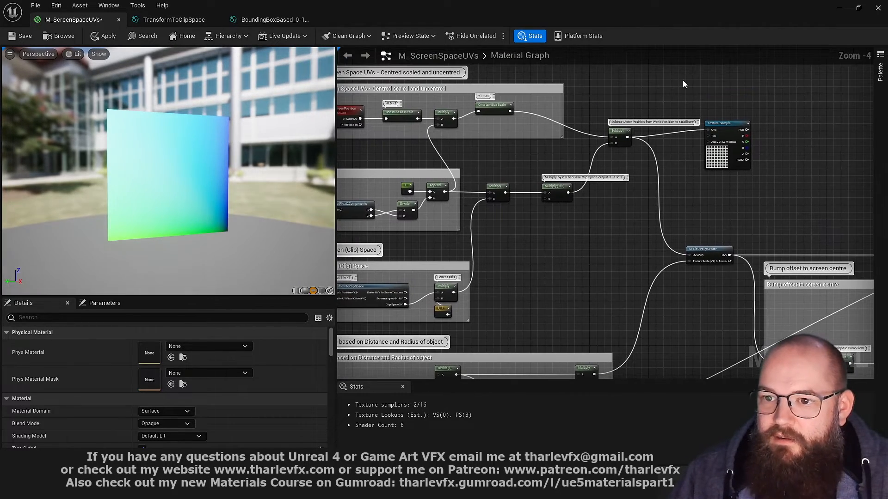
{"action": "left_click_drag", "start_coordinate": [715, 156], "coordinate": [775, 216]}
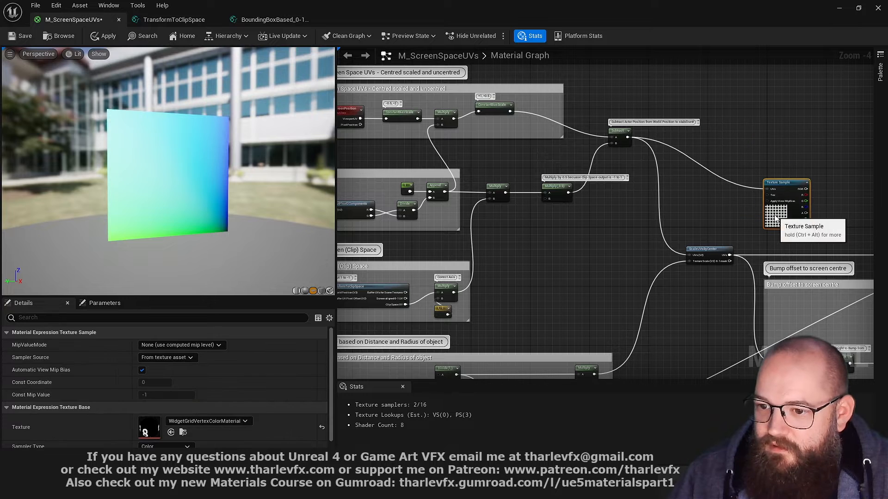
Preview the output of the ScaleUVsByCenter node on the plane
{"action": "left_click", "coordinate": [711, 257]}
{"action": "scroll", "coordinate": [711, 257], "scroll_direction": "up", "scroll_amount": 4}
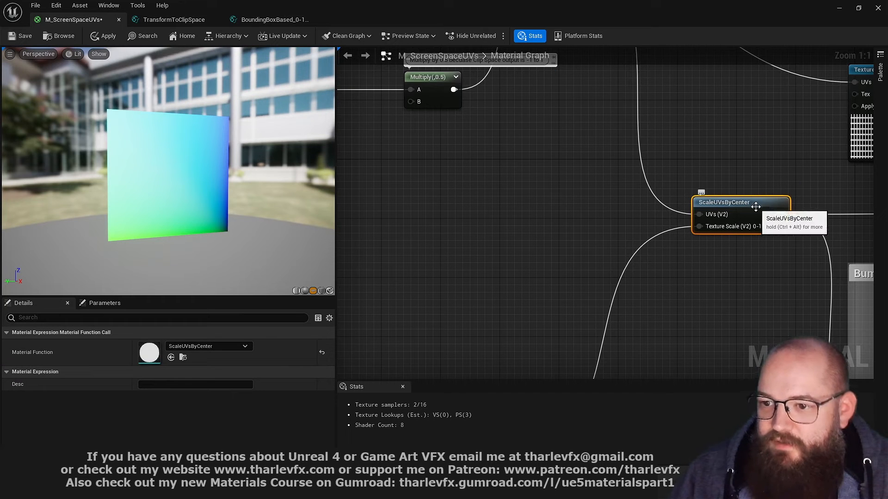
{"action": "scroll", "coordinate": [699, 275], "scroll_direction": "down", "scroll_amount": 1}
{"action": "right_click_drag", "start_coordinate": [698, 274], "coordinate": [647, 205]}
{"action": "left_click", "coordinate": [615, 211]}
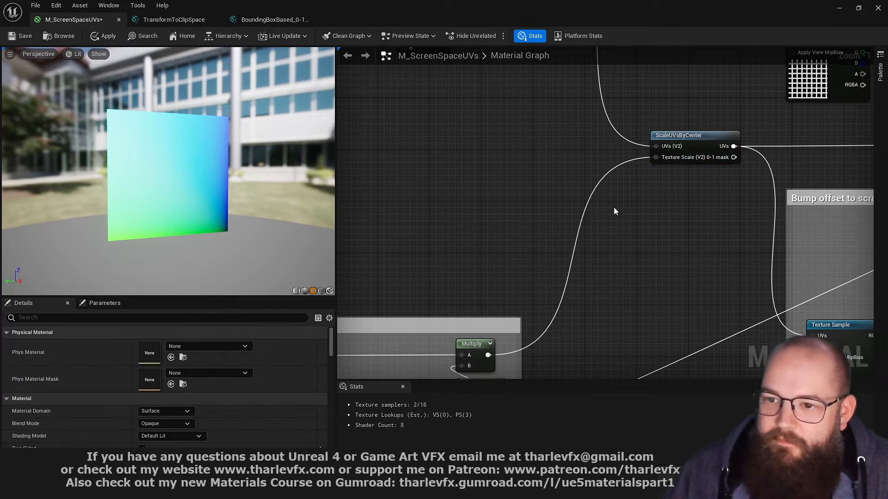
{"action": "left_click", "coordinate": [689, 137]}
{"action": "key", "text": "space"}
Connect the UVs output of ScaleUVsByCenter to the grid Texture Sample's UVs and preview that Texture Sample
{"action": "right_click_drag", "start_coordinate": [735, 104], "coordinate": [619, 174]}
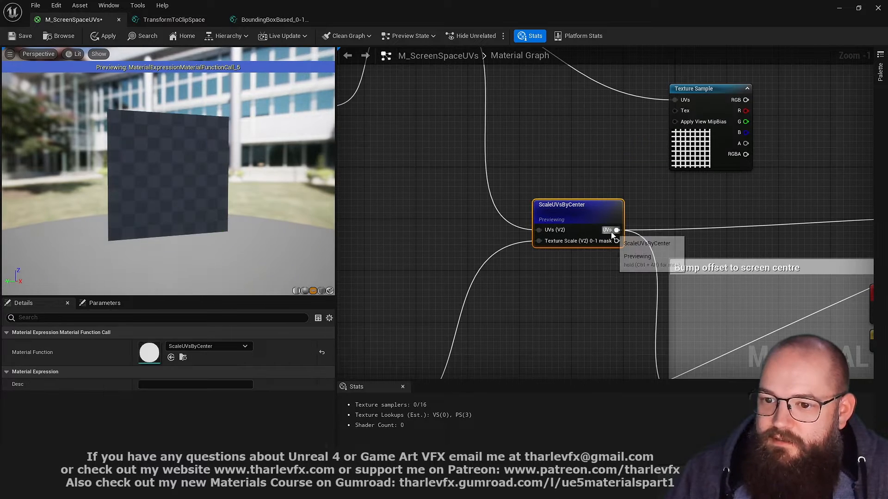
{"action": "left_click_drag", "start_coordinate": [614, 231], "coordinate": [678, 101]}
{"action": "left_click", "coordinate": [679, 109]}
{"action": "key", "text": "space"}
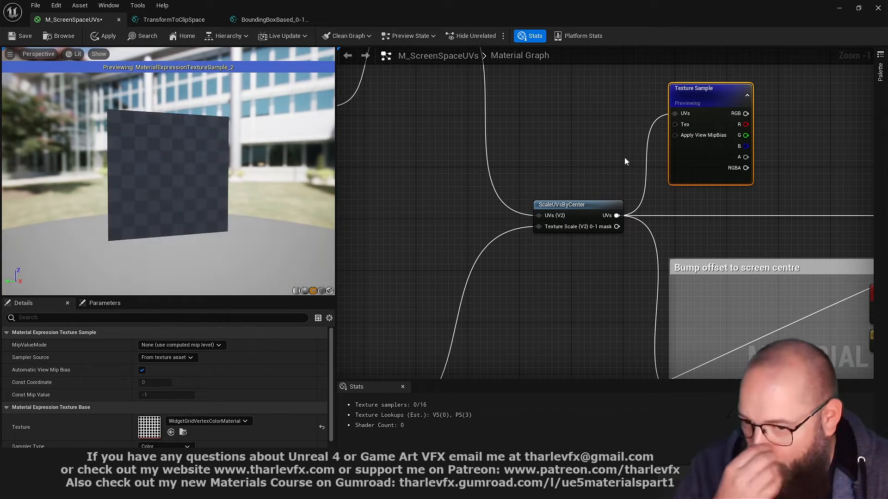
Try default values of 1024 and 4096 for the Scale parameter
{"action": "scroll", "coordinate": [208, 181], "scroll_direction": "down", "scroll_amount": 4}
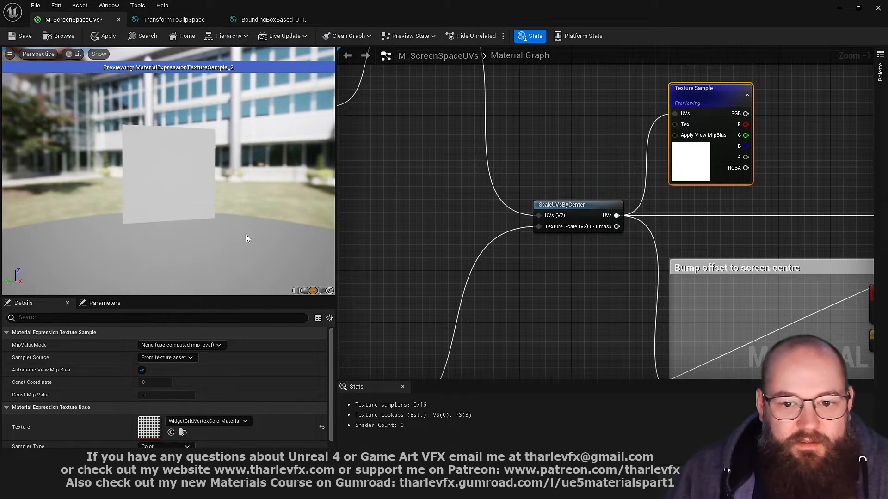
{"action": "scroll", "coordinate": [450, 325], "scroll_direction": "down", "scroll_amount": 1}
{"action": "right_click_drag", "start_coordinate": [450, 325], "coordinate": [535, 194]}
{"action": "scroll", "coordinate": [535, 195], "scroll_direction": "down", "scroll_amount": 2}
{"action": "left_click", "coordinate": [535, 291]}
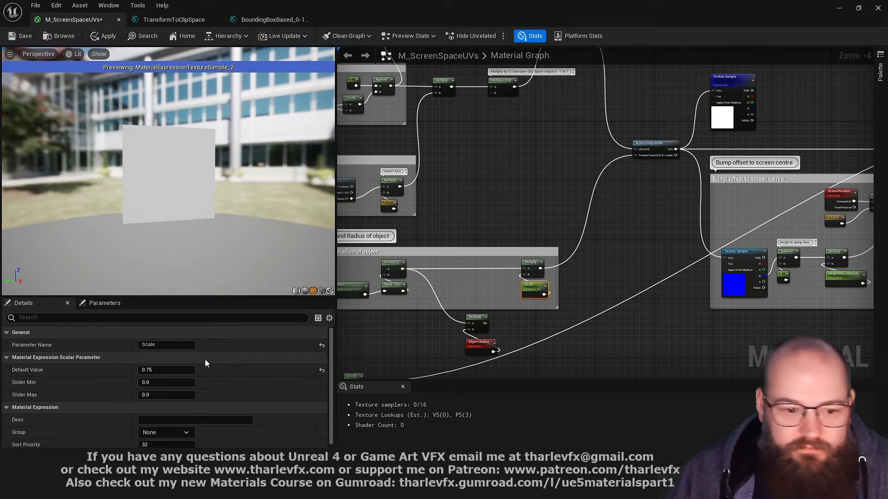
{"action": "type", "text": "1024"}
{"action": "key", "text": "Return"}
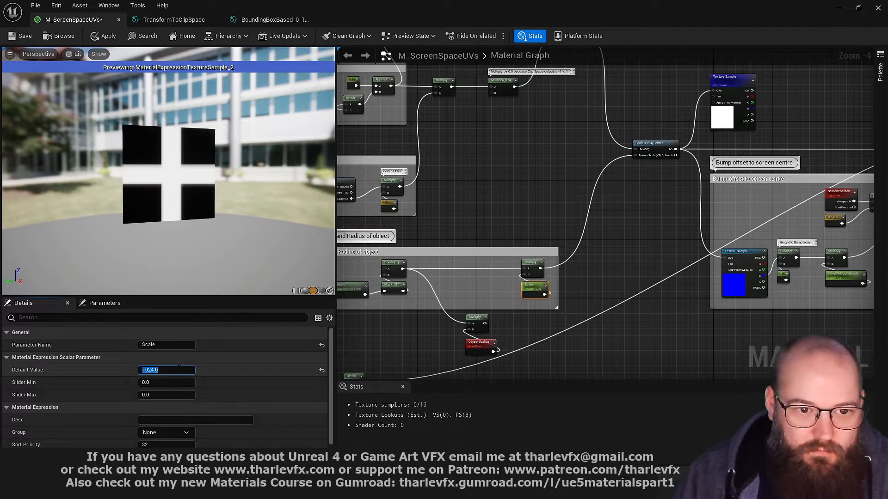
{"action": "key", "text": "Return"}
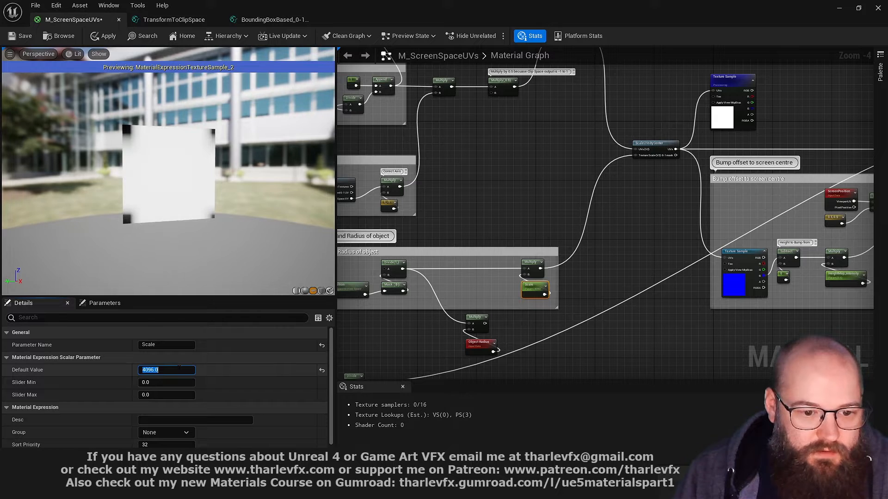
Set the Scale parameter's default value to 128 and check the grid on the plane at near and far distances
{"action": "right_click_drag", "start_coordinate": [203, 190], "coordinate": [202, 155]}
{"action": "left_click_drag", "start_coordinate": [202, 190], "coordinate": [222, 192]}
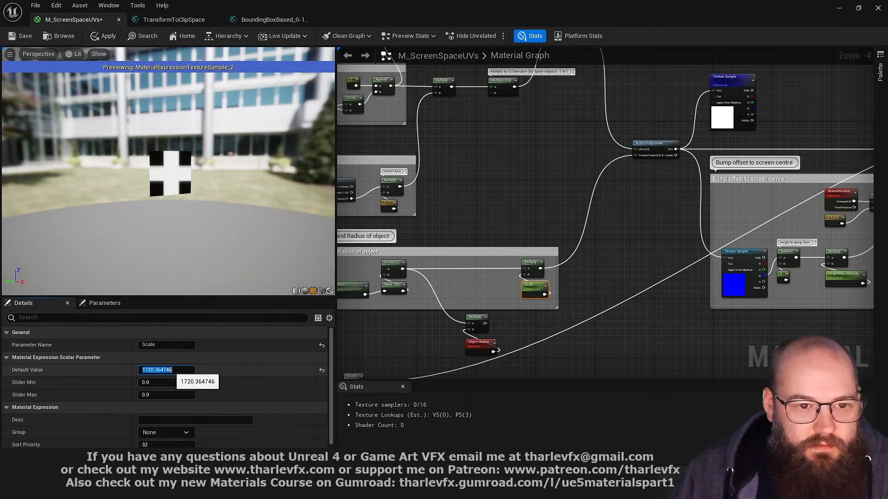
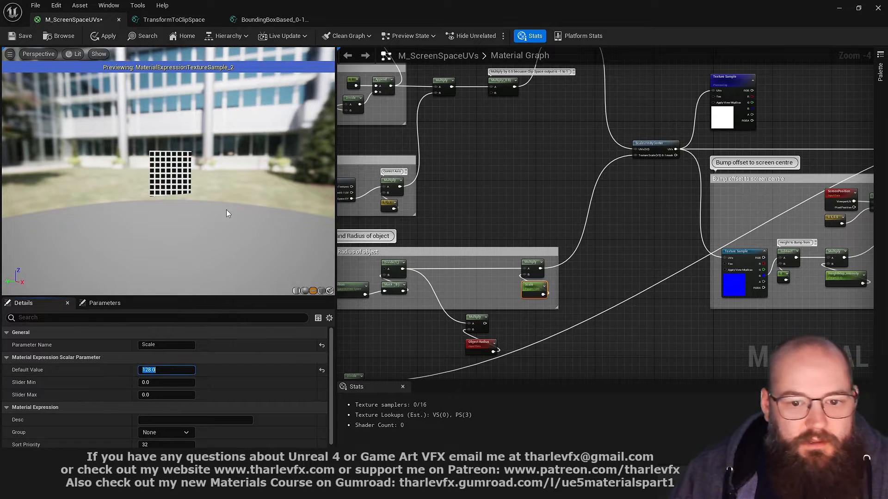
{"action": "right_click_drag", "start_coordinate": [202, 190], "coordinate": [202, 220]}
{"action": "left_click_drag", "start_coordinate": [202, 190], "coordinate": [220, 190]}
{"action": "left_click", "coordinate": [362, 303]}
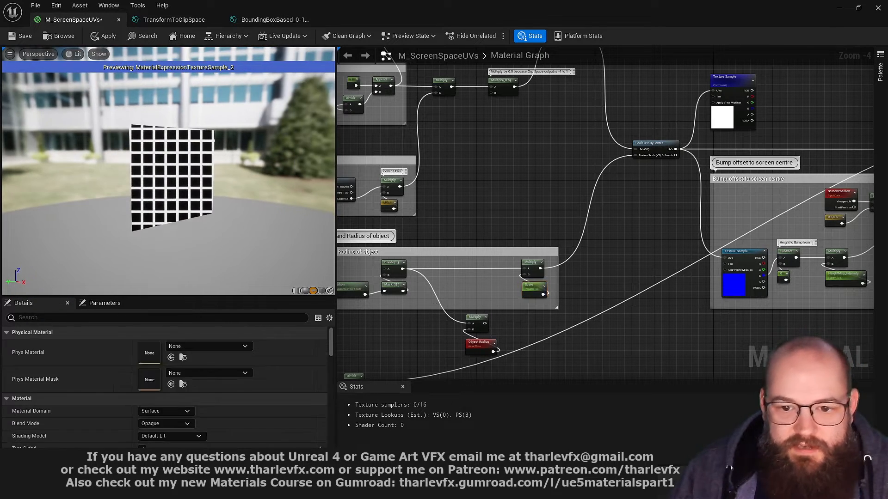
Select the Object Position, TransformPosition and Mask (B) nodes together and examine the grid on the plane from another angle
{"action": "scroll", "coordinate": [362, 297], "scroll_direction": "up", "scroll_amount": 4}
{"action": "right_click_drag", "start_coordinate": [362, 298], "coordinate": [570, 260]}
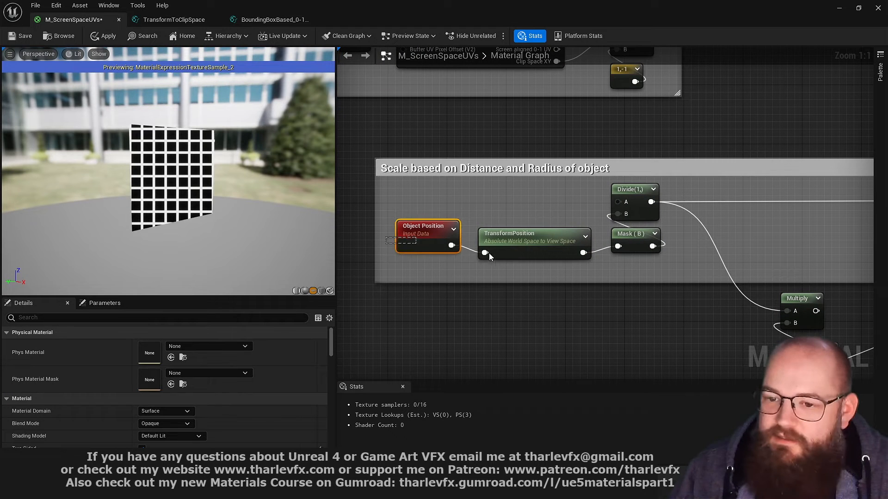
{"action": "left_click_drag", "start_coordinate": [625, 261], "coordinate": [621, 262]}
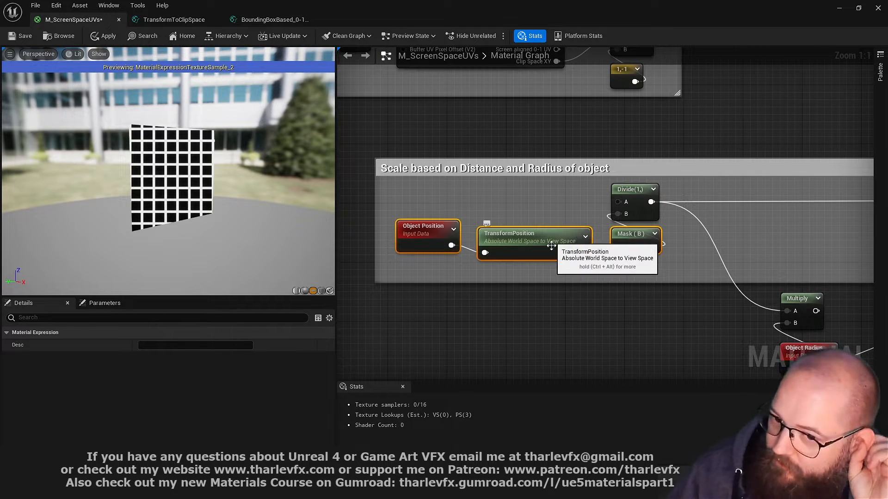
{"action": "left_click_drag", "start_coordinate": [191, 189], "coordinate": [155, 178]}
{"action": "mouse_move", "coordinate": [191, 189]}
{"action": "right_mouse_down"}
{"action": "mouse_move", "coordinate": [191, 232]}
{"action": "mouse_move", "coordinate": [191, 201]}
{"action": "right_mouse_up"}
Bypass Divide by connecting Mask (B) to the A input of the Scale Multiply, and check the preview at different distances
{"action": "right_click_drag", "start_coordinate": [601, 211], "coordinate": [469, 258]}
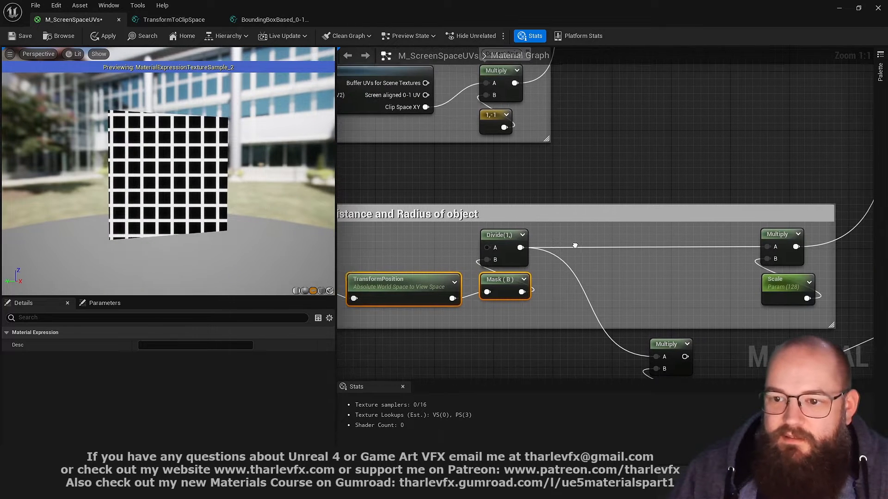
{"action": "left_click", "coordinate": [515, 259]}
{"action": "left_click_drag", "start_coordinate": [520, 293], "coordinate": [764, 246]}
{"action": "left_click", "coordinate": [419, 268]}
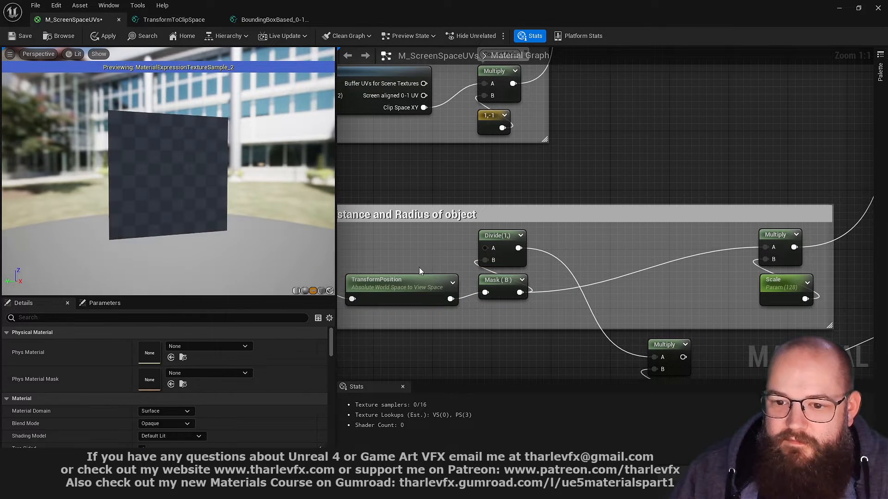
{"action": "left_click_drag", "start_coordinate": [165, 194], "coordinate": [138, 193]}
{"action": "right_click_drag", "start_coordinate": [165, 194], "coordinate": [165, 241]}
{"action": "right_click_drag", "start_coordinate": [257, 218], "coordinate": [258, 185]}
Set the Scale parameter's default value to 4096
{"action": "left_click", "coordinate": [774, 289]}
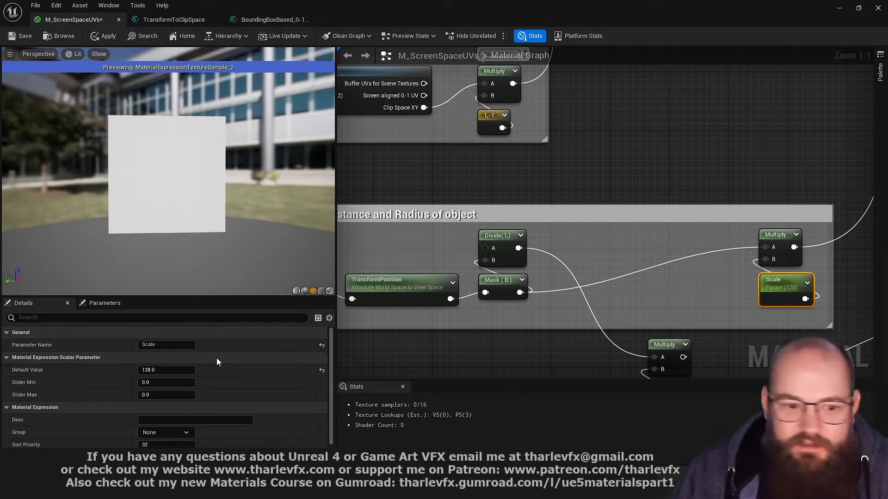
{"action": "type", "text": "409"}
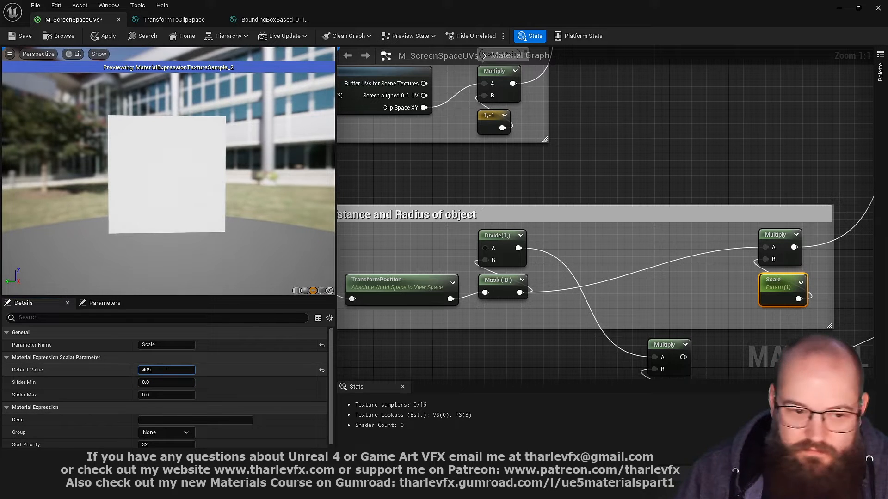
{"action": "type", "text": "6"}
{"action": "key", "text": "Return"}
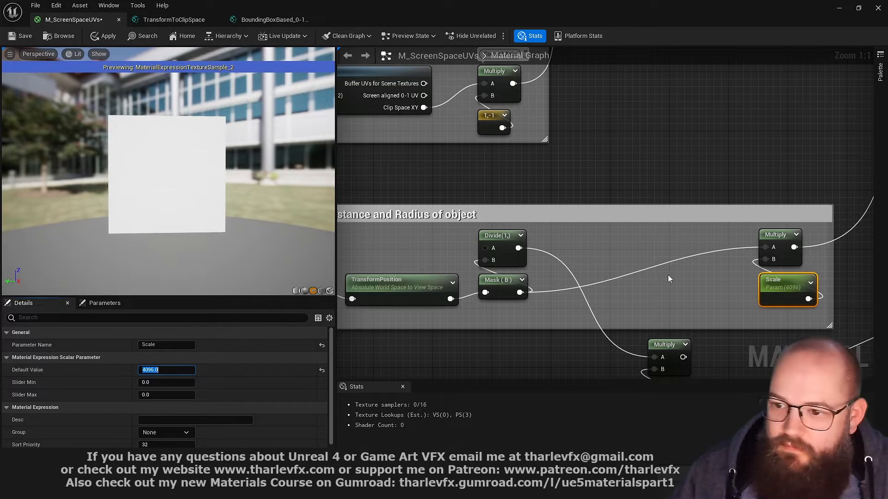
{"action": "left_click", "coordinate": [581, 296]}
Add a DebugScalarValues node below the scale group, connect Mask (B) to its Number input and preview it
{"action": "scroll", "coordinate": [601, 294], "scroll_direction": "down", "scroll_amount": 3}
{"action": "right_click_drag", "start_coordinate": [647, 226], "coordinate": [642, 205]}
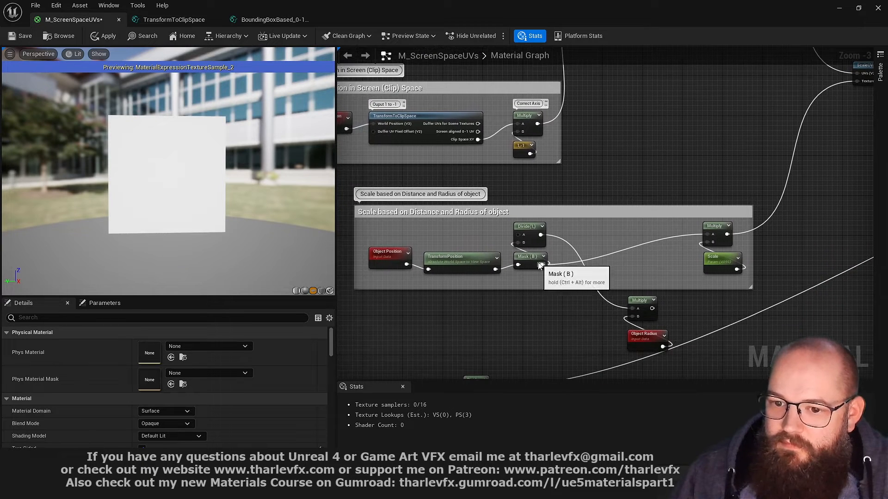
{"action": "right_click", "coordinate": [469, 312]}
{"action": "type", "text": "debug"}
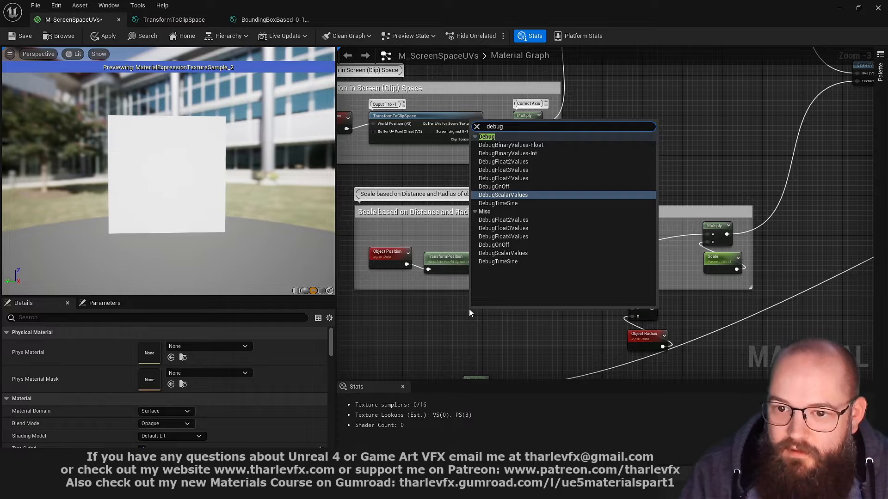
{"action": "key", "text": "Return"}
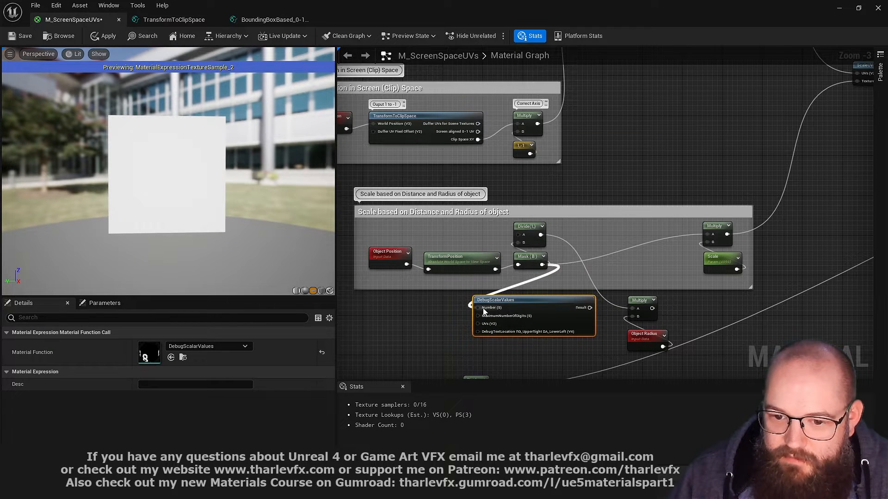
{"action": "left_click_drag", "start_coordinate": [484, 312], "coordinate": [478, 308]}
{"action": "key", "text": "space"}
Examine how the Mask (B) debug value on the plane changes as the camera moves nearer and farther
{"action": "left_click_drag", "start_coordinate": [124, 199], "coordinate": [132, 199]}
{"action": "right_click_drag", "start_coordinate": [124, 199], "coordinate": [153, 189]}
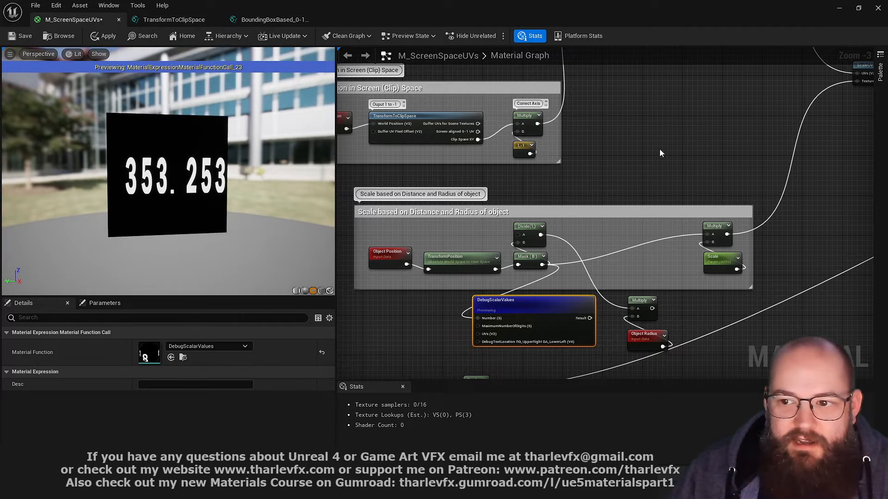
{"action": "right_click_drag", "start_coordinate": [743, 137], "coordinate": [655, 184]}
{"action": "right_click_drag", "start_coordinate": [357, 230], "coordinate": [437, 192]}
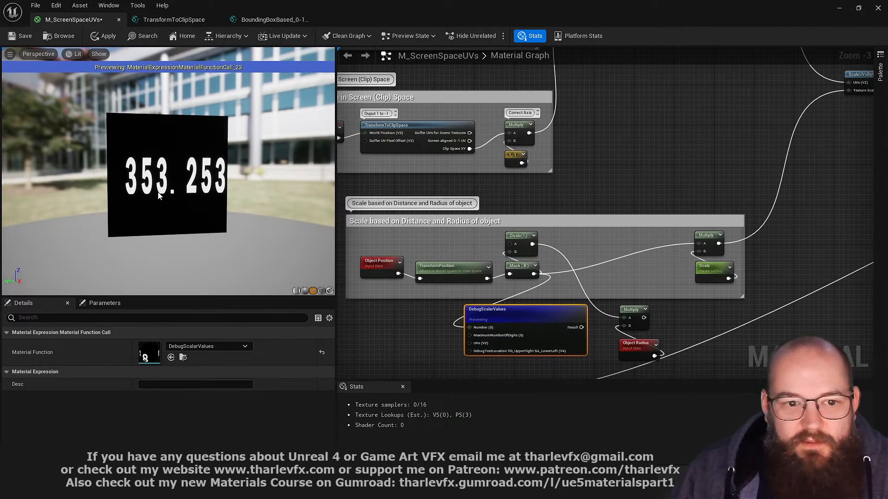
{"action": "right_click_drag", "start_coordinate": [159, 193], "coordinate": [159, 226]}
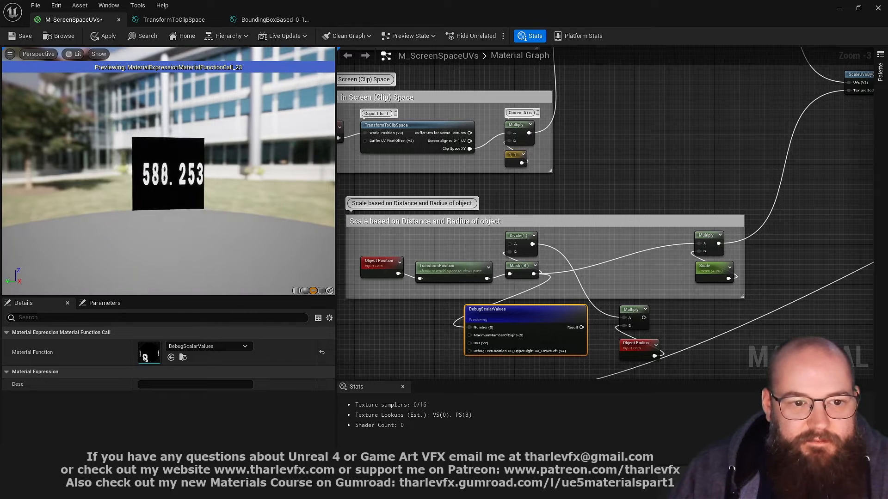
{"action": "right_click_drag", "start_coordinate": [165, 177], "coordinate": [165, 139]}
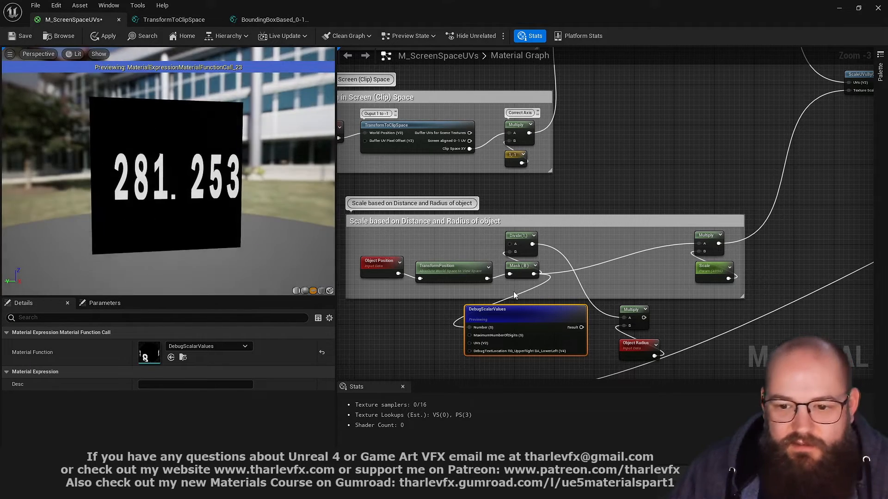
Reconnect Divide to the Scale Multiply's A input, feed that Multiply into the DebugScalarValues Number input, and check the preview from farther away
{"action": "left_click", "coordinate": [518, 237]}
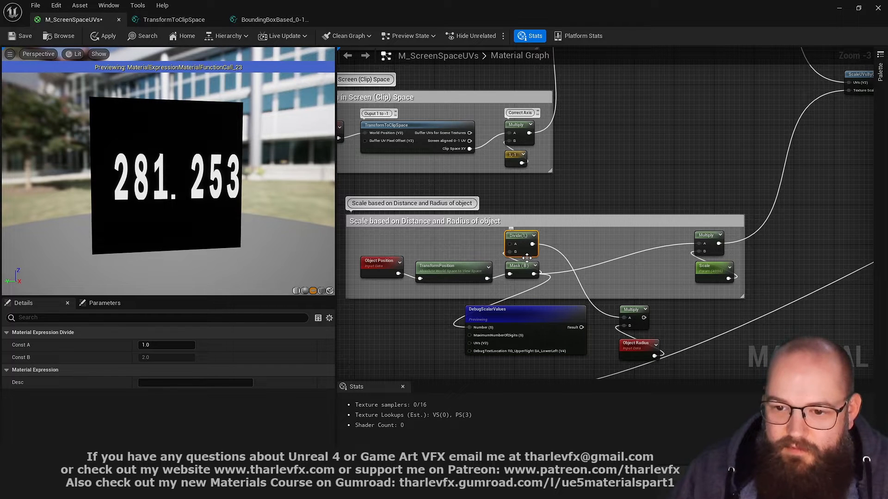
{"action": "left_click", "coordinate": [634, 245]}
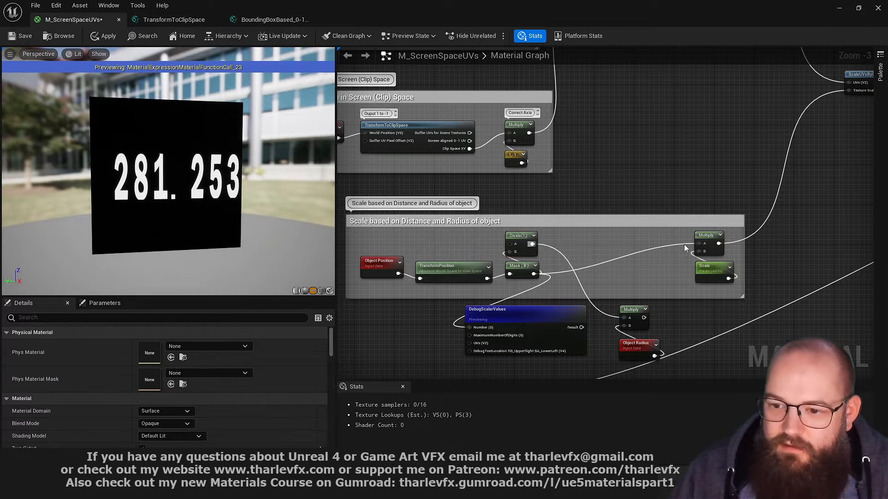
{"action": "left_click_drag", "start_coordinate": [684, 244], "coordinate": [473, 331]}
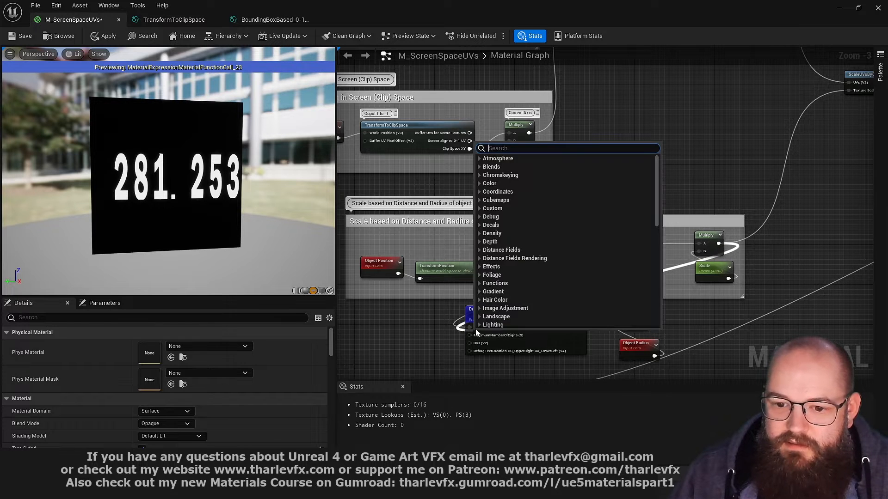
{"action": "left_click", "coordinate": [460, 324]}
{"action": "left_click_drag", "start_coordinate": [732, 259], "coordinate": [718, 245]}
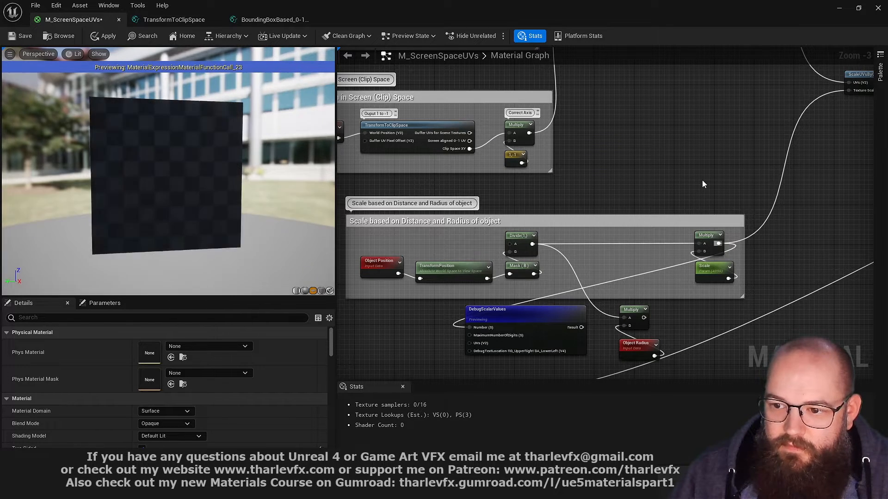
{"action": "left_click_drag", "start_coordinate": [168, 199], "coordinate": [168, 199]}
{"action": "right_click_drag", "start_coordinate": [168, 199], "coordinate": [195, 197]}
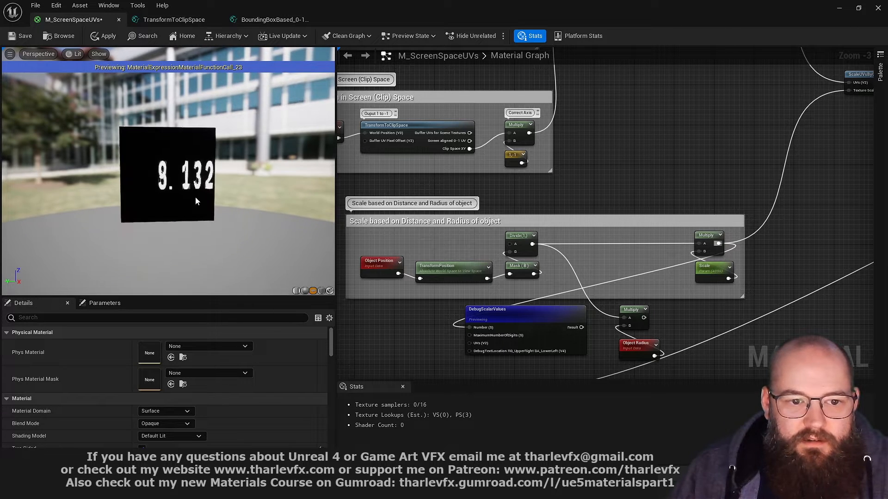
Preview the grid Texture Sample driven by ScaleUVsByCenter and view it on the plane from farther away
{"action": "right_click_drag", "start_coordinate": [783, 135], "coordinate": [654, 213]}
{"action": "left_click", "coordinate": [827, 65]}
{"action": "key", "text": "space"}
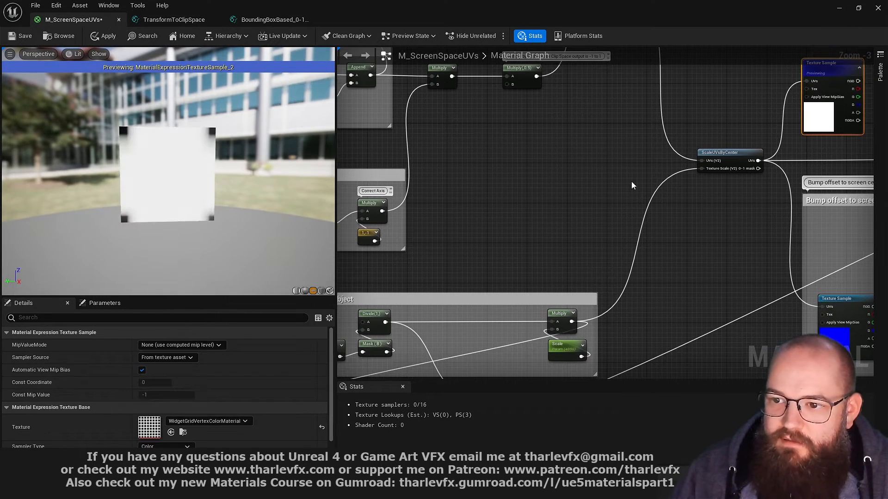
{"action": "mouse_move", "coordinate": [168, 180]}
{"action": "right_mouse_down"}
{"action": "mouse_move", "coordinate": [169, 152]}
{"action": "mouse_move", "coordinate": [169, 234]}
{"action": "mouse_move", "coordinate": [169, 169]}
{"action": "mouse_move", "coordinate": [168, 194]}
{"action": "right_mouse_up"}
Set the Scale parameter's default value to 128 and check the grid on the preview plane at different angles and distances
{"action": "left_click", "coordinate": [565, 348]}
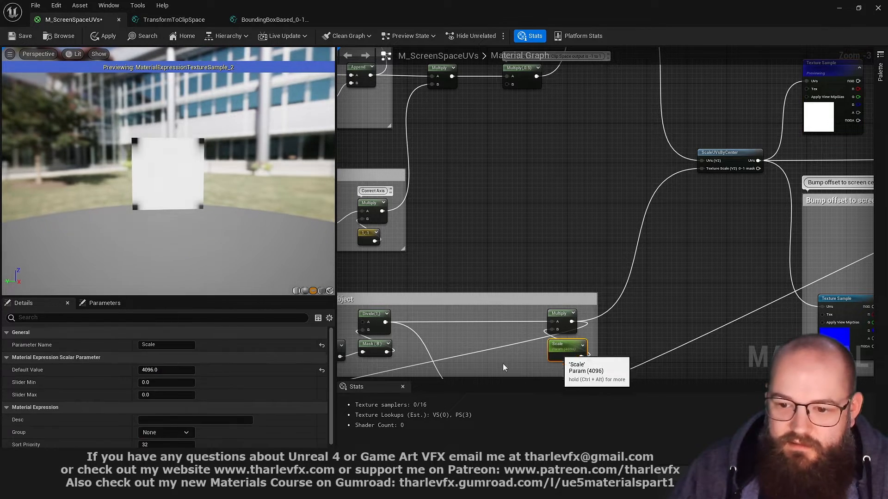
{"action": "left_click", "coordinate": [164, 370]}
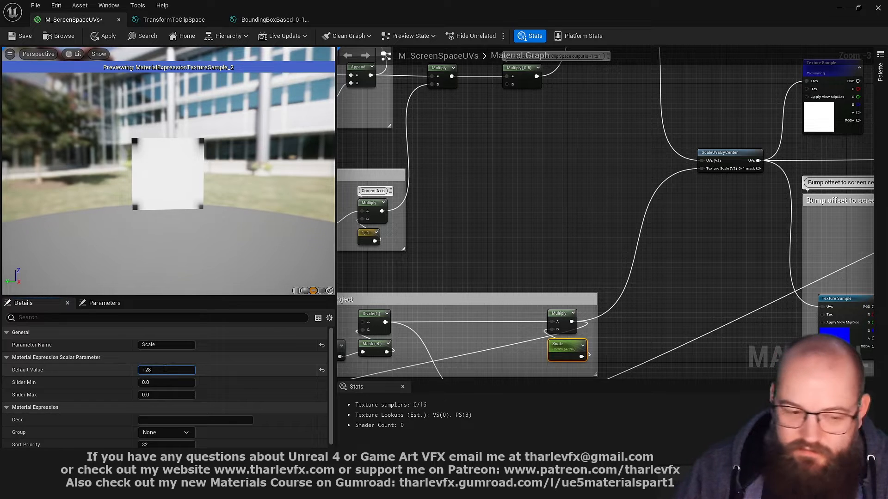
{"action": "type", "text": "128"}
{"action": "key", "text": "Return"}
{"action": "left_click_drag", "start_coordinate": [171, 183], "coordinate": [186, 180]}
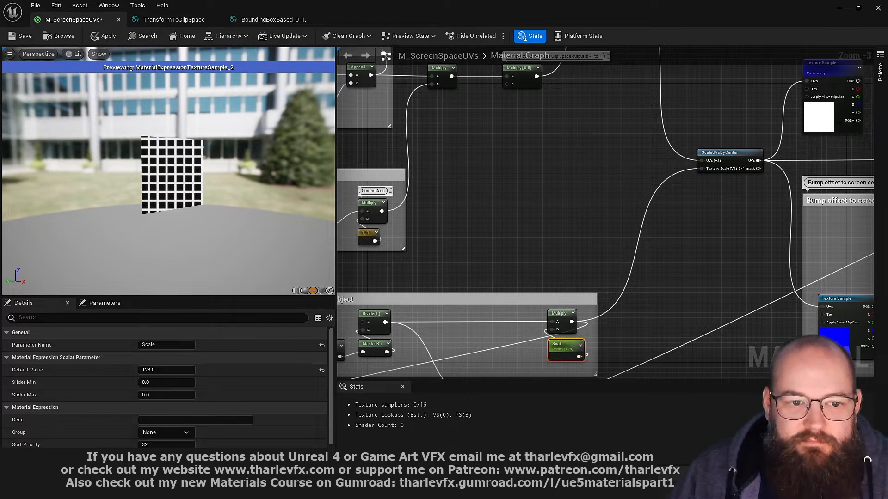
{"action": "left_click_drag", "start_coordinate": [165, 143], "coordinate": [148, 143]}
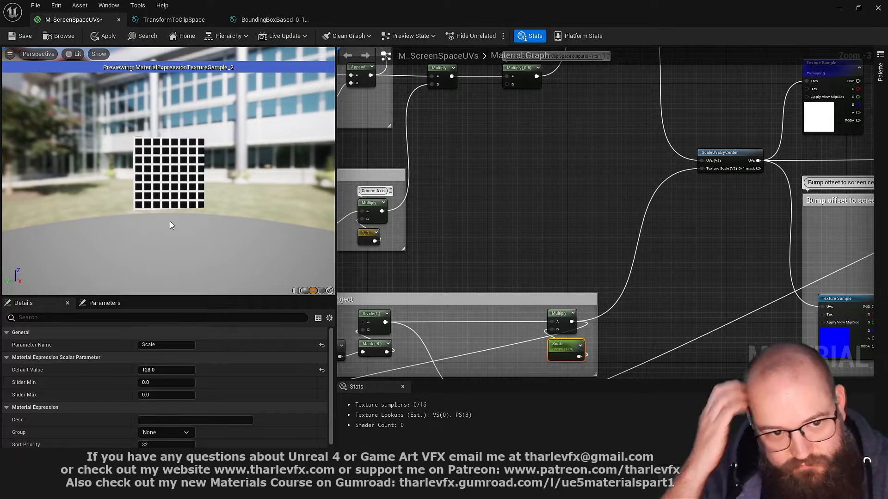
{"action": "right_click_drag", "start_coordinate": [148, 213], "coordinate": [159, 271]}
Review the Object Position, TransformPosition and Mask (B) nodes and examine the grid on the plane from several angles
{"action": "right_click_drag", "start_coordinate": [369, 283], "coordinate": [526, 172]}
{"action": "left_click", "coordinate": [381, 231]}
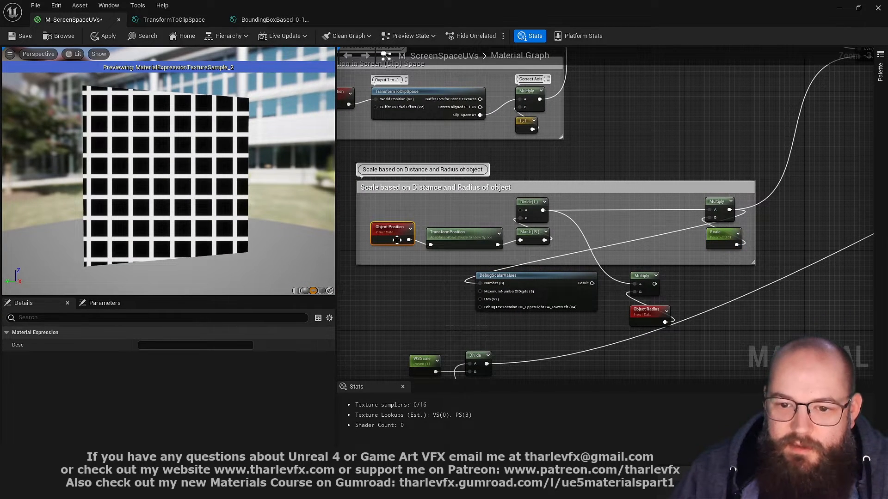
{"action": "left_click", "coordinate": [521, 233]}
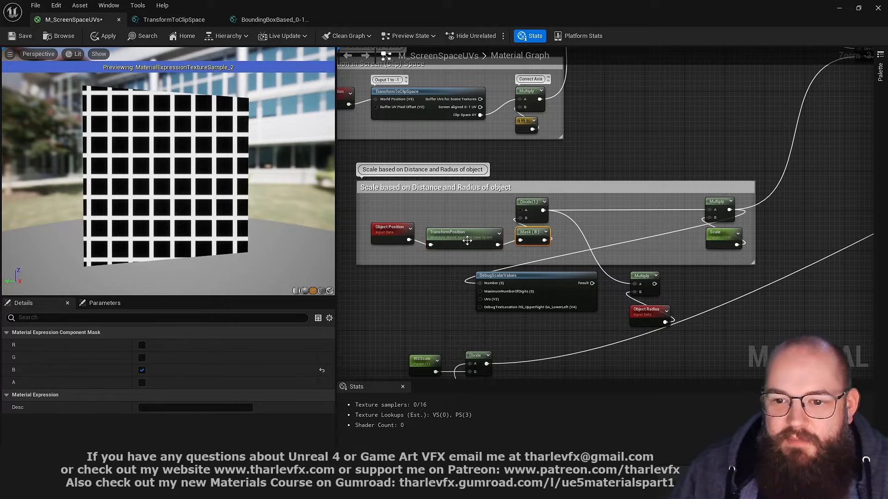
{"action": "left_click_drag", "start_coordinate": [158, 195], "coordinate": [171, 198]}
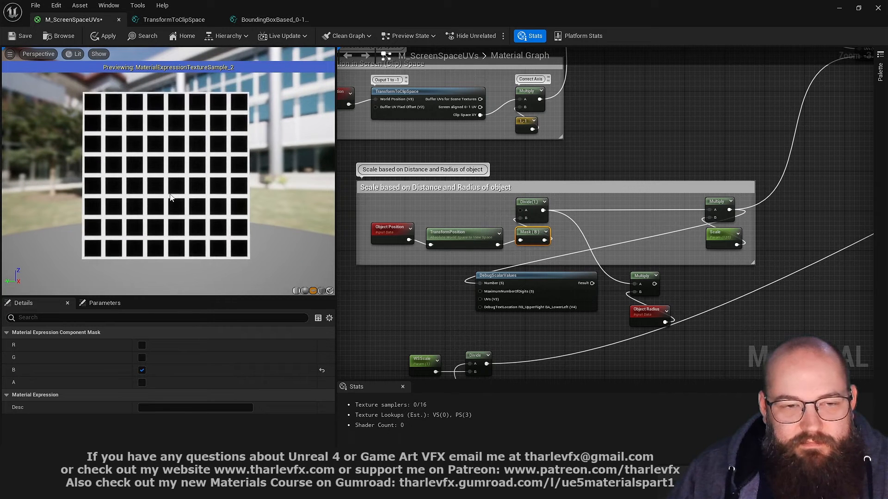
{"action": "mouse_move", "coordinate": [177, 193]}
{"action": "right_mouse_down"}
{"action": "mouse_move", "coordinate": [178, 227]}
{"action": "mouse_move", "coordinate": [178, 198]}
{"action": "right_mouse_up"}
{"action": "left_click_drag", "start_coordinate": [177, 198], "coordinate": [189, 226]}
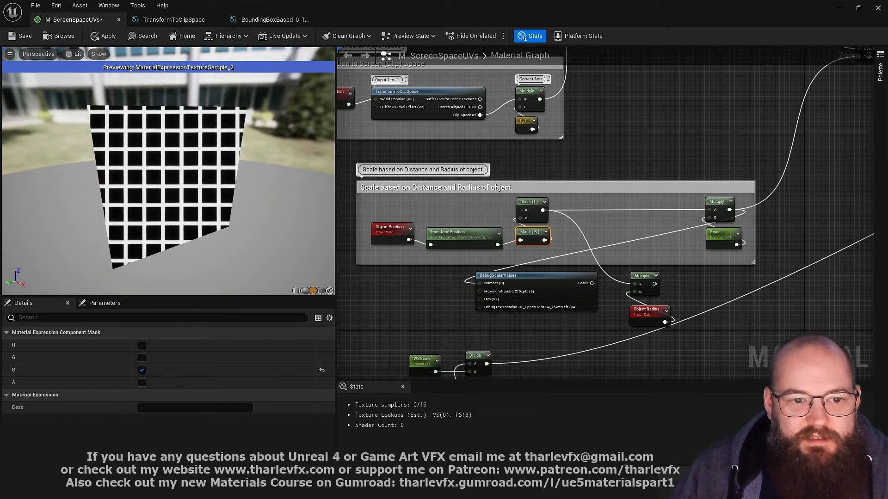
{"action": "right_click_drag", "start_coordinate": [189, 225], "coordinate": [190, 213]}
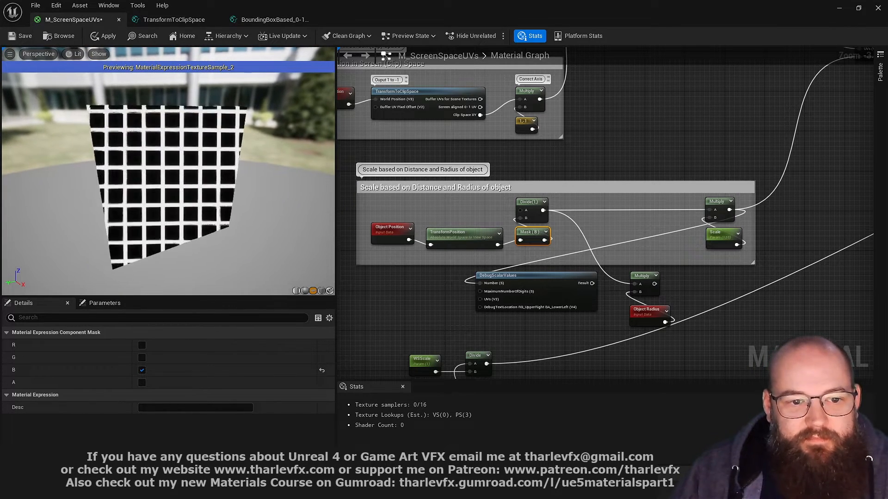
{"action": "mouse_move", "coordinate": [189, 214]}
{"action": "left_mouse_down"}
{"action": "mouse_move", "coordinate": [171, 208]}
{"action": "mouse_move", "coordinate": [194, 206]}
{"action": "left_mouse_up"}
{"action": "mouse_move", "coordinate": [195, 206]}
{"action": "right_mouse_down"}
{"action": "mouse_move", "coordinate": [194, 231]}
{"action": "mouse_move", "coordinate": [194, 205]}
{"action": "right_mouse_up"}
{"action": "mouse_move", "coordinate": [194, 205]}
{"action": "left_mouse_down"}
{"action": "mouse_move", "coordinate": [213, 203]}
{"action": "mouse_move", "coordinate": [203, 206]}
{"action": "left_mouse_up"}
Apply the material changes and switch to the FirstPersonMap level
{"action": "left_click", "coordinate": [630, 137]}
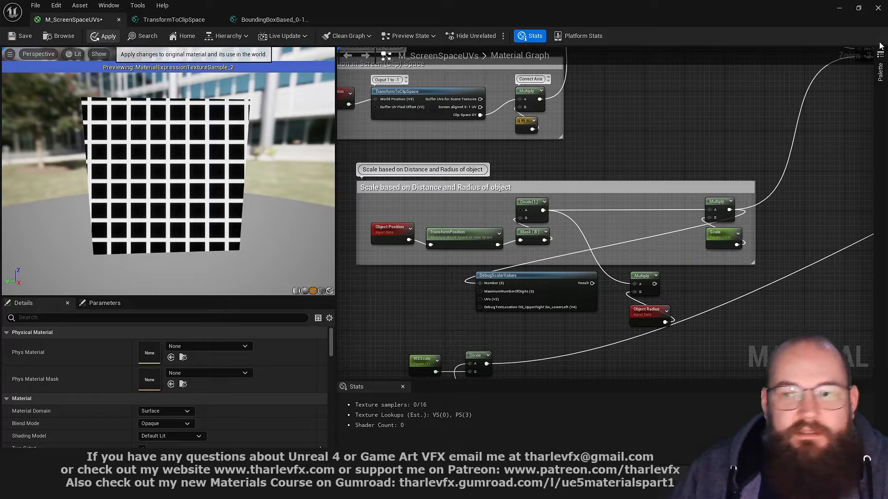
{"action": "left_click", "coordinate": [860, 10]}
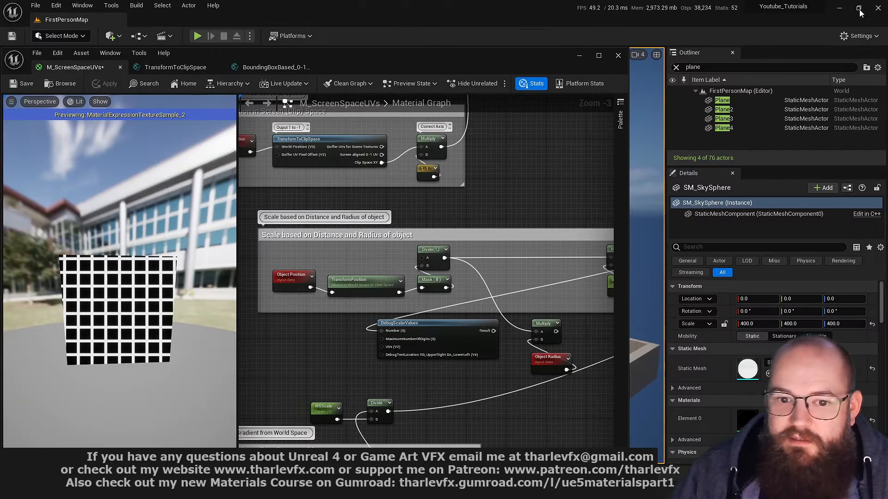
{"action": "left_click", "coordinate": [579, 56]}
Delete SM_SkySphere and the oversized SM_ChamferCube19 from the level
{"action": "left_click_drag", "start_coordinate": [405, 298], "coordinate": [286, 314], "text": "alt"}
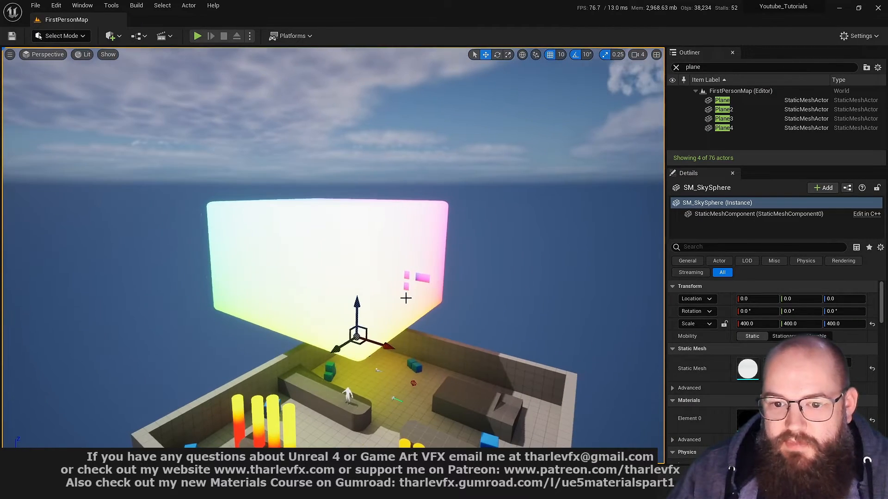
{"action": "key", "text": "Delete"}
{"action": "left_click", "coordinate": [405, 287]}
{"action": "left_click", "coordinate": [395, 304]}
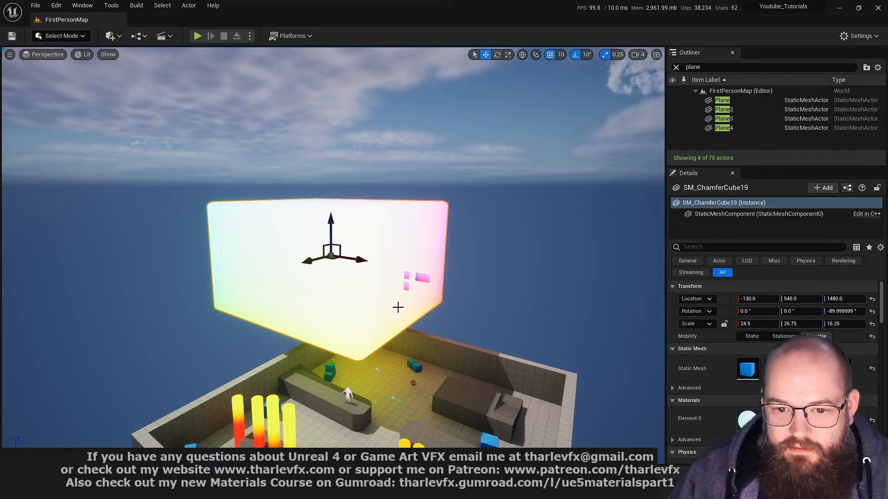
{"action": "key", "text": "Delete"}
Select Plane3, focus the view on it and frame it together with the neighbouring planes
{"action": "left_click", "coordinate": [405, 289]}
{"action": "key", "text": "f"}
{"action": "left_click_drag", "start_coordinate": [405, 289], "coordinate": [490, 278], "text": "alt"}
{"action": "scroll", "coordinate": [405, 289], "scroll_direction": "down", "scroll_amount": 8}
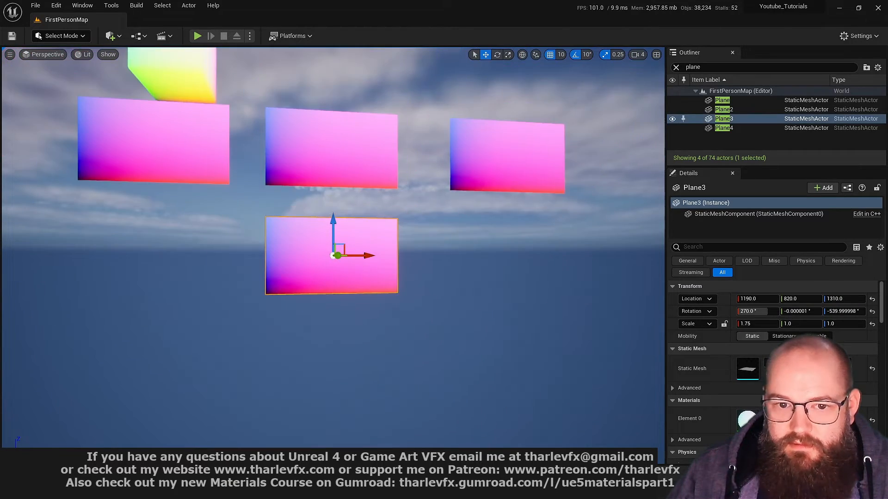
{"action": "left_click_drag", "start_coordinate": [406, 289], "coordinate": [393, 287], "text": "alt"}
In the M_ScreenSpaceUVs graph, connect the grid Texture Sample's RGB output to Emissive Color and apply the material
{"action": "key", "text": "alt+Tab"}
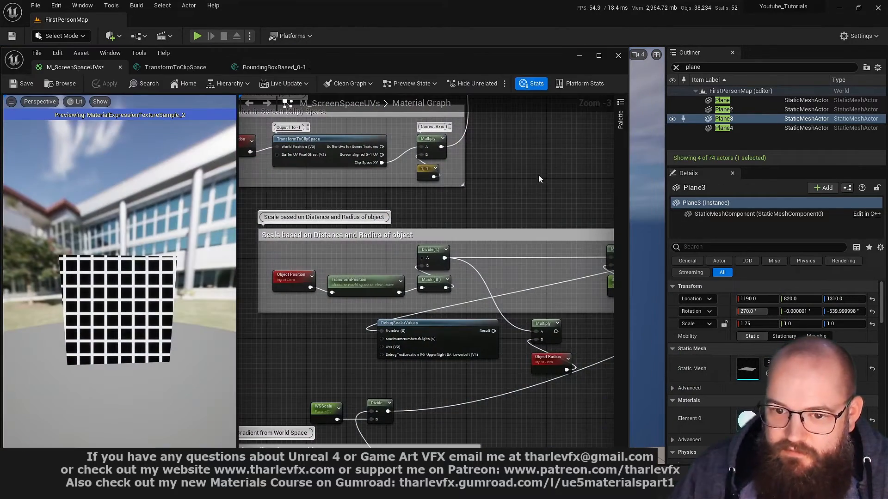
{"action": "left_click", "coordinate": [598, 55]}
{"action": "right_click_drag", "start_coordinate": [776, 151], "coordinate": [373, 288]}
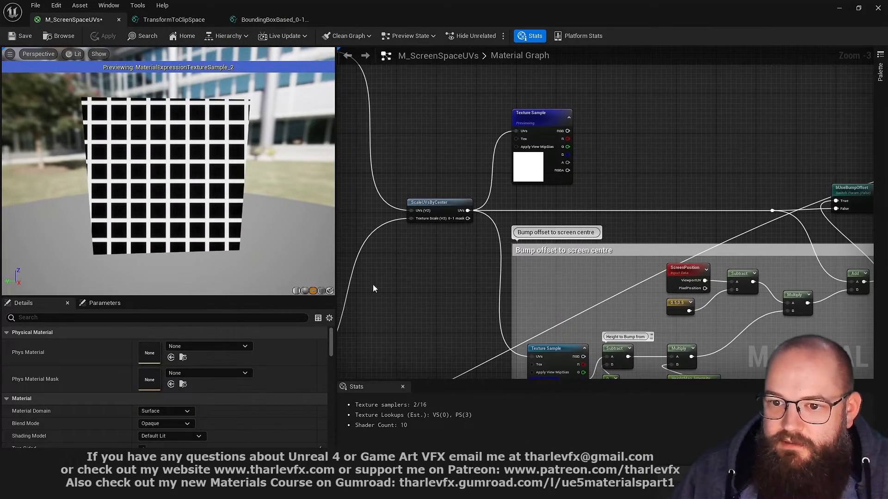
{"action": "right_click", "coordinate": [567, 139]}
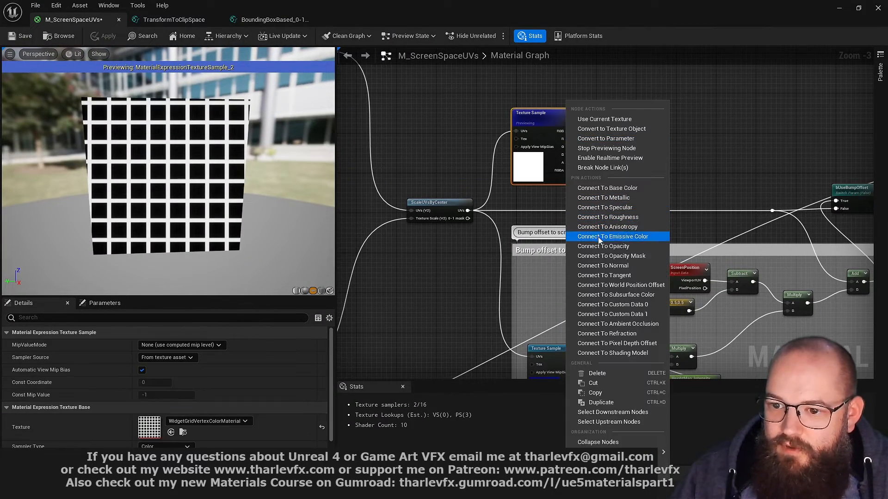
{"action": "left_click", "coordinate": [613, 236]}
{"action": "left_click", "coordinate": [105, 36]}
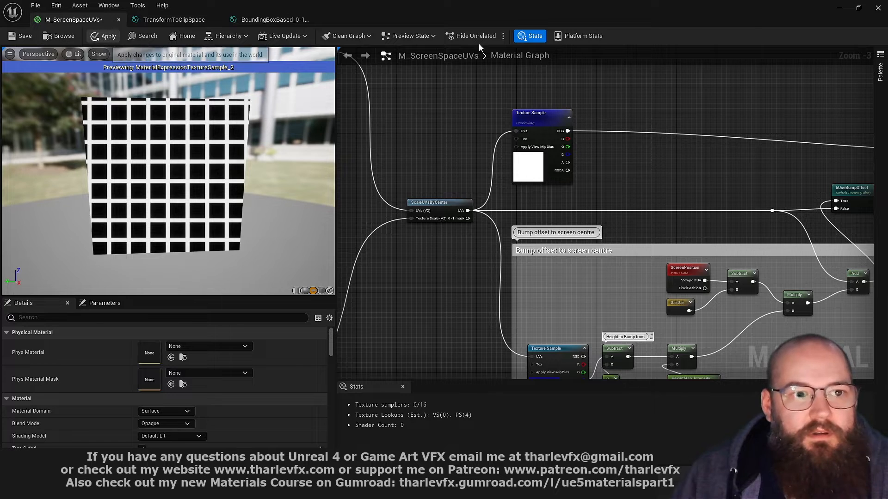
Return to the level and compare the grid on the planes and cube from different distances and angles
{"action": "left_click", "coordinate": [839, 9]}
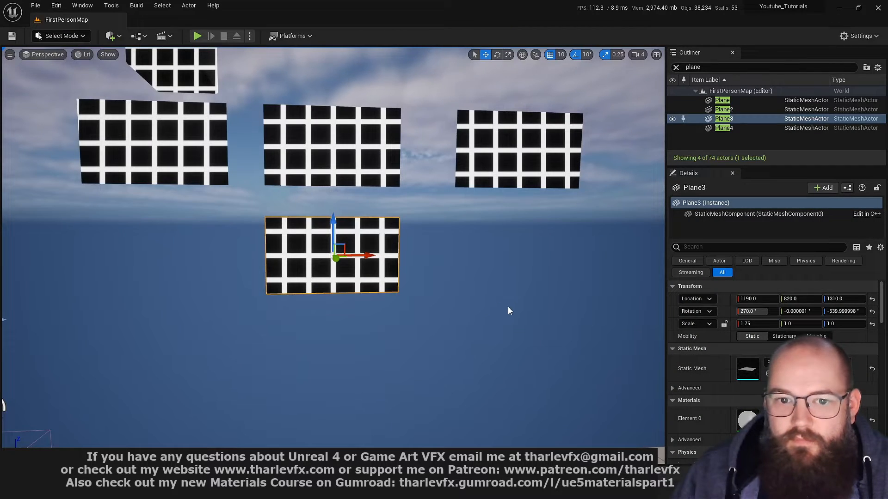
{"action": "right_click_drag", "start_coordinate": [483, 283], "coordinate": [421, 283], "text": "alt"}
{"action": "left_click_drag", "start_coordinate": [484, 283], "coordinate": [453, 291], "text": "alt"}
{"action": "middle_click_drag", "start_coordinate": [484, 283], "coordinate": [504, 277], "text": "alt"}
{"action": "right_click_drag", "start_coordinate": [484, 283], "coordinate": [502, 283], "text": "alt"}
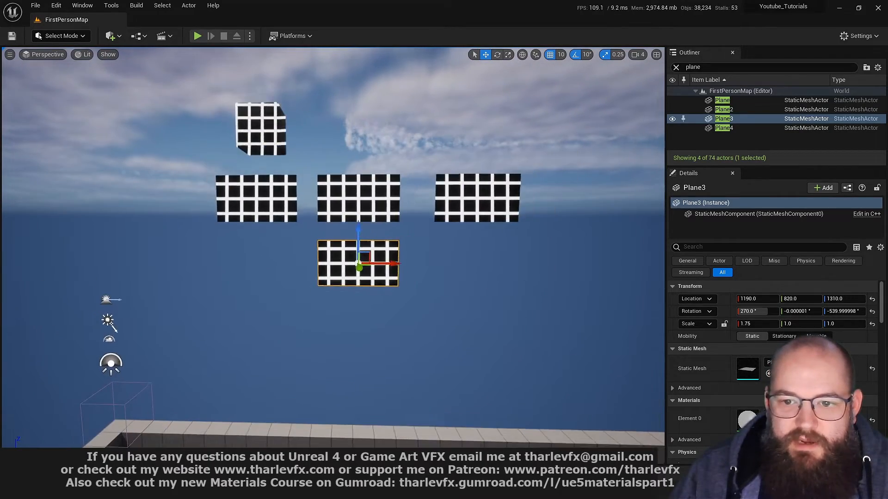
Stretch Plane3 vertically so it is much taller than the other planes
{"action": "left_click_drag", "start_coordinate": [404, 270], "coordinate": [414, 254], "text": "alt"}
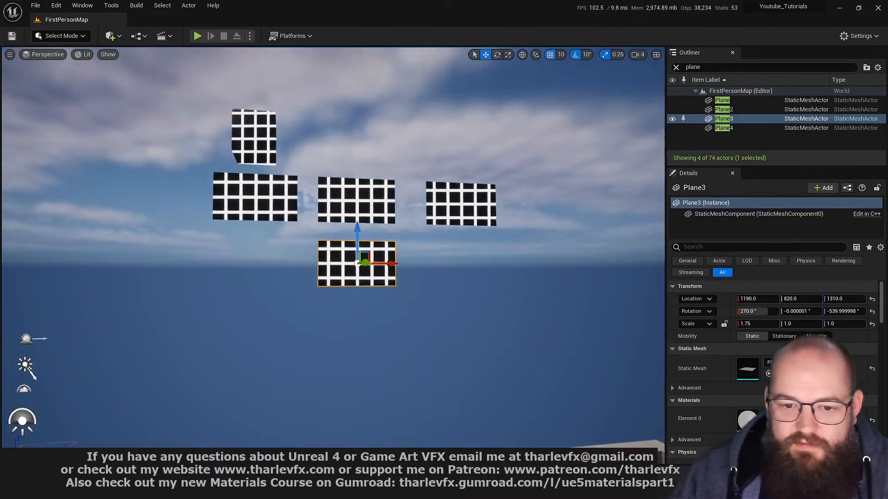
{"action": "left_click_drag", "start_coordinate": [354, 275], "coordinate": [349, 288], "text": "alt"}
{"action": "right_click_drag", "start_coordinate": [354, 275], "coordinate": [365, 275], "text": "alt"}
{"action": "left_click_drag", "start_coordinate": [359, 238], "coordinate": [413, 314]}
Select SM_ChamferCube10 above the planes and scale it to 5.5, 4.0, 3.5
{"action": "left_click", "coordinate": [252, 127]}
{"action": "left_click_drag", "start_coordinate": [252, 127], "coordinate": [304, 140], "text": "alt"}
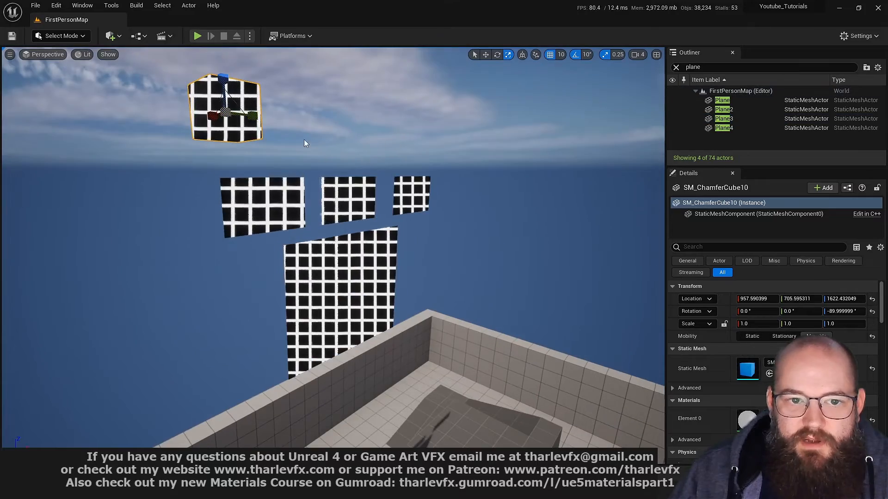
{"action": "left_click_drag", "start_coordinate": [209, 118], "coordinate": [157, 125]}
{"action": "left_click_drag", "start_coordinate": [223, 78], "coordinate": [223, 32]}
{"action": "left_click_drag", "start_coordinate": [253, 116], "coordinate": [288, 119]}
{"action": "left_click_drag", "start_coordinate": [287, 119], "coordinate": [339, 189], "text": "alt"}
Raise SM_ChamferCube10 above the row of planes to a Z location of about 1822
{"action": "scroll", "coordinate": [254, 121], "scroll_direction": "down", "scroll_amount": 6}
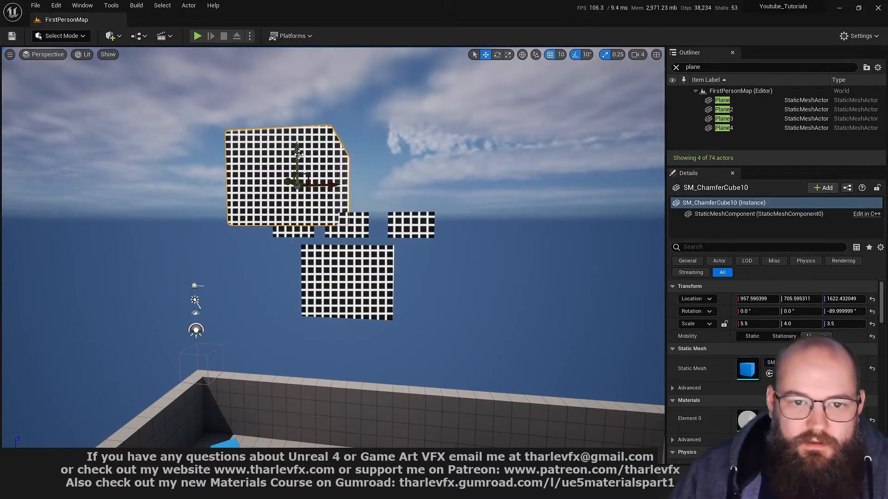
{"action": "left_click_drag", "start_coordinate": [298, 154], "coordinate": [284, 110]}
{"action": "key", "text": "e"}
{"action": "left_click_drag", "start_coordinate": [344, 248], "coordinate": [366, 247], "text": "alt"}
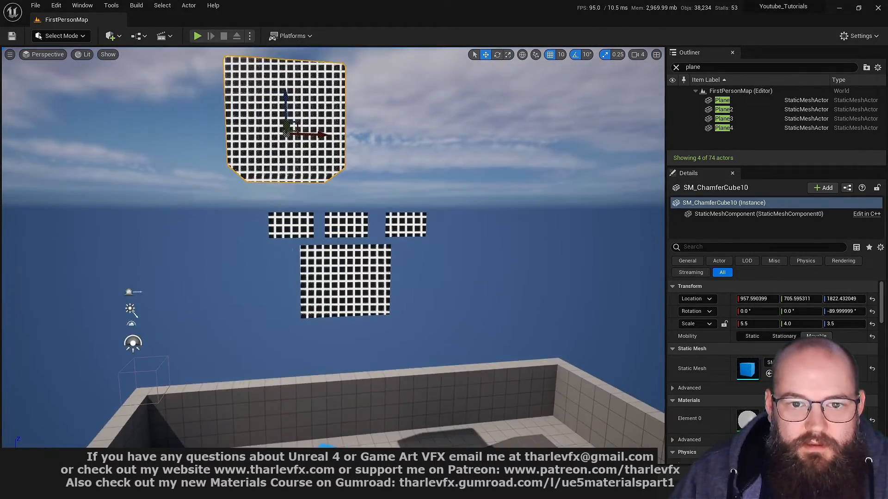
{"action": "scroll", "coordinate": [344, 247], "scroll_direction": "up", "scroll_amount": 2}
Enlarge SM_ChamferCube10 to a scale of 10.75, 9.25, 8.75 and raise it to a Z location of about 2072
{"action": "mouse_move", "coordinate": [285, 124]}
{"action": "left_mouse_down"}
{"action": "mouse_move", "coordinate": [342, 102]}
{"action": "mouse_move", "coordinate": [284, 122]}
{"action": "left_mouse_up"}
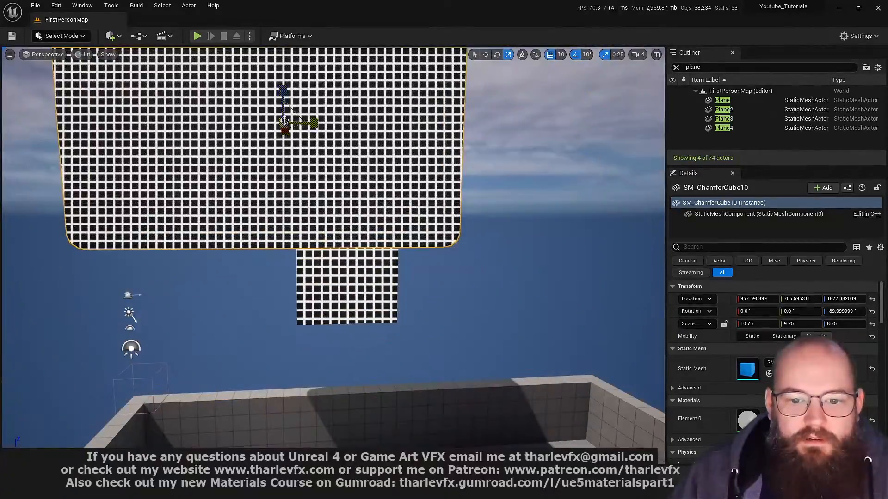
{"action": "mouse_move", "coordinate": [372, 199]}
{"action": "left_mouse_down", "text": "alt"}
{"action": "mouse_move", "coordinate": [361, 187]}
{"action": "mouse_move", "coordinate": [365, 176]}
{"action": "mouse_move", "coordinate": [370, 191]}
{"action": "left_mouse_up", "text": "alt"}
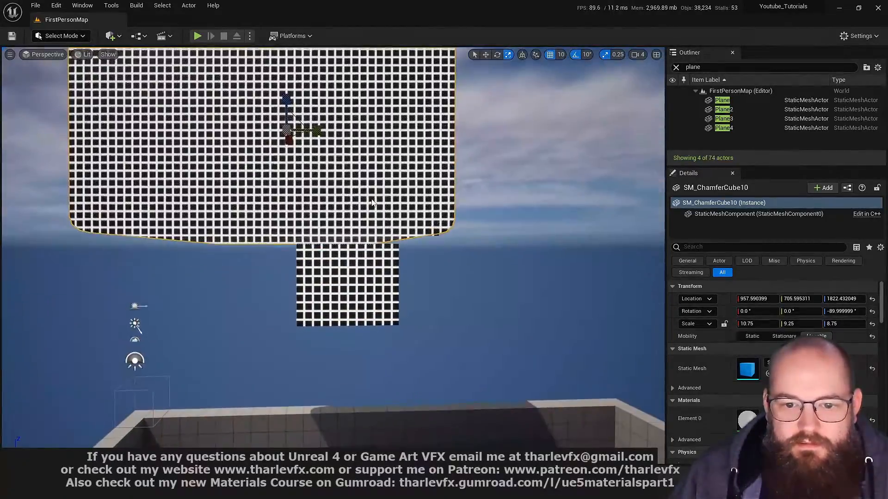
{"action": "key", "text": "w"}
{"action": "left_click_drag", "start_coordinate": [292, 122], "coordinate": [303, 58]}
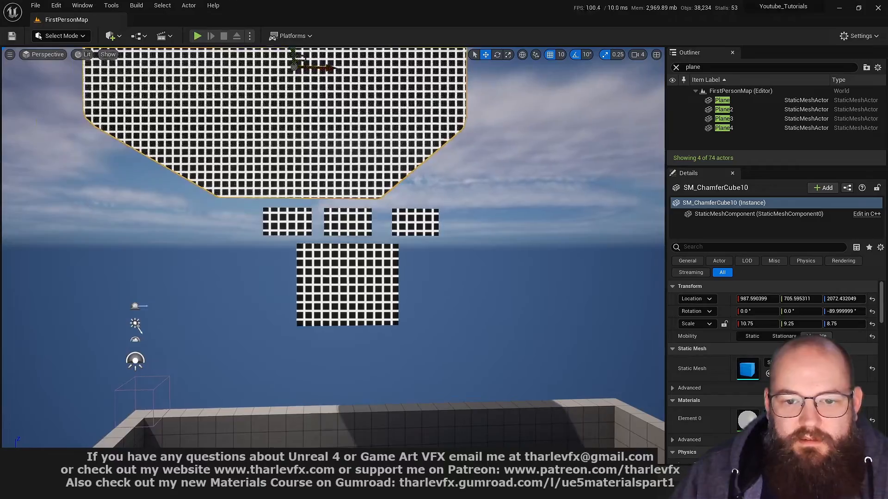
Shrink SM_ChamferCube10 to a scale of 5.5, 6.0, 5.0 and check its grid against the planes from other angles
{"action": "left_click_drag", "start_coordinate": [417, 194], "coordinate": [467, 227], "text": "alt"}
{"action": "right_click_drag", "start_coordinate": [466, 228], "coordinate": [444, 222], "text": "alt"}
{"action": "left_click_drag", "start_coordinate": [444, 222], "coordinate": [456, 236], "text": "alt"}
{"action": "mouse_move", "coordinate": [455, 235]}
{"action": "right_mouse_down", "text": "alt"}
{"action": "mouse_move", "coordinate": [393, 222]}
{"action": "mouse_move", "coordinate": [463, 232]}
{"action": "mouse_move", "coordinate": [513, 225]}
{"action": "mouse_move", "coordinate": [459, 225]}
{"action": "right_mouse_up", "text": "alt"}
{"action": "left_click_drag", "start_coordinate": [459, 229], "coordinate": [322, 117], "text": "alt"}
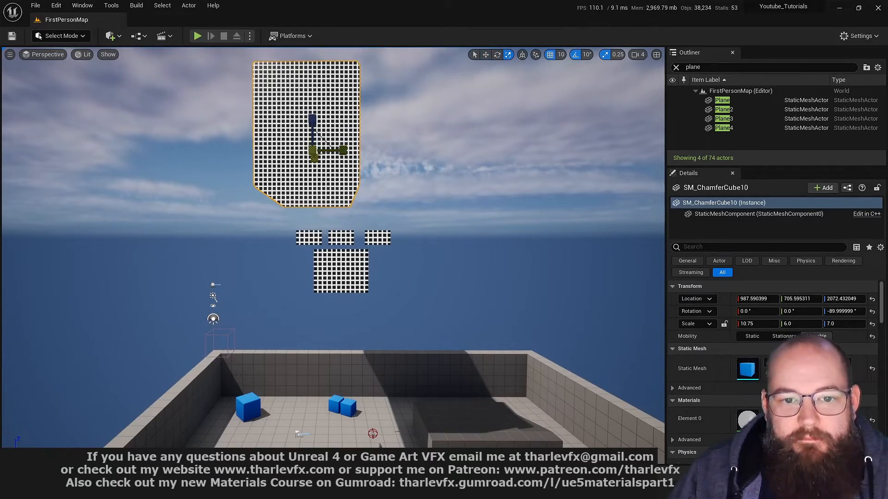
{"action": "left_click_drag", "start_coordinate": [315, 159], "coordinate": [315, 139]}
{"action": "left_click_drag", "start_coordinate": [398, 104], "coordinate": [351, 119], "text": "alt"}
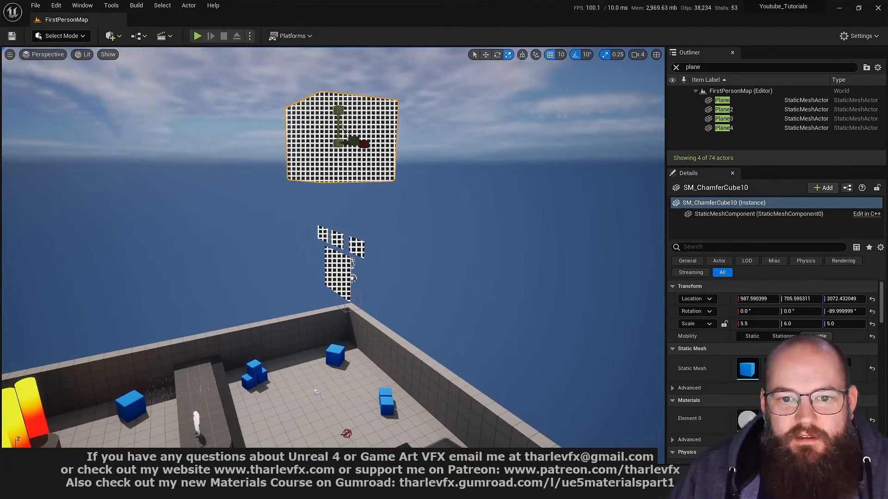
Select the small plane Plane2 under the cube and raise it to a Z location of 1620
{"action": "left_click_drag", "start_coordinate": [362, 194], "coordinate": [430, 168], "text": "alt"}
{"action": "left_click", "coordinate": [341, 232]}
{"action": "key", "text": "w"}
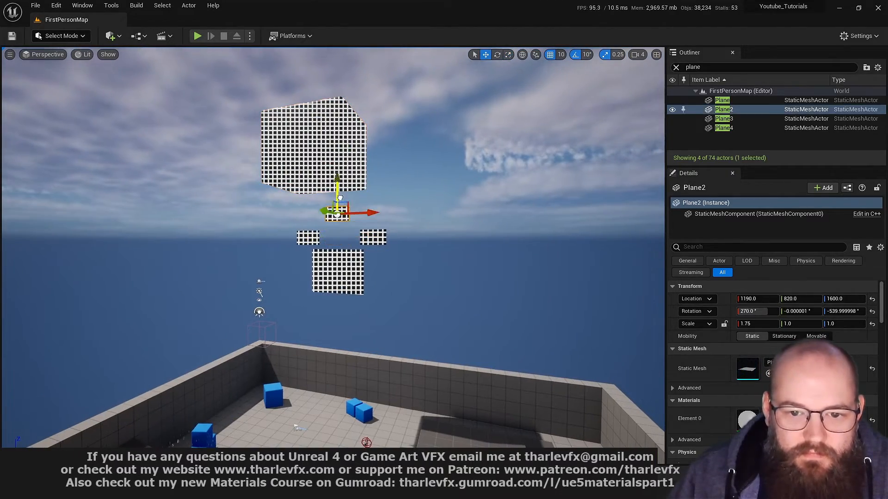
{"action": "key", "text": "f"}
{"action": "left_click_drag", "start_coordinate": [401, 234], "coordinate": [444, 236], "text": "alt"}
{"action": "right_click_drag", "start_coordinate": [443, 235], "coordinate": [370, 227], "text": "alt"}
{"action": "mouse_move", "coordinate": [370, 227]}
{"action": "left_mouse_down", "text": "alt"}
{"action": "mouse_move", "coordinate": [344, 264]}
{"action": "mouse_move", "coordinate": [370, 231]}
{"action": "left_mouse_up", "text": "alt"}
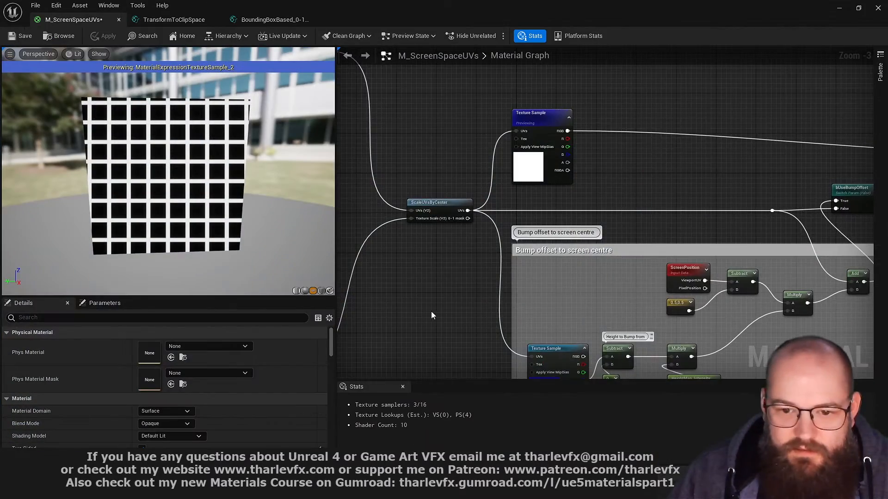
Examine the Object Radius node and its Multiply below the distance-scaling section of M_ScreenSpaceUVs, and return to the level
{"action": "right_click_drag", "start_coordinate": [856, 217], "coordinate": [601, 171]}
{"action": "right_click_drag", "start_coordinate": [747, 176], "coordinate": [819, 163]}
{"action": "left_click", "coordinate": [592, 301], "text": "ctrl"}
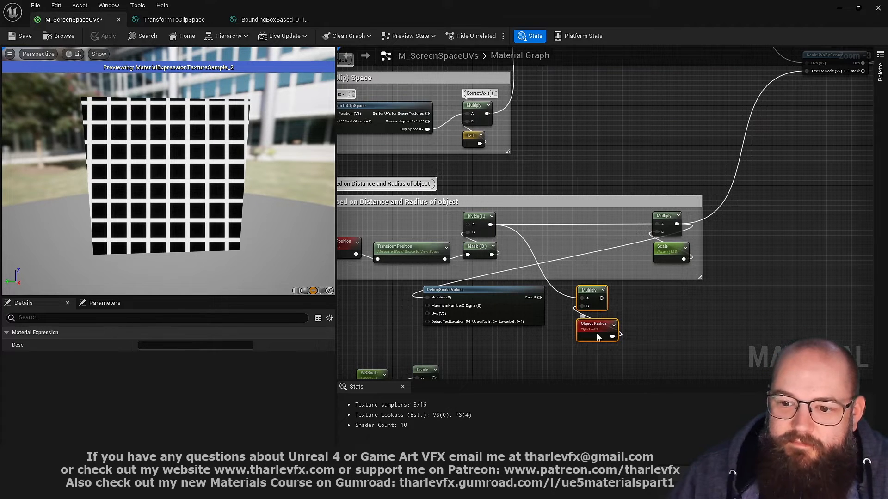
{"action": "right_click_drag", "start_coordinate": [350, 183], "coordinate": [422, 194]}
{"action": "left_click", "coordinate": [858, 9]}
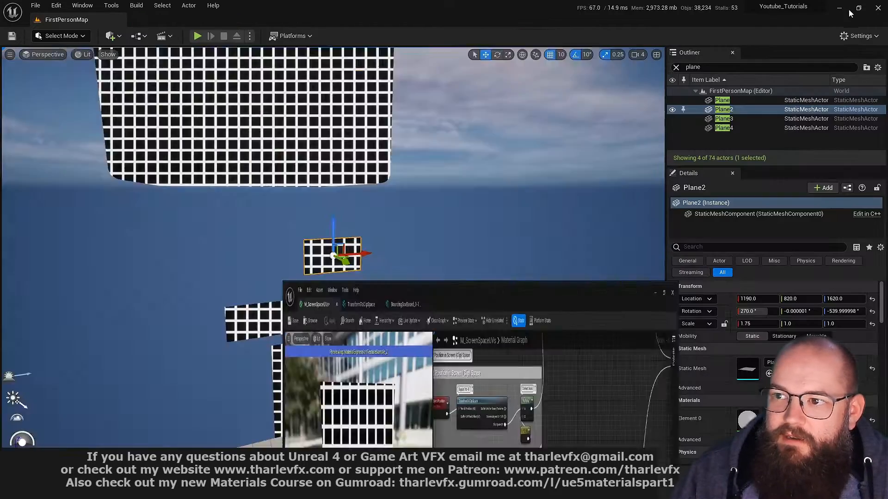
{"action": "left_click", "coordinate": [579, 58]}
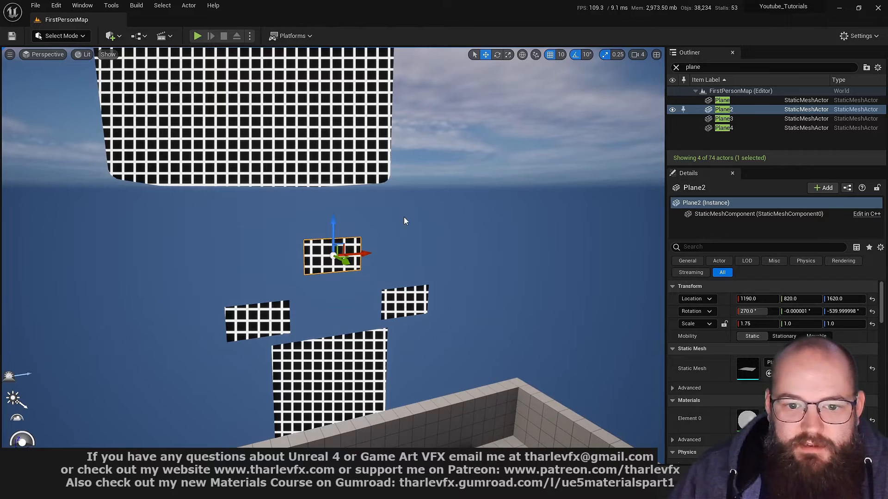
Enlarge Plane2 to a scale of 3.75, 3.0, -4.0
{"action": "scroll", "coordinate": [404, 221], "scroll_direction": "down", "scroll_amount": 3}
{"action": "key", "text": "r"}
{"action": "mouse_move", "coordinate": [331, 255]}
{"action": "left_mouse_down"}
{"action": "mouse_move", "coordinate": [356, 215]}
{"action": "mouse_move", "coordinate": [334, 251]}
{"action": "mouse_move", "coordinate": [347, 230]}
{"action": "mouse_move", "coordinate": [337, 248]}
{"action": "mouse_move", "coordinate": [283, 261]}
{"action": "mouse_move", "coordinate": [333, 262]}
{"action": "left_mouse_up"}
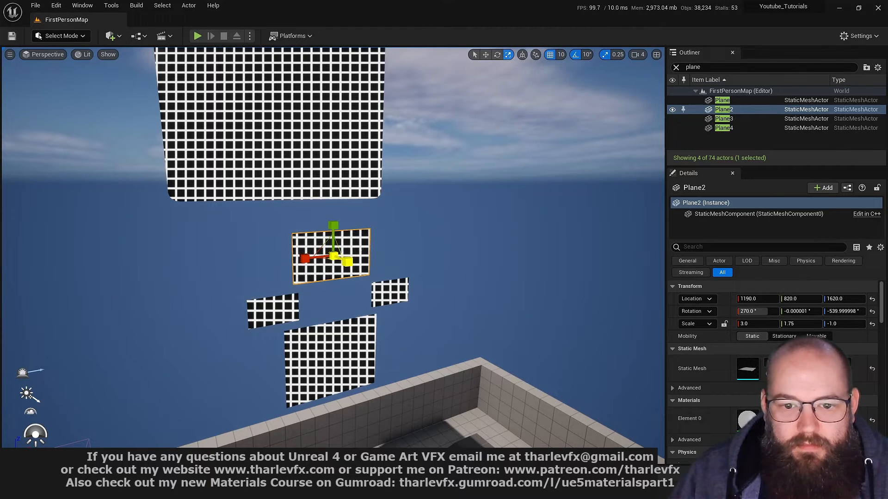
{"action": "mouse_move", "coordinate": [333, 226]}
{"action": "left_mouse_down"}
{"action": "mouse_move", "coordinate": [334, 192]}
{"action": "mouse_move", "coordinate": [334, 219]}
{"action": "left_mouse_up"}
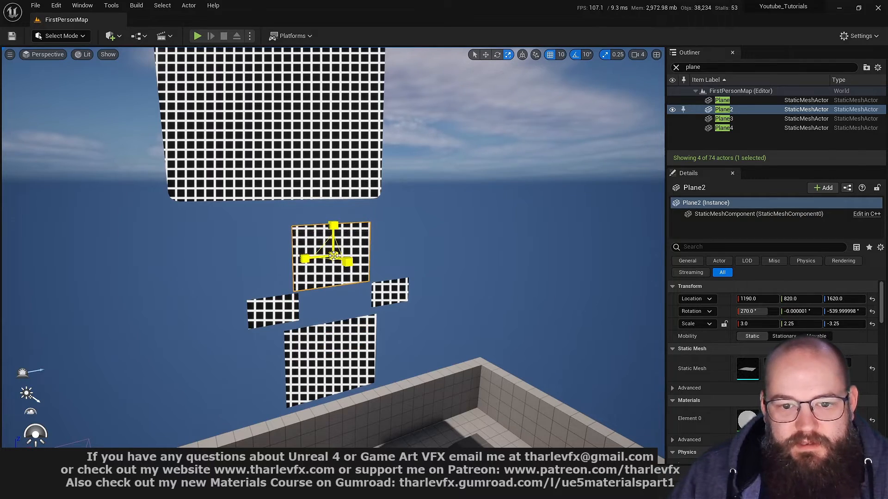
{"action": "left_click_drag", "start_coordinate": [333, 256], "coordinate": [333, 196]}
Move Plane2 away from the other planes to location 1710, 820, 1700
{"action": "key", "text": "w"}
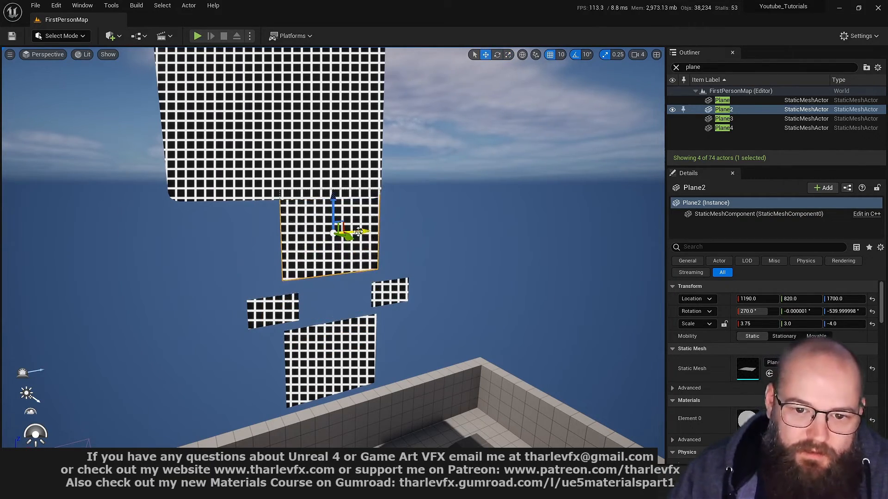
{"action": "left_click_drag", "start_coordinate": [363, 233], "coordinate": [481, 227]}
{"action": "left_click_drag", "start_coordinate": [480, 227], "coordinate": [493, 227], "text": "alt"}
{"action": "right_click_drag", "start_coordinate": [546, 278], "coordinate": [523, 318]}
Connect the Object Radius Multiply to input A of the Scale Multiply and move both radius nodes into the distance-and-radius comment box
{"action": "left_click", "coordinate": [596, 481]}
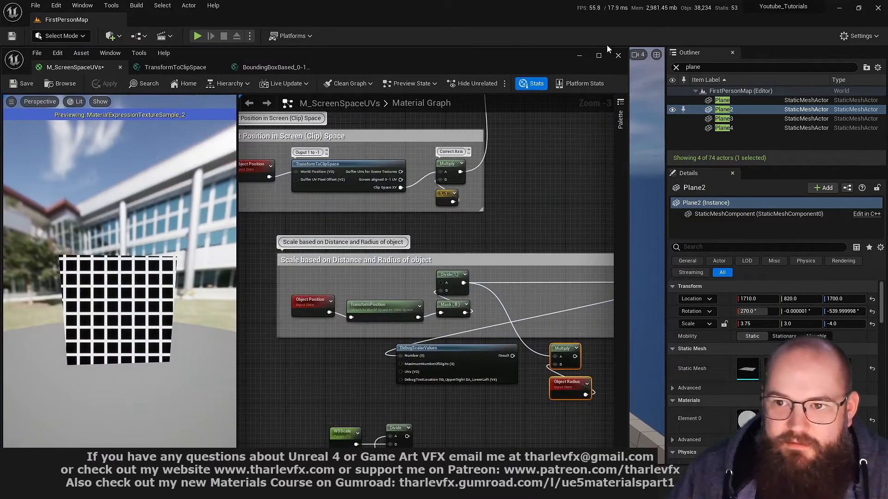
{"action": "left_click", "coordinate": [598, 55]}
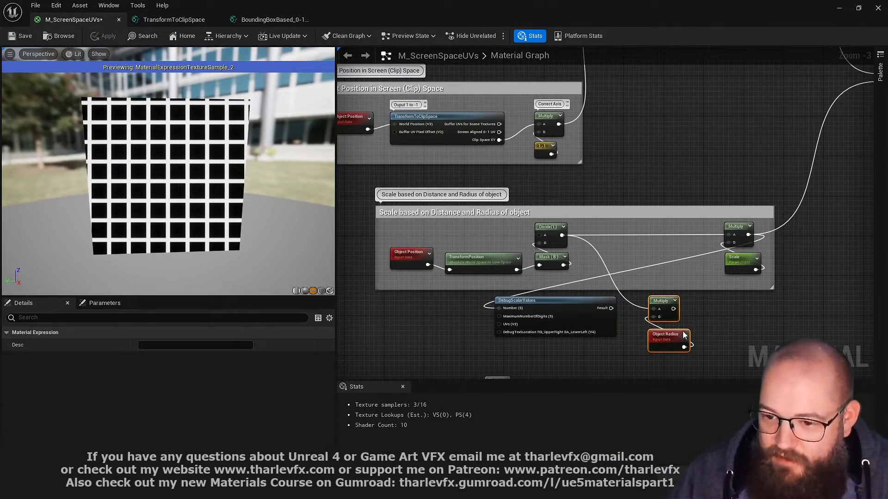
{"action": "left_click_drag", "start_coordinate": [674, 309], "coordinate": [733, 237]}
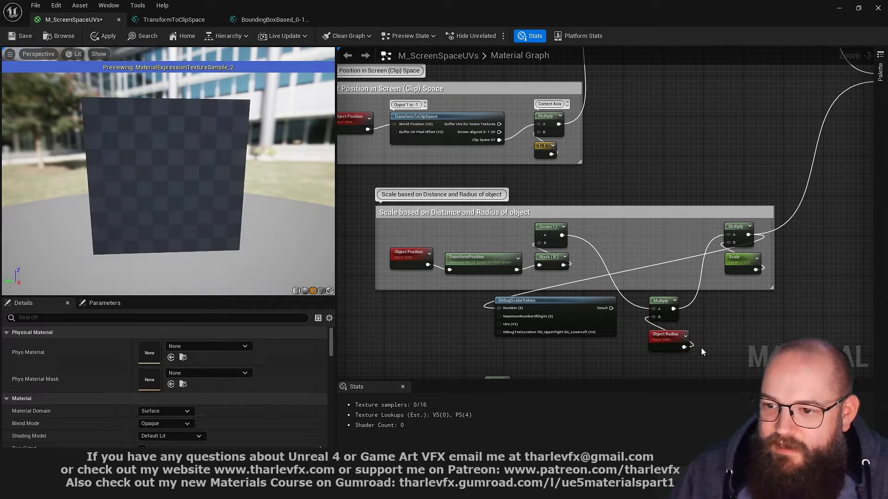
{"action": "left_click_drag", "start_coordinate": [666, 313], "coordinate": [641, 239]}
Set the Scale parameter's default value to 1 and apply the material
{"action": "left_click", "coordinate": [741, 267]}
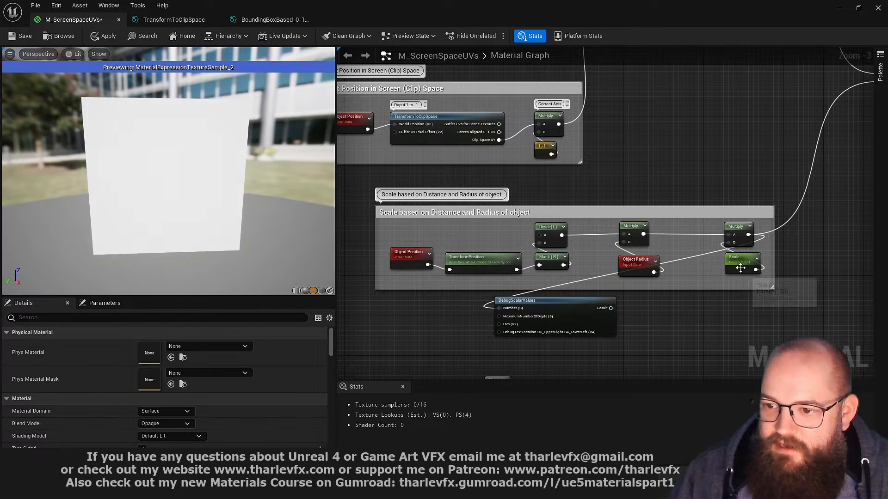
{"action": "left_click", "coordinate": [175, 371]}
{"action": "type", "text": "1"}
{"action": "key", "text": "Tab"}
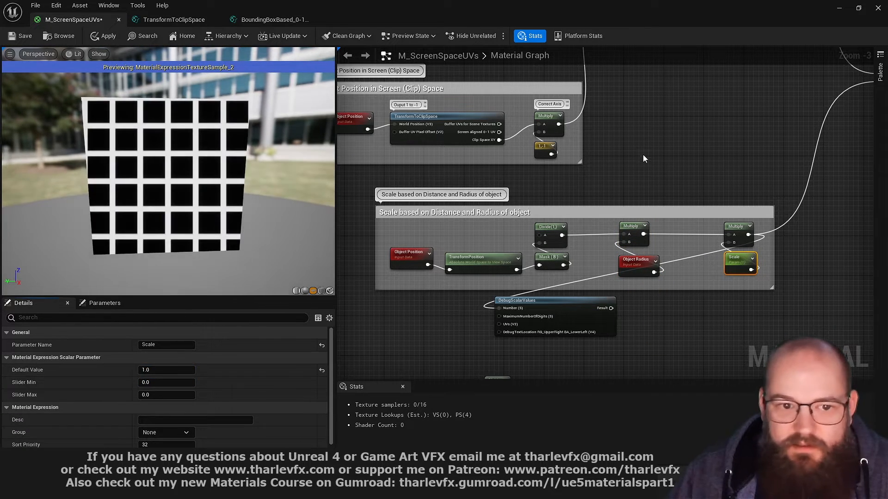
{"action": "left_click", "coordinate": [645, 159]}
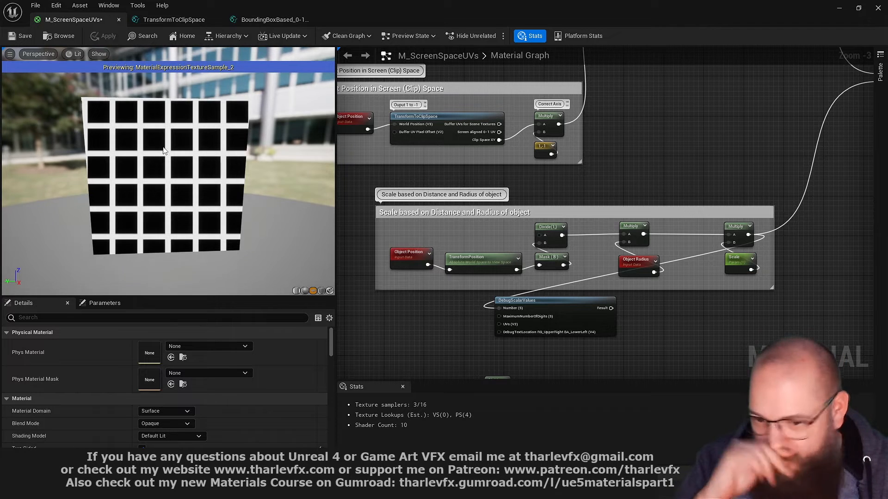
Delete the DebugScalarValues node below the comment box and return to the level
{"action": "left_click", "coordinate": [567, 317]}
{"action": "key", "text": "Delete"}
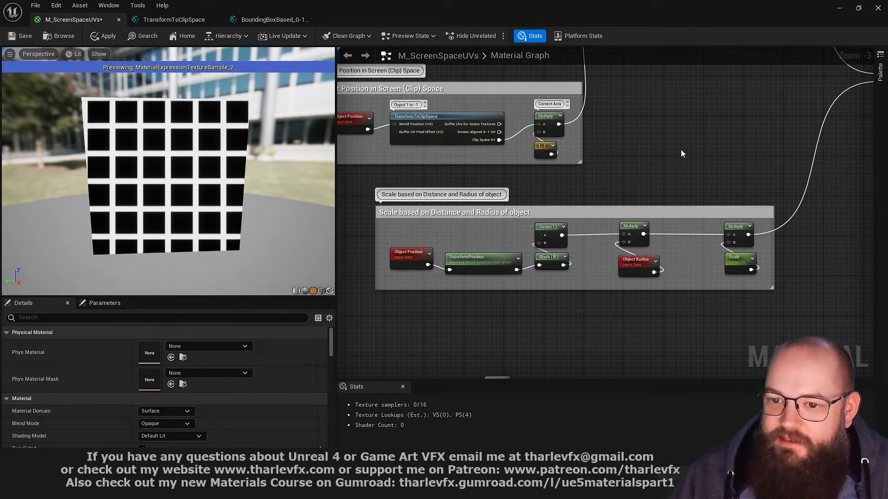
{"action": "left_click", "coordinate": [859, 8]}
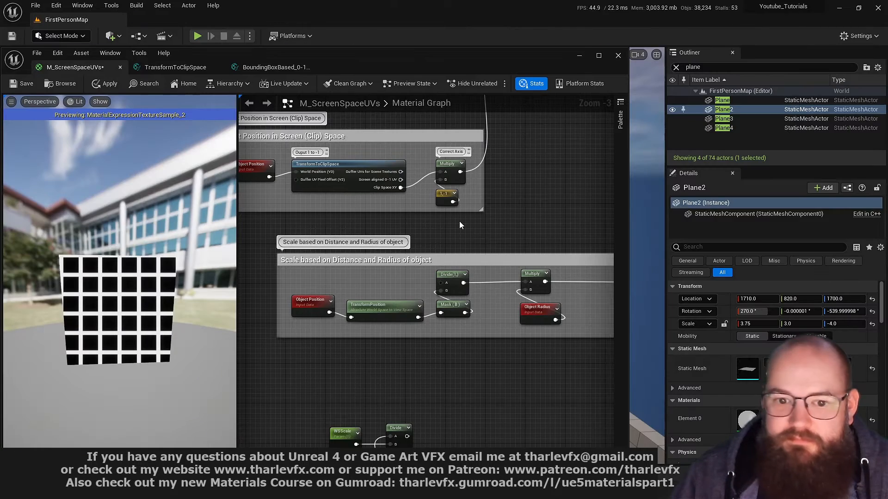
{"action": "left_click", "coordinate": [579, 56]}
Enlarge Plane2 to a scale of 5.25, 4.5, -5.5 and move it to an X location of 2050
{"action": "scroll", "coordinate": [403, 239], "scroll_direction": "down", "scroll_amount": 10}
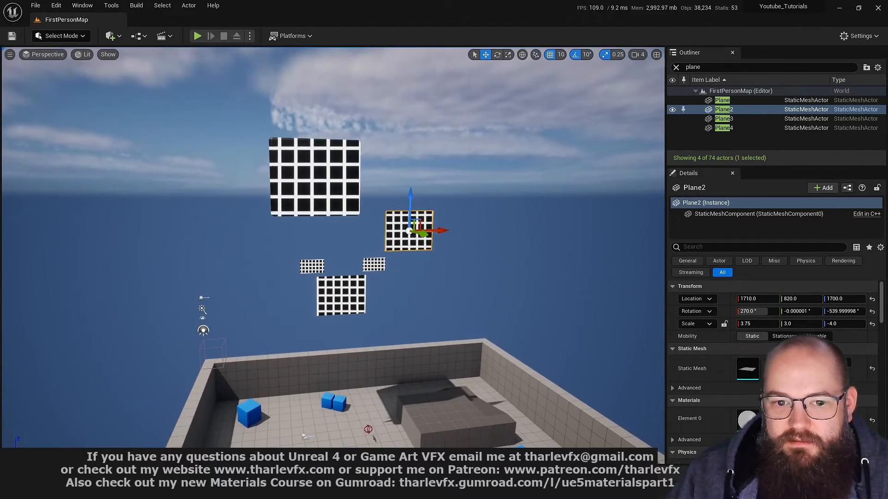
{"action": "left_click_drag", "start_coordinate": [342, 254], "coordinate": [443, 222], "text": "alt"}
{"action": "key", "text": "w"}
{"action": "left_click_drag", "start_coordinate": [361, 275], "coordinate": [370, 259], "text": "alt"}
{"action": "right_click_drag", "start_coordinate": [370, 259], "coordinate": [435, 259], "text": "alt"}
Select Plane4, enlarge it to a scale of 4.25, 3.5, 3.5 and move it to location 1440, 910, 1560
{"action": "left_click", "coordinate": [424, 280]}
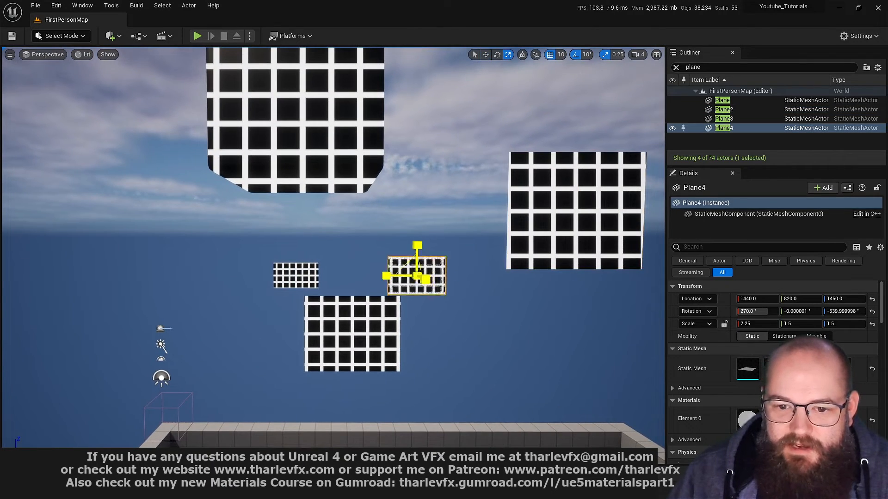
{"action": "left_click_drag", "start_coordinate": [417, 276], "coordinate": [398, 296]}
{"action": "left_click_drag", "start_coordinate": [391, 299], "coordinate": [416, 216]}
{"action": "left_click_drag", "start_coordinate": [411, 257], "coordinate": [438, 260], "text": "alt"}
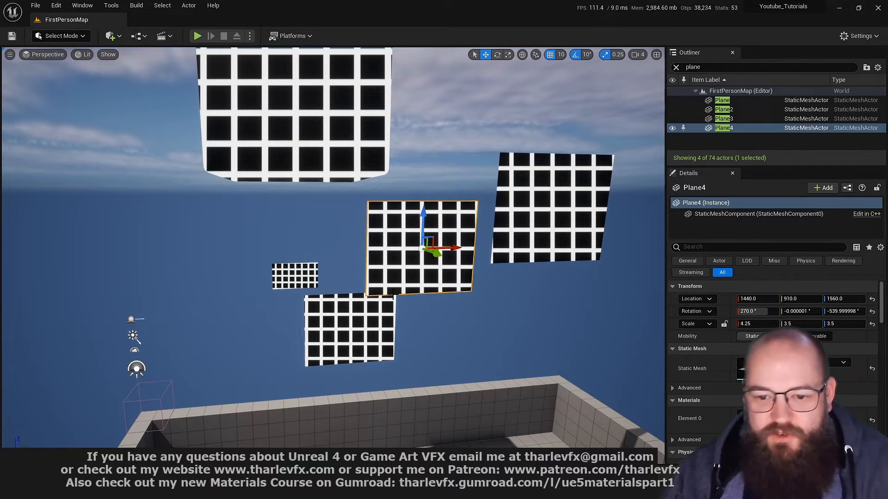
{"action": "mouse_move", "coordinate": [361, 280]}
{"action": "right_mouse_down"}
{"action": "mouse_move", "coordinate": [373, 259]}
{"action": "mouse_move", "coordinate": [360, 280]}
{"action": "right_mouse_up"}
{"action": "key", "text": "s"}
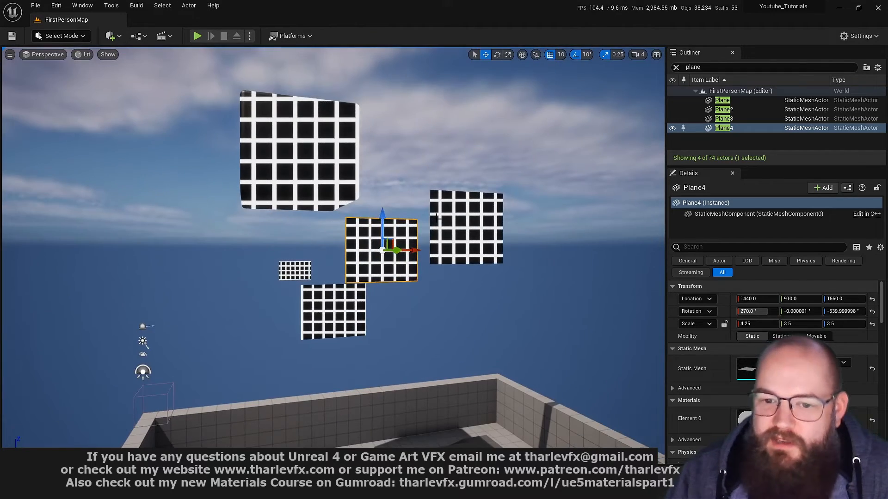
Enlarge Plane2 to a scale of 6.25, 5.5, -5.5 and move it to a Y location of 880
{"action": "left_click", "coordinate": [472, 233]}
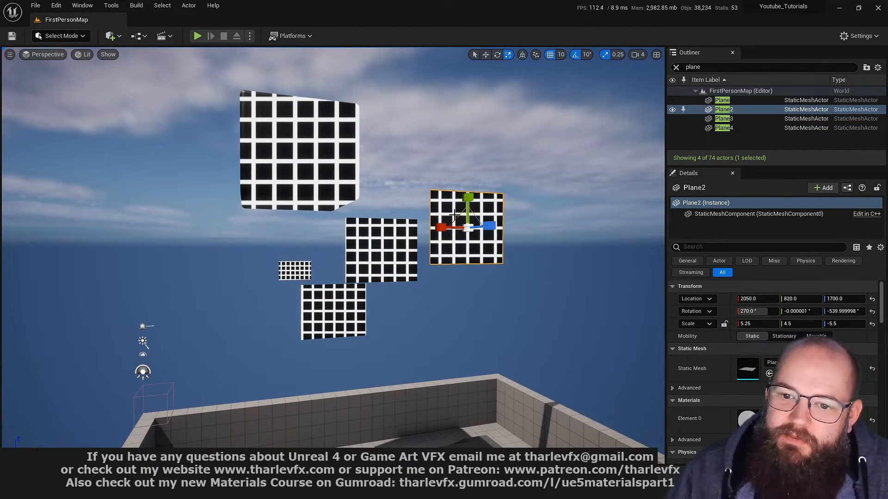
{"action": "left_click_drag", "start_coordinate": [455, 215], "coordinate": [495, 226]}
{"action": "mouse_move", "coordinate": [494, 226]}
{"action": "left_mouse_down", "text": "alt"}
{"action": "mouse_move", "coordinate": [495, 217]}
{"action": "mouse_move", "coordinate": [496, 226]}
{"action": "left_mouse_up", "text": "alt"}
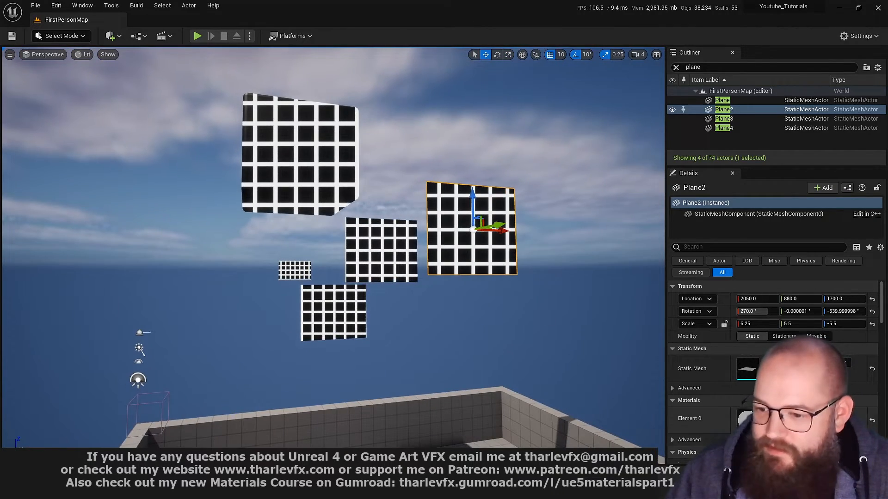
Move the Object Radius Multiply out of the chain, connect the Divide directly to the Scale Multiply, and apply the material
{"action": "key", "text": "alt+Tab"}
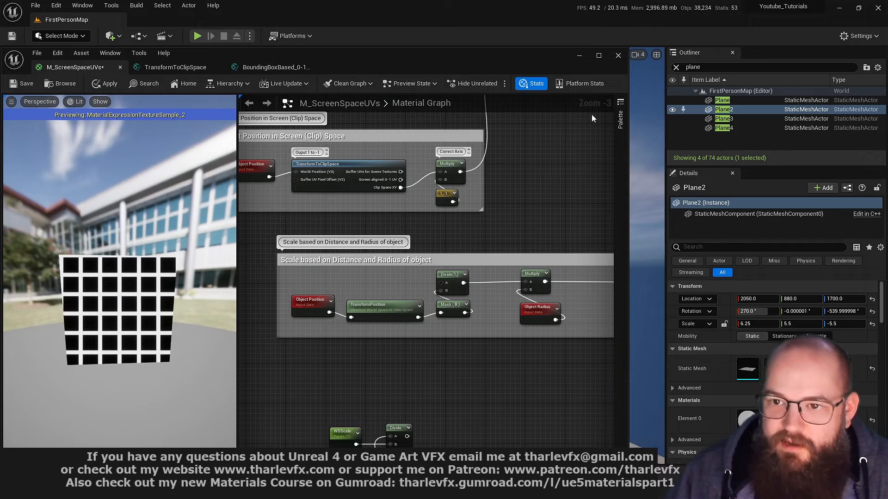
{"action": "left_click", "coordinate": [600, 59]}
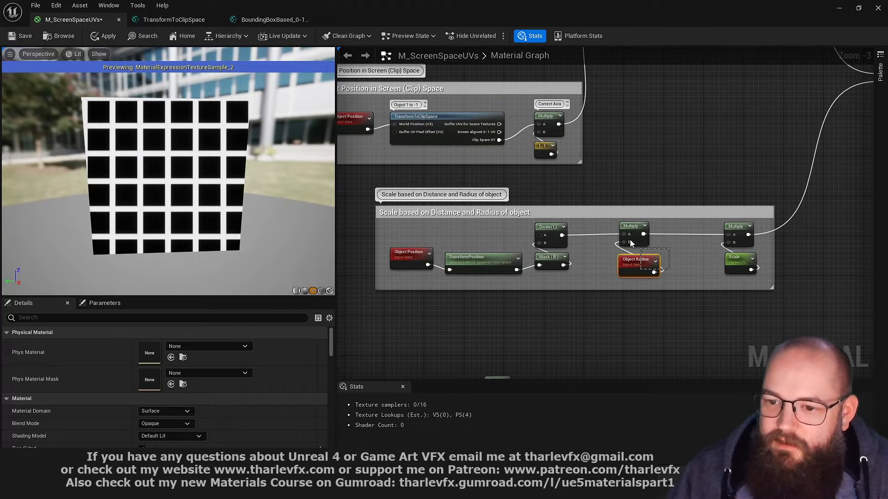
{"action": "left_click_drag", "start_coordinate": [631, 240], "coordinate": [619, 229]}
{"action": "left_click", "coordinate": [623, 311]}
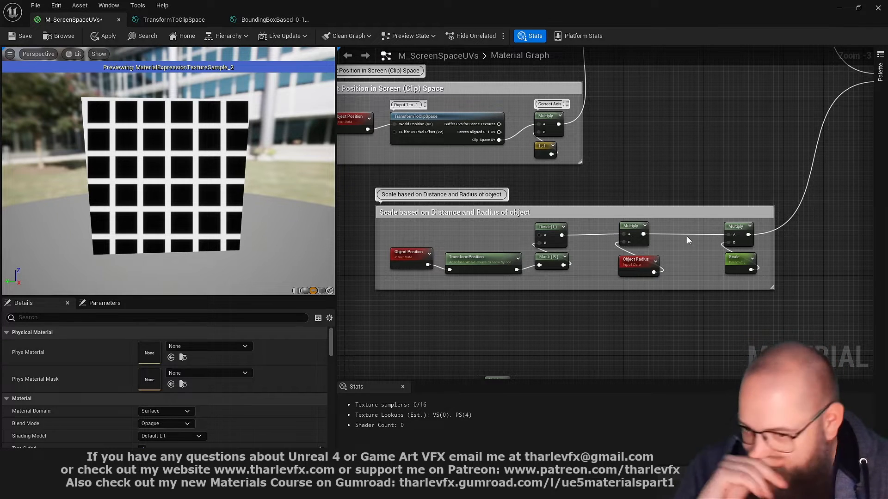
{"action": "left_click_drag", "start_coordinate": [680, 273], "coordinate": [635, 232]}
{"action": "left_click_drag", "start_coordinate": [632, 236], "coordinate": [627, 295]}
{"action": "left_click", "coordinate": [624, 239]}
{"action": "left_click_drag", "start_coordinate": [546, 237], "coordinate": [729, 234]}
{"action": "left_click", "coordinate": [104, 36]}
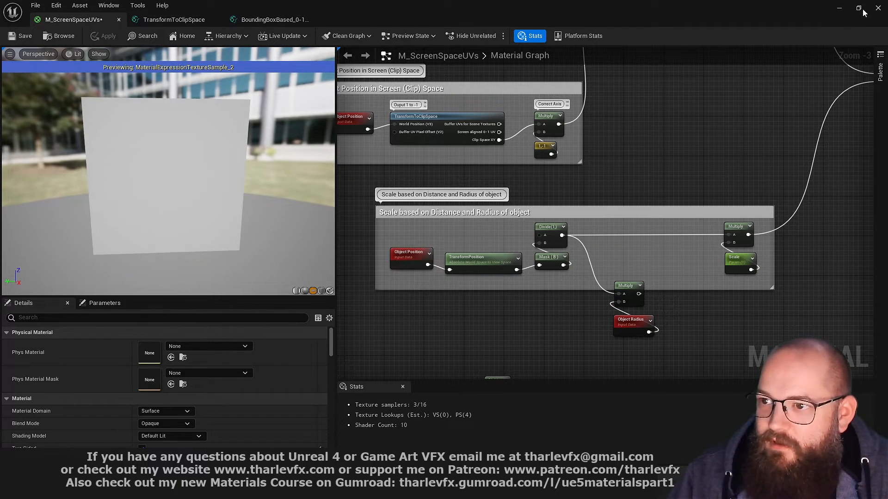
Check the material on the cube and planes in the level from near and far, framing Plane4
{"action": "left_click", "coordinate": [861, 9]}
{"action": "left_click", "coordinate": [578, 56]}
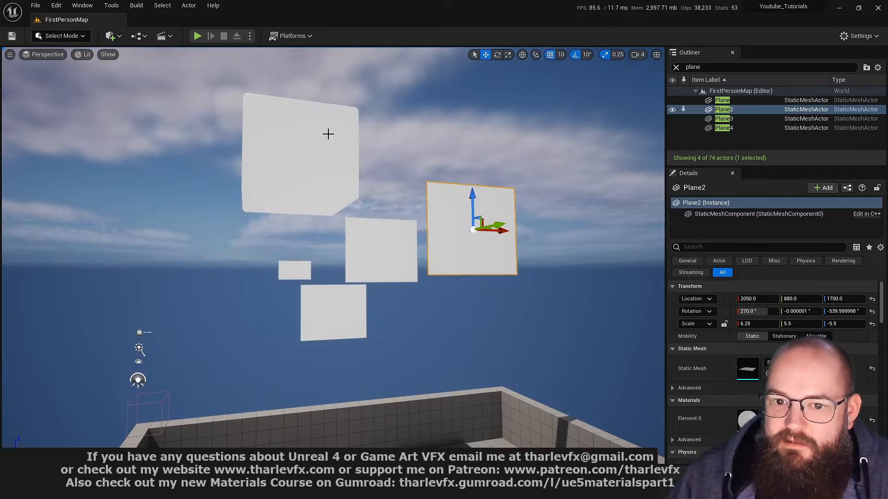
{"action": "mouse_move", "coordinate": [435, 279]}
{"action": "left_mouse_down", "text": "alt"}
{"action": "mouse_move", "coordinate": [416, 283]}
{"action": "mouse_move", "coordinate": [389, 319]}
{"action": "mouse_move", "coordinate": [398, 366]}
{"action": "mouse_move", "coordinate": [435, 278]}
{"action": "left_mouse_up", "text": "alt"}
{"action": "key", "text": "w"}
{"action": "right_click_drag", "start_coordinate": [435, 278], "coordinate": [426, 294]}
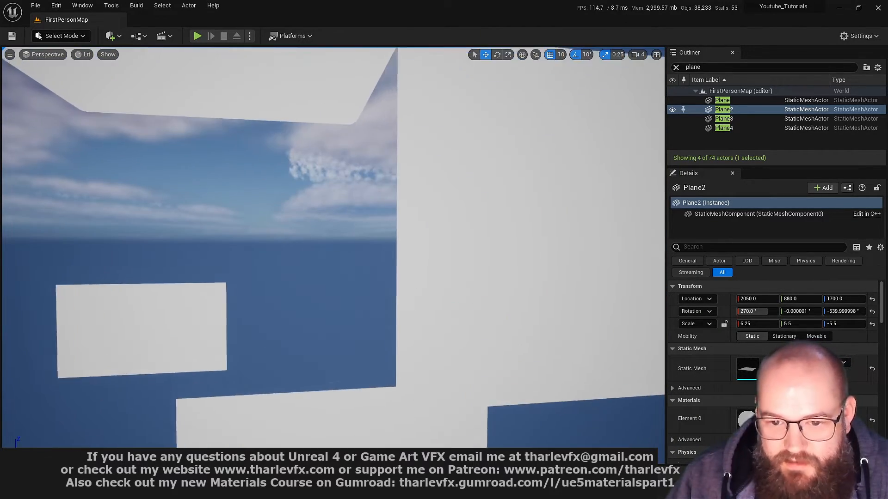
{"action": "left_click", "coordinate": [285, 268]}
{"action": "key", "text": "f"}
{"action": "right_click_drag", "start_coordinate": [286, 267], "coordinate": [259, 267], "text": "alt"}
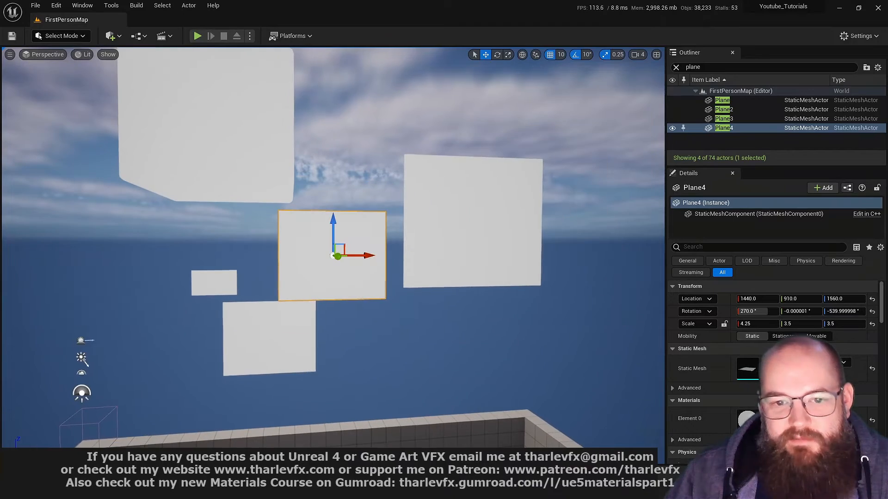
Select the Scale parameter and arrange the material editor side by side with the level viewport
{"action": "key", "text": "alt+Tab"}
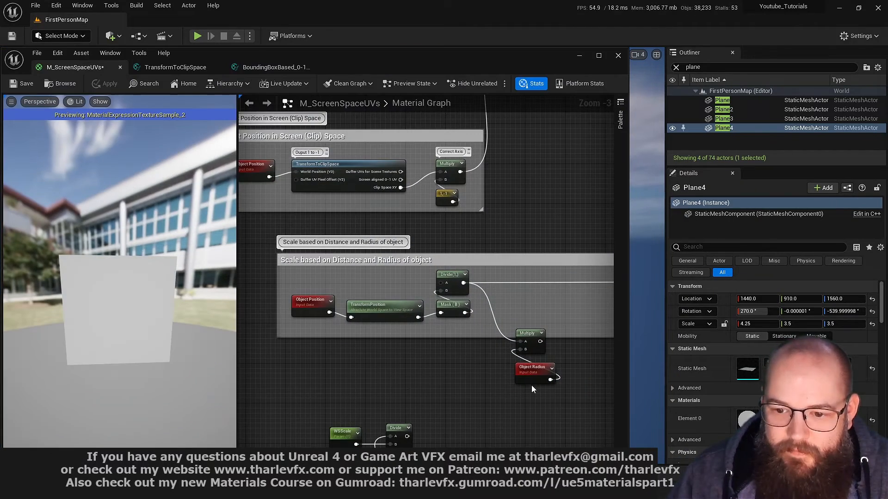
{"action": "left_click", "coordinate": [533, 374]}
{"action": "right_click_drag", "start_coordinate": [573, 290], "coordinate": [357, 278]}
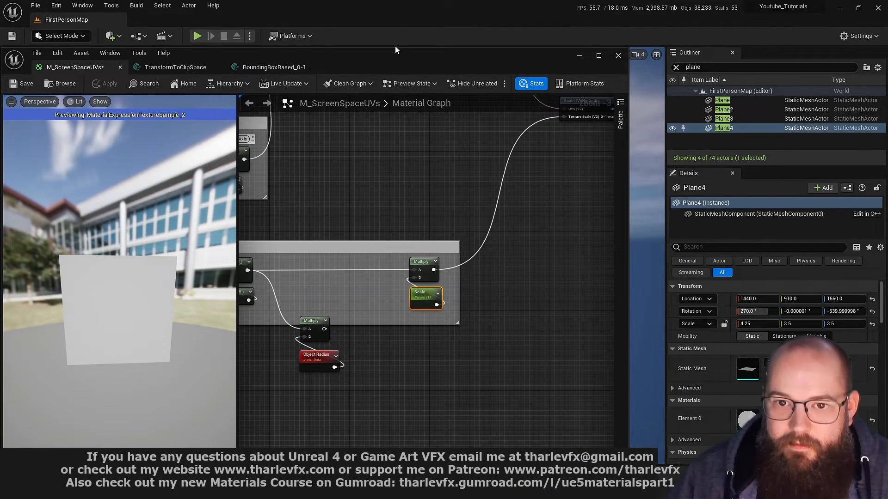
{"action": "left_click_drag", "start_coordinate": [395, 46], "coordinate": [666, 44]}
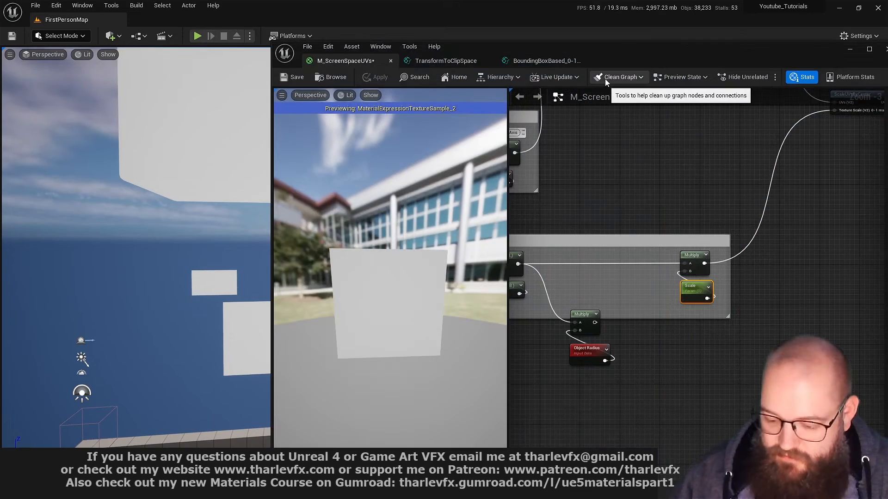
{"action": "key", "text": "super+Right"}
Set the Scale parameter's default value to 128 and compare the grid on the planes and cube
{"action": "left_click", "coordinate": [543, 370]}
{"action": "type", "text": "128"}
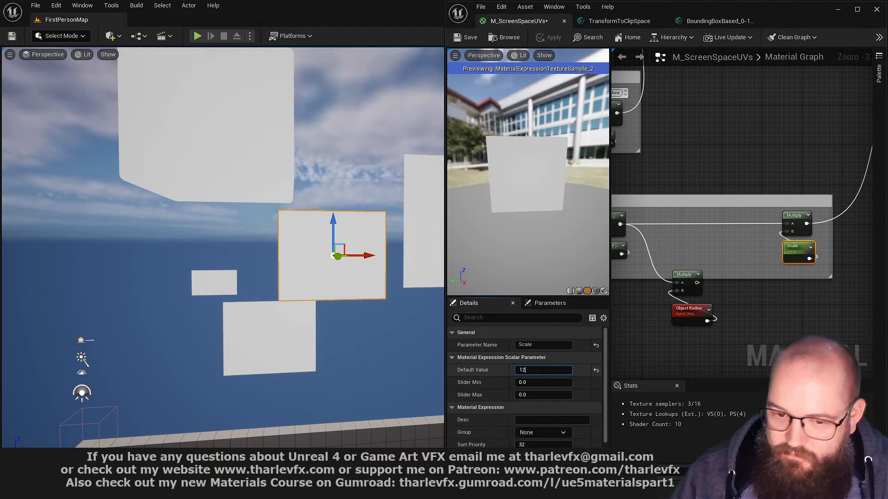
{"action": "key", "text": "Return"}
{"action": "middle_click_drag", "start_coordinate": [222, 212], "coordinate": [314, 206]}
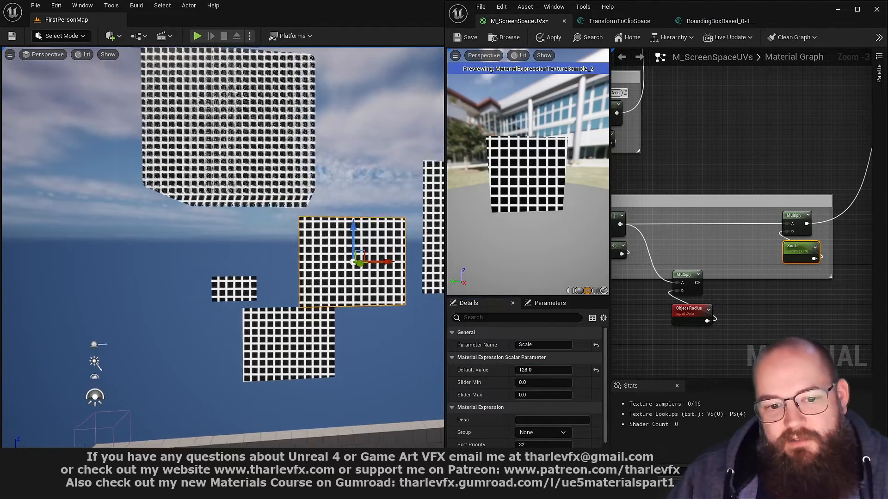
{"action": "right_click_drag", "start_coordinate": [401, 350], "coordinate": [361, 350], "text": "alt"}
{"action": "left_click_drag", "start_coordinate": [361, 350], "coordinate": [358, 314], "text": "alt"}
Reconnect the Object Radius Multiply to the Scale Multiply and move both radius nodes back into the comment box
{"action": "left_click", "coordinate": [701, 280]}
{"action": "left_click_drag", "start_coordinate": [698, 283], "coordinate": [787, 225]}
{"action": "left_click", "coordinate": [689, 311]}
{"action": "left_click_drag", "start_coordinate": [693, 287], "coordinate": [697, 228]}
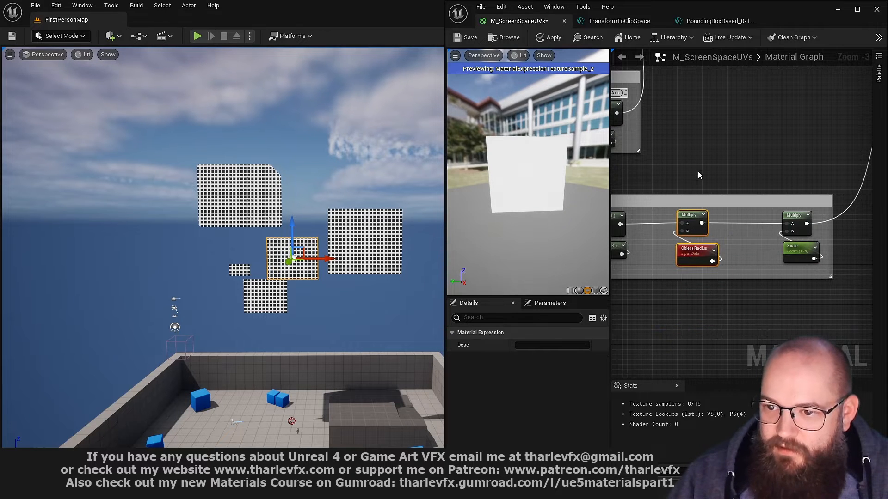
Apply the material and set the Scale parameter's default value to 1, checking the grid on the planes
{"action": "left_click", "coordinate": [671, 185]}
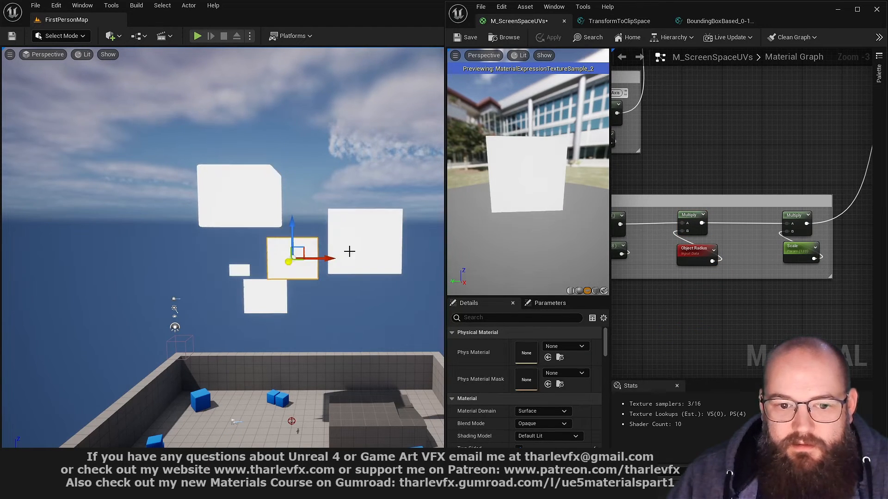
{"action": "left_click", "coordinate": [817, 259]}
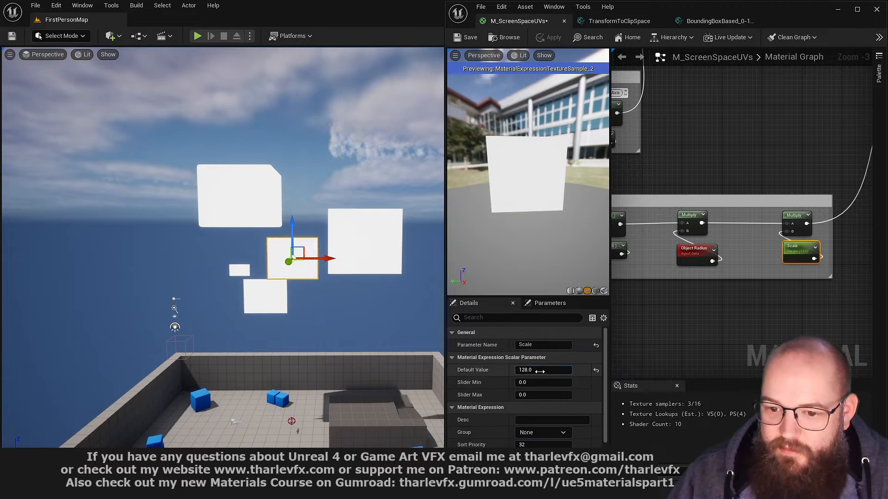
{"action": "left_click", "coordinate": [541, 372]}
{"action": "type", "text": "1"}
{"action": "key", "text": "Tab"}
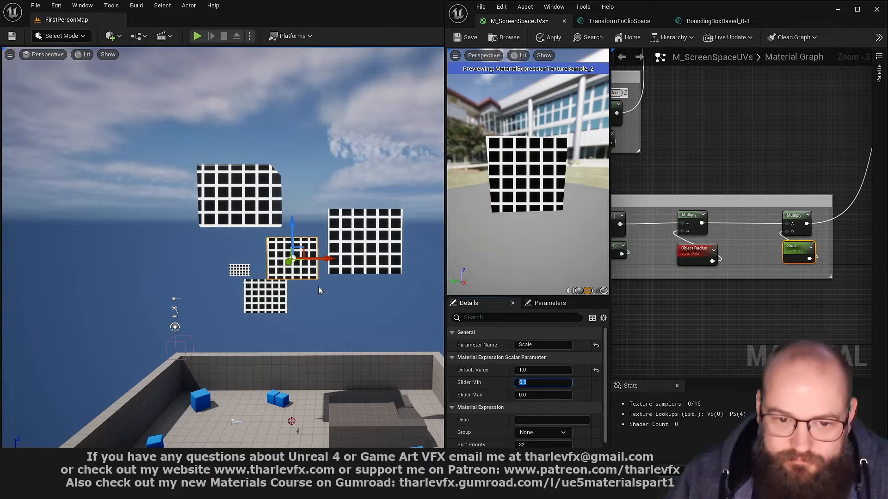
{"action": "mouse_move", "coordinate": [319, 291]}
{"action": "left_mouse_down", "text": "alt"}
{"action": "mouse_move", "coordinate": [398, 282]}
{"action": "mouse_move", "coordinate": [319, 291]}
{"action": "left_mouse_up", "text": "alt"}
{"action": "left_click", "coordinate": [719, 158]}
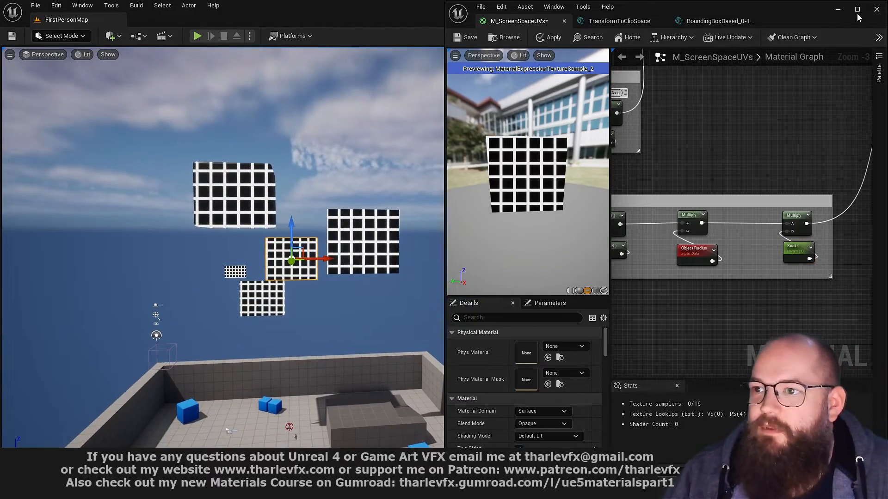
Maximize the material editor and examine the ScreenPosition node in the Screen Space UVs comment box
{"action": "left_click", "coordinate": [857, 10]}
{"action": "scroll", "coordinate": [481, 142], "scroll_direction": "down", "scroll_amount": 3}
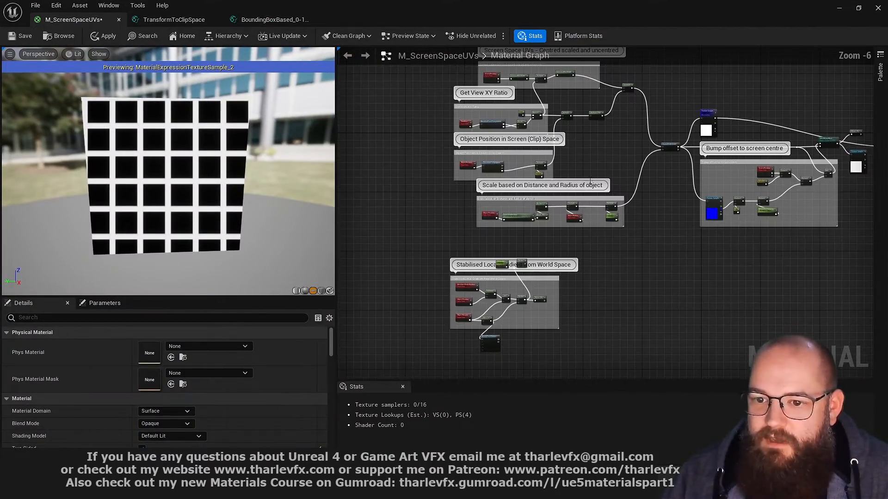
{"action": "scroll", "coordinate": [590, 181], "scroll_direction": "up", "scroll_amount": 2}
{"action": "left_click", "coordinate": [556, 221]}
{"action": "left_click", "coordinate": [571, 131]}
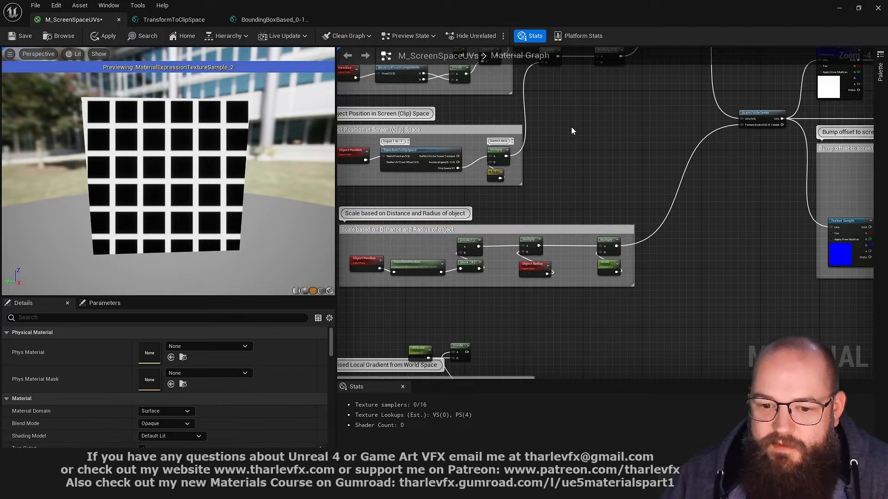
{"action": "right_click_drag", "start_coordinate": [571, 127], "coordinate": [632, 298]}
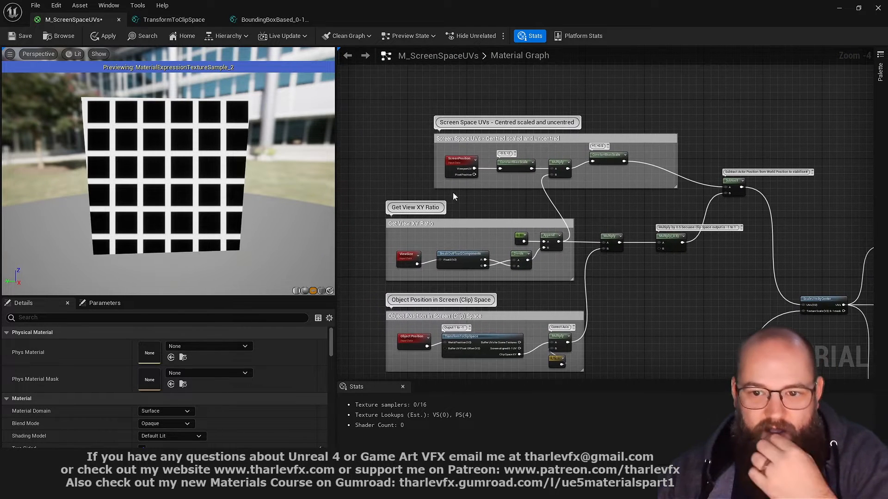
{"action": "scroll", "coordinate": [467, 162], "scroll_direction": "up", "scroll_amount": 4}
{"action": "left_click", "coordinate": [469, 161]}
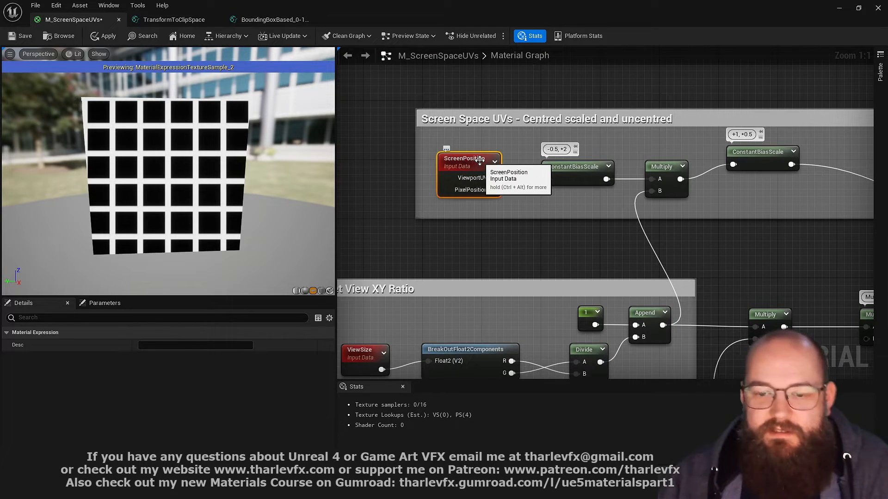
Inspect the first ConstantBiasScale and its Multiply, and align the second ConstantBiasScale with them in the Screen Space UVs row
{"action": "right_click_drag", "start_coordinate": [474, 272], "coordinate": [513, 176]}
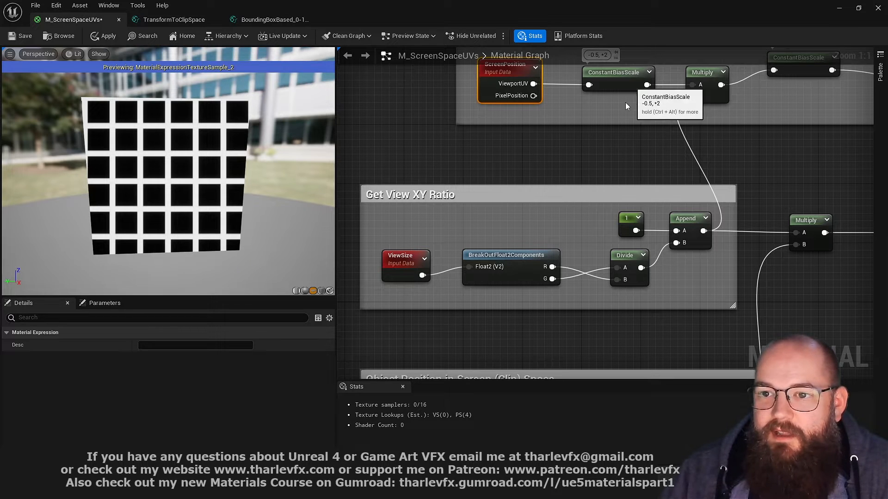
{"action": "right_click_drag", "start_coordinate": [625, 103], "coordinate": [623, 137]}
{"action": "left_click", "coordinate": [608, 115]}
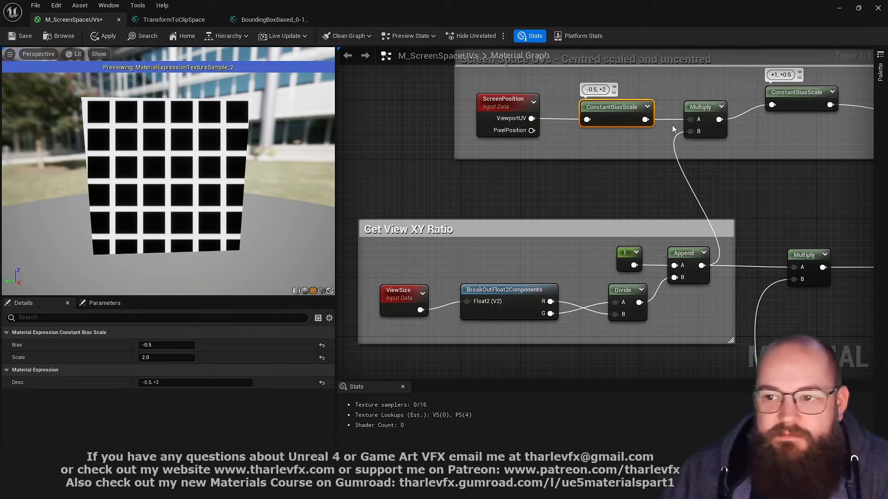
{"action": "left_click", "coordinate": [689, 111]}
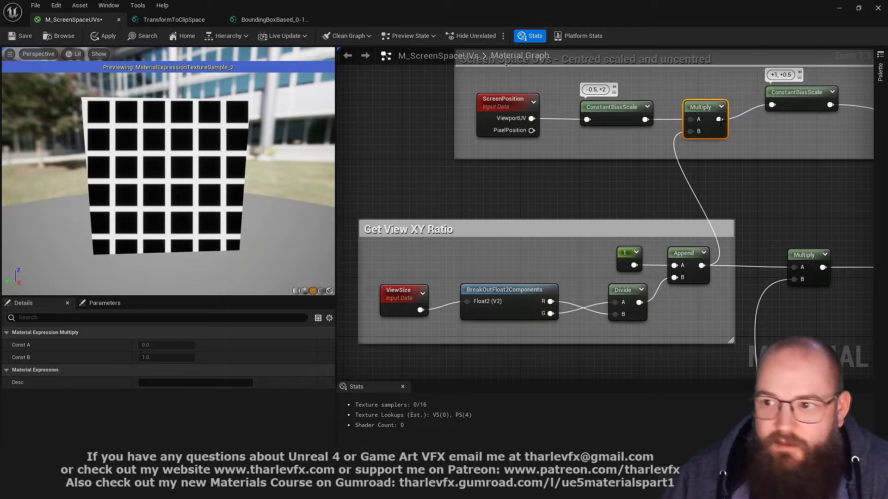
{"action": "left_click_drag", "start_coordinate": [826, 91], "coordinate": [826, 105]}
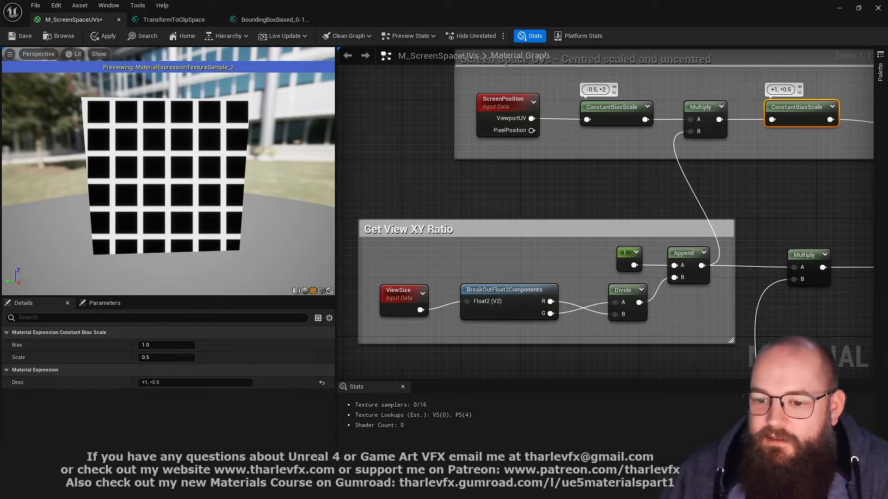
Examine the Object Position in Screen (Clip) Space nodes and follow their output to the view ratio Multiply
{"action": "right_click_drag", "start_coordinate": [423, 361], "coordinate": [419, 91]}
{"action": "left_click", "coordinate": [420, 199]}
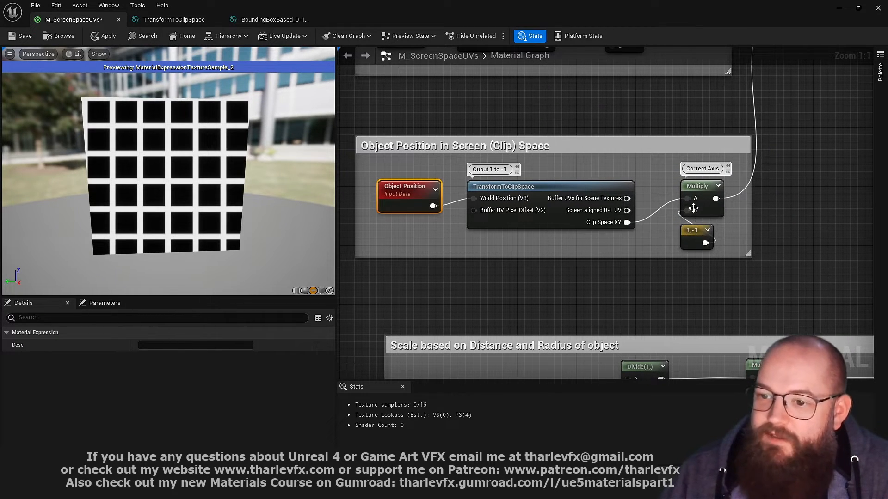
{"action": "right_click_drag", "start_coordinate": [706, 140], "coordinate": [530, 326]}
{"action": "scroll", "coordinate": [605, 303], "scroll_direction": "down", "scroll_amount": 1}
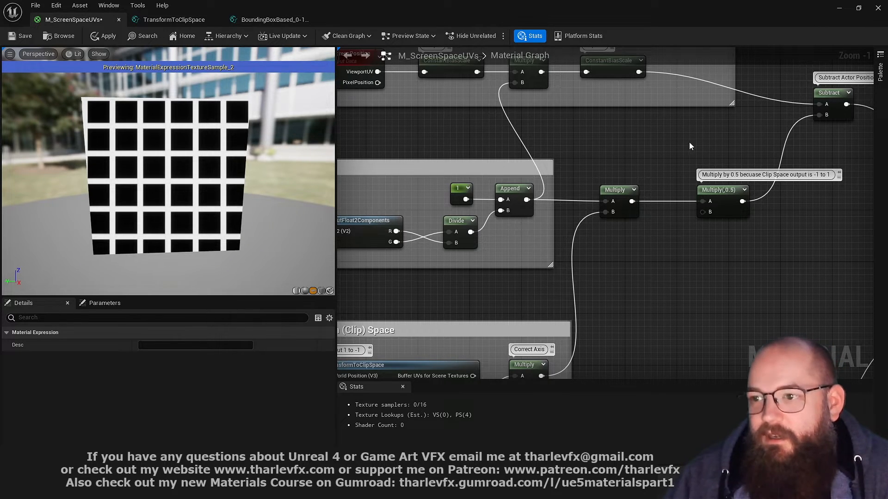
Remove the stray # from the end of the Subtract node's comment
{"action": "right_click_drag", "start_coordinate": [689, 147], "coordinate": [597, 188]}
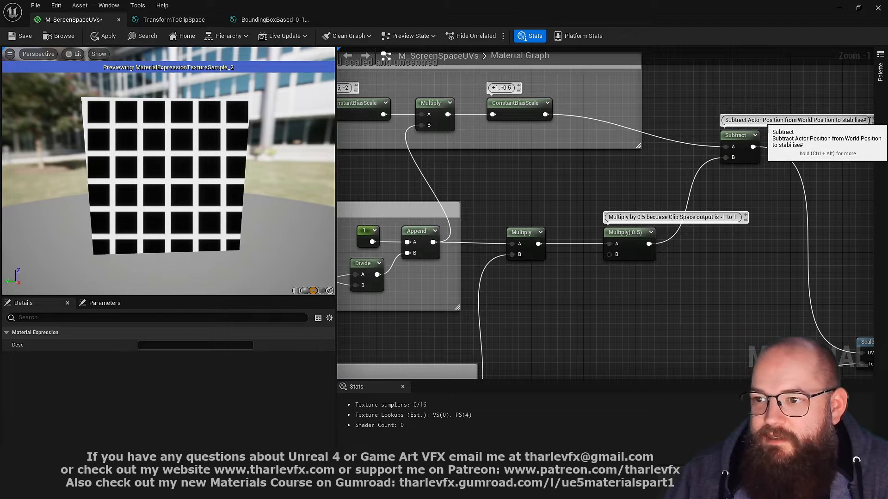
{"action": "left_click", "coordinate": [869, 120]}
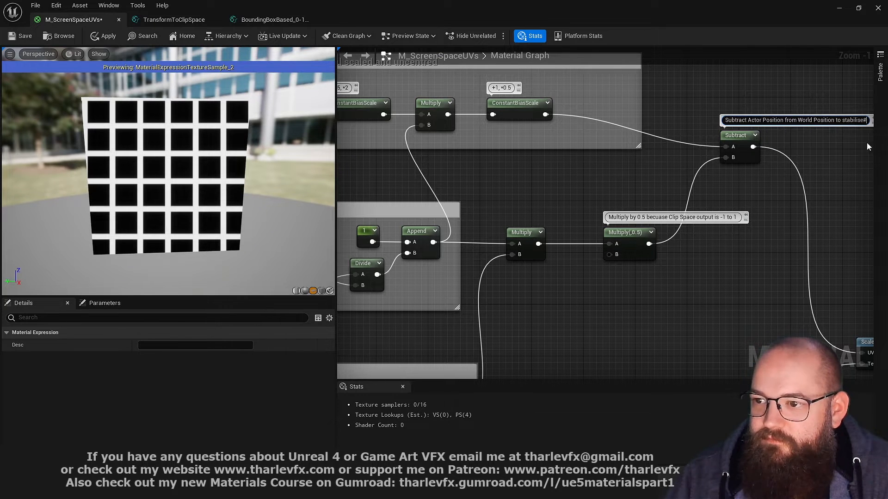
{"action": "key", "text": "BackSpace"}
{"action": "left_click", "coordinate": [820, 284]}
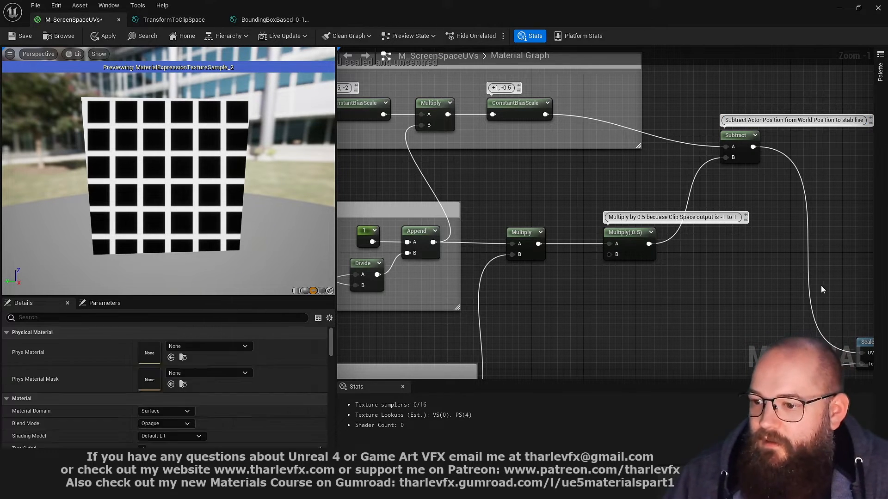
Inspect the ScaleUVsByCenter and TransformPosition nodes, and align the Object Position node with TransformPosition in the scale comment box
{"action": "right_click_drag", "start_coordinate": [820, 284], "coordinate": [706, 123]}
{"action": "left_click", "coordinate": [712, 150]}
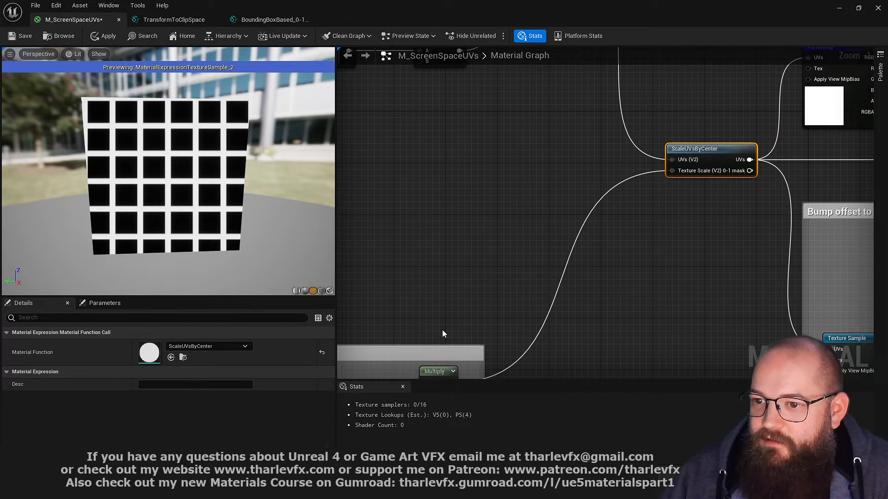
{"action": "right_click_drag", "start_coordinate": [442, 329], "coordinate": [516, 246]}
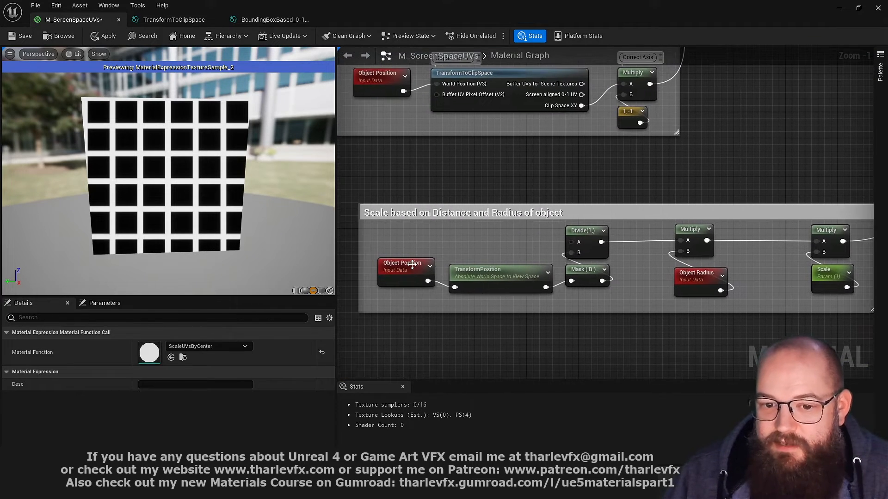
{"action": "left_click", "coordinate": [524, 273]}
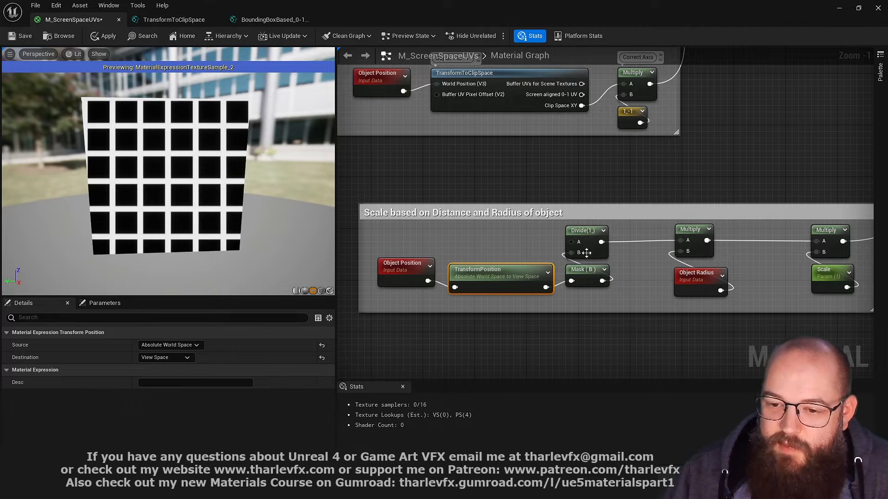
{"action": "left_click_drag", "start_coordinate": [564, 265], "coordinate": [539, 246]}
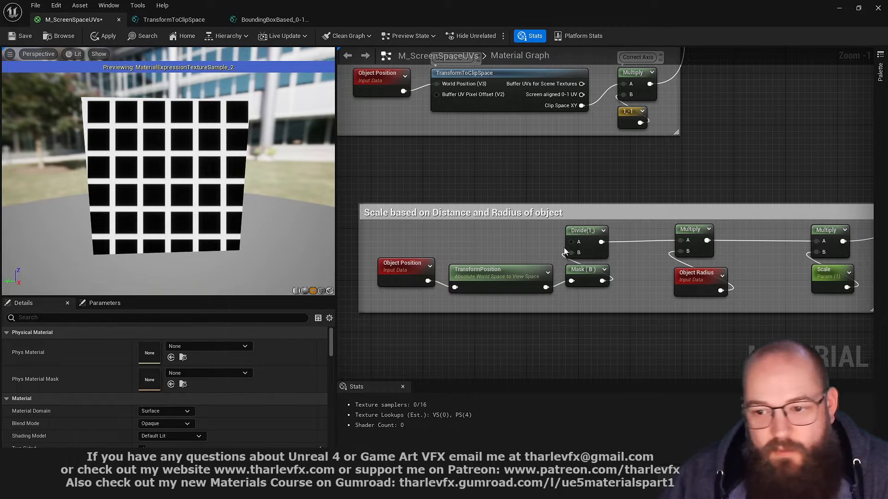
{"action": "left_click_drag", "start_coordinate": [401, 274], "coordinate": [396, 279]}
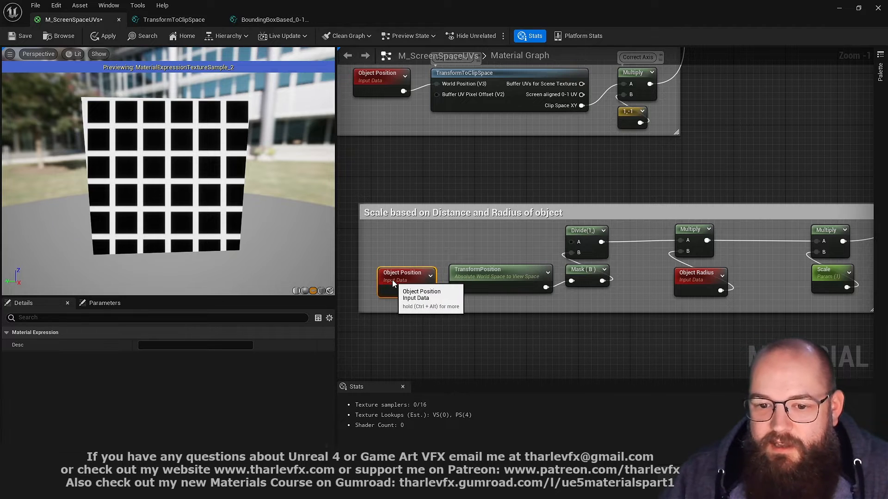
Select the Object Radius node with its Multiply and examine the grid on the preview mesh from a greater distance
{"action": "mouse_move", "coordinate": [131, 185]}
{"action": "right_mouse_down"}
{"action": "mouse_move", "coordinate": [132, 162]}
{"action": "mouse_move", "coordinate": [131, 254]}
{"action": "mouse_move", "coordinate": [131, 171]}
{"action": "mouse_move", "coordinate": [132, 199]}
{"action": "right_mouse_up"}
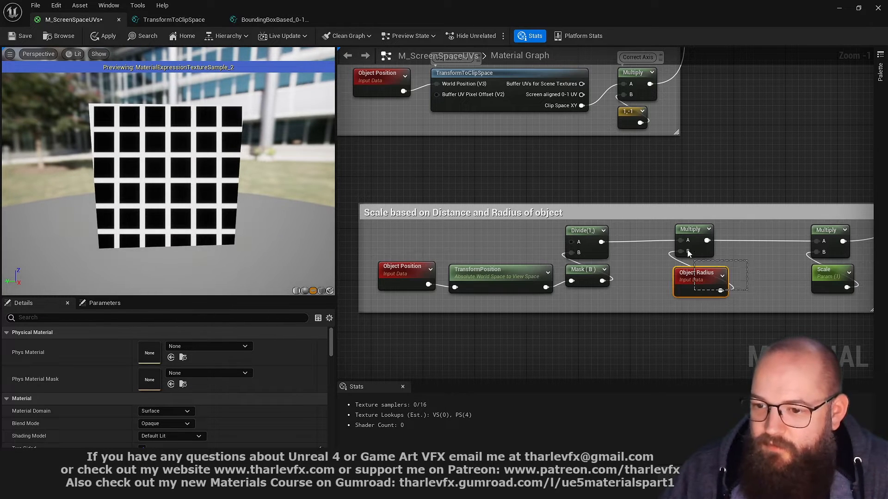
{"action": "left_click_drag", "start_coordinate": [687, 253], "coordinate": [688, 250]}
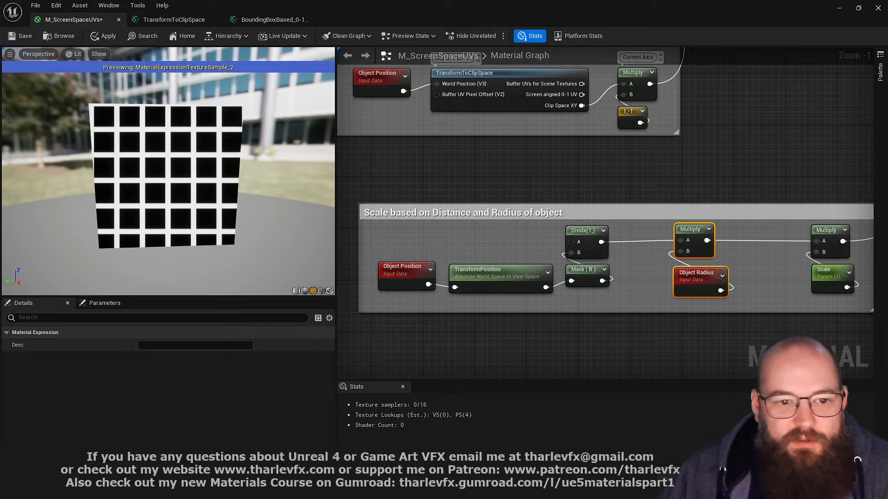
{"action": "left_click_drag", "start_coordinate": [131, 199], "coordinate": [157, 199]}
{"action": "right_click_drag", "start_coordinate": [157, 199], "coordinate": [157, 226]}
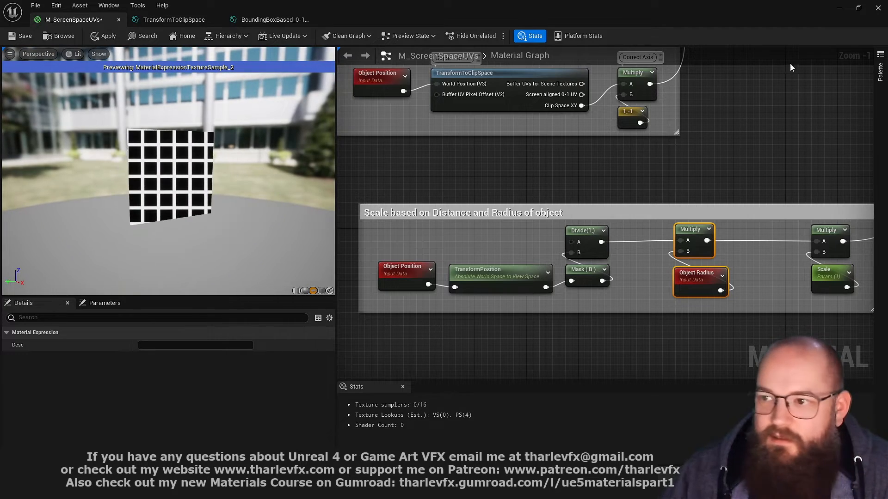
Restore the material editor window, move it clear of the level viewport, and compare the planes, selecting Plane2
{"action": "left_click", "coordinate": [859, 9]}
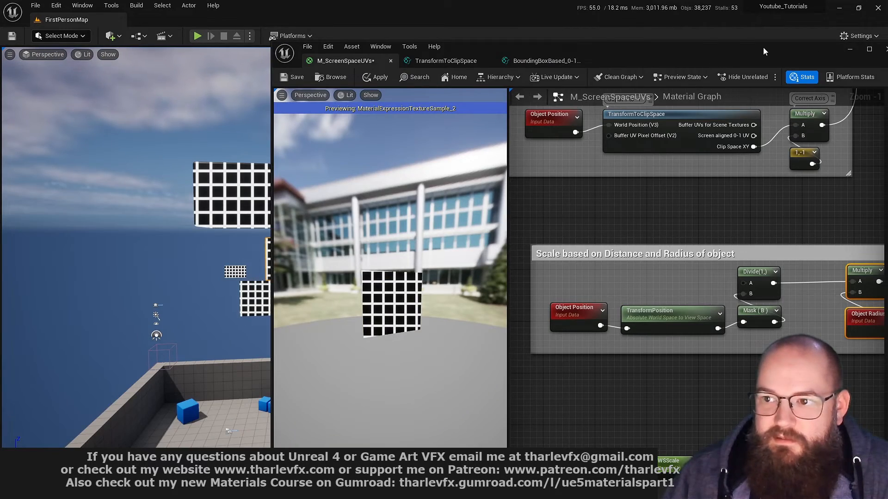
{"action": "left_click_drag", "start_coordinate": [763, 51], "coordinate": [678, 369]}
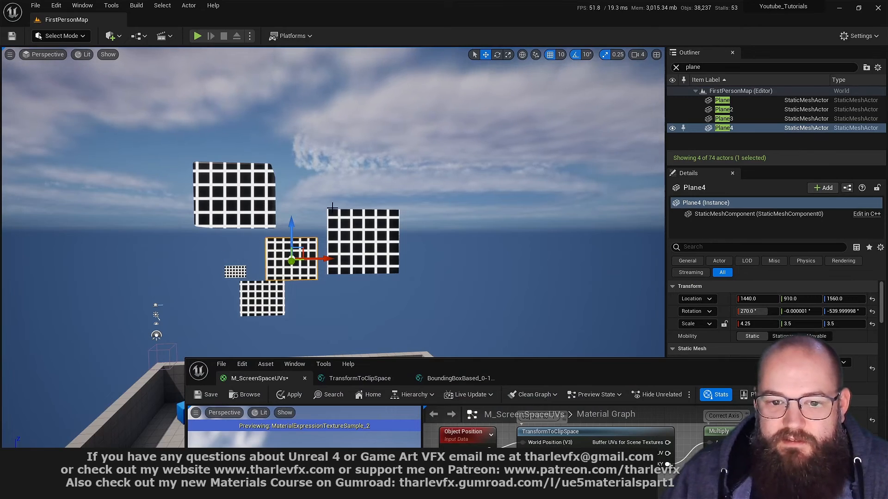
{"action": "mouse_move", "coordinate": [342, 294]}
{"action": "left_mouse_down", "text": "alt"}
{"action": "mouse_move", "coordinate": [417, 342]}
{"action": "mouse_move", "coordinate": [349, 291]}
{"action": "mouse_move", "coordinate": [358, 319]}
{"action": "mouse_move", "coordinate": [351, 287]}
{"action": "left_mouse_up", "text": "alt"}
{"action": "left_click_drag", "start_coordinate": [334, 247], "coordinate": [332, 261], "text": "alt"}
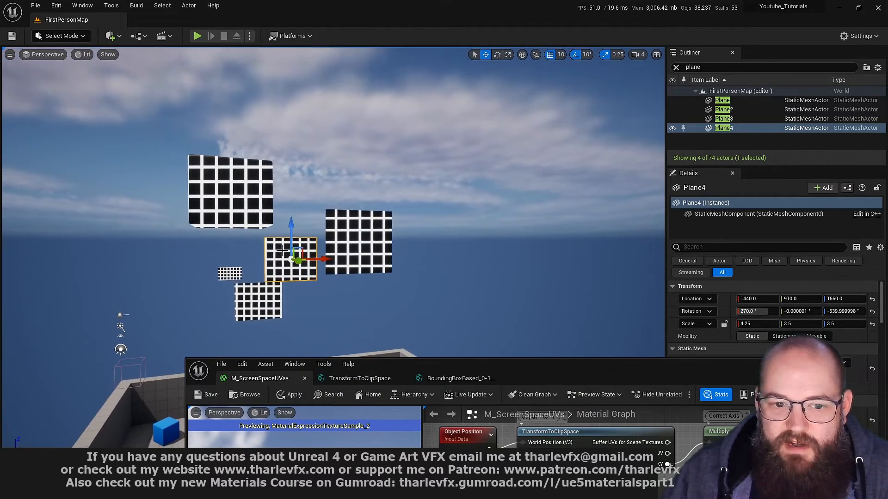
{"action": "left_click", "coordinate": [368, 270]}
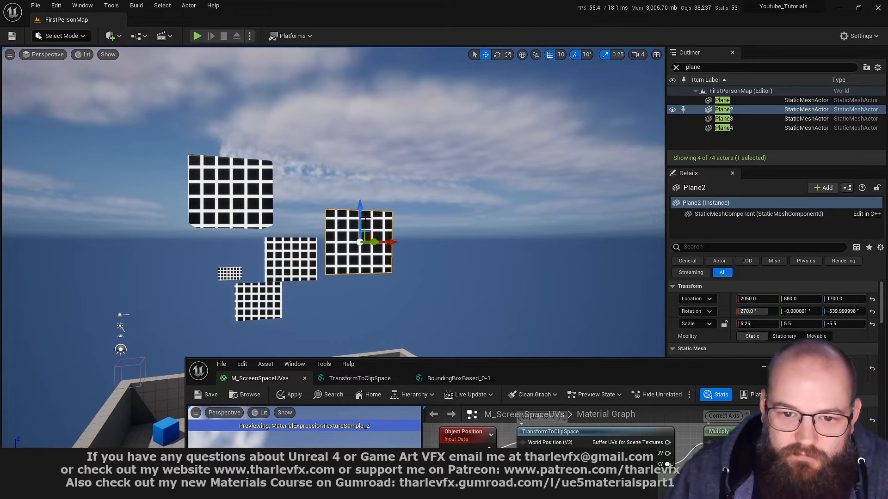
Arrange the material editor side by side with the viewport and set the Scale parameter's default value to 1.352938
{"action": "left_click_drag", "start_coordinate": [580, 374], "coordinate": [805, 24]}
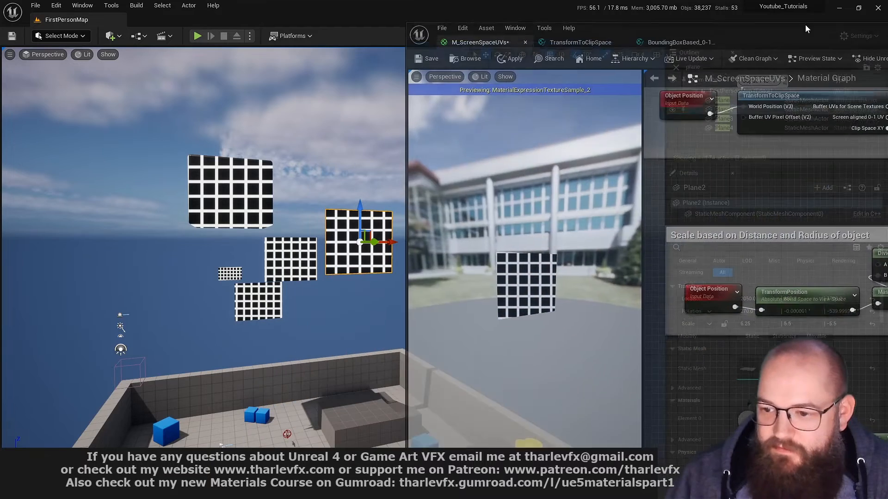
{"action": "right_click_drag", "start_coordinate": [856, 185], "coordinate": [656, 244]}
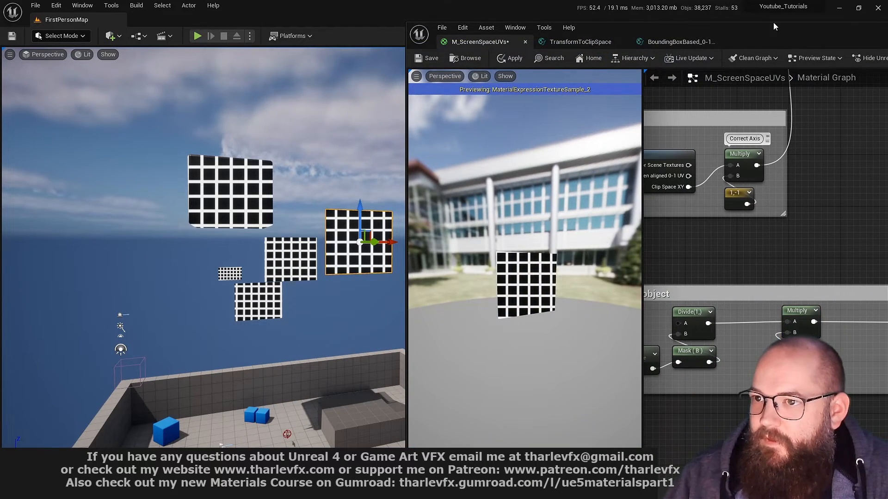
{"action": "left_click_drag", "start_coordinate": [738, 31], "coordinate": [676, 27]}
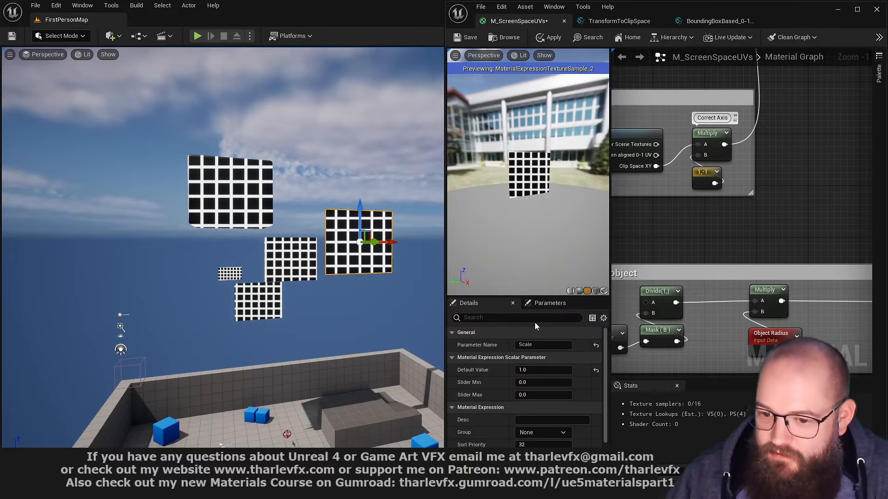
{"action": "left_click_drag", "start_coordinate": [543, 370], "coordinate": [560, 370]}
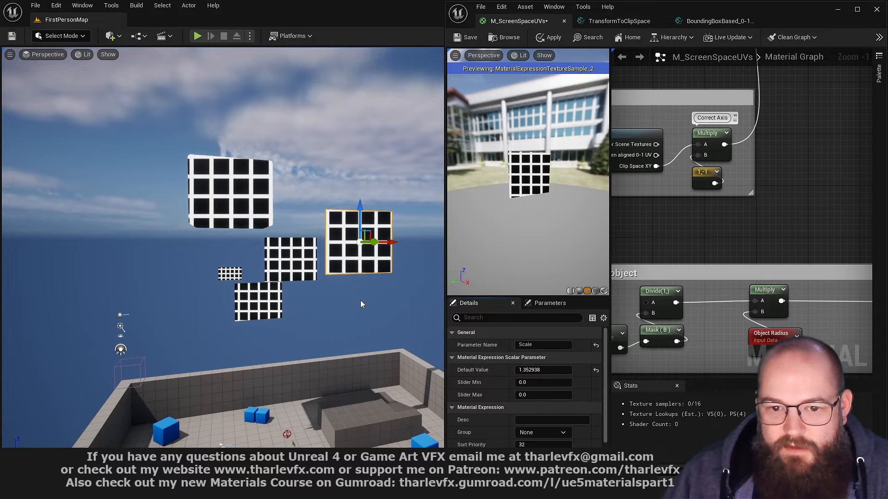
Scale Plane4 down in the level and disconnect Object Radius from the Multiply's B input in the material
{"action": "mouse_move", "coordinate": [299, 250]}
{"action": "left_mouse_down", "text": "alt"}
{"action": "mouse_move", "coordinate": [245, 249]}
{"action": "mouse_move", "coordinate": [275, 246]}
{"action": "mouse_move", "coordinate": [249, 218]}
{"action": "mouse_move", "coordinate": [283, 253]}
{"action": "left_mouse_up", "text": "alt"}
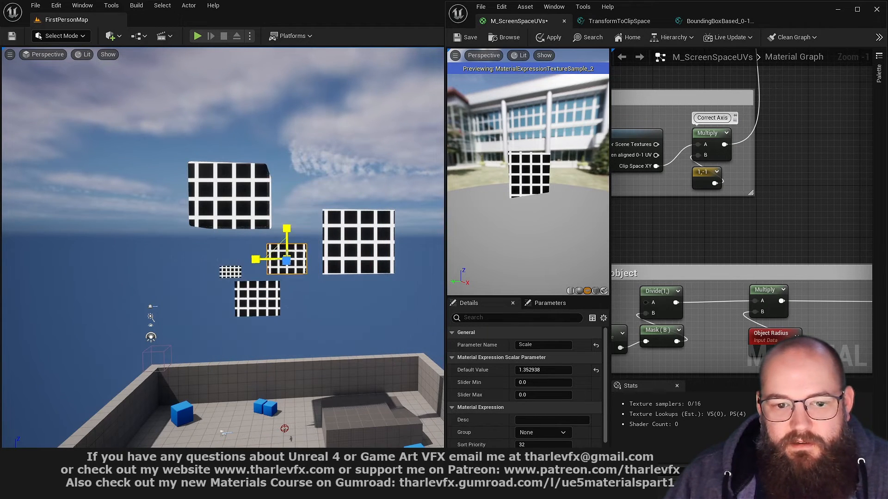
{"action": "left_click", "coordinate": [716, 242]}
{"action": "right_click_drag", "start_coordinate": [716, 242], "coordinate": [691, 199]}
{"action": "left_click", "coordinate": [731, 269], "text": "alt"}
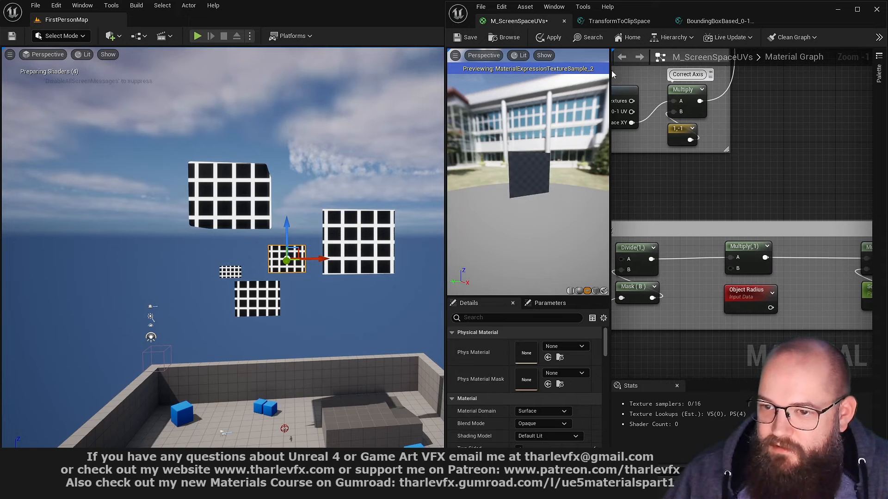
Apply the material changes and set the Scale parameter's default value to 256
{"action": "left_click", "coordinate": [553, 41]}
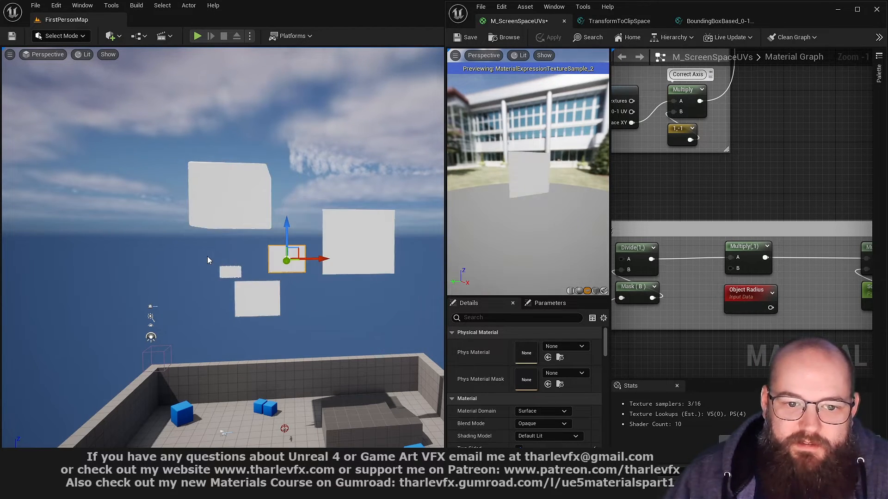
{"action": "right_click_drag", "start_coordinate": [792, 308], "coordinate": [718, 308]}
{"action": "left_click", "coordinate": [807, 291]}
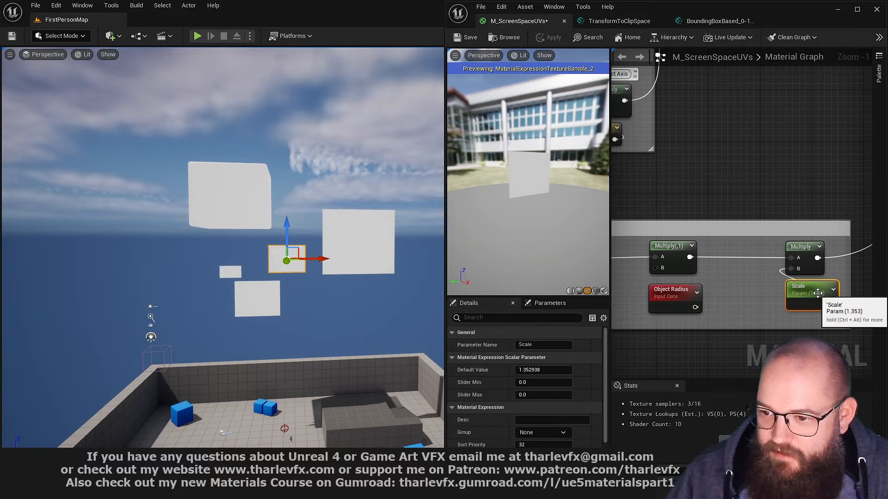
{"action": "left_click", "coordinate": [547, 369]}
{"action": "type", "text": "128"}
{"action": "key", "text": "Return"}
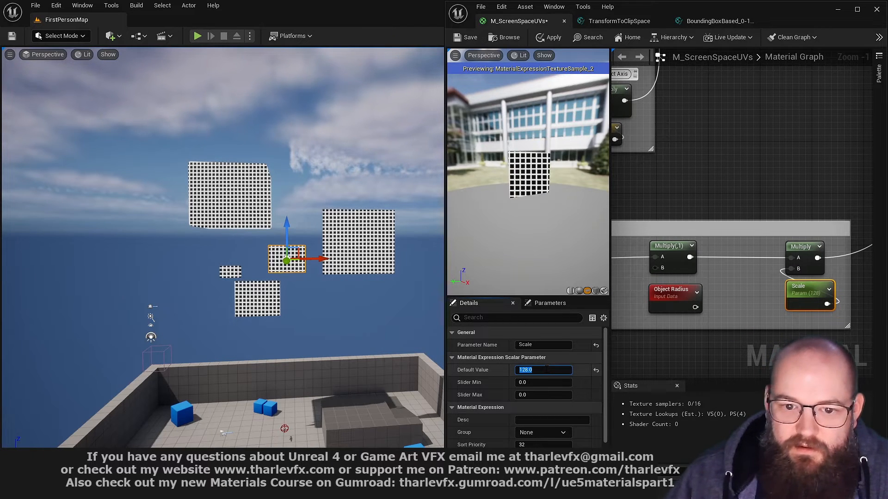
{"action": "key", "text": "Return"}
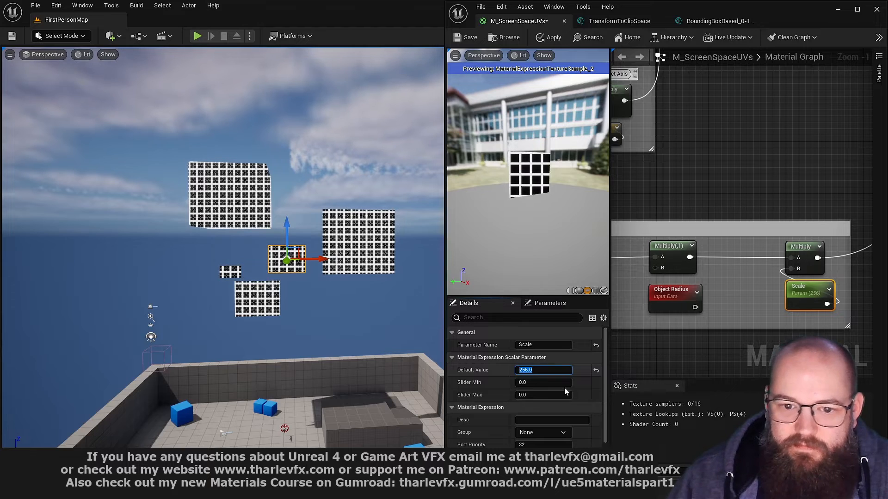
Examine the grid on the differently sized planes in the level from closer up and at different angles
{"action": "left_click_drag", "start_coordinate": [284, 251], "coordinate": [310, 228], "text": "alt"}
{"action": "left_click", "coordinate": [310, 228]}
{"action": "key", "text": "w"}
{"action": "right_click_drag", "start_coordinate": [311, 228], "coordinate": [335, 228]}
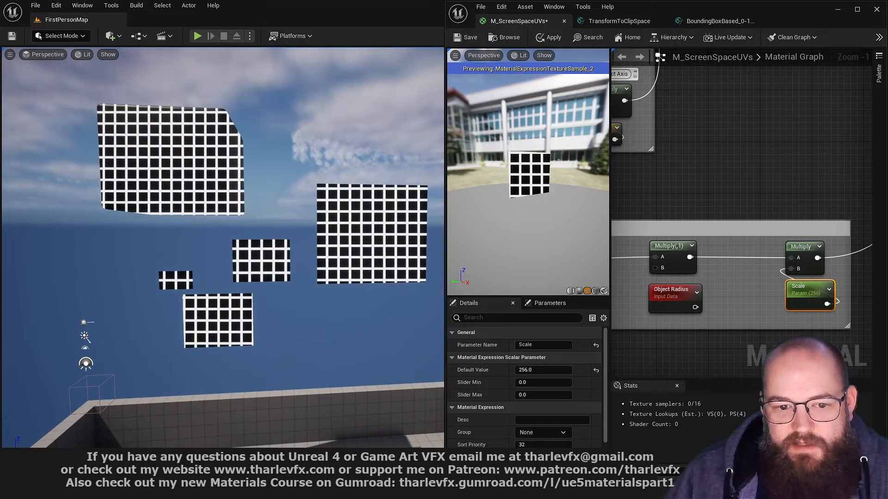
{"action": "left_click", "coordinate": [273, 248]}
{"action": "left_click_drag", "start_coordinate": [273, 247], "coordinate": [291, 199]}
{"action": "mouse_move", "coordinate": [278, 250]}
{"action": "left_mouse_down"}
{"action": "mouse_move", "coordinate": [279, 239]}
{"action": "mouse_move", "coordinate": [270, 244]}
{"action": "left_mouse_up"}
{"action": "left_click", "coordinate": [318, 298]}
{"action": "scroll", "coordinate": [340, 310], "scroll_direction": "down", "scroll_amount": 2}
{"action": "right_click_drag", "start_coordinate": [340, 310], "coordinate": [285, 289]}
{"action": "left_click", "coordinate": [824, 97]}
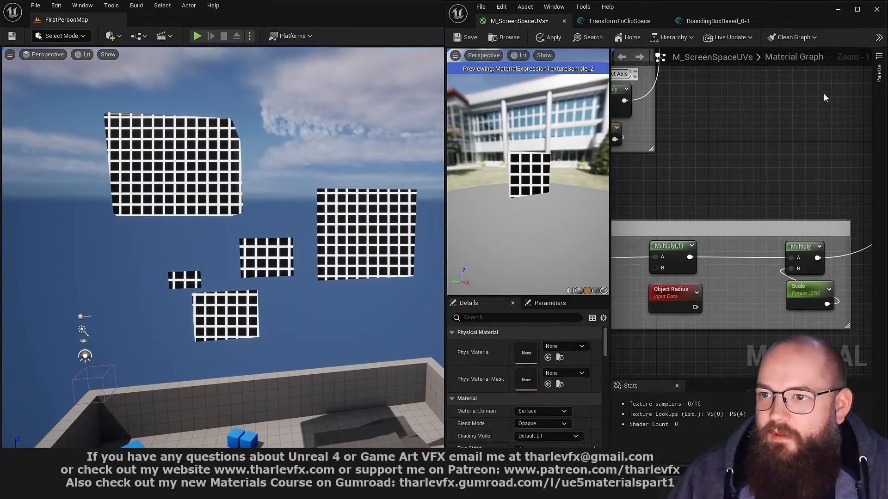
Maximise the material editor and delete the previewed Texture Sample above the "Bump offset to screen centre" group
{"action": "left_click", "coordinate": [857, 10]}
{"action": "scroll", "coordinate": [604, 170], "scroll_direction": "down", "scroll_amount": 4}
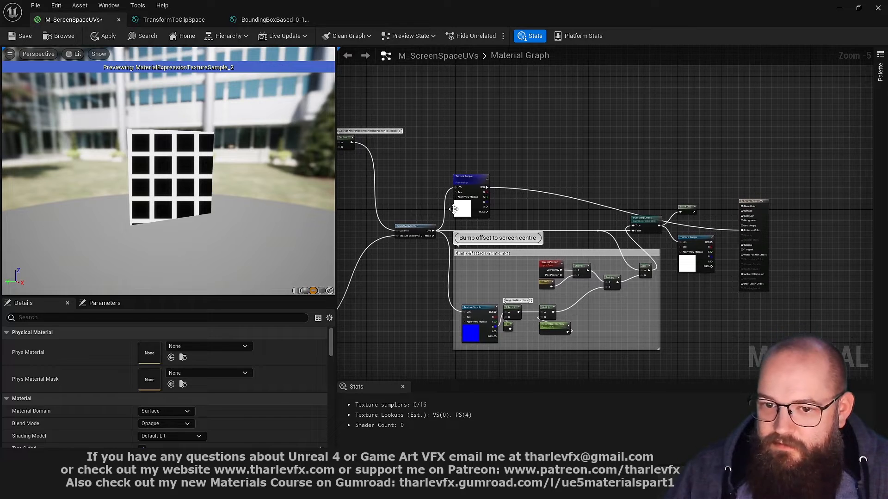
{"action": "scroll", "coordinate": [503, 214], "scroll_direction": "up", "scroll_amount": 1}
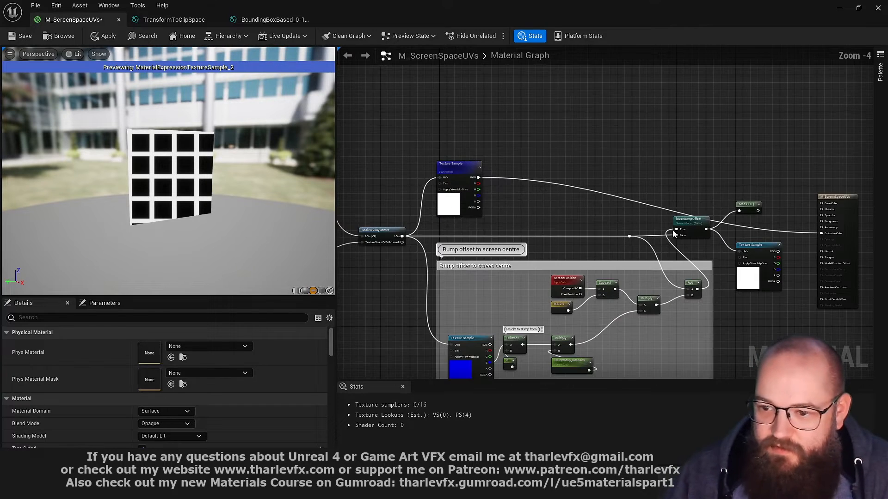
{"action": "right_click_drag", "start_coordinate": [685, 252], "coordinate": [606, 210]}
{"action": "left_click_drag", "start_coordinate": [699, 215], "coordinate": [747, 193]}
{"action": "left_click", "coordinate": [372, 159]}
{"action": "key", "text": "Delete"}
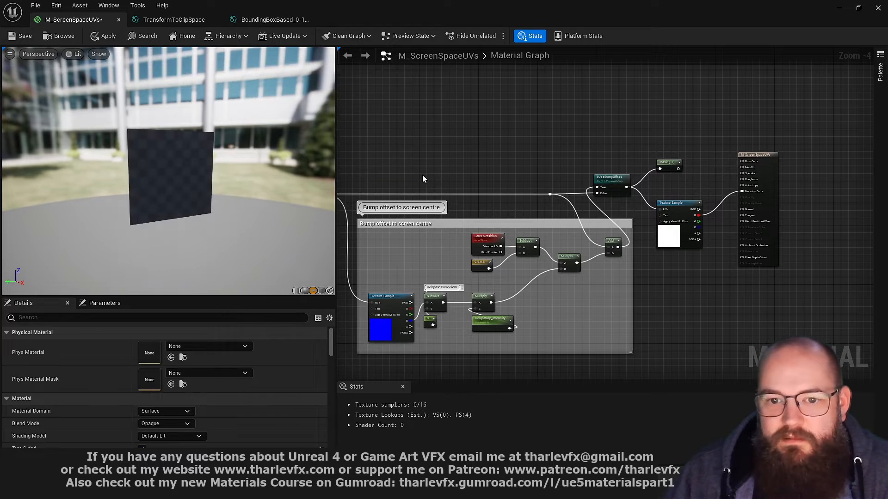
Inspect the ScaleUVsByCenter node and the normal map Texture Sample it feeds in the "Bump offset to screen centre" group
{"action": "right_click_drag", "start_coordinate": [412, 178], "coordinate": [469, 96]}
{"action": "scroll", "coordinate": [477, 175], "scroll_direction": "up", "scroll_amount": 3}
{"action": "right_click_drag", "start_coordinate": [352, 90], "coordinate": [612, 190]}
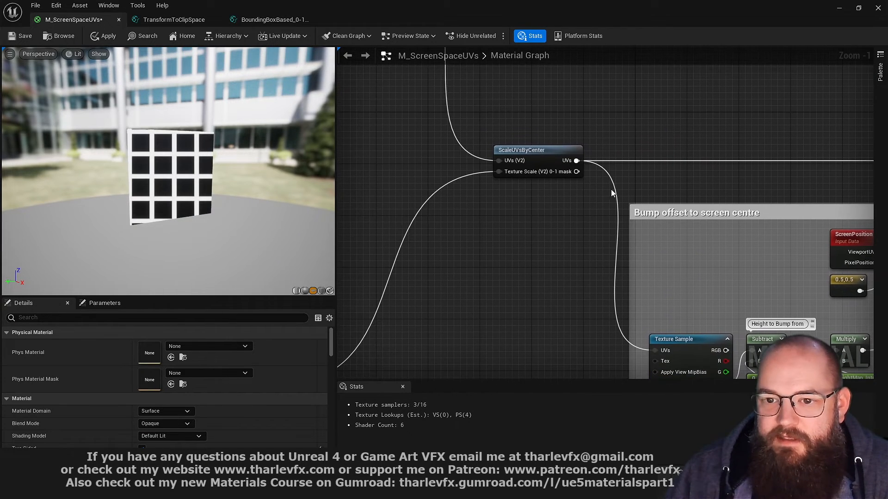
{"action": "left_click_drag", "start_coordinate": [524, 222], "coordinate": [525, 220]}
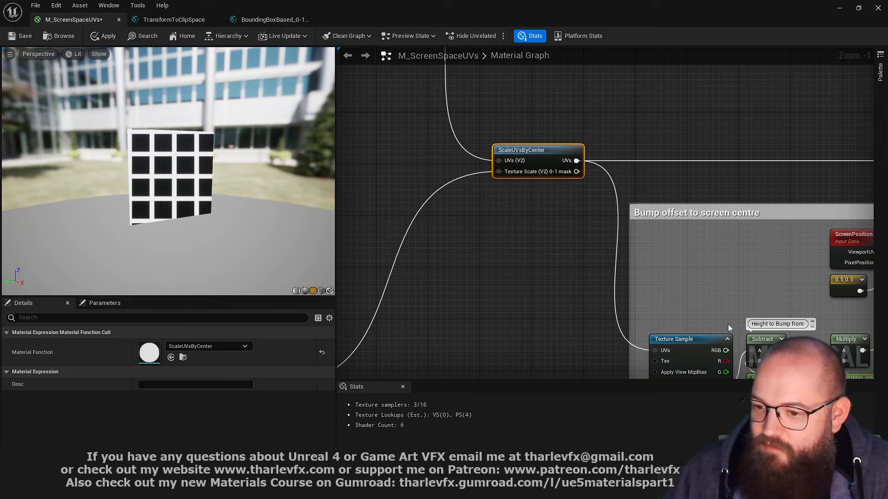
{"action": "right_click_drag", "start_coordinate": [728, 324], "coordinate": [492, 227]}
{"action": "left_click", "coordinate": [443, 306]}
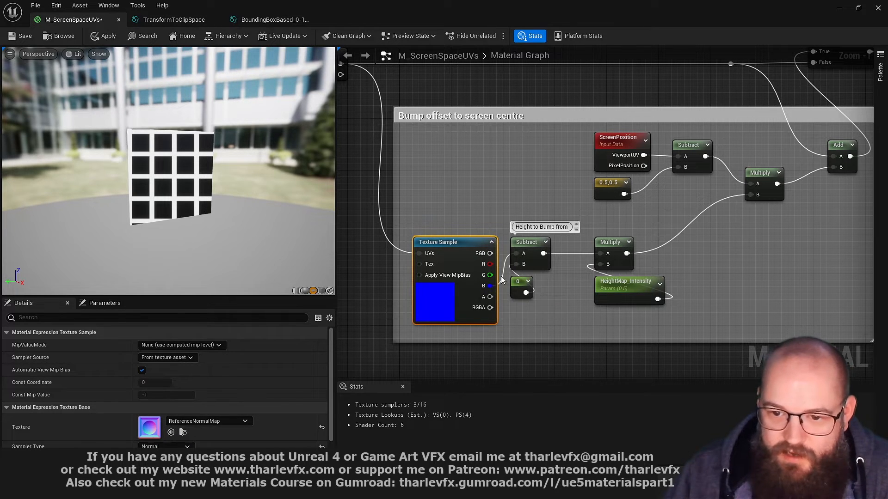
Add a Multiply node fed by the normal map Texture Sample's B output and preview it on the mesh
{"action": "left_click_drag", "start_coordinate": [489, 290], "coordinate": [462, 145]}
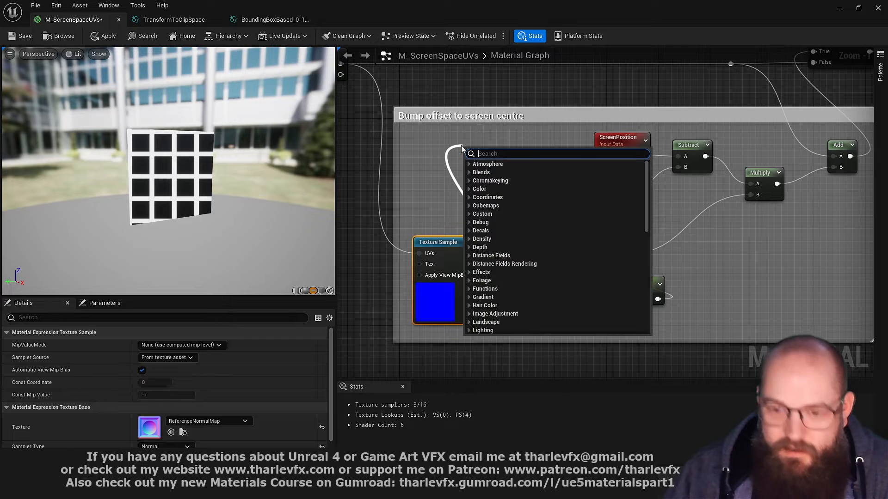
{"action": "type", "text": "mult"}
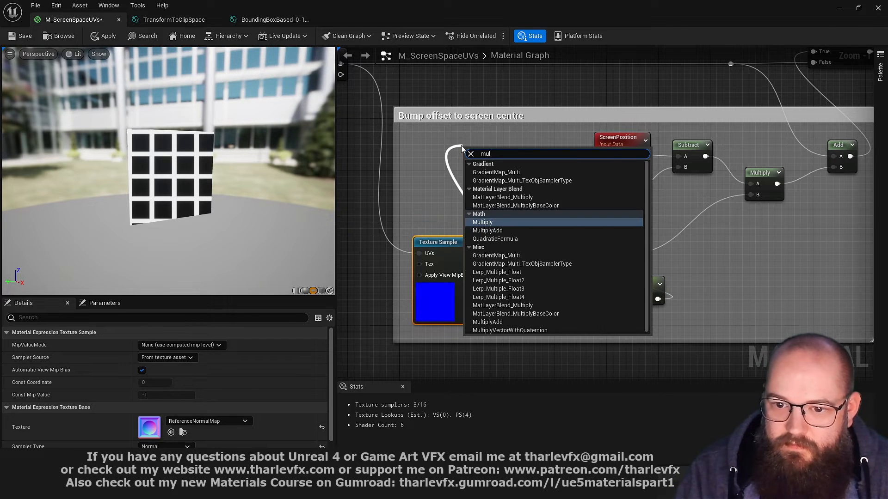
{"action": "key", "text": "Return"}
{"action": "key", "text": "space"}
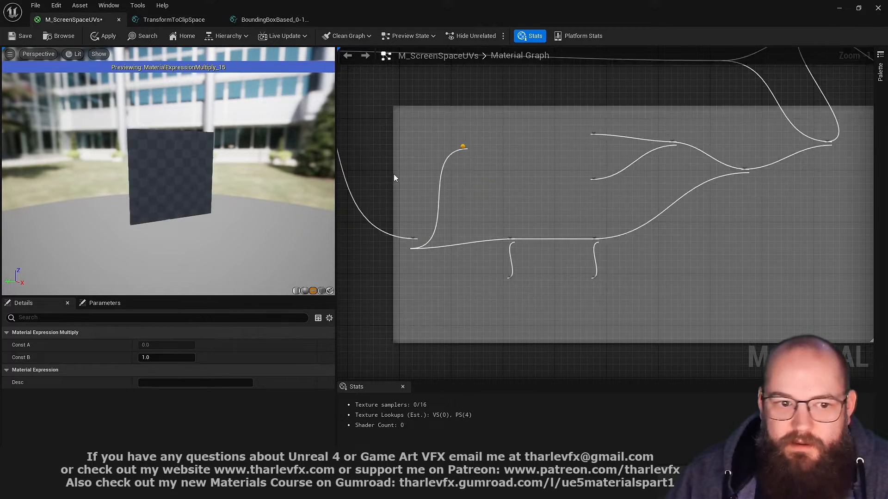
{"action": "left_click_drag", "start_coordinate": [164, 189], "coordinate": [183, 183]}
{"action": "right_click_drag", "start_coordinate": [164, 189], "coordinate": [164, 222]}
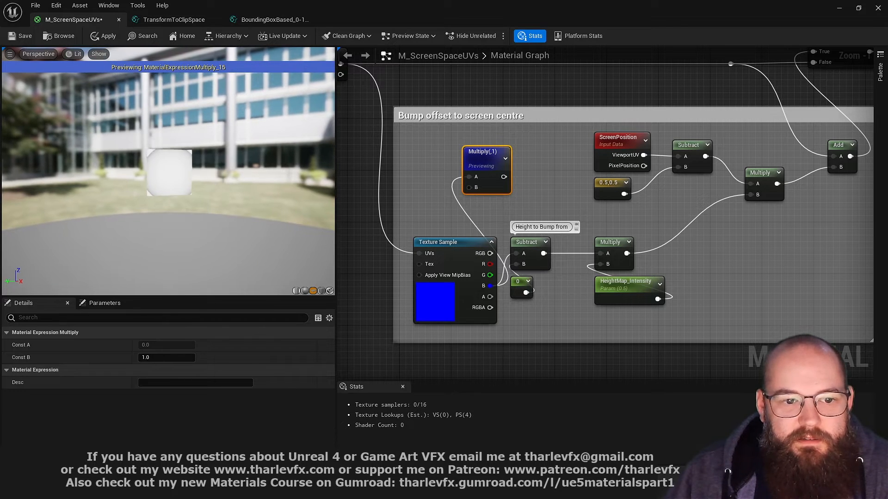
Disconnect the normal map Texture Sample's UVs input and examine its blue channel on the preview mesh
{"action": "left_click", "coordinate": [418, 259], "text": "alt"}
{"action": "left_click_drag", "start_coordinate": [164, 188], "coordinate": [153, 187]}
{"action": "right_click_drag", "start_coordinate": [163, 187], "coordinate": [164, 160]}
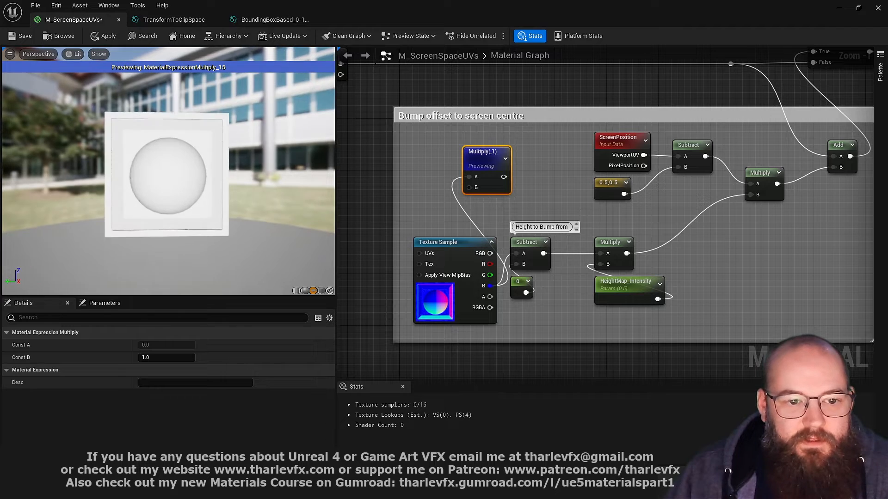
{"action": "left_click_drag", "start_coordinate": [164, 187], "coordinate": [140, 157]}
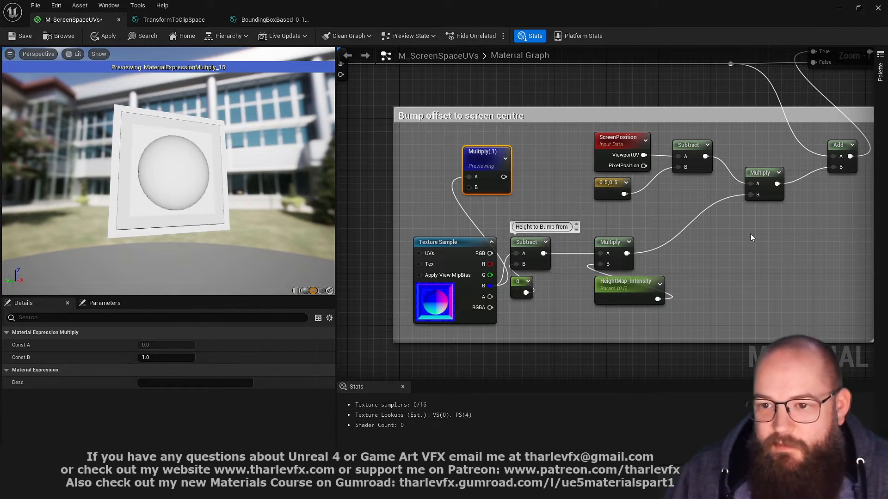
{"action": "right_click_drag", "start_coordinate": [548, 357], "coordinate": [550, 304]}
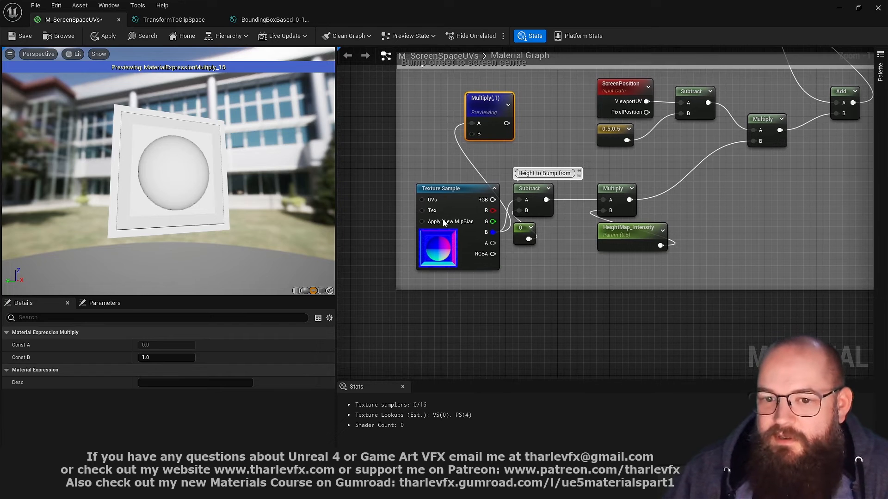
{"action": "right_click_drag", "start_coordinate": [428, 123], "coordinate": [412, 173]}
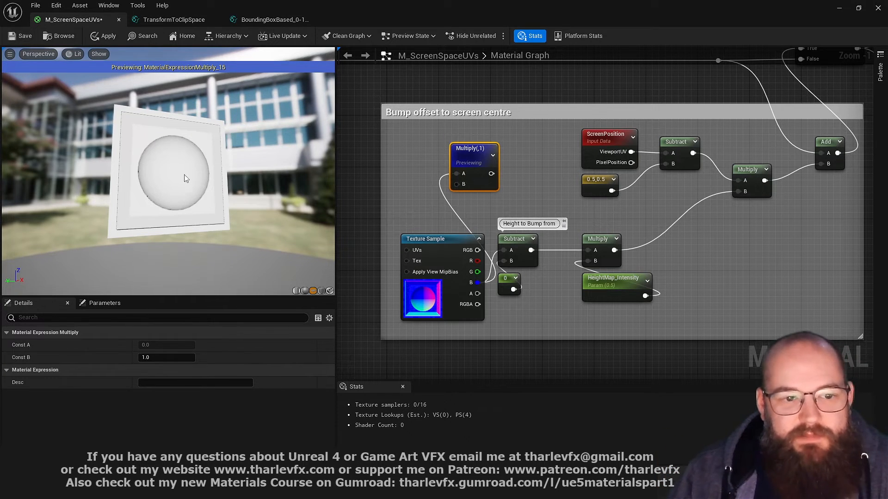
{"action": "right_click_drag", "start_coordinate": [420, 165], "coordinate": [563, 184]}
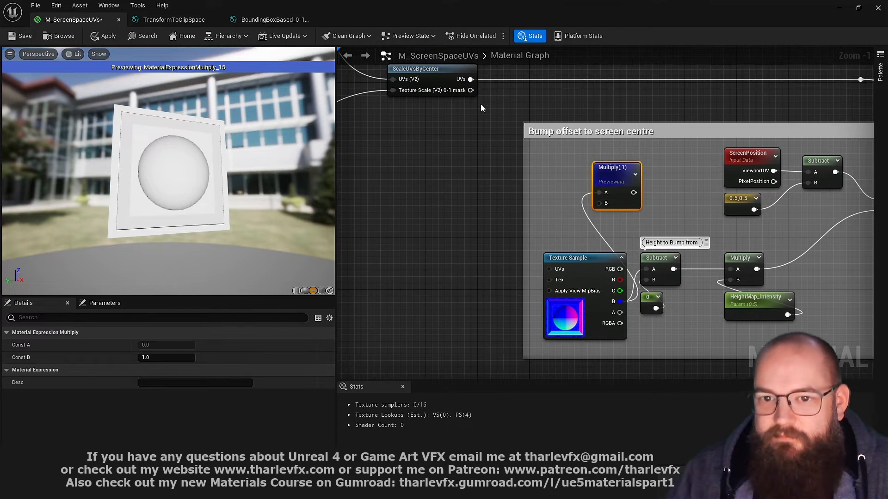
Reconnect ScaleUVsByCenter's UVs output to the normal map Texture Sample's UVs and delete the temporary preview Multiply
{"action": "left_click_drag", "start_coordinate": [470, 80], "coordinate": [570, 282]}
{"action": "left_click", "coordinate": [569, 260]}
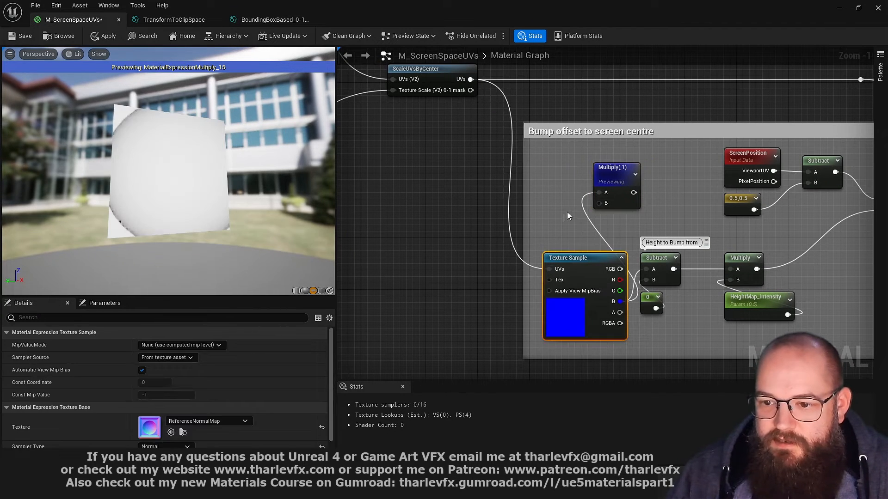
{"action": "left_click", "coordinate": [617, 191]}
{"action": "key", "text": "Delete"}
{"action": "right_click_drag", "start_coordinate": [684, 267], "coordinate": [460, 298]}
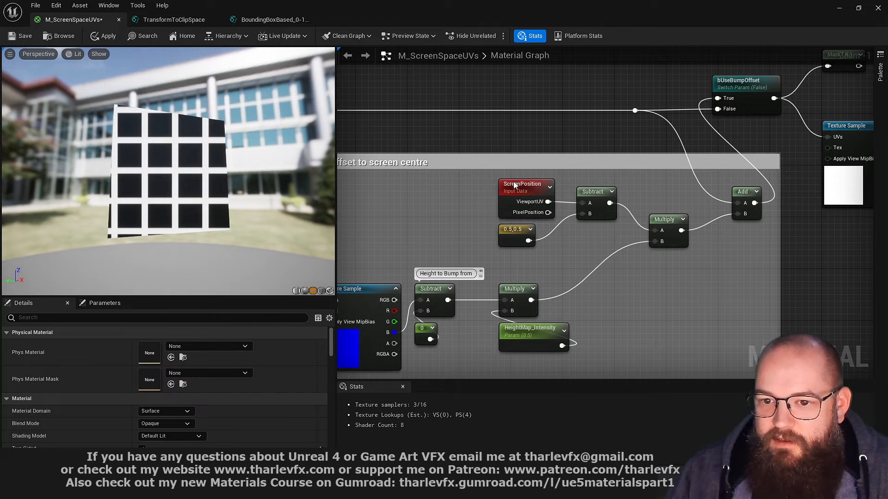
Inspect the ScreenPosition node and preview the Subtract that takes 0.5,0.5 from its ViewportUV
{"action": "left_click", "coordinate": [533, 197]}
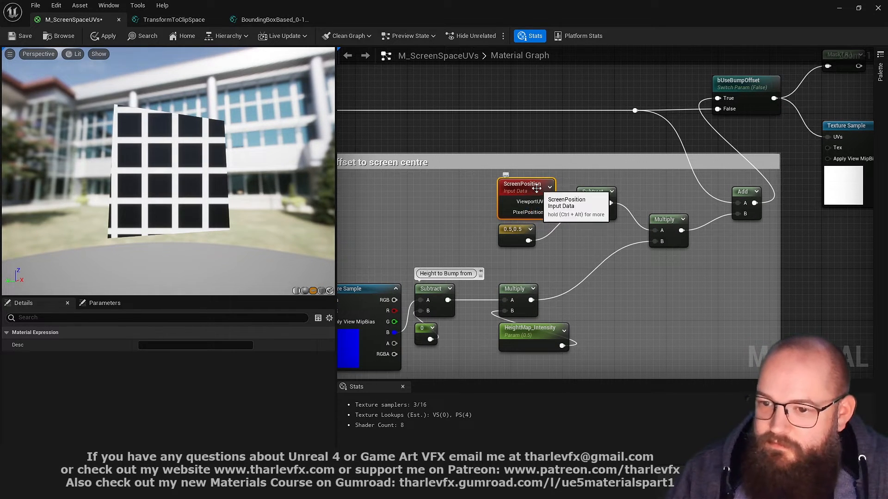
{"action": "left_click", "coordinate": [594, 198]}
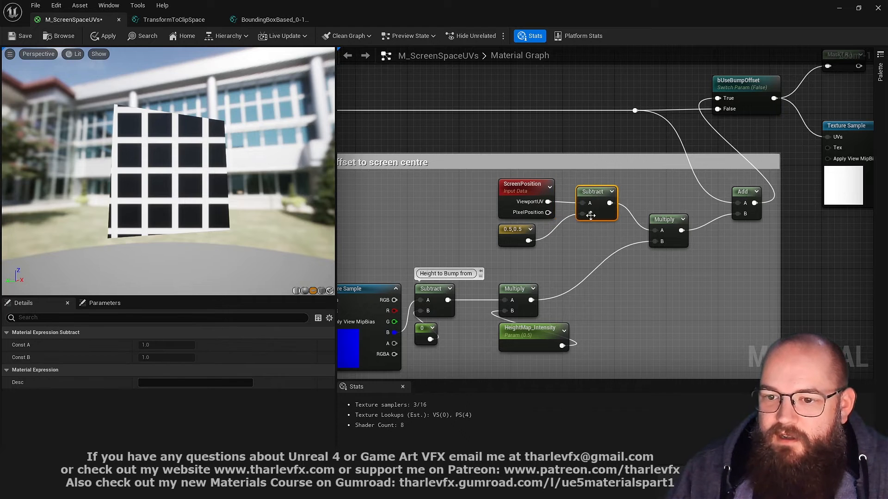
{"action": "key", "text": "space"}
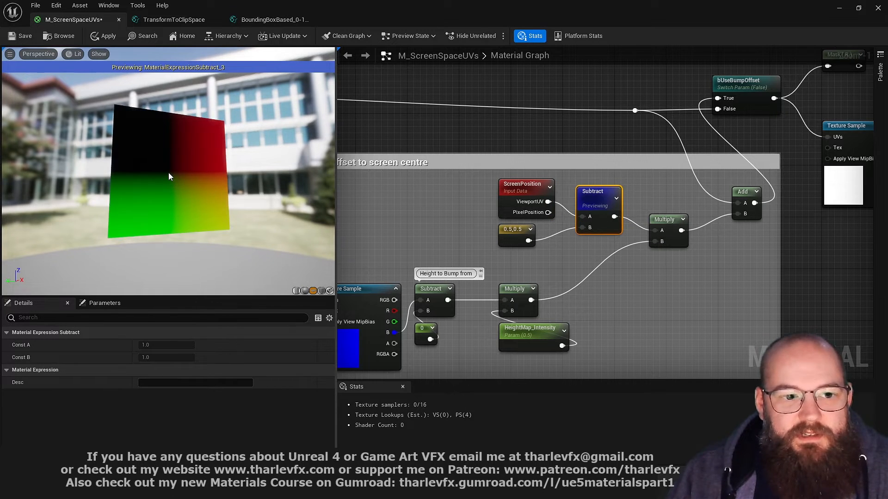
Preview the Multiply combining centred screen position with bump height and examine it closely on the preview mesh
{"action": "left_click", "coordinate": [662, 220]}
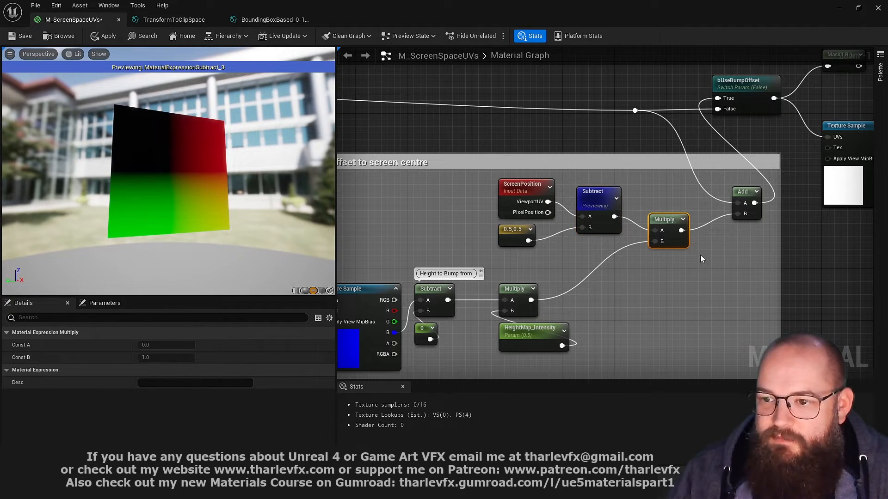
{"action": "key", "text": "space"}
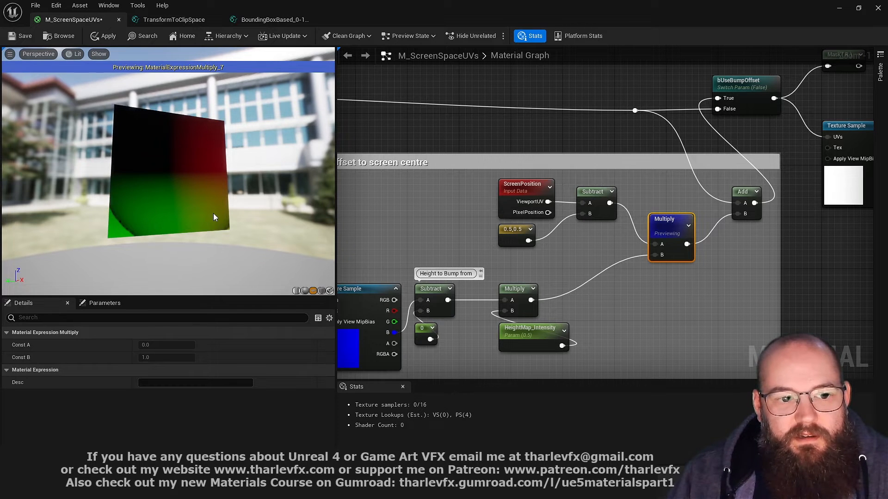
{"action": "left_click_drag", "start_coordinate": [224, 205], "coordinate": [206, 197]}
{"action": "mouse_move", "coordinate": [225, 204]}
{"action": "right_mouse_down"}
{"action": "mouse_move", "coordinate": [224, 221]}
{"action": "mouse_move", "coordinate": [224, 171]}
{"action": "mouse_move", "coordinate": [224, 192]}
{"action": "right_mouse_up"}
{"action": "left_click_drag", "start_coordinate": [87, 272], "coordinate": [91, 272]}
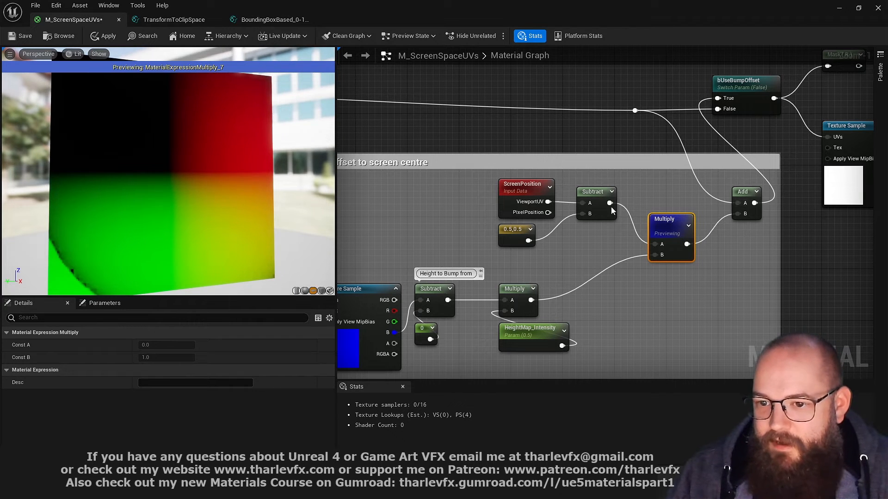
Follow the scaled UVs to the bUseBumpOffset switch, inspect its settings, and stop previewing the Multiply
{"action": "scroll", "coordinate": [533, 121], "scroll_direction": "down", "scroll_amount": 1}
{"action": "right_click_drag", "start_coordinate": [533, 121], "coordinate": [705, 173]}
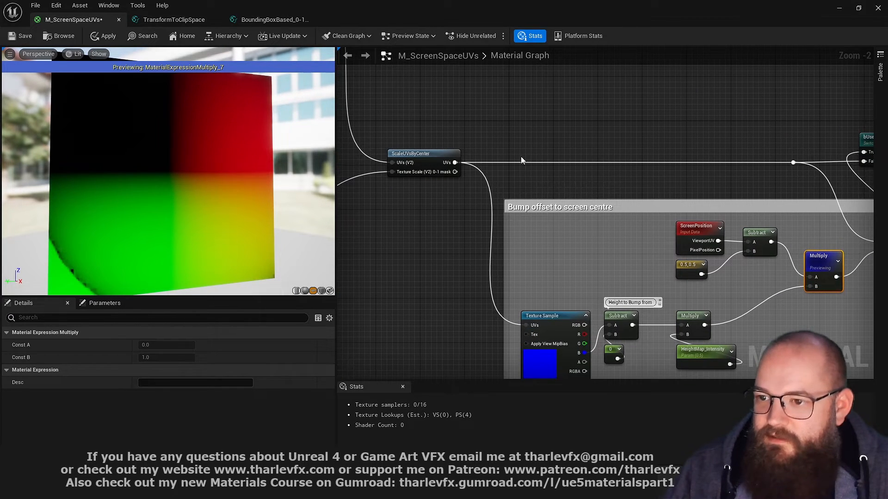
{"action": "right_click_drag", "start_coordinate": [827, 159], "coordinate": [612, 163]}
{"action": "left_click", "coordinate": [650, 142]}
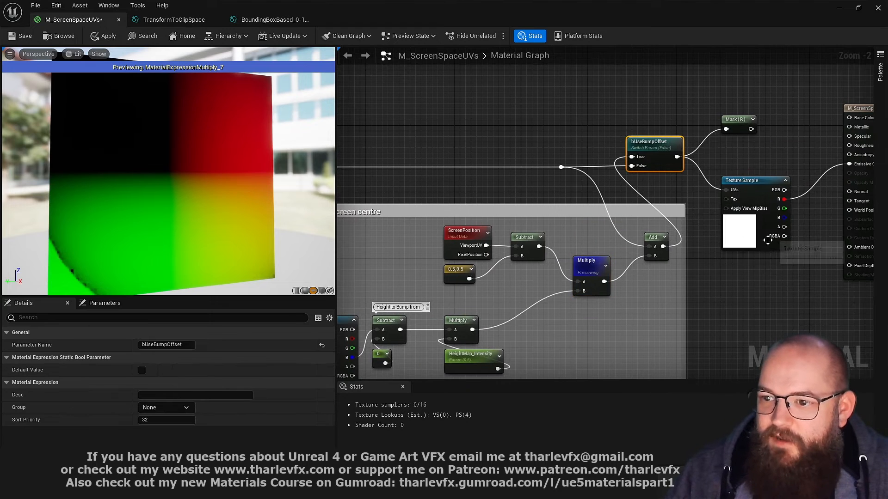
{"action": "left_click", "coordinate": [585, 261]}
{"action": "key", "text": "space"}
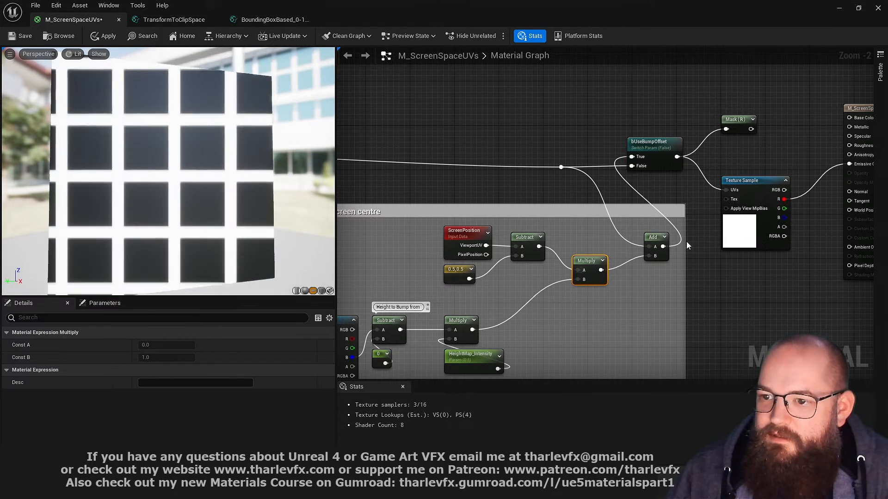
Review the grid Texture Sample and the whole graph, and inspect the bUseBumpOffset switch and its connections up close
{"action": "left_click", "coordinate": [745, 233]}
{"action": "scroll", "coordinate": [737, 305], "scroll_direction": "down", "scroll_amount": 5}
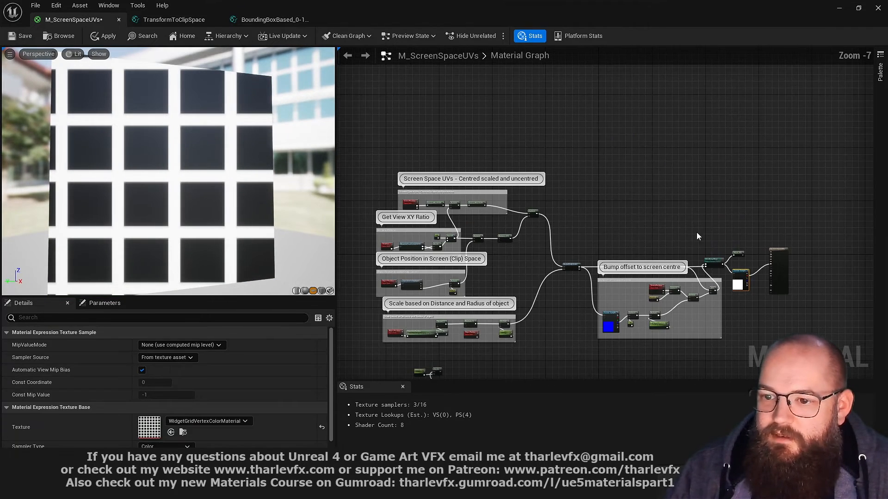
{"action": "left_click", "coordinate": [714, 263]}
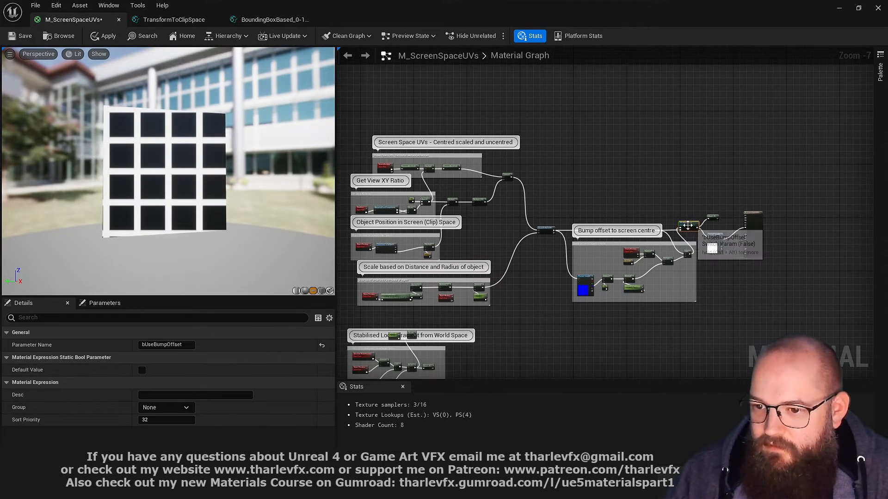
{"action": "scroll", "coordinate": [699, 234], "scroll_direction": "up", "scroll_amount": 7}
{"action": "left_click", "coordinate": [618, 176]}
{"action": "right_click_drag", "start_coordinate": [618, 177], "coordinate": [500, 106]}
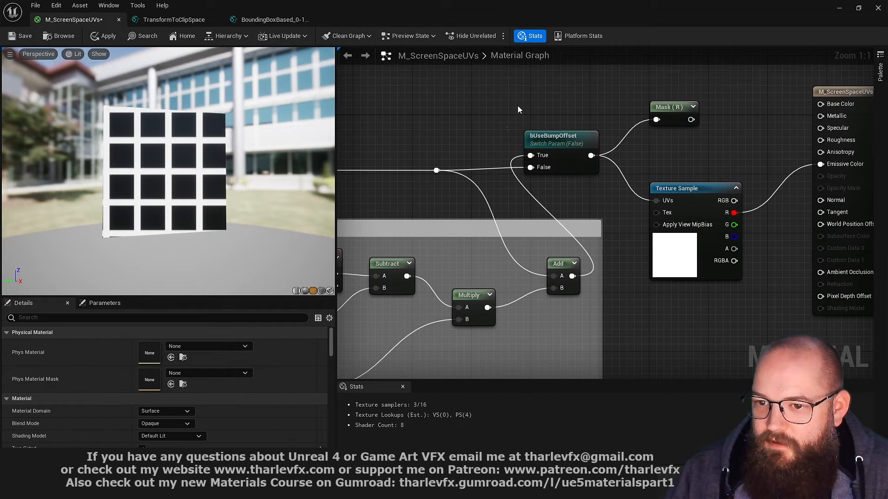
Turn on the default value of the bUseBumpOffset switch and view the bumped grid on the preview mesh
{"action": "left_click", "coordinate": [555, 138]}
{"action": "left_click", "coordinate": [142, 371]}
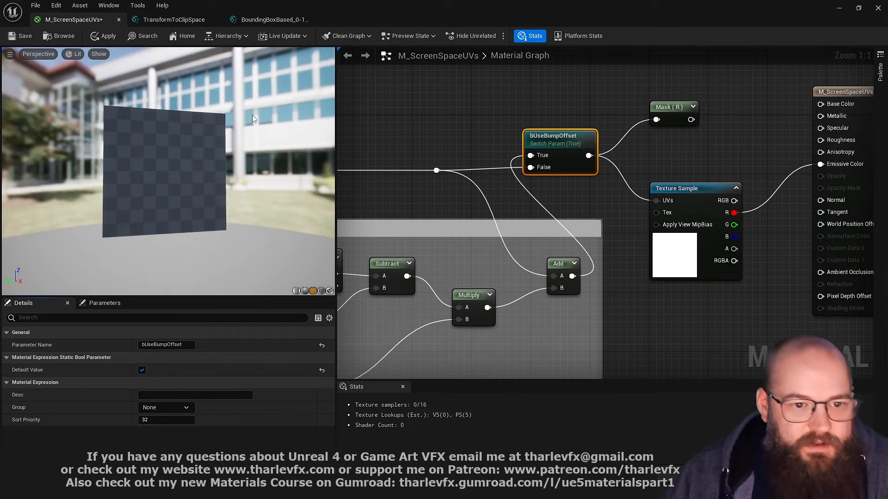
{"action": "mouse_move", "coordinate": [181, 204]}
{"action": "left_mouse_down"}
{"action": "mouse_move", "coordinate": [199, 206]}
{"action": "mouse_move", "coordinate": [189, 208]}
{"action": "left_mouse_up"}
{"action": "scroll", "coordinate": [185, 204], "scroll_direction": "down", "scroll_amount": 6}
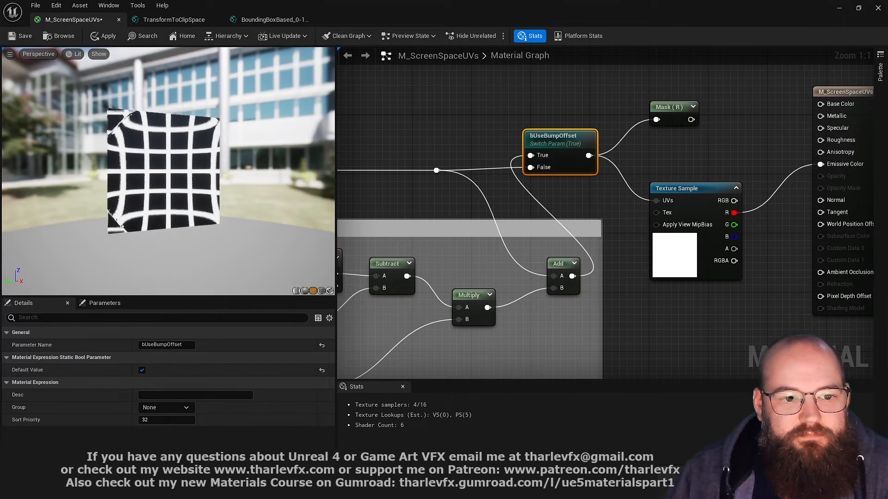
Try default values of 1 and 512 for the Scale parameter that feeds ScaleUVsByCenter
{"action": "right_click_drag", "start_coordinate": [437, 227], "coordinate": [761, 123]}
{"action": "scroll", "coordinate": [496, 207], "scroll_direction": "down", "scroll_amount": 1}
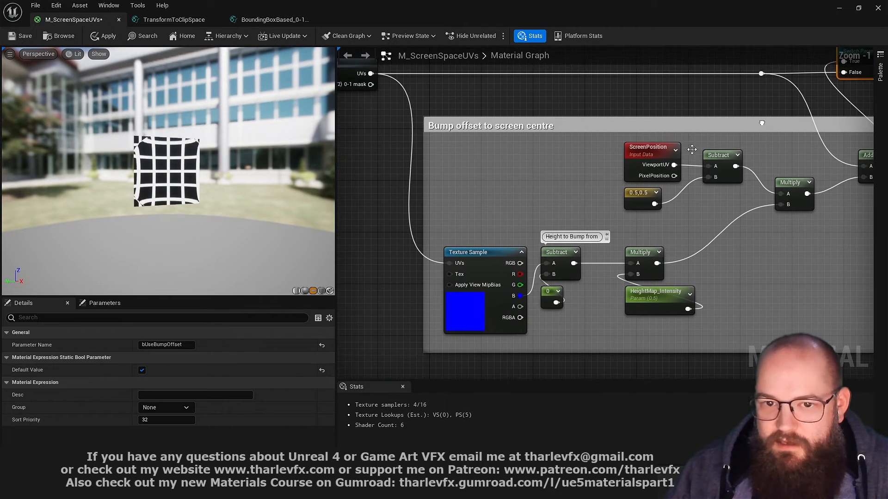
{"action": "scroll", "coordinate": [467, 214], "scroll_direction": "down", "scroll_amount": 2}
{"action": "right_click_drag", "start_coordinate": [393, 200], "coordinate": [599, 215]}
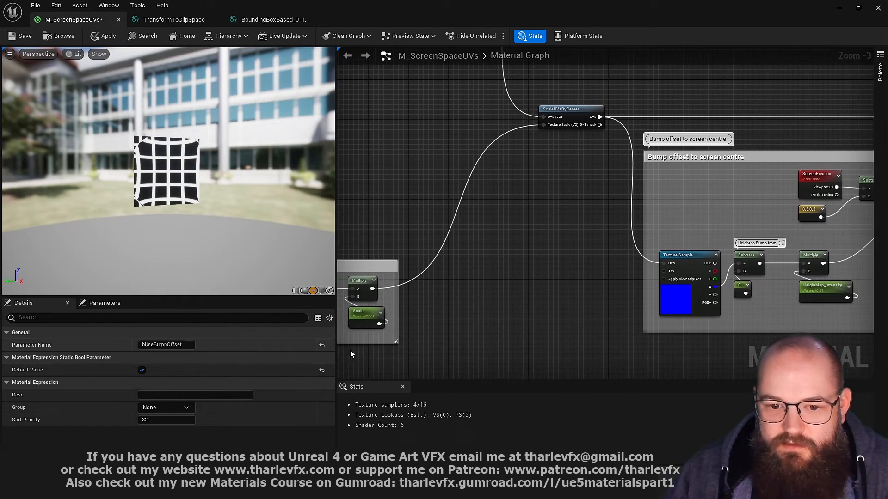
{"action": "left_click", "coordinate": [363, 314]}
{"action": "type", "text": "1"}
{"action": "key", "text": "Tab"}
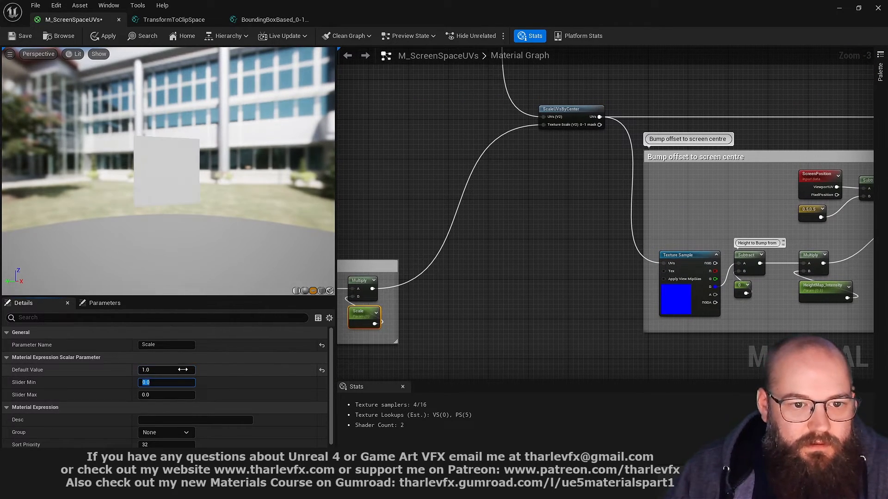
{"action": "type", "text": "512"}
{"action": "key", "text": "Return"}
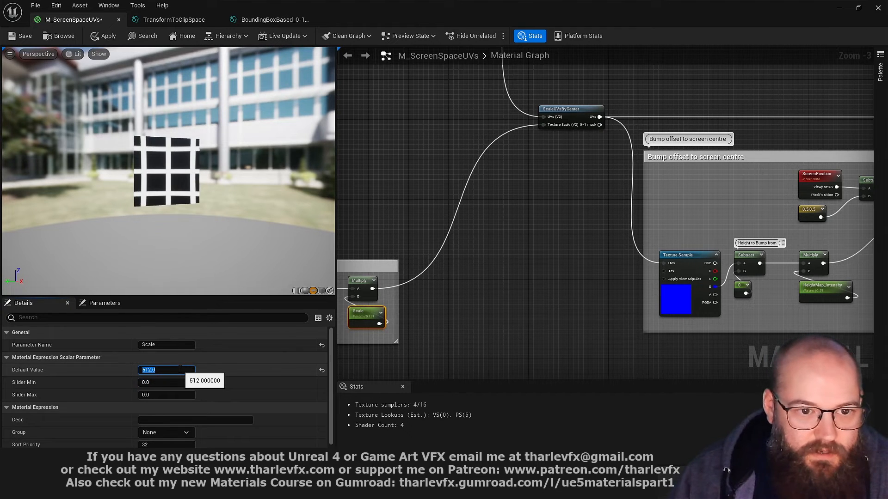
Set the Scale parameter's default value to 64 and examine the bumped grid up close on the preview mesh
{"action": "type", "text": "64"}
{"action": "key", "text": "Return"}
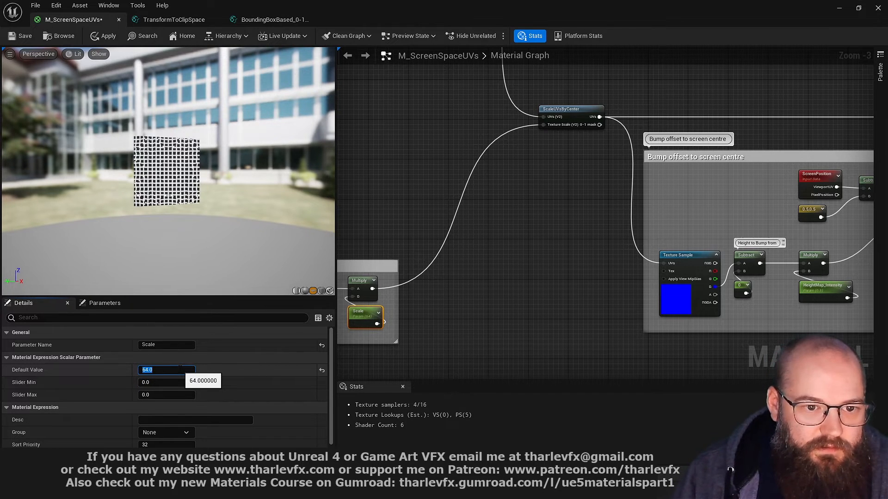
{"action": "right_click_drag", "start_coordinate": [156, 183], "coordinate": [157, 162]}
{"action": "left_click_drag", "start_coordinate": [231, 132], "coordinate": [212, 132]}
{"action": "right_click_drag", "start_coordinate": [231, 132], "coordinate": [231, 95]}
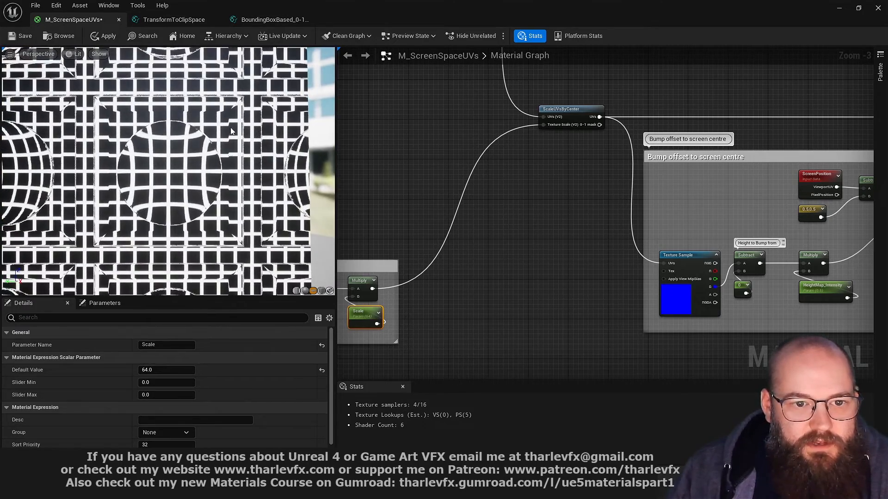
{"action": "mouse_move", "coordinate": [121, 170]}
{"action": "left_mouse_down"}
{"action": "mouse_move", "coordinate": [143, 183]}
{"action": "mouse_move", "coordinate": [111, 185]}
{"action": "mouse_move", "coordinate": [127, 183]}
{"action": "left_mouse_up"}
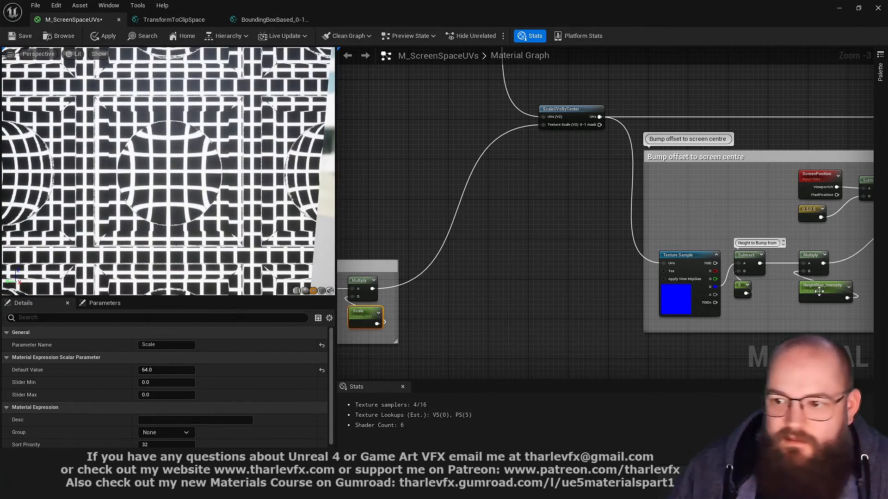
Set HeightMap_Intensity to about 0.54 and examine the bump offset at several screen positions, angles and distances
{"action": "left_click_drag", "start_coordinate": [187, 367], "coordinate": [174, 370]}
{"action": "middle_click_drag", "start_coordinate": [162, 176], "coordinate": [18, 65]}
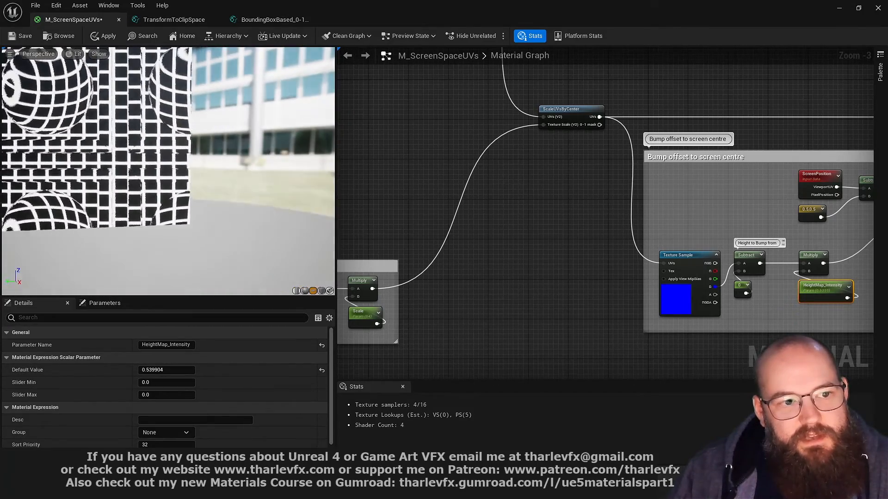
{"action": "middle_click_drag", "start_coordinate": [78, 101], "coordinate": [63, 107]}
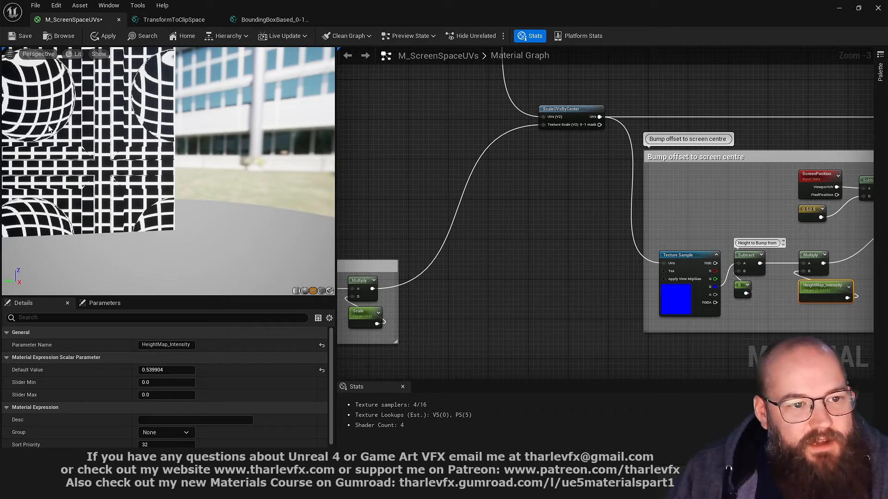
{"action": "left_click_drag", "start_coordinate": [152, 179], "coordinate": [289, 108]}
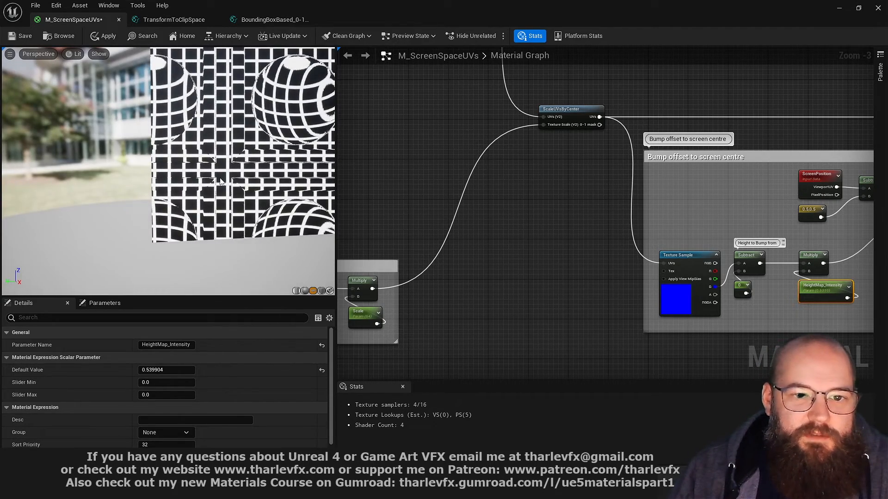
{"action": "middle_click_drag", "start_coordinate": [220, 181], "coordinate": [105, 205]}
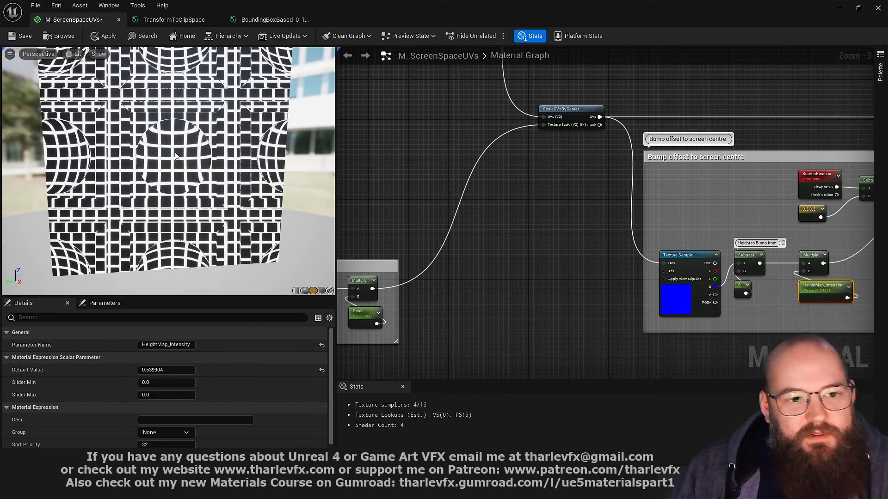
{"action": "middle_click_drag", "start_coordinate": [174, 159], "coordinate": [126, 191]}
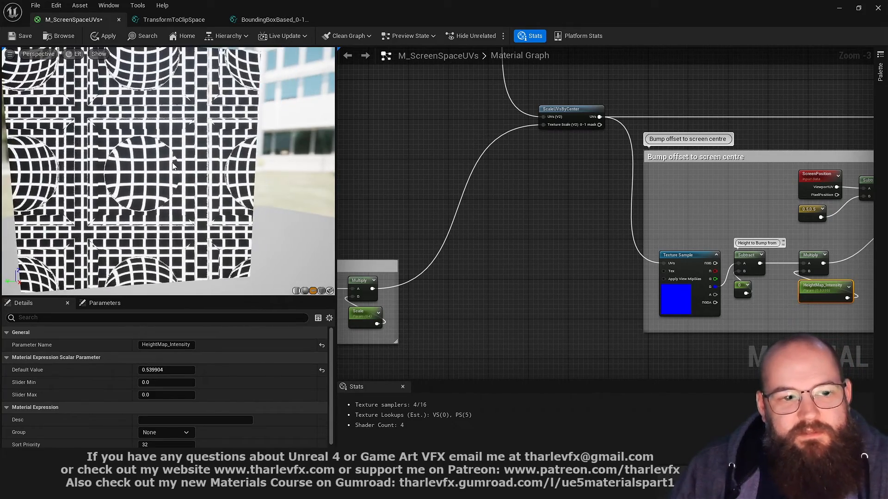
{"action": "left_click_drag", "start_coordinate": [174, 163], "coordinate": [199, 145]}
{"action": "scroll", "coordinate": [187, 185], "scroll_direction": "down", "scroll_amount": 5}
{"action": "mouse_move", "coordinate": [187, 185]}
{"action": "left_mouse_down"}
{"action": "mouse_move", "coordinate": [222, 166]}
{"action": "mouse_move", "coordinate": [187, 129]}
{"action": "mouse_move", "coordinate": [183, 173]}
{"action": "mouse_move", "coordinate": [194, 183]}
{"action": "mouse_move", "coordinate": [160, 185]}
{"action": "mouse_move", "coordinate": [176, 184]}
{"action": "left_mouse_up"}
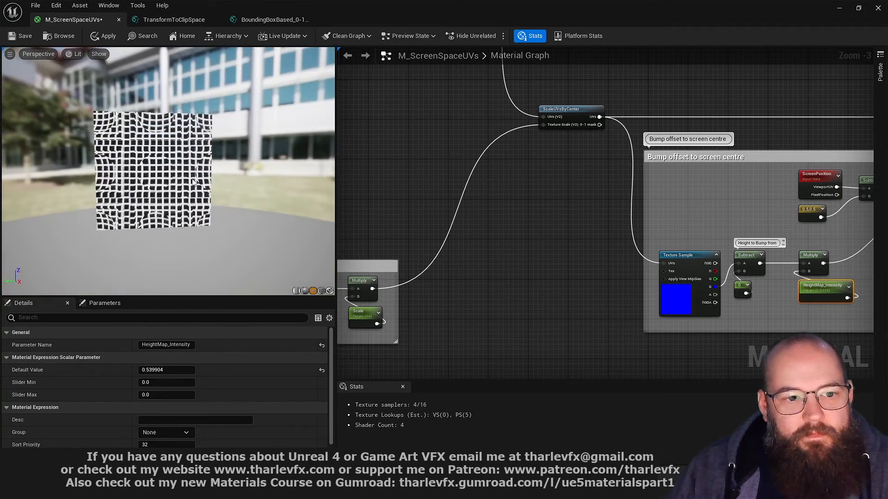
{"action": "scroll", "coordinate": [194, 182], "scroll_direction": "up", "scroll_amount": 8}
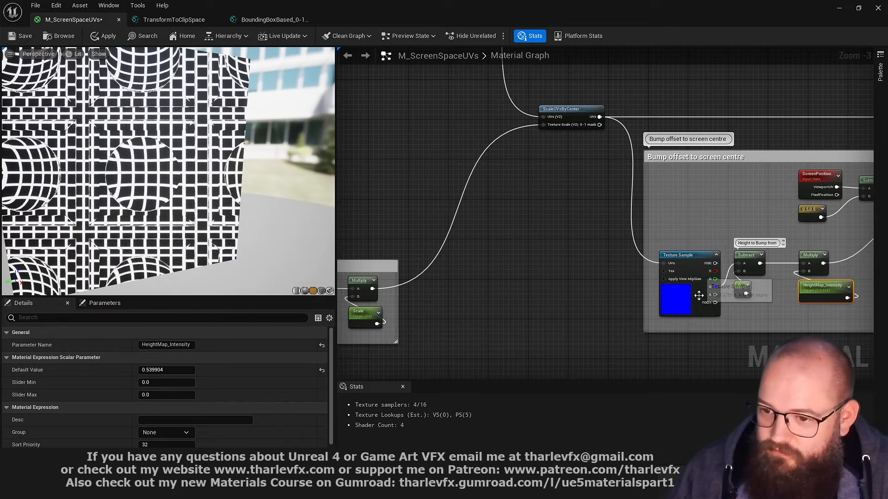
Set the constant subtracted from the height map to 1 and examine the changed bump reference height on the preview mesh
{"action": "left_click", "coordinate": [738, 293]}
{"action": "left_click_drag", "start_coordinate": [161, 345], "coordinate": [164, 345]}
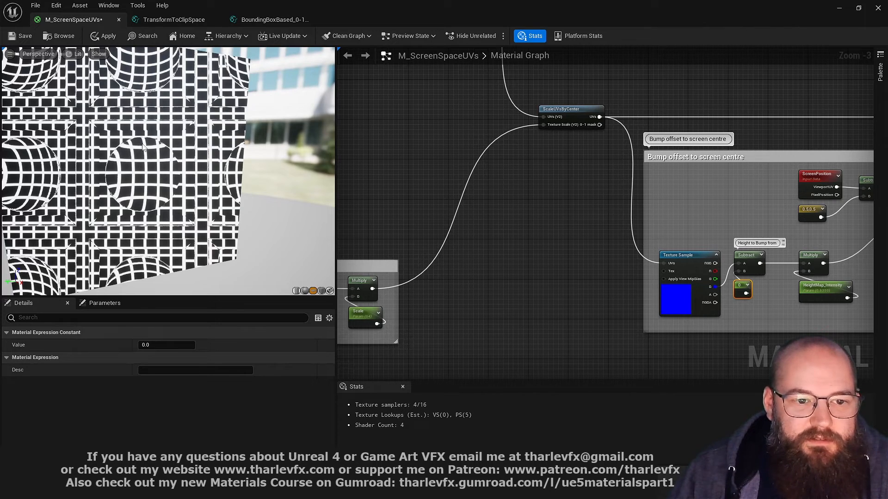
{"action": "left_click_drag", "start_coordinate": [153, 193], "coordinate": [182, 154]}
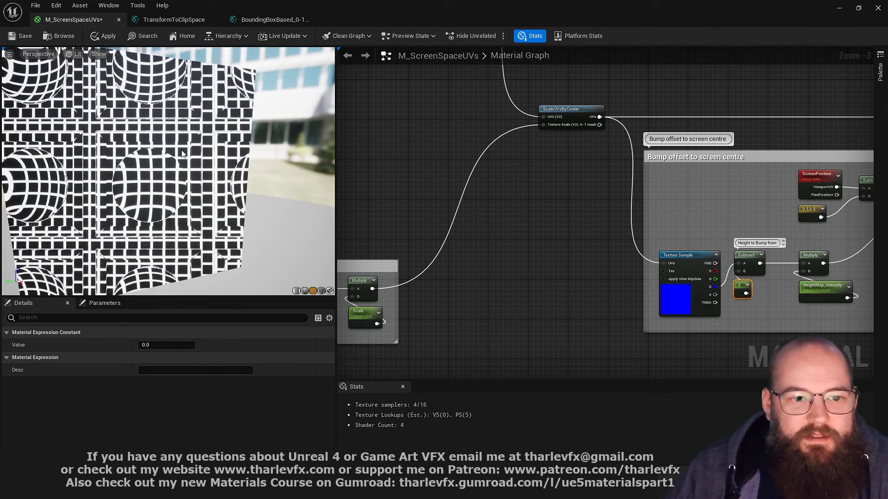
{"action": "left_click", "coordinate": [167, 345]}
{"action": "type", "text": "1"}
{"action": "key", "text": "Tab"}
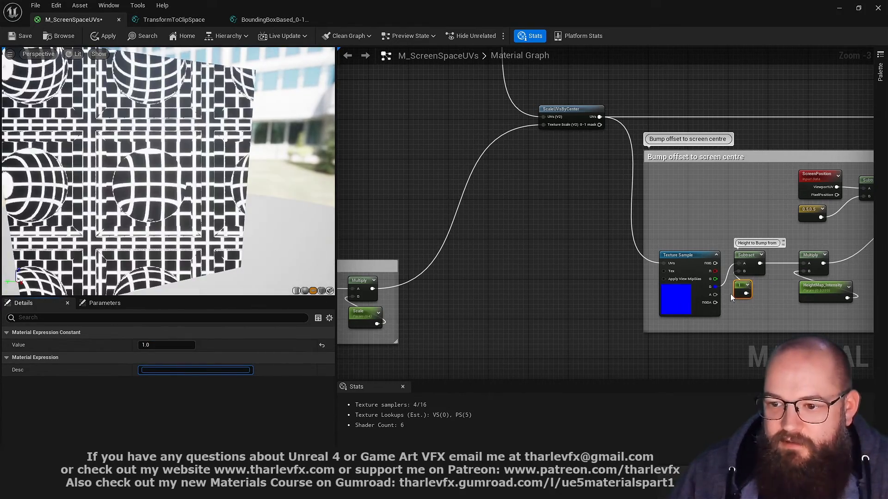
{"action": "left_click_drag", "start_coordinate": [169, 163], "coordinate": [118, 141]}
{"action": "middle_click_drag", "start_coordinate": [118, 141], "coordinate": [202, 186]}
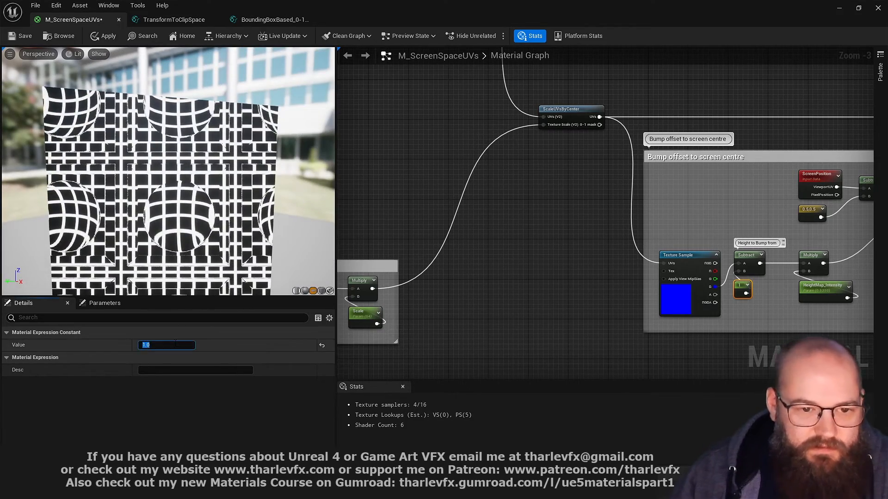
Return the height map's subtracted constant to 0 and compare the bump with the mesh at different screen positions
{"action": "type", "text": "0"}
{"action": "key", "text": "Return"}
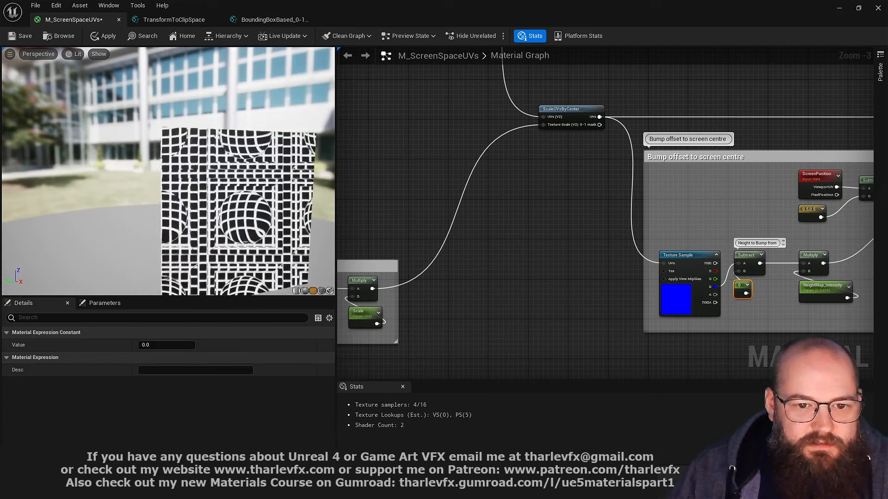
{"action": "middle_click_drag", "start_coordinate": [232, 208], "coordinate": [189, 190]}
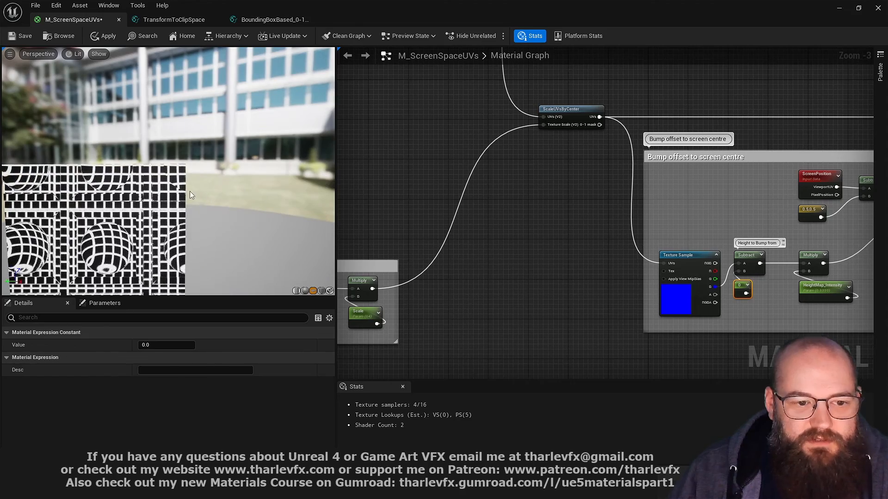
{"action": "left_click_drag", "start_coordinate": [190, 190], "coordinate": [171, 204]}
{"action": "middle_click_drag", "start_coordinate": [69, 139], "coordinate": [99, 104]}
Review the "Bump offset to screen centre" nodes, their path into bUseBumpOffset and the material output, and the whole preview mesh
{"action": "left_click", "coordinate": [551, 208]}
{"action": "right_click_drag", "start_coordinate": [764, 199], "coordinate": [586, 232]}
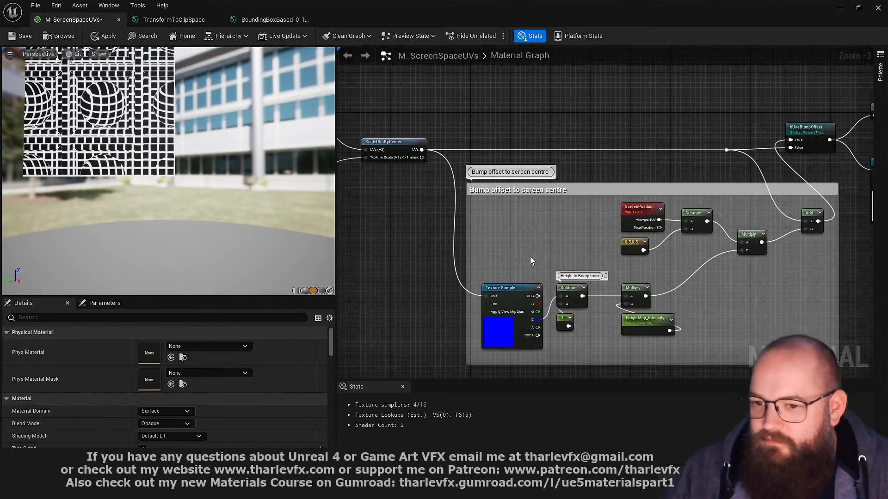
{"action": "right_click_drag", "start_coordinate": [743, 195], "coordinate": [672, 205]}
{"action": "scroll", "coordinate": [624, 215], "scroll_direction": "down", "scroll_amount": 1}
{"action": "right_click_drag", "start_coordinate": [432, 195], "coordinate": [485, 227]}
{"action": "middle_click_drag", "start_coordinate": [162, 181], "coordinate": [192, 193]}
{"action": "mouse_move", "coordinate": [192, 194]}
{"action": "left_mouse_down"}
{"action": "mouse_move", "coordinate": [206, 185]}
{"action": "mouse_move", "coordinate": [199, 171]}
{"action": "mouse_move", "coordinate": [192, 193]}
{"action": "left_mouse_up"}
{"action": "right_click_drag", "start_coordinate": [804, 211], "coordinate": [592, 221]}
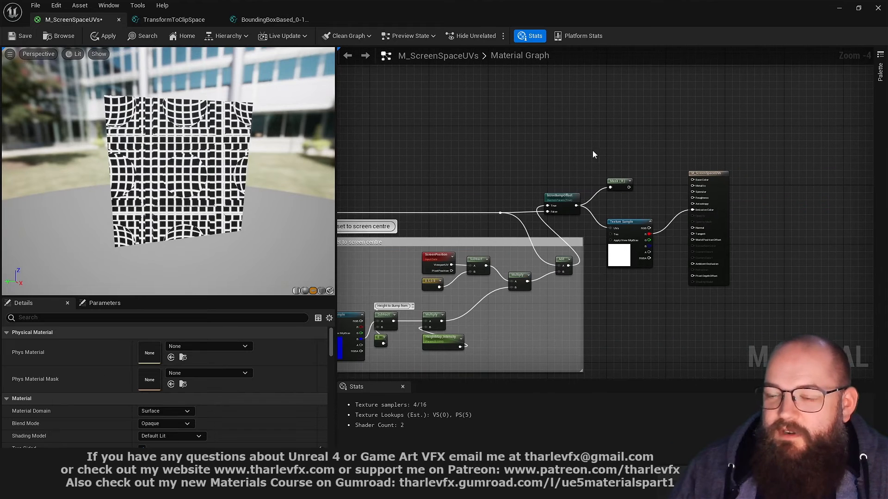
Connect the Mask (R) output to Emissive Color, check the gradient on the preview mesh, and apply the material
{"action": "scroll", "coordinate": [629, 186], "scroll_direction": "up", "scroll_amount": 4}
{"action": "left_click_drag", "start_coordinate": [625, 189], "coordinate": [754, 234]}
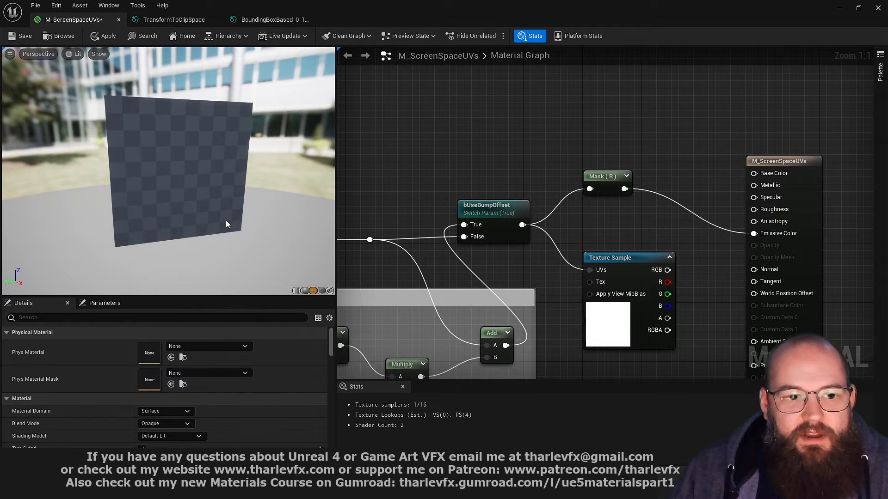
{"action": "left_click_drag", "start_coordinate": [197, 174], "coordinate": [206, 173]}
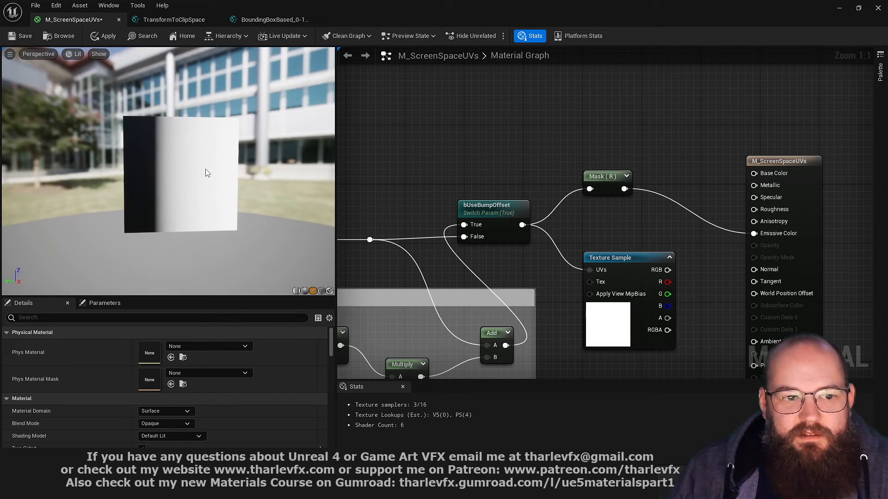
{"action": "left_click", "coordinate": [104, 36]}
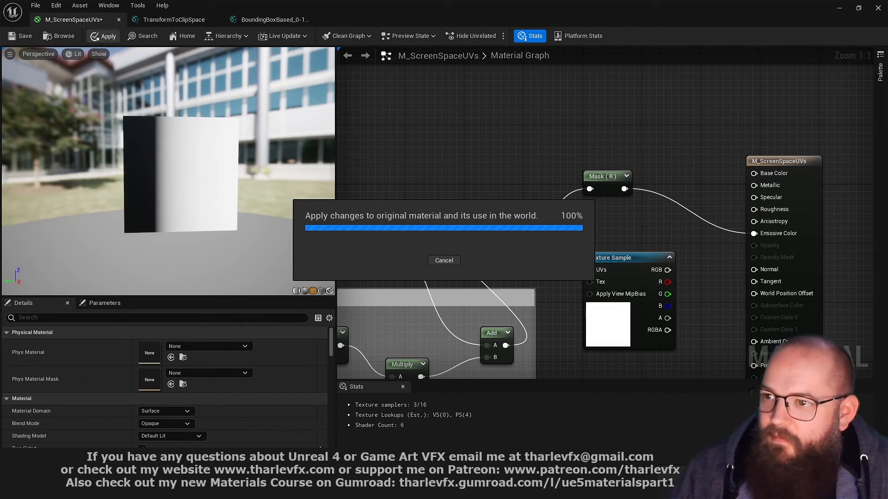
Switch to the FirstPersonMap level editor and clear the material editor window out of the way
{"action": "left_click", "coordinate": [859, 9]}
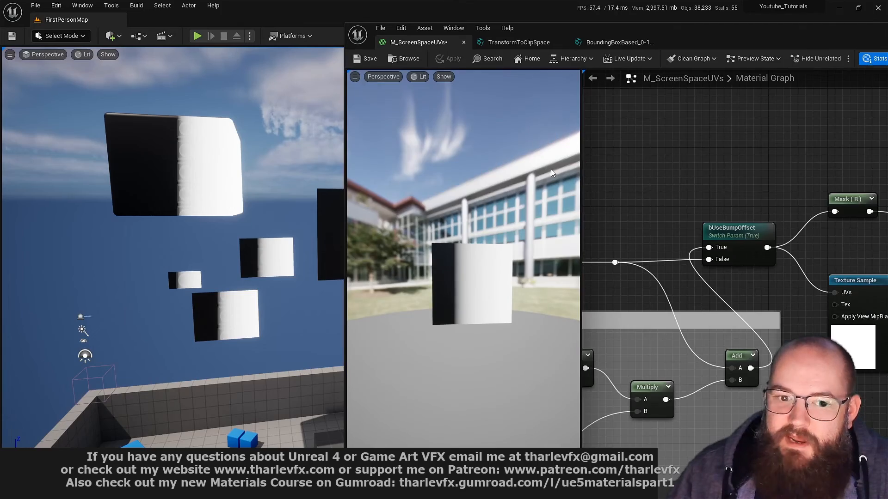
{"action": "left_click", "coordinate": [840, 10]}
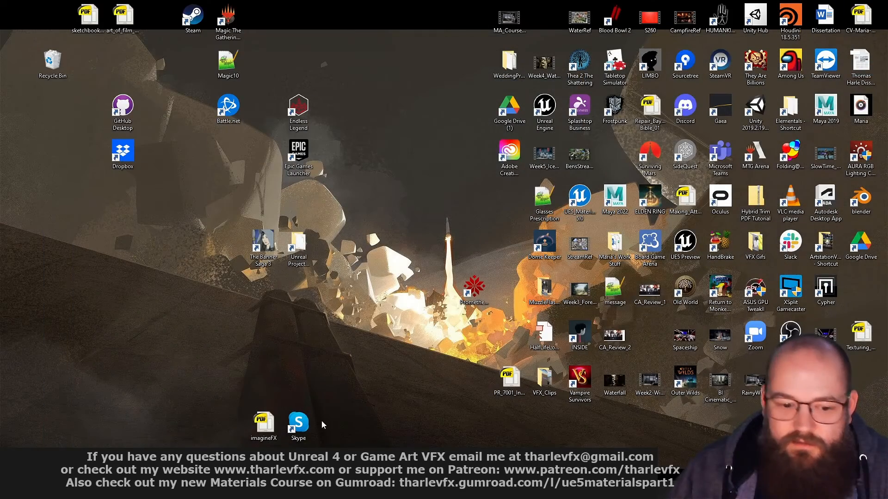
{"action": "left_click", "coordinate": [416, 490]}
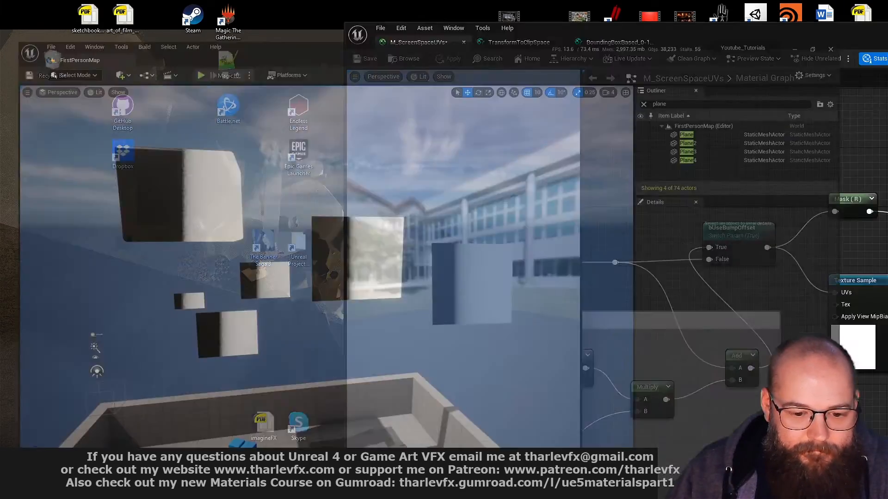
{"action": "left_click_drag", "start_coordinate": [878, 29], "coordinate": [693, 80]}
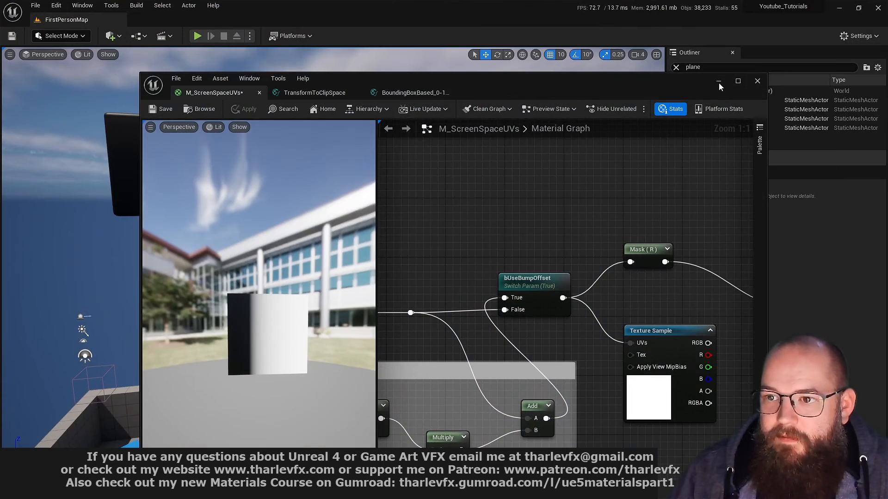
{"action": "left_click", "coordinate": [720, 83]}
Focus on the large chamfer cube floating in the level and scale it to 14 along its Y axis
{"action": "right_click_drag", "start_coordinate": [386, 287], "coordinate": [346, 292]}
{"action": "left_click", "coordinate": [254, 233]}
{"action": "key", "text": "f"}
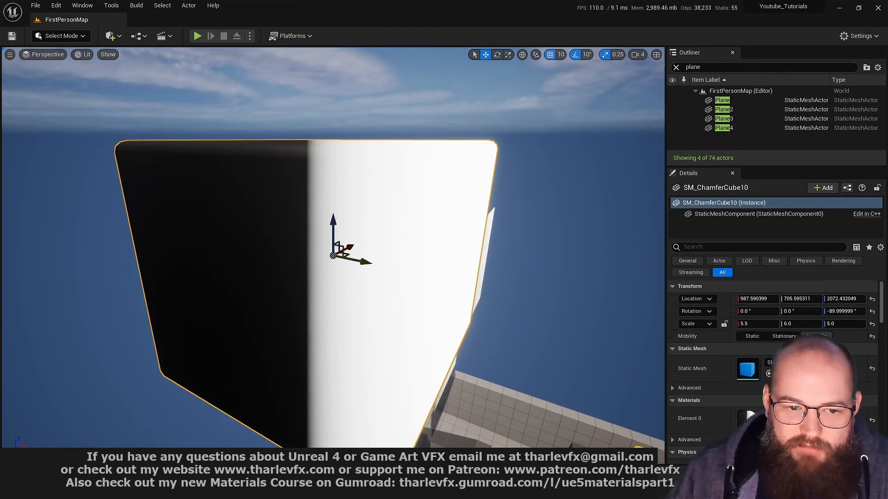
{"action": "right_click_drag", "start_coordinate": [267, 314], "coordinate": [204, 342], "text": "alt"}
{"action": "left_click_drag", "start_coordinate": [267, 313], "coordinate": [262, 245], "text": "alt"}
{"action": "key", "text": "r"}
{"action": "left_click_drag", "start_coordinate": [364, 256], "coordinate": [468, 256]}
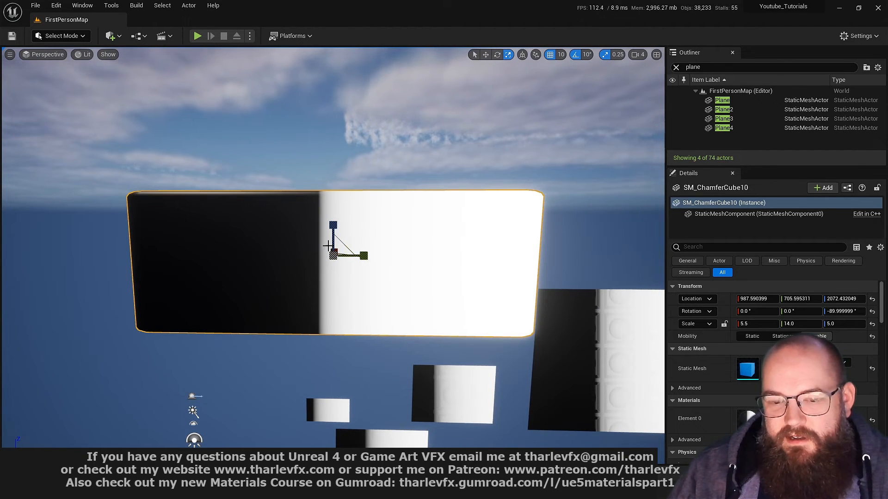
Orbit the stretched cube to examine its screen-space gradient from above and end-on
{"action": "left_click_drag", "start_coordinate": [328, 245], "coordinate": [327, 228], "text": "alt"}
{"action": "key", "text": "w"}
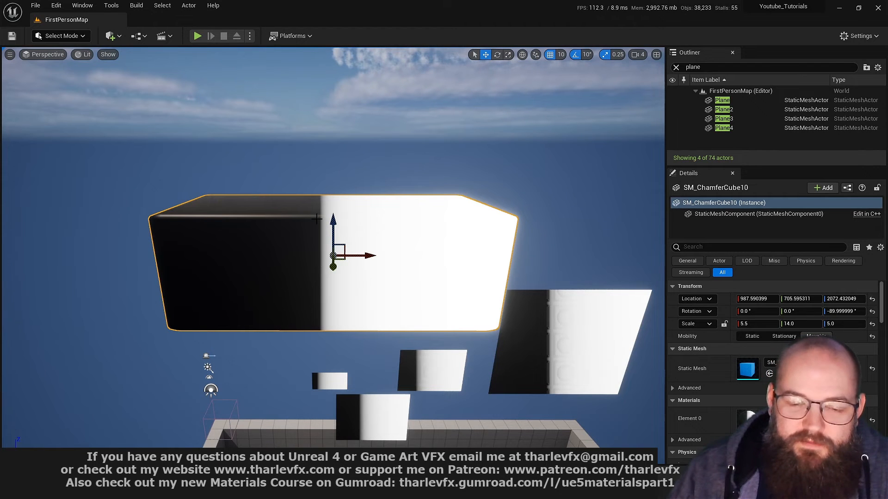
{"action": "left_click_drag", "start_coordinate": [311, 266], "coordinate": [257, 264], "text": "alt"}
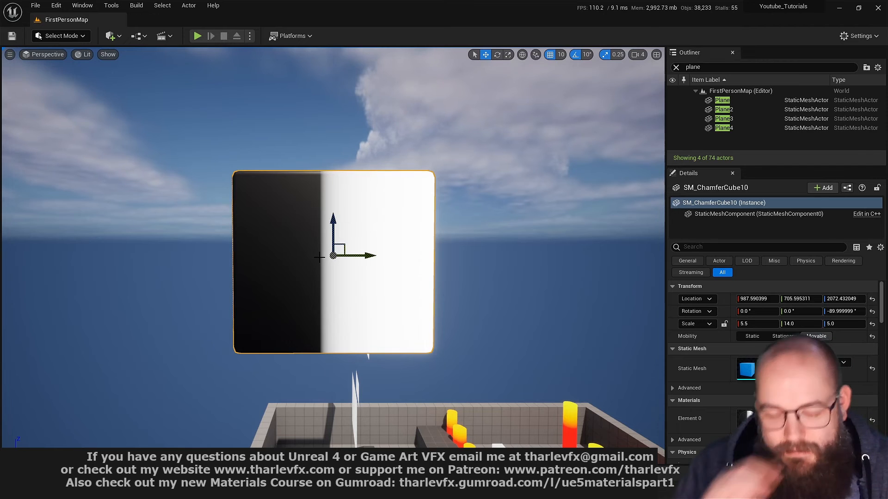
Move the stretched chamfer cube back and up in the level, to about 927.6 in X and 2312.4 in Z
{"action": "left_click_drag", "start_coordinate": [319, 258], "coordinate": [203, 303], "text": "alt"}
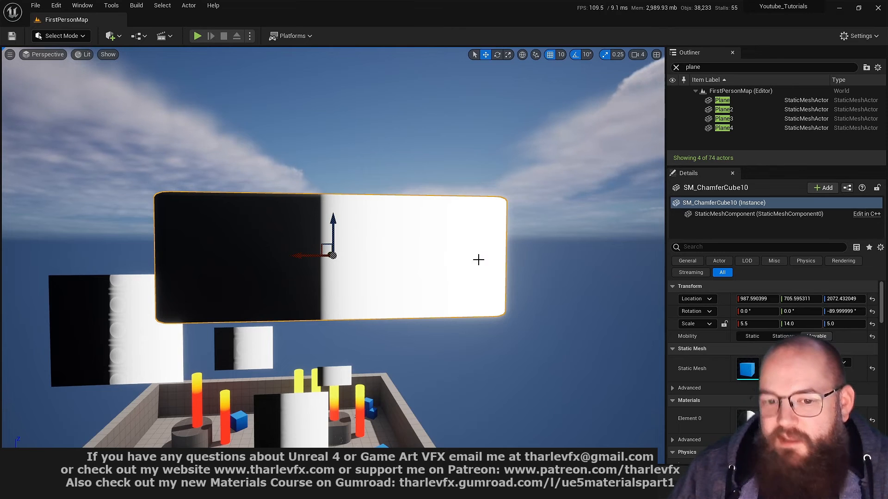
{"action": "left_click_drag", "start_coordinate": [377, 254], "coordinate": [301, 223], "text": "alt"}
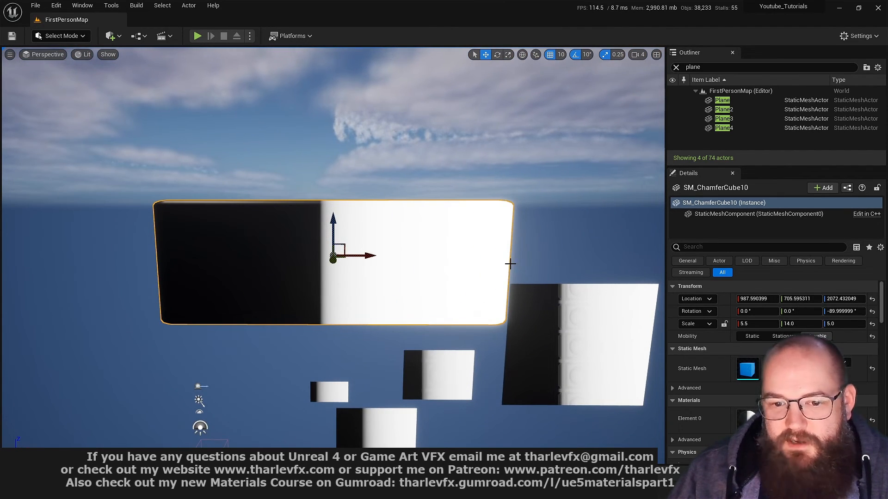
{"action": "mouse_move", "coordinate": [357, 256]}
{"action": "left_mouse_down"}
{"action": "mouse_move", "coordinate": [327, 255]}
{"action": "mouse_move", "coordinate": [343, 256]}
{"action": "left_mouse_up"}
{"action": "left_click_drag", "start_coordinate": [320, 222], "coordinate": [320, 168]}
{"action": "left_click_drag", "start_coordinate": [170, 214], "coordinate": [252, 261], "text": "alt"}
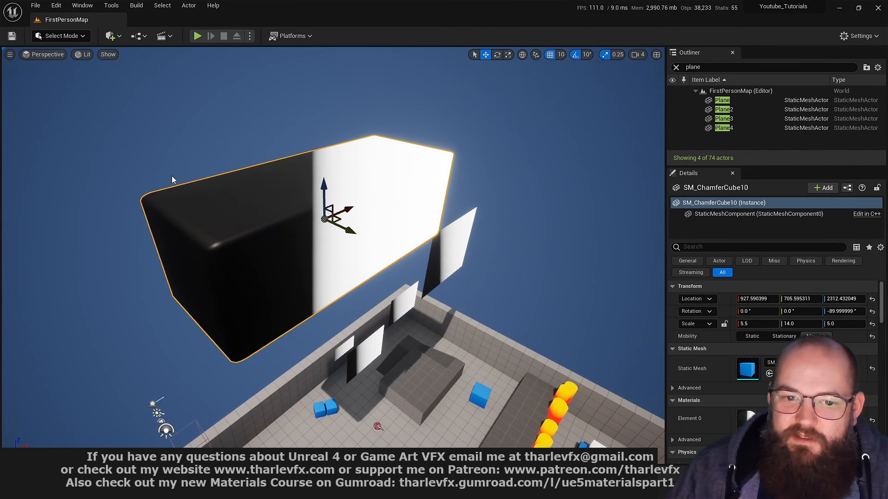
Shorten the stretched chamfer cube to a Y scale of 10.25
{"action": "left_click_drag", "start_coordinate": [260, 203], "coordinate": [285, 164], "text": "alt"}
{"action": "scroll", "coordinate": [414, 260], "scroll_direction": "down", "scroll_amount": 2}
{"action": "middle_click_drag", "start_coordinate": [413, 260], "coordinate": [438, 288]}
{"action": "left_click_drag", "start_coordinate": [313, 198], "coordinate": [323, 192], "text": "alt"}
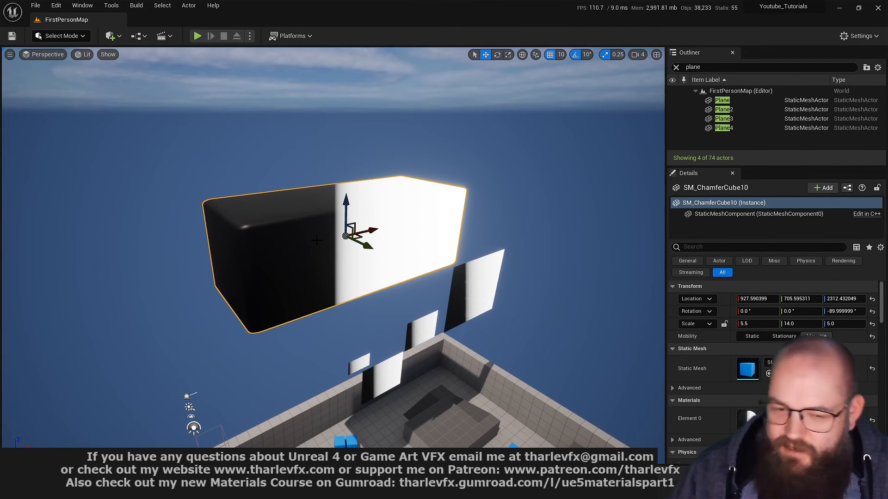
{"action": "left_click_drag", "start_coordinate": [317, 255], "coordinate": [317, 285], "text": "alt"}
{"action": "key", "text": "r"}
{"action": "left_click_drag", "start_coordinate": [370, 237], "coordinate": [345, 239]}
{"action": "key", "text": "w"}
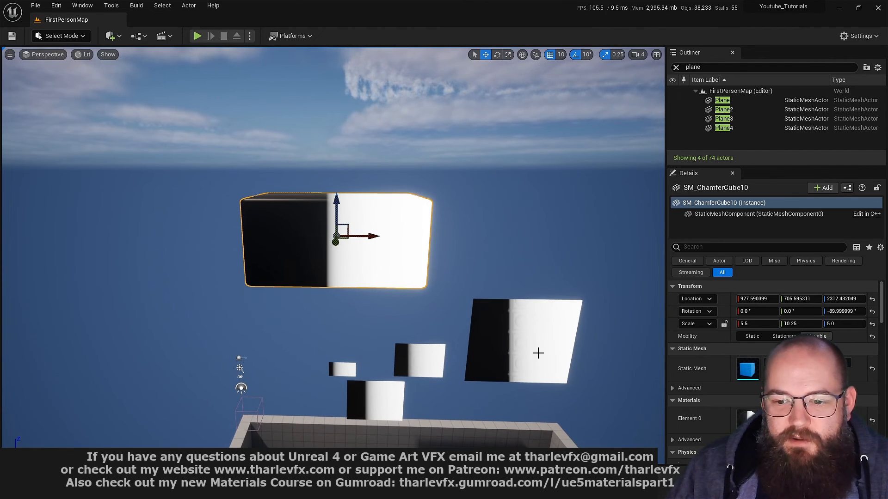
Select the largest floating plane, Plane2, and frame it together with the smaller planes and the stretched cube
{"action": "left_click", "coordinate": [535, 353]}
{"action": "key", "text": "f"}
{"action": "left_click_drag", "start_coordinate": [448, 251], "coordinate": [455, 273], "text": "alt"}
{"action": "right_click_drag", "start_coordinate": [456, 273], "coordinate": [453, 362], "text": "alt"}
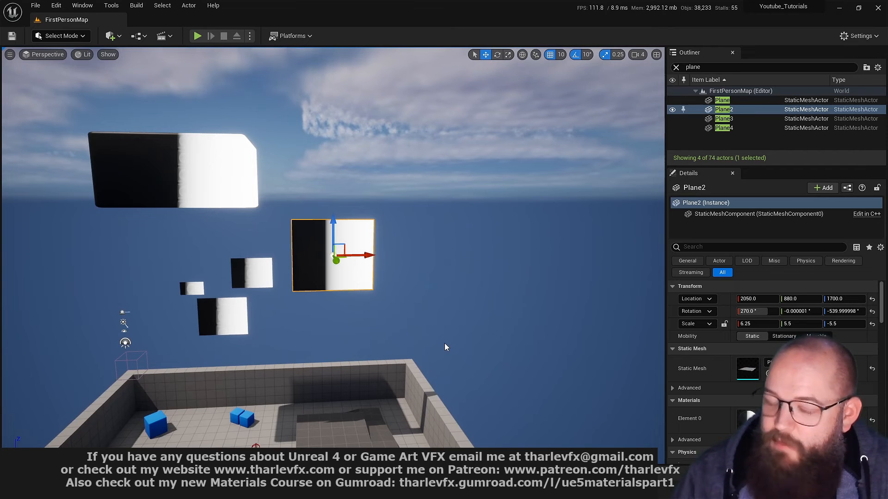
Compare the screen-space gradient on the stretched cube and the floating planes from several angles and distances
{"action": "right_click_drag", "start_coordinate": [376, 310], "coordinate": [355, 296]}
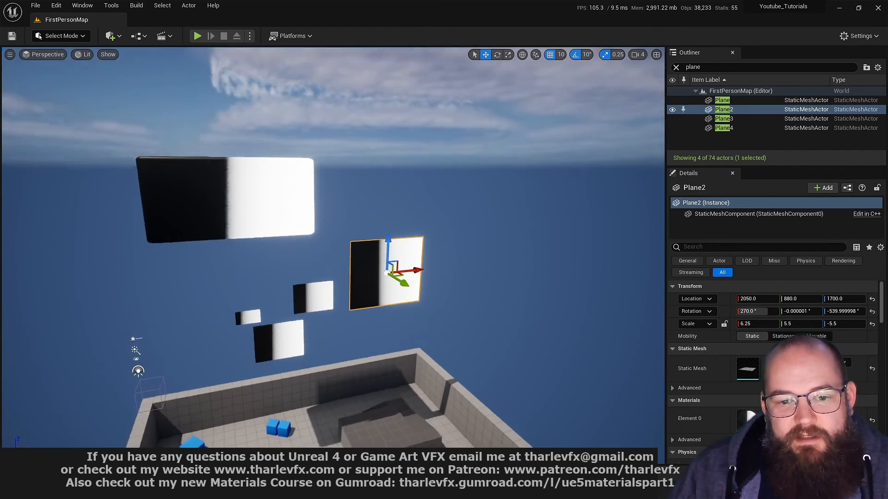
{"action": "left_click_drag", "start_coordinate": [355, 296], "coordinate": [321, 283], "text": "alt"}
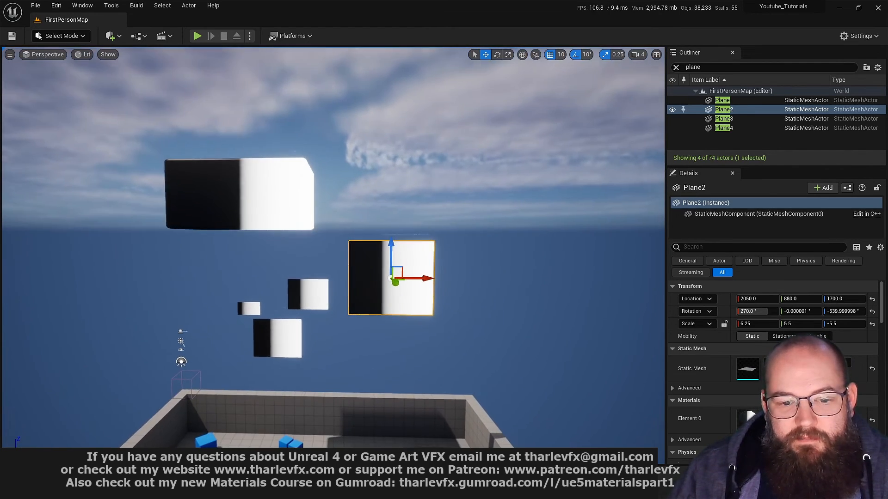
{"action": "left_click_drag", "start_coordinate": [361, 312], "coordinate": [359, 316], "text": "alt"}
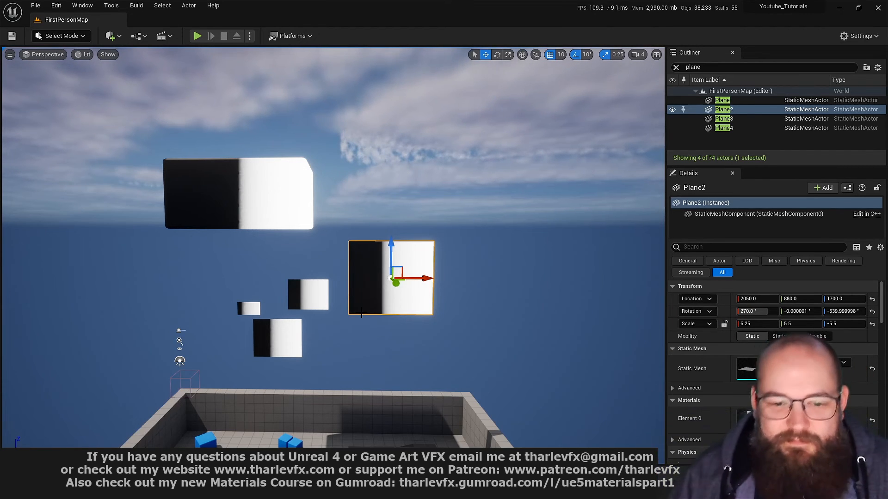
{"action": "scroll", "coordinate": [274, 213], "scroll_direction": "up", "scroll_amount": 1}
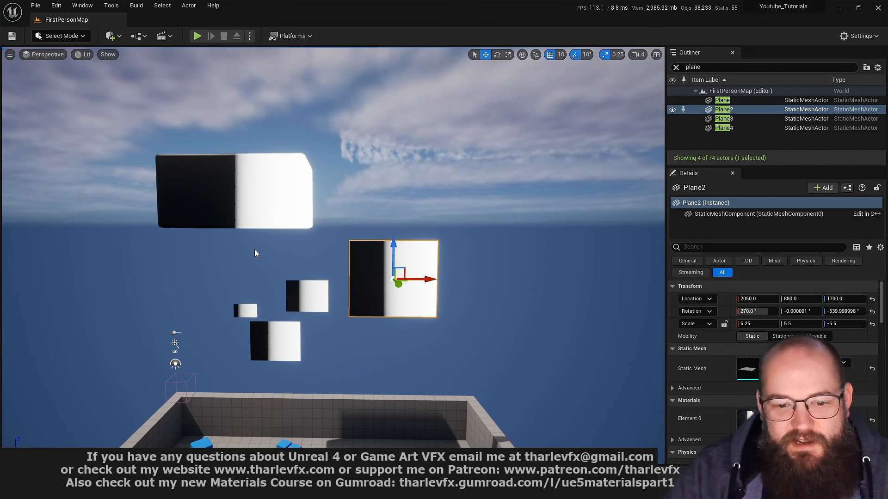
{"action": "middle_click_drag", "start_coordinate": [278, 262], "coordinate": [207, 283]}
{"action": "right_click_drag", "start_coordinate": [279, 262], "coordinate": [323, 245]}
{"action": "key", "text": "w"}
{"action": "key", "text": "s"}
{"action": "left_click_drag", "start_coordinate": [323, 261], "coordinate": [294, 272], "text": "alt"}
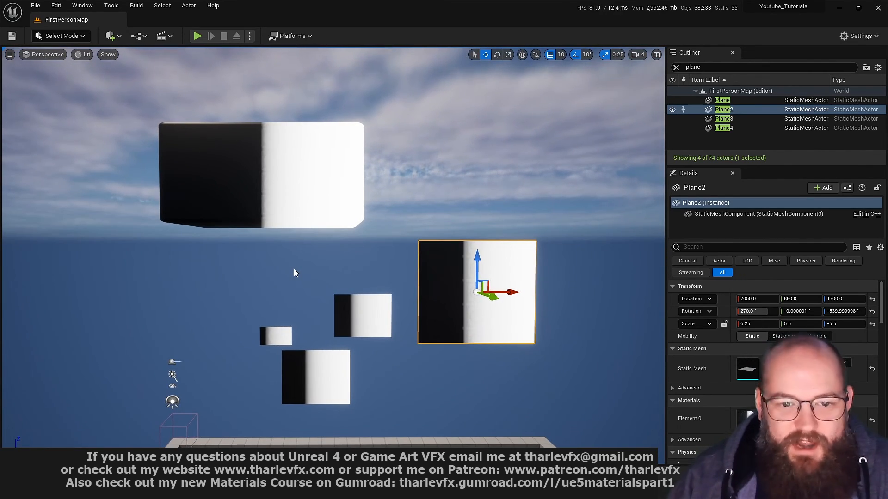
{"action": "left_click_drag", "start_coordinate": [206, 158], "coordinate": [259, 102], "text": "alt"}
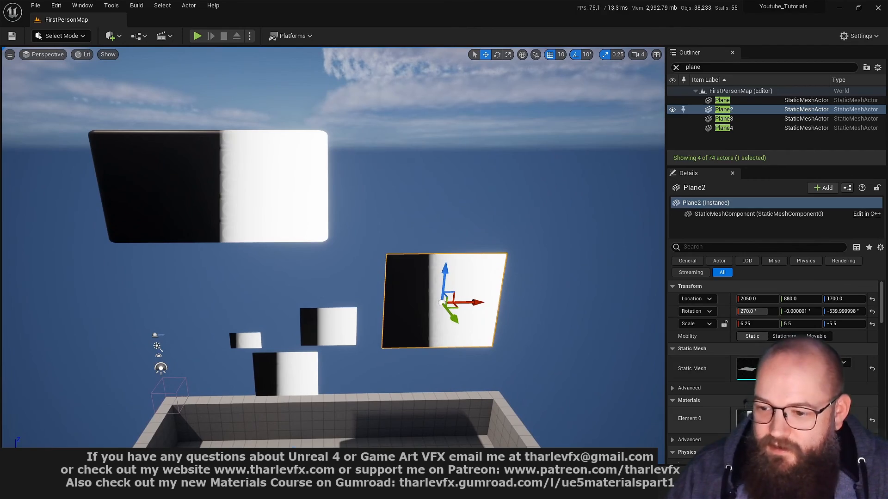
Open Plane2's M_ScreenSpaceUVs material and review its whole graph, from the screen-space UV groups to the bump offset and output
{"action": "double_click", "coordinate": [746, 420]}
{"action": "left_click", "coordinate": [738, 81]}
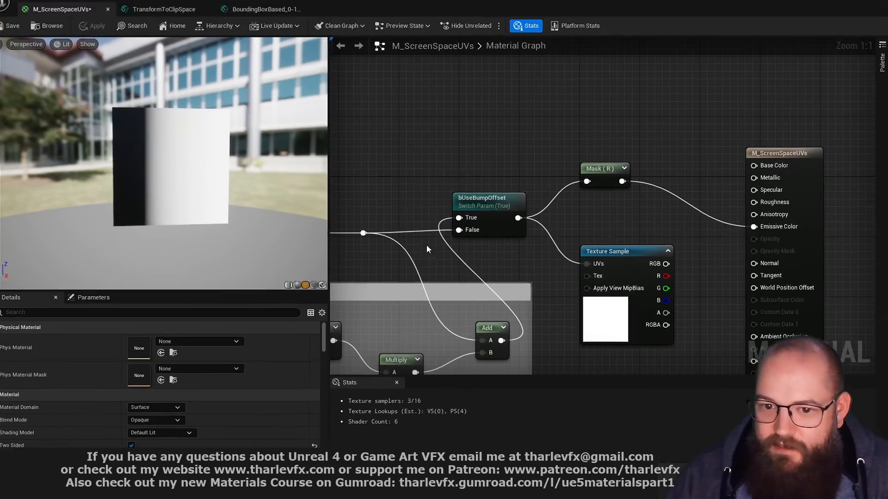
{"action": "scroll", "coordinate": [520, 166], "scroll_direction": "down", "scroll_amount": 1}
{"action": "scroll", "coordinate": [520, 165], "scroll_direction": "down", "scroll_amount": 4}
{"action": "right_click_drag", "start_coordinate": [432, 154], "coordinate": [620, 178]}
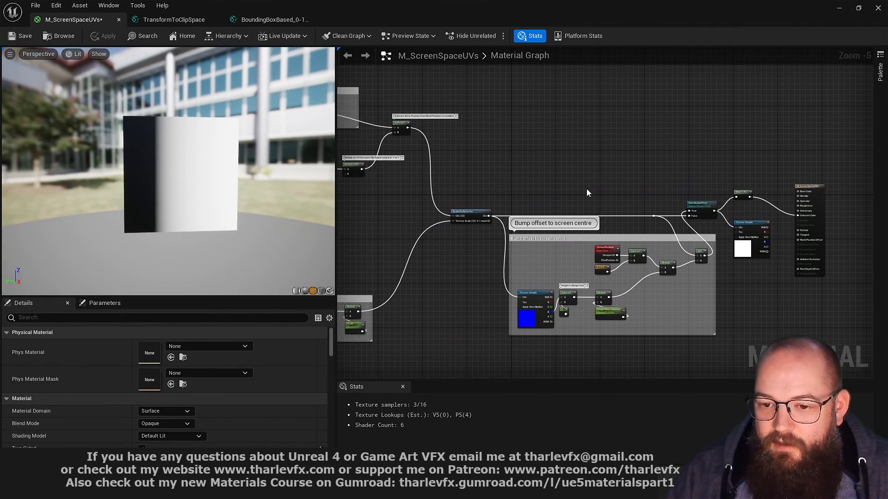
{"action": "right_click_drag", "start_coordinate": [422, 210], "coordinate": [548, 177]}
{"action": "scroll", "coordinate": [580, 199], "scroll_direction": "down", "scroll_amount": 1}
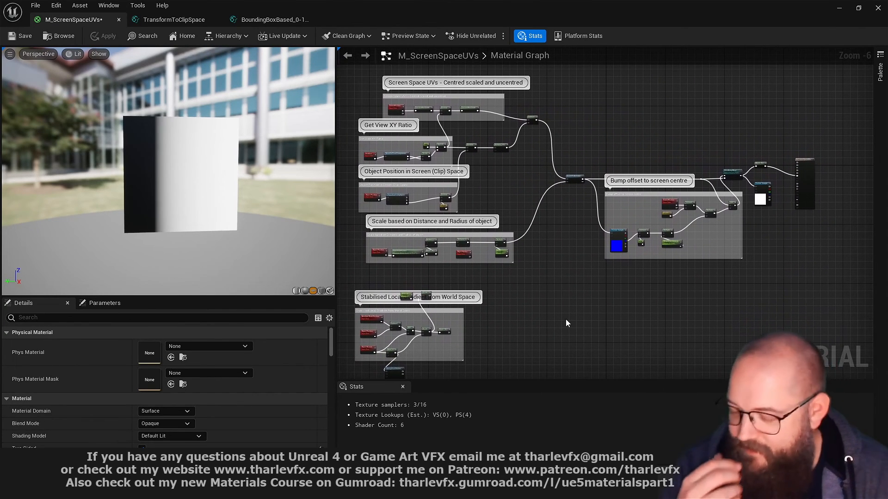